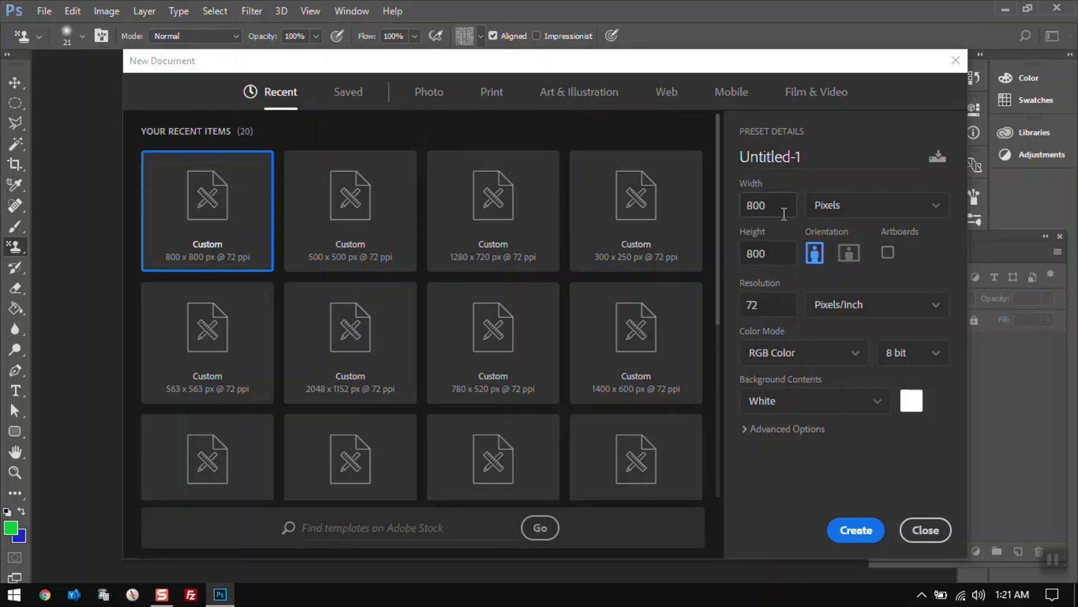
Set the new document to 800 × 800 pixels at a resolution of 72 pixels/inch.
left_click(842, 223)
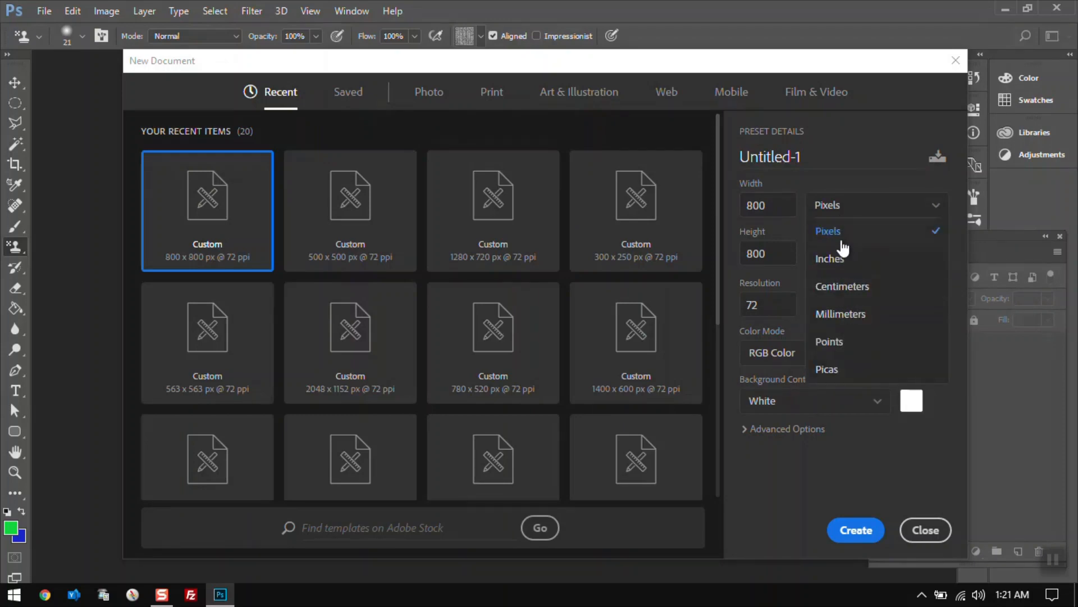
left_click(841, 234)
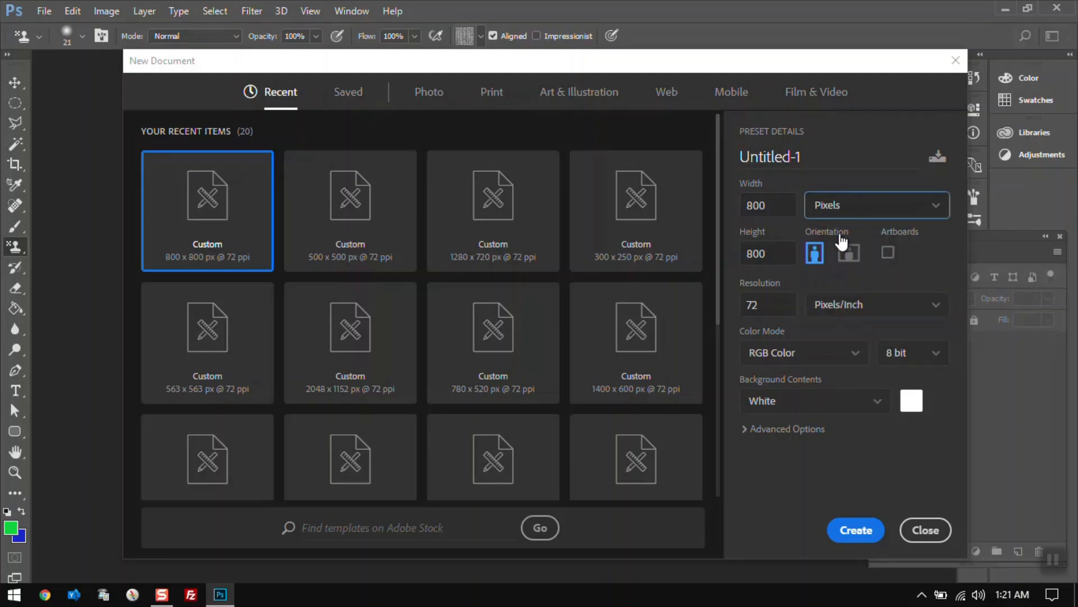
left_click(791, 206)
left_click(772, 254)
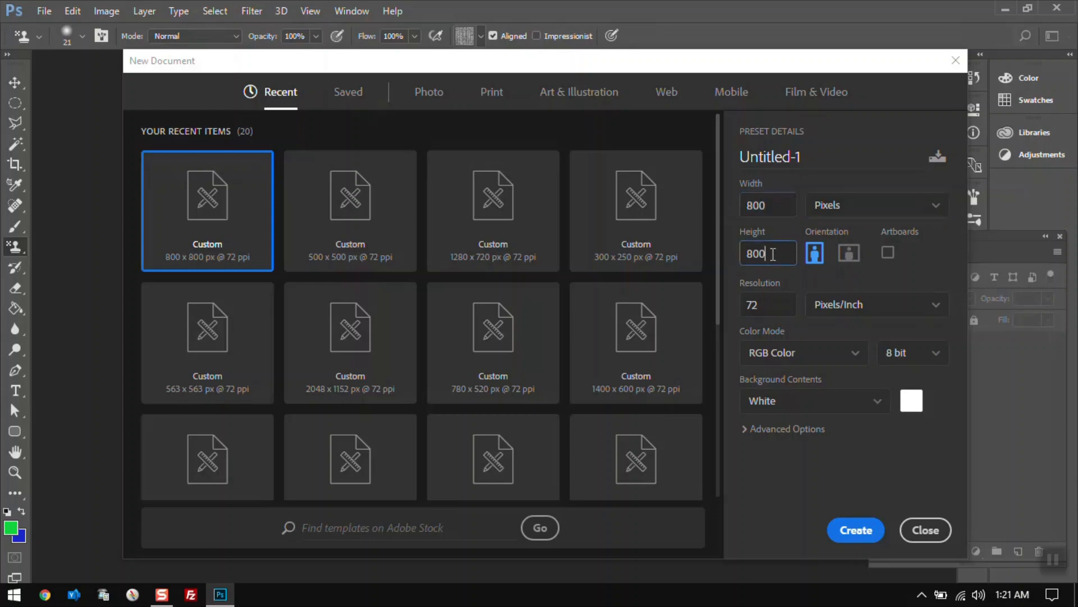
double_click(773, 254)
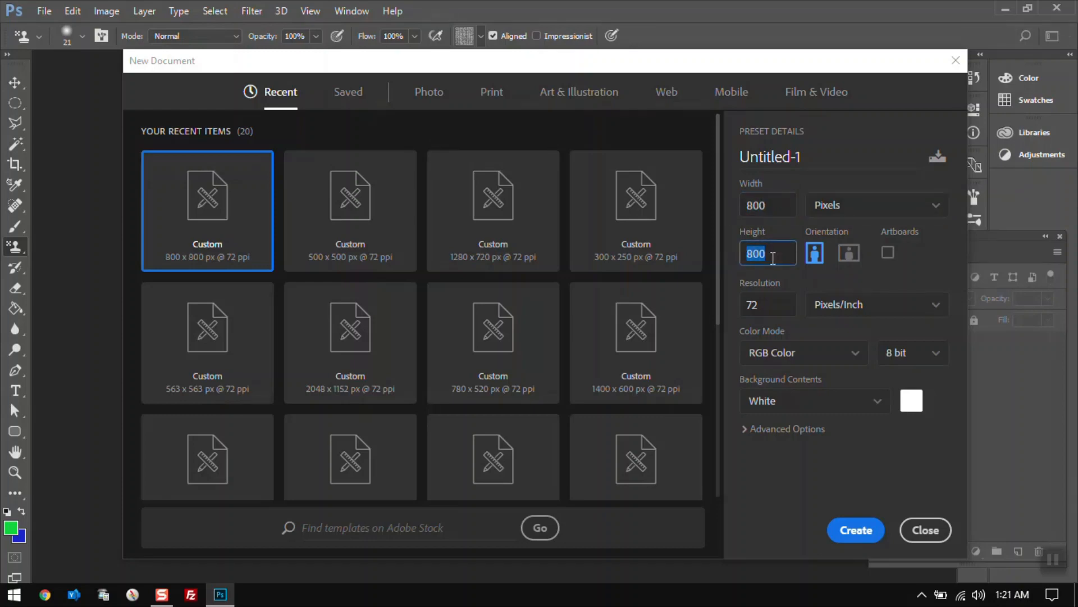
double_click(770, 307)
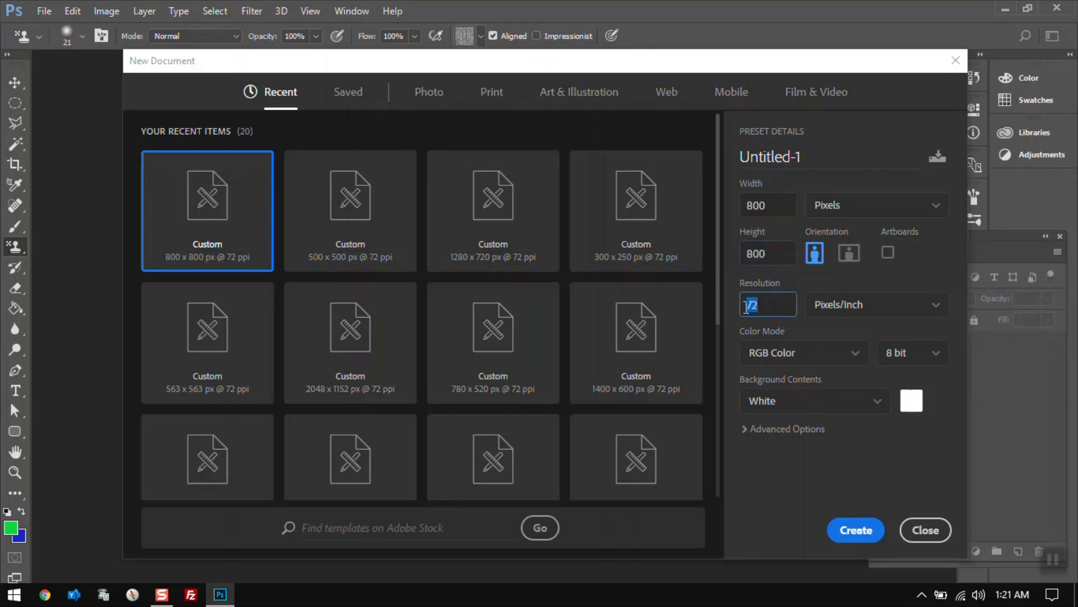
left_click(870, 311)
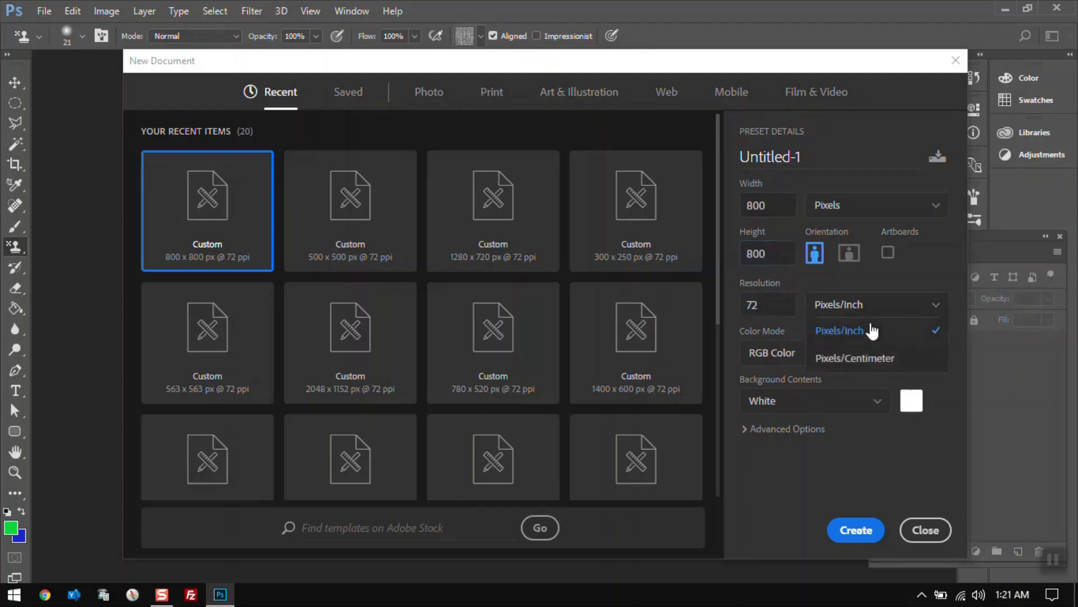
left_click(871, 331)
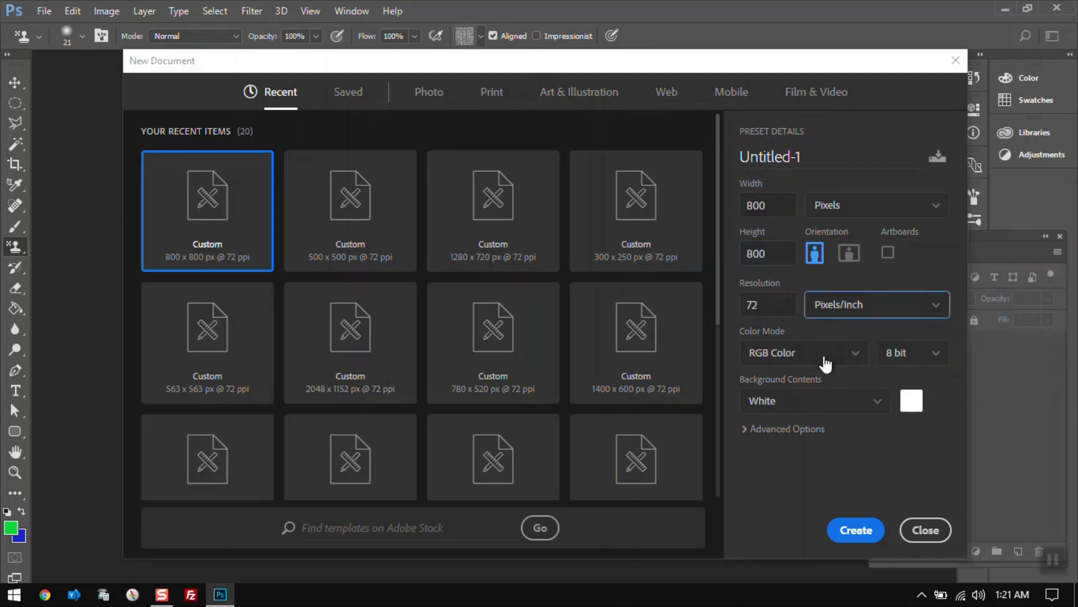
Choose RGB Color at 8 bit with a White background and create the document.
left_click(825, 364)
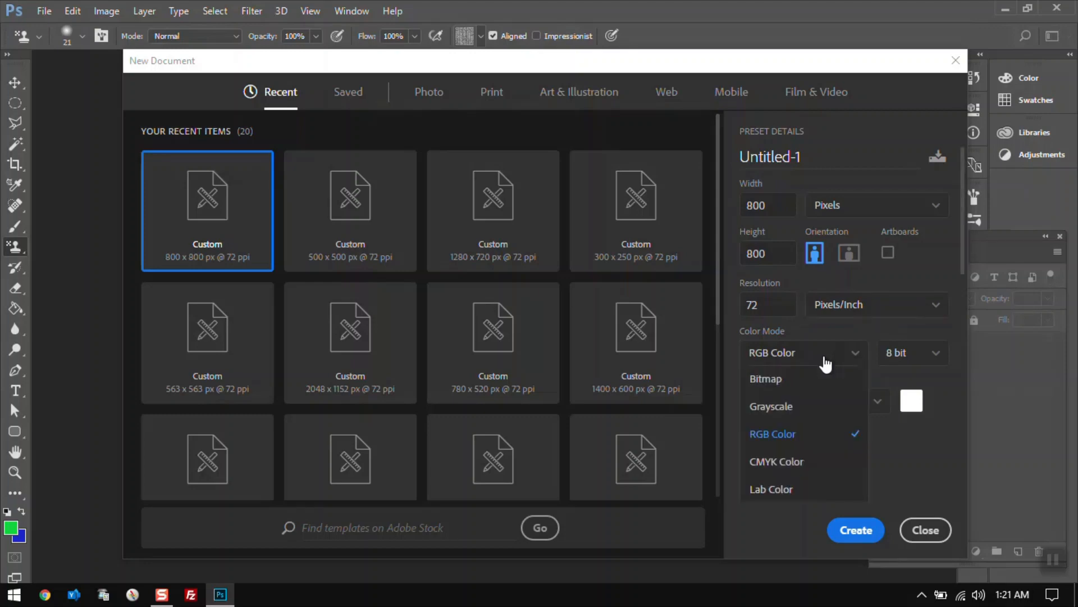
left_click(936, 354)
left_click(930, 377)
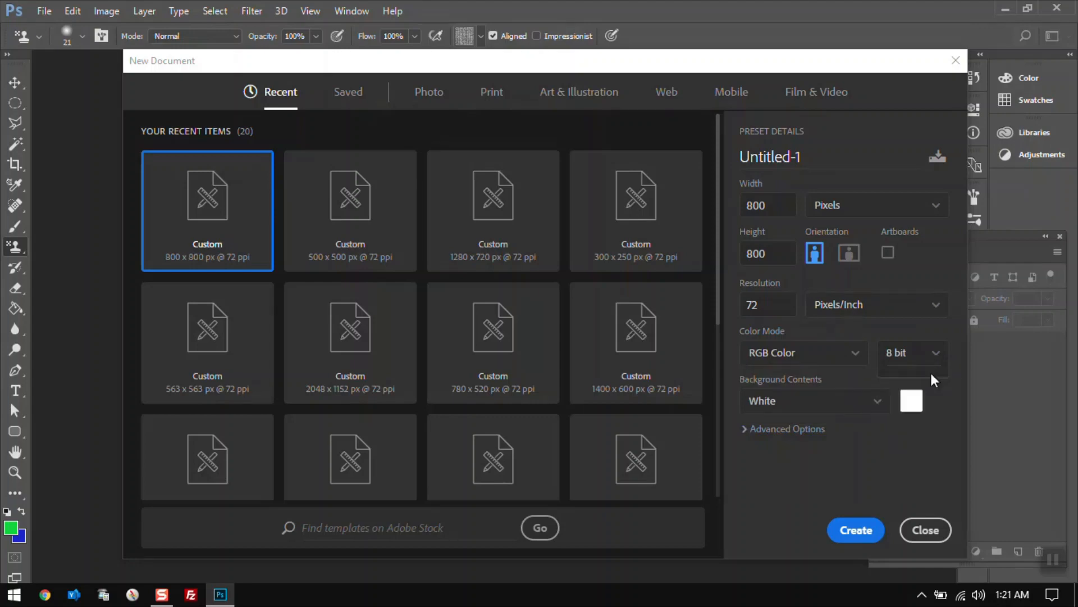
left_click(881, 407)
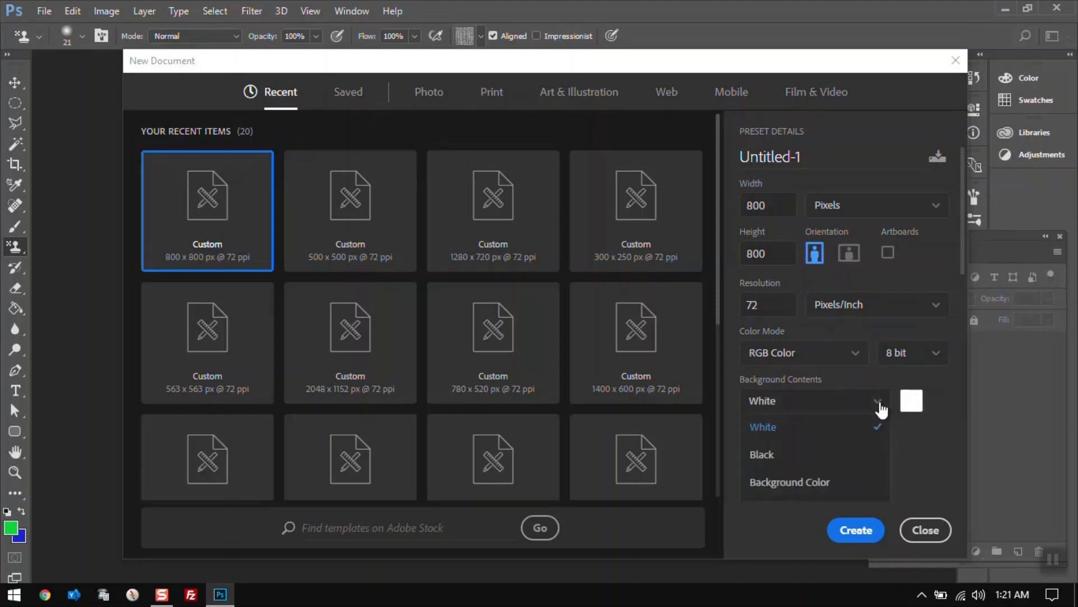
left_click(864, 429)
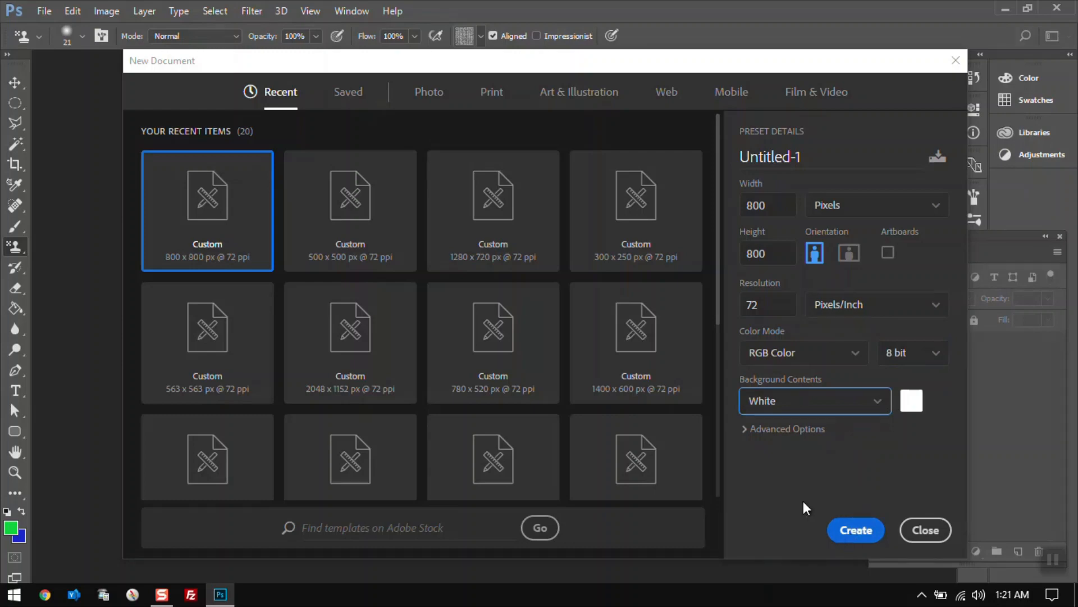
left_click(858, 532)
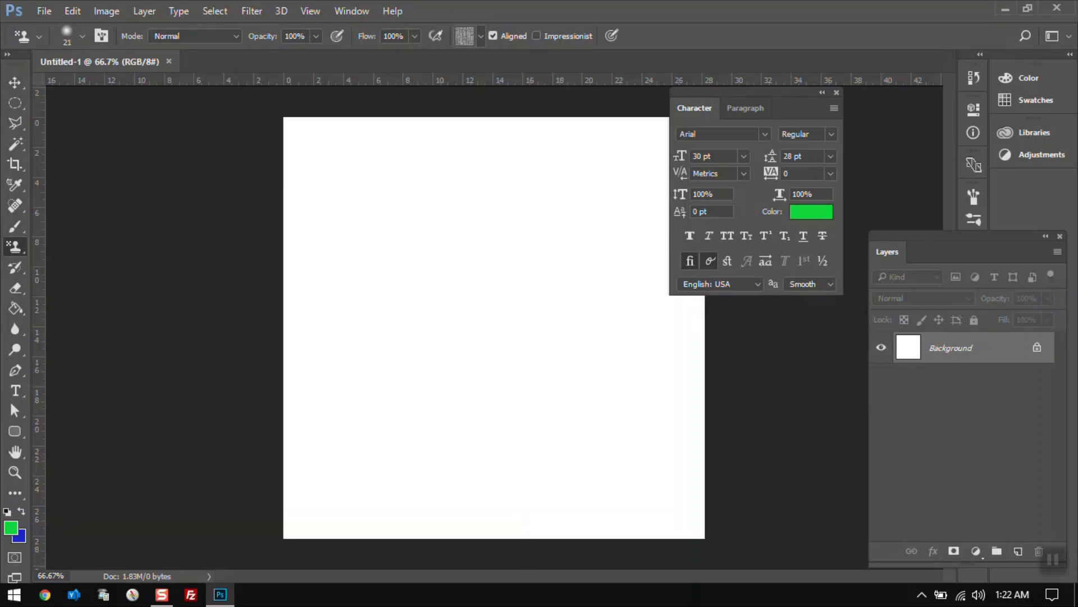
Zoom the canvas to 100%, then fit it to the screen.
left_click(14, 474)
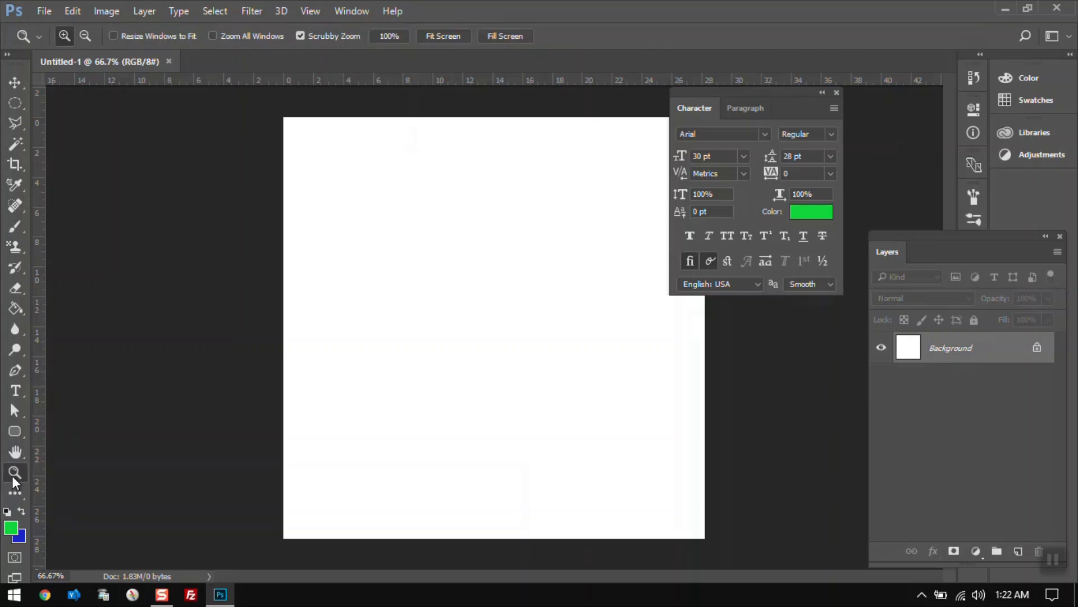
left_click(387, 36)
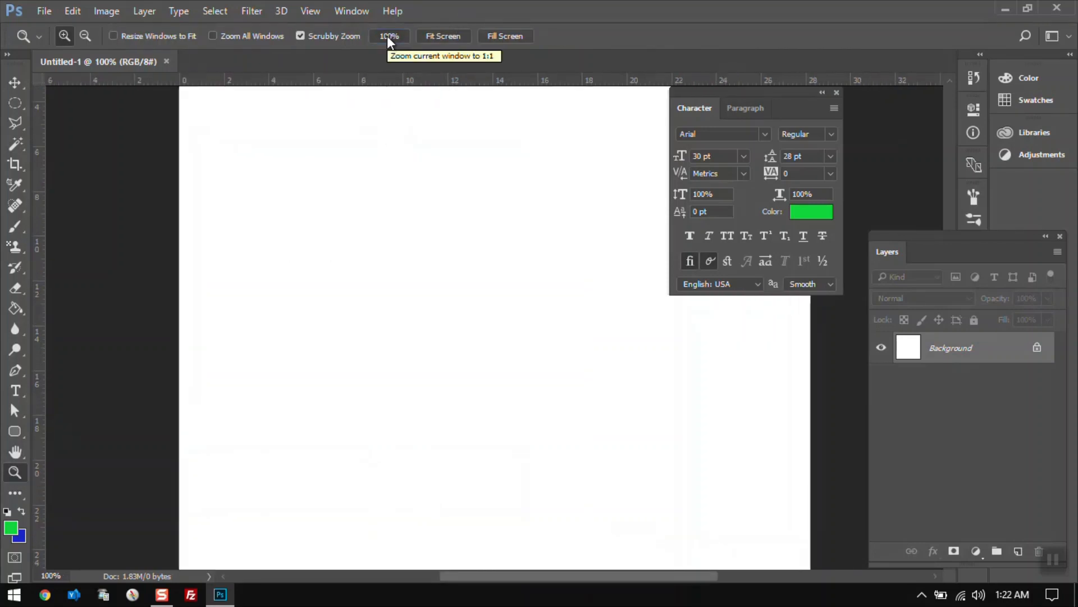
left_click(446, 37)
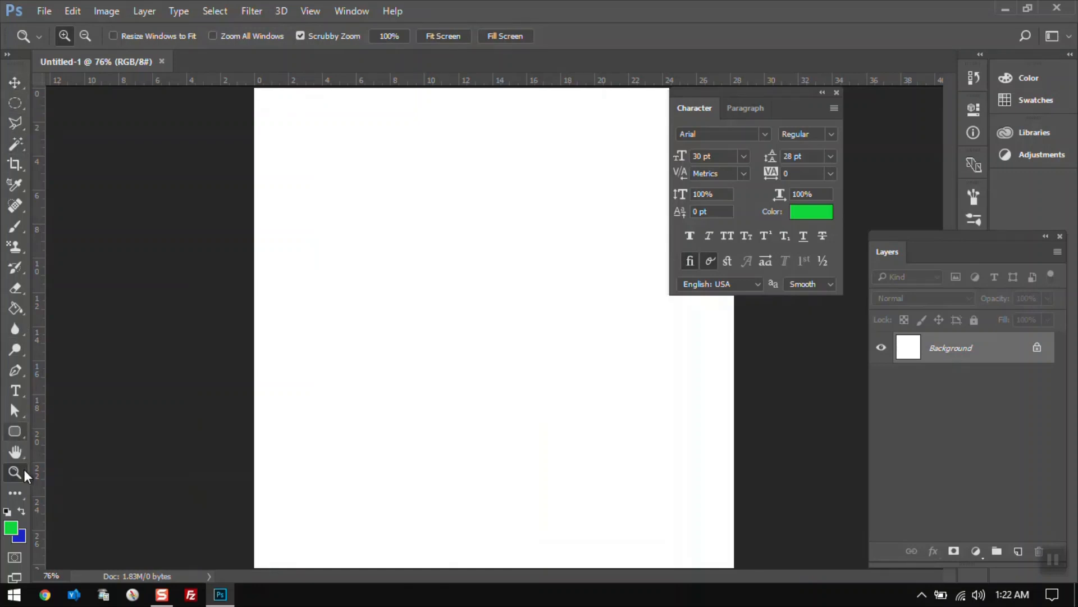
left_click(43, 12)
mouse_move(73, 12)
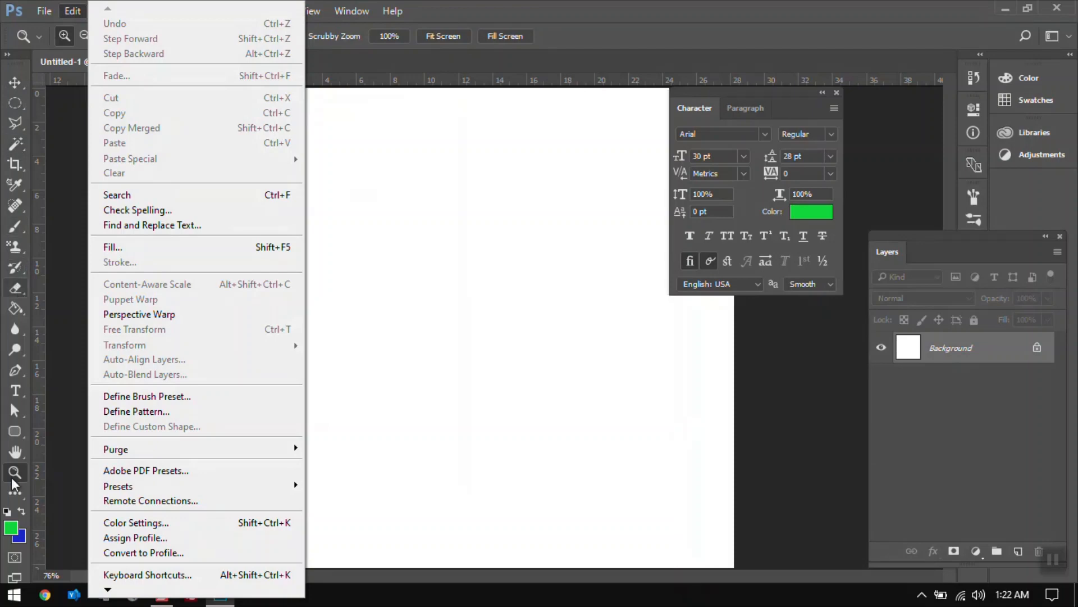
key("Escape")
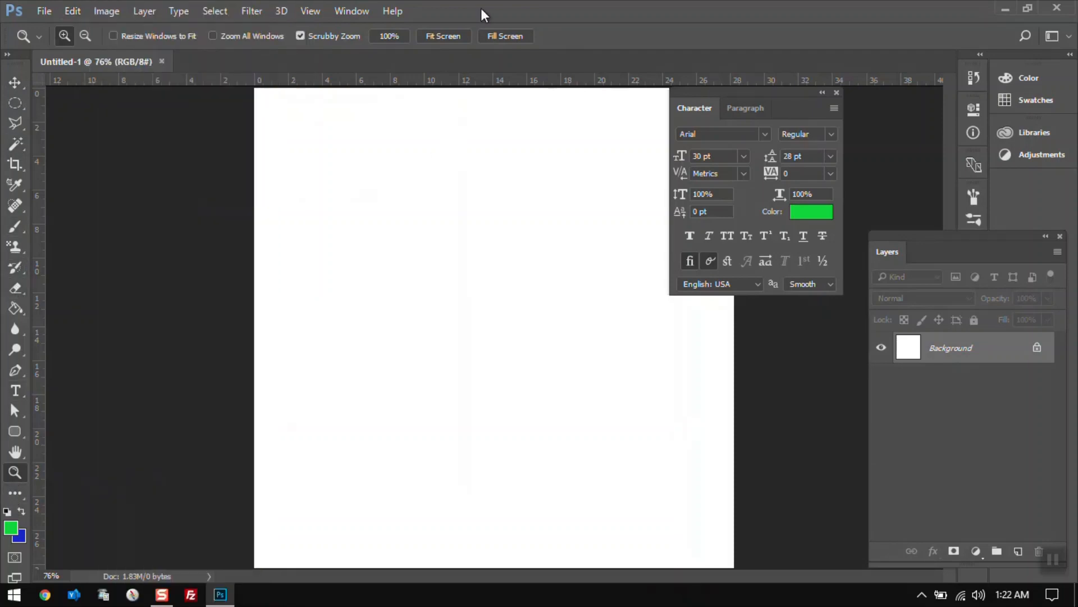
Apply the Essentials (Default) workspace.
left_click(358, 15)
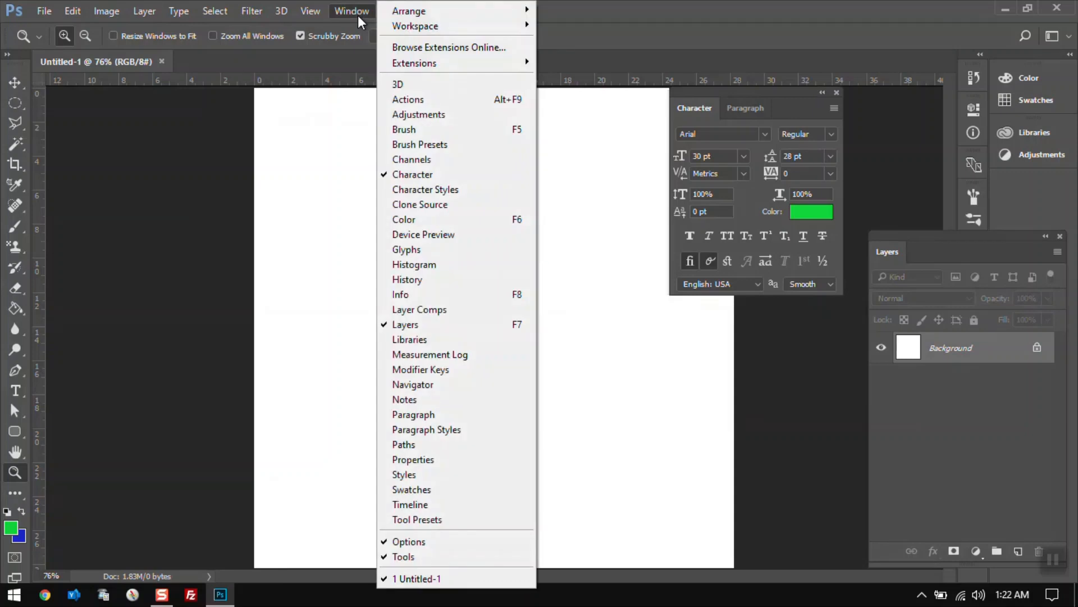
mouse_move(403, 28)
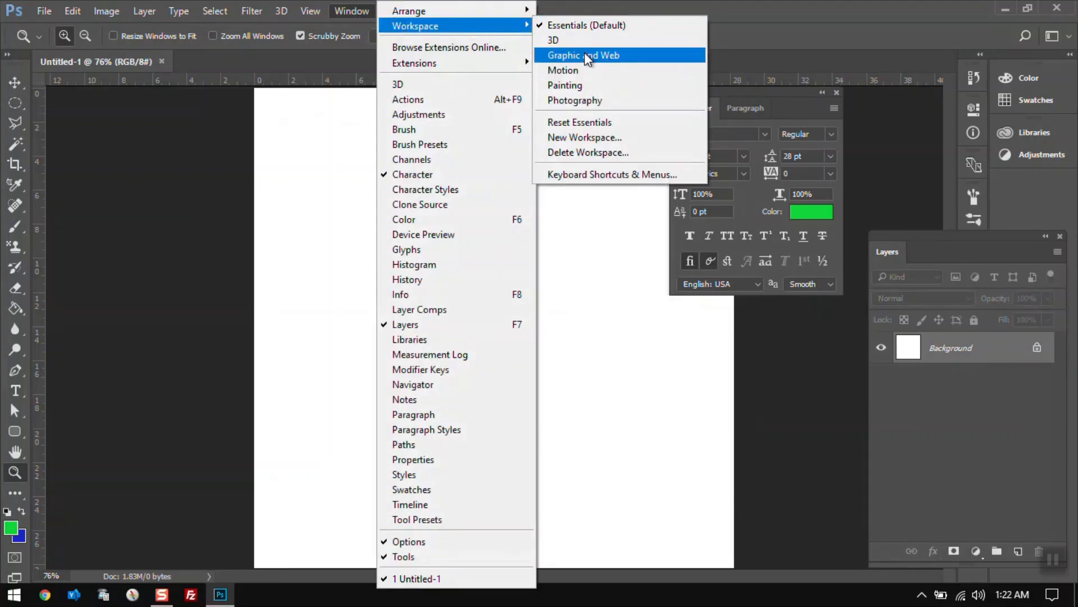
left_click(572, 25)
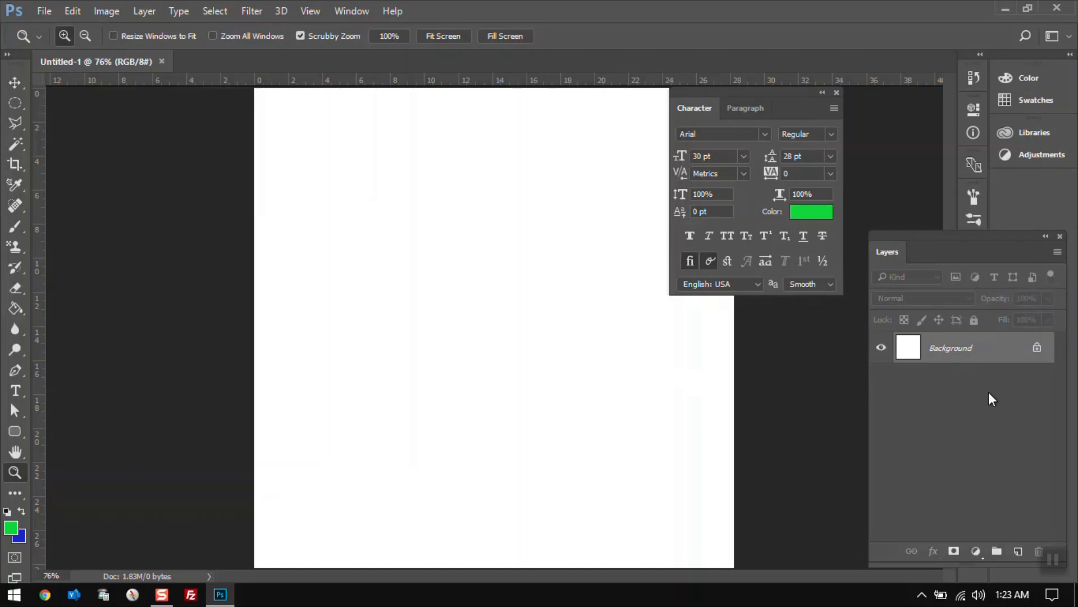
Add a new layer and rename it trevor.
left_click(1018, 553)
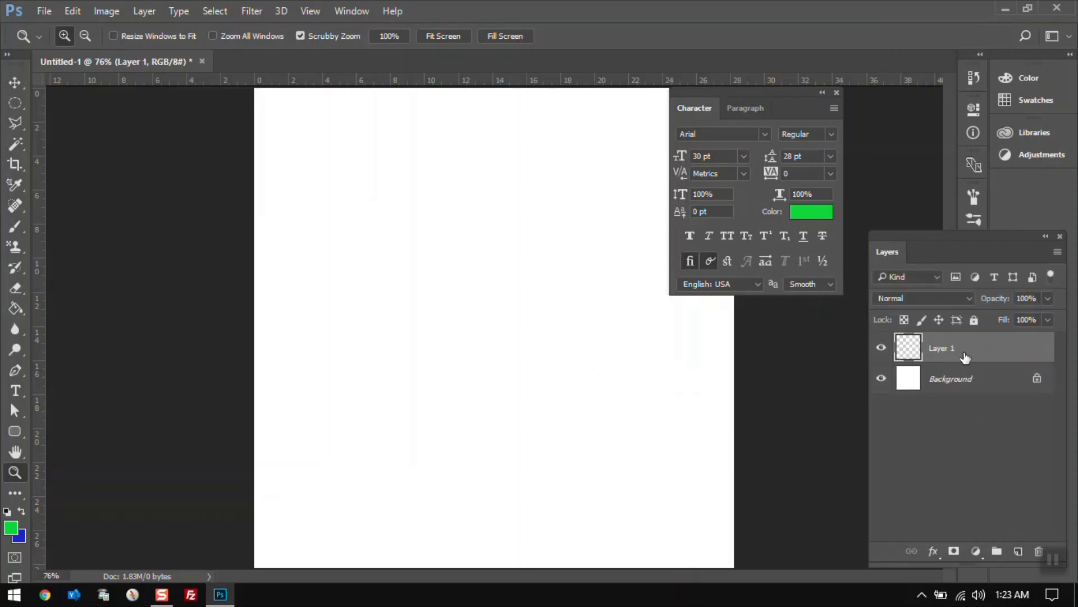
double_click(943, 350)
type("trevor")
key("Return")
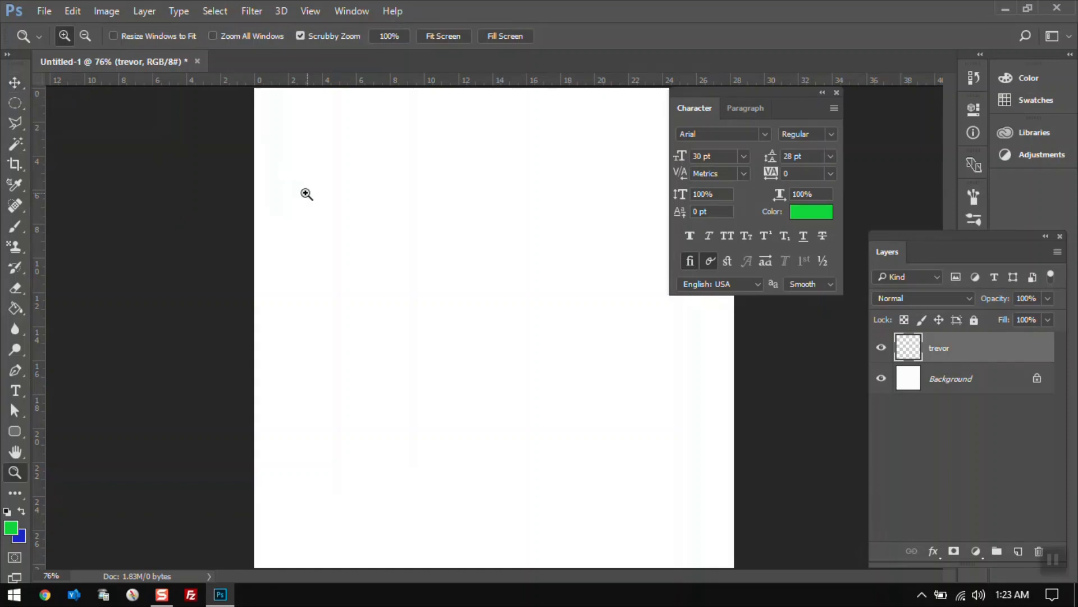
Draw an elliptical selection in the upper left area of the canvas with the Elliptical Marquee Tool.
left_click(15, 104)
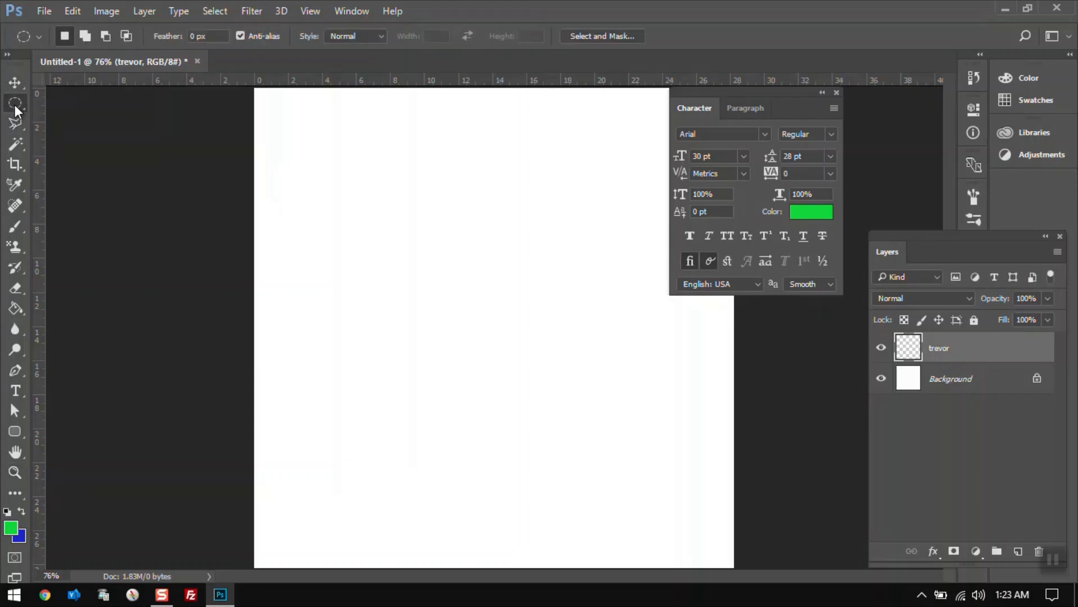
right_click(15, 105)
left_click(15, 105)
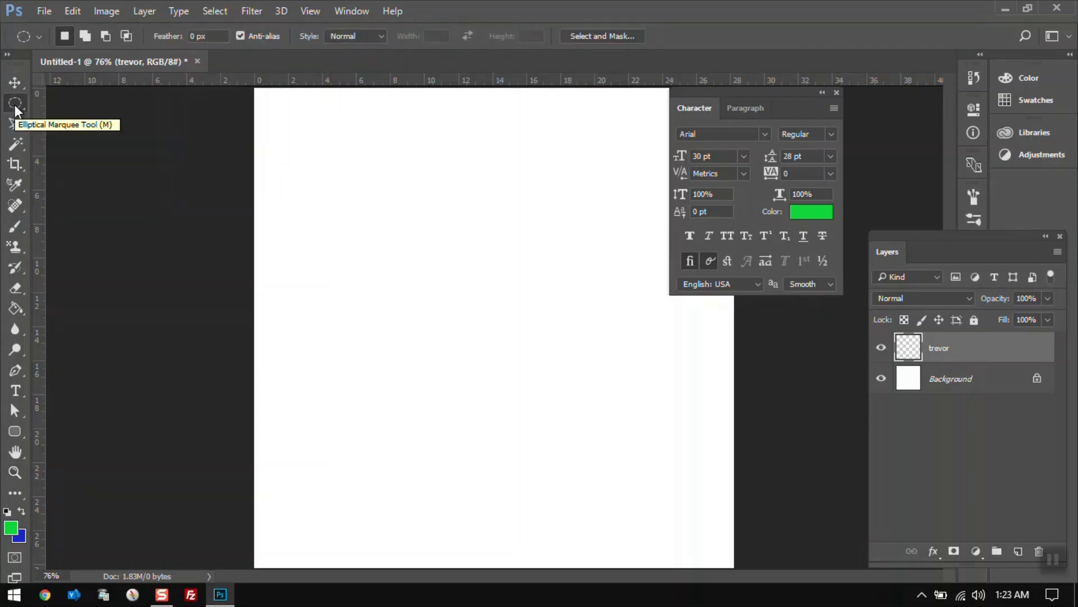
right_click(15, 104)
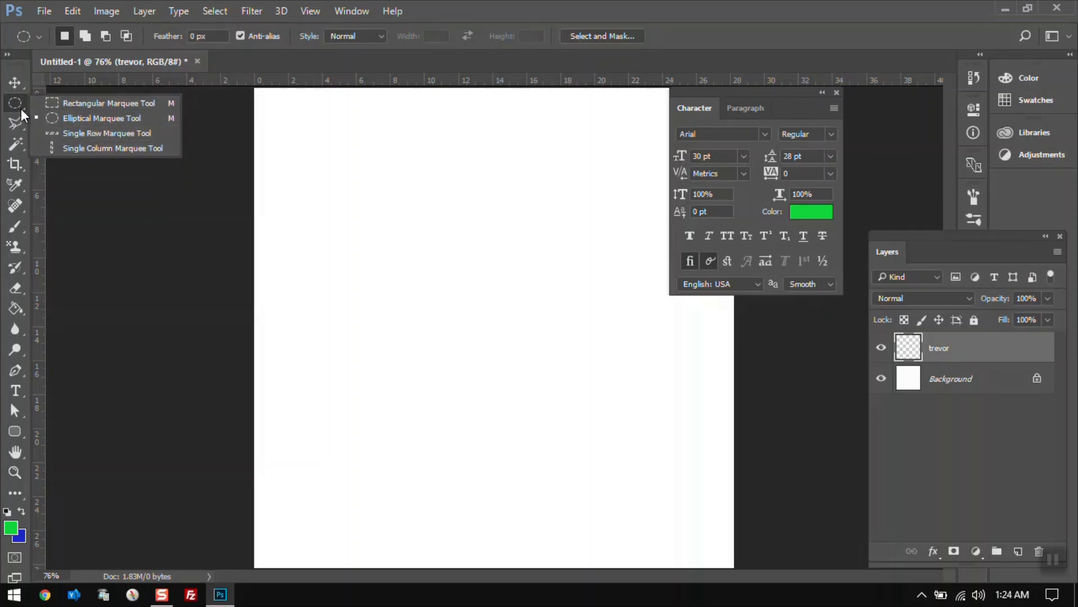
left_click(19, 101)
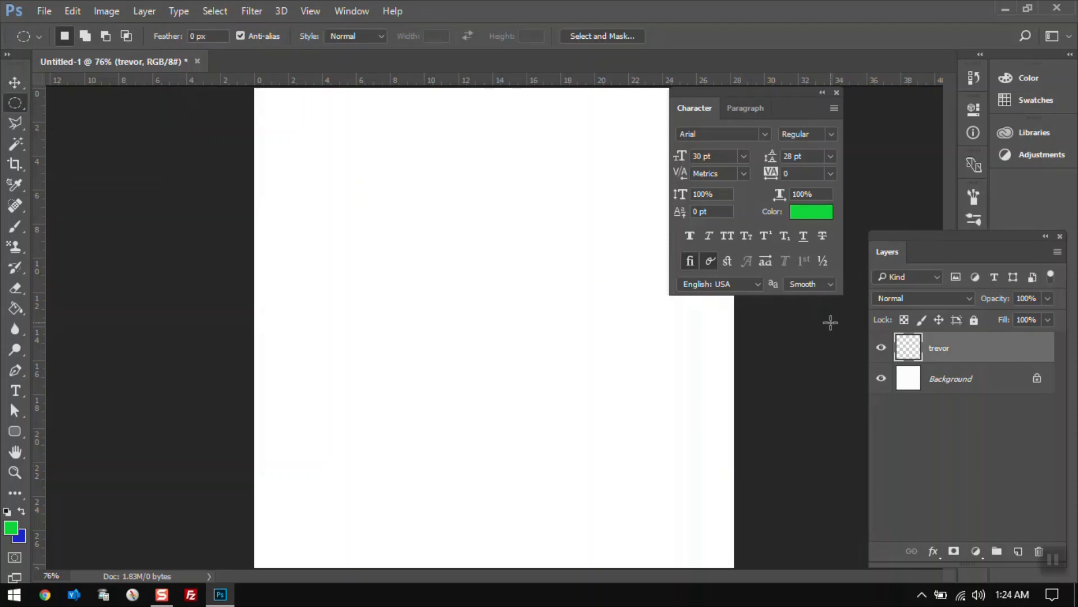
left_click_drag(325, 169, 475, 308)
Set the foreground color to #110dad and fill the elliptical selection with it using the Paint Bucket.
left_click(17, 308)
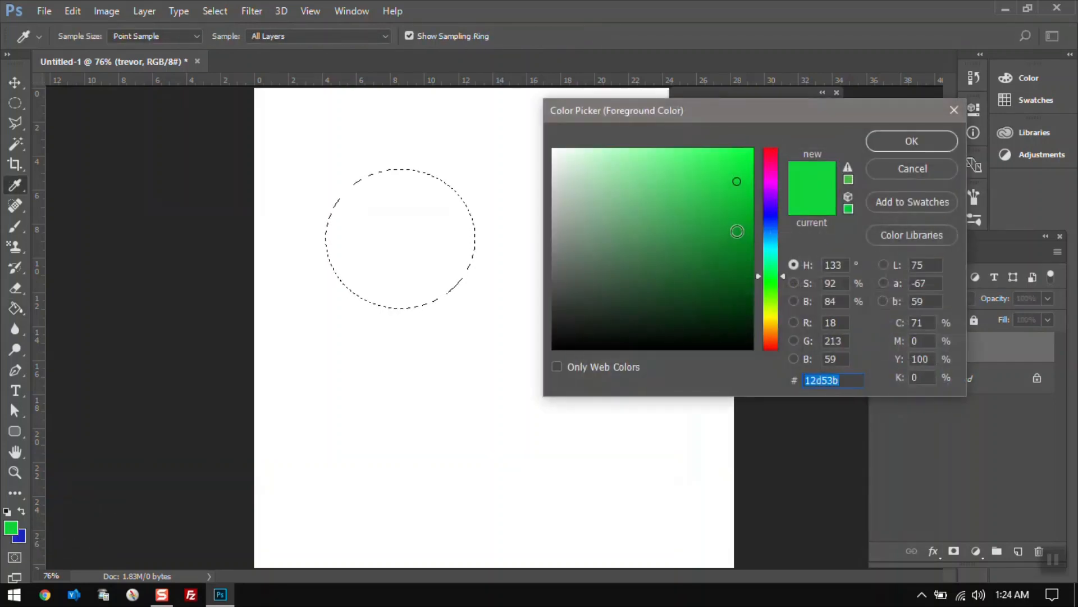
left_click(771, 215)
left_click(739, 213)
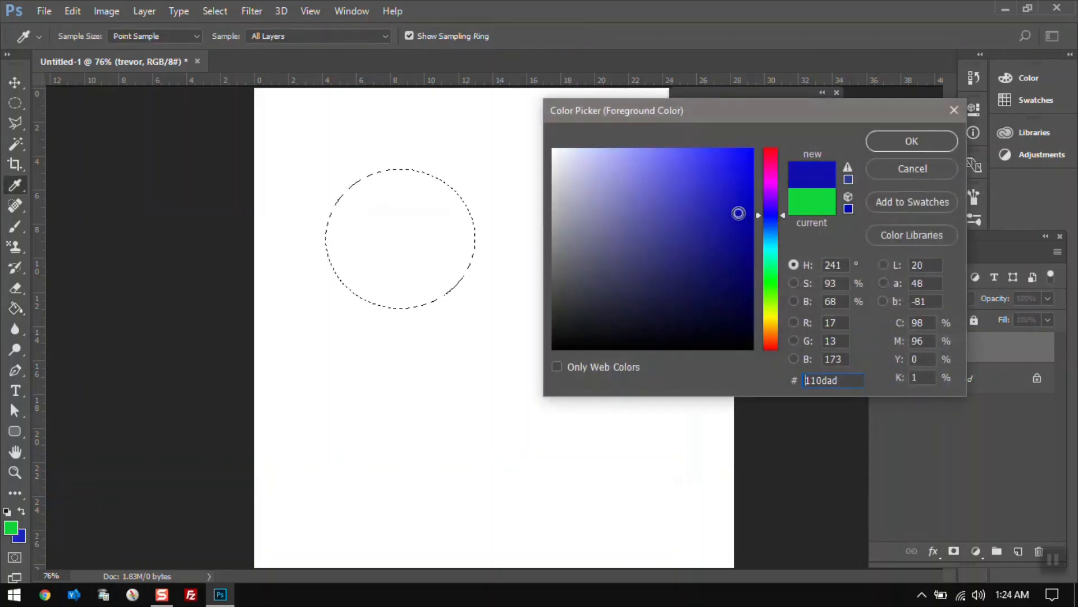
left_click(921, 149)
key("g")
left_click(381, 263)
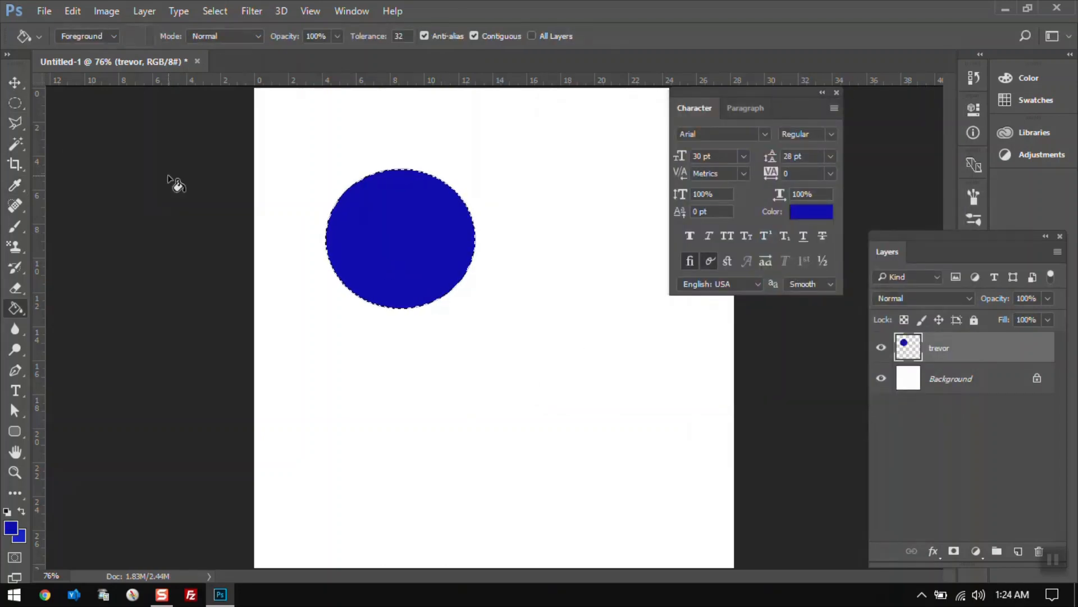
Deselect the ellipse and set the background color to green #227919.
left_click(14, 104)
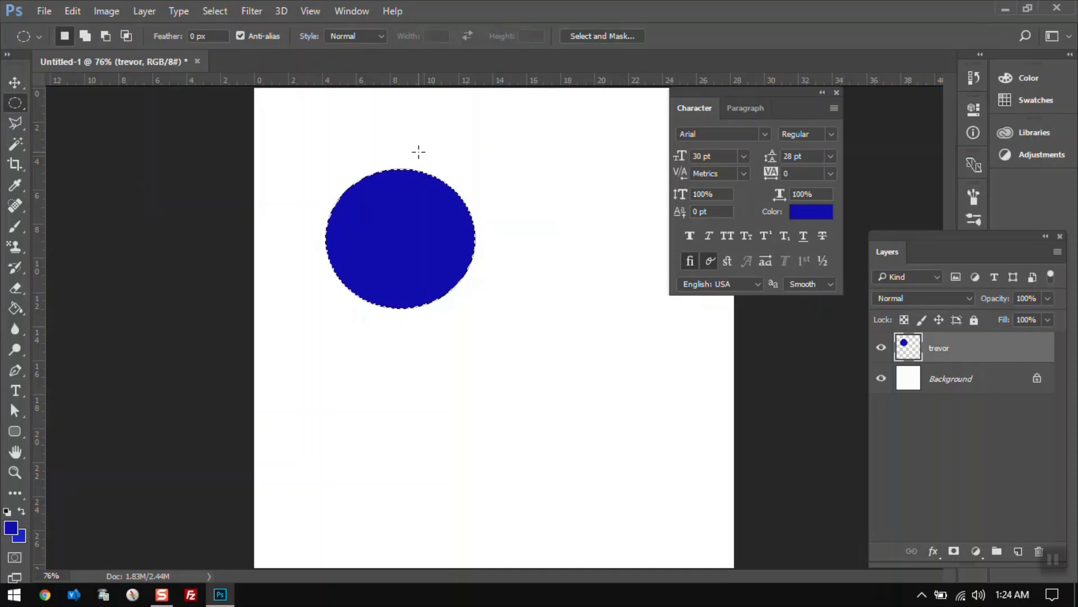
left_click(346, 145)
left_click(17, 539)
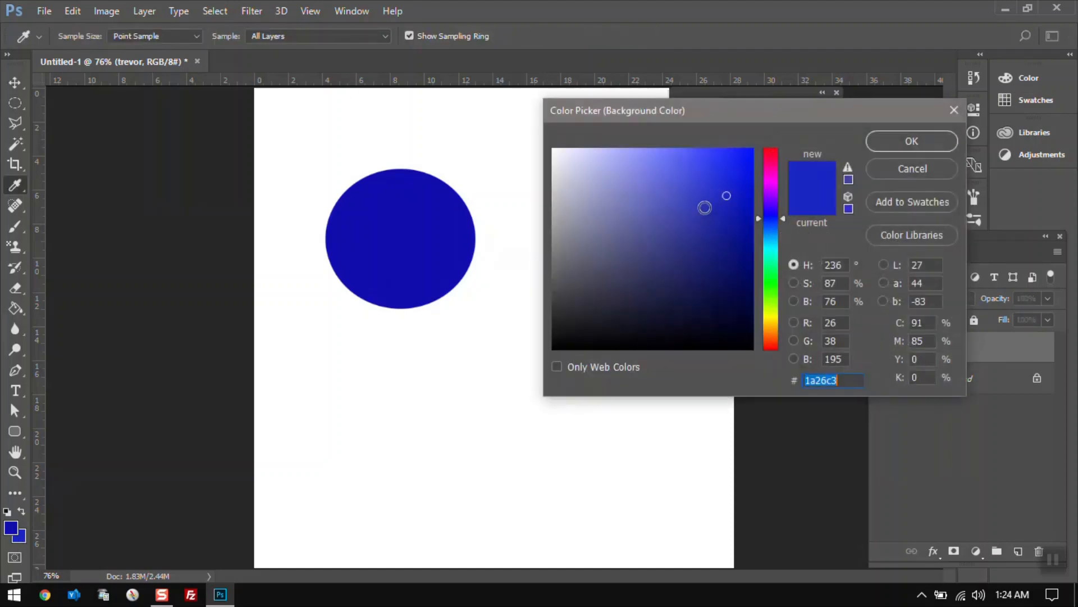
left_click(714, 253)
left_click_drag(771, 255, 770, 287)
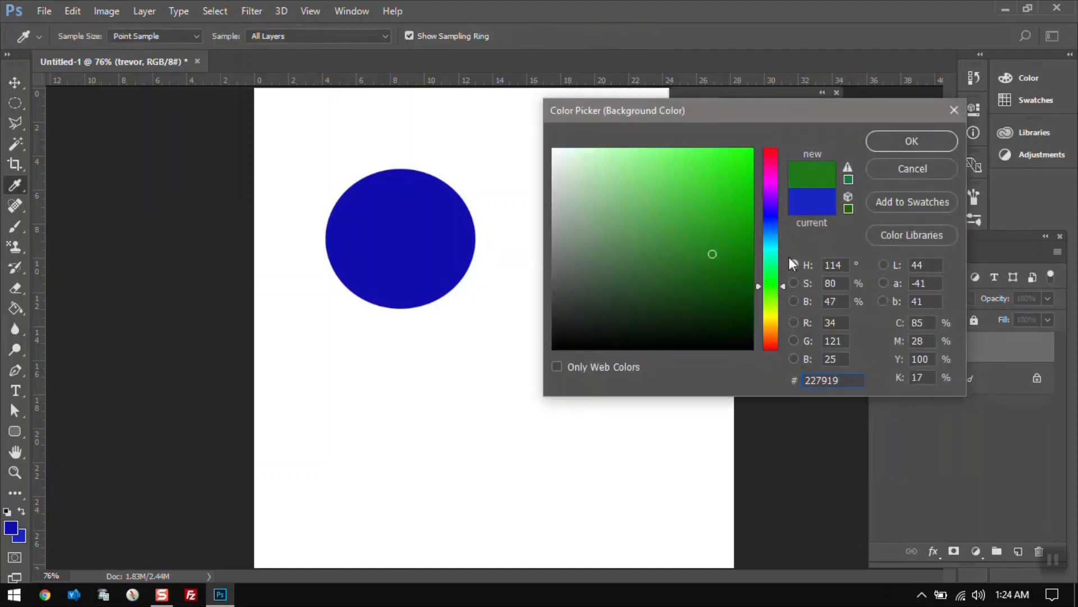
left_click(884, 140)
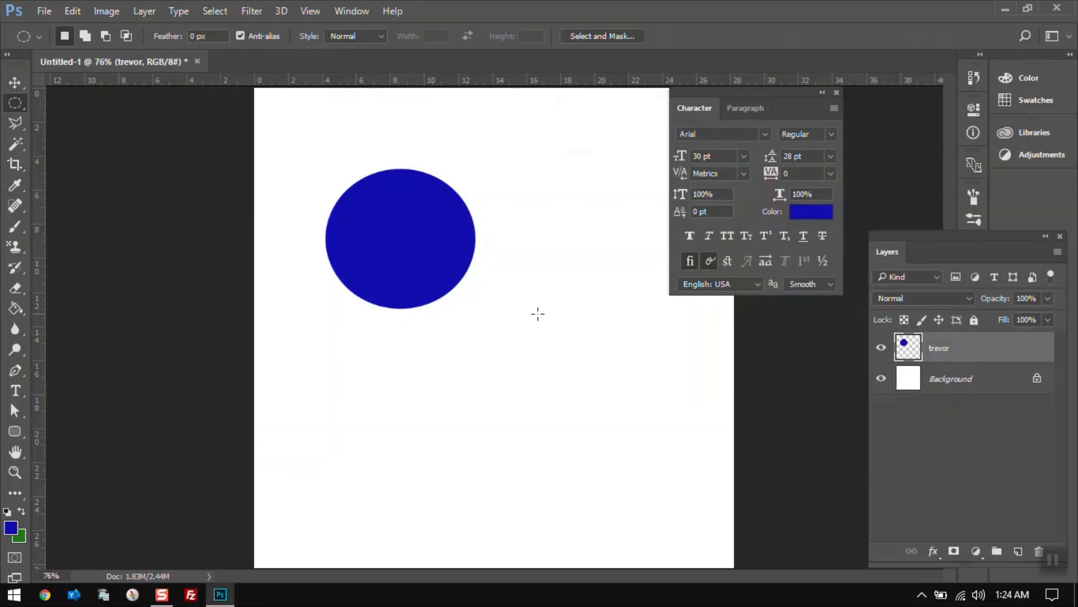
Add another new layer and draw a rectangular selection to the lower right of the circle.
left_click(1017, 553)
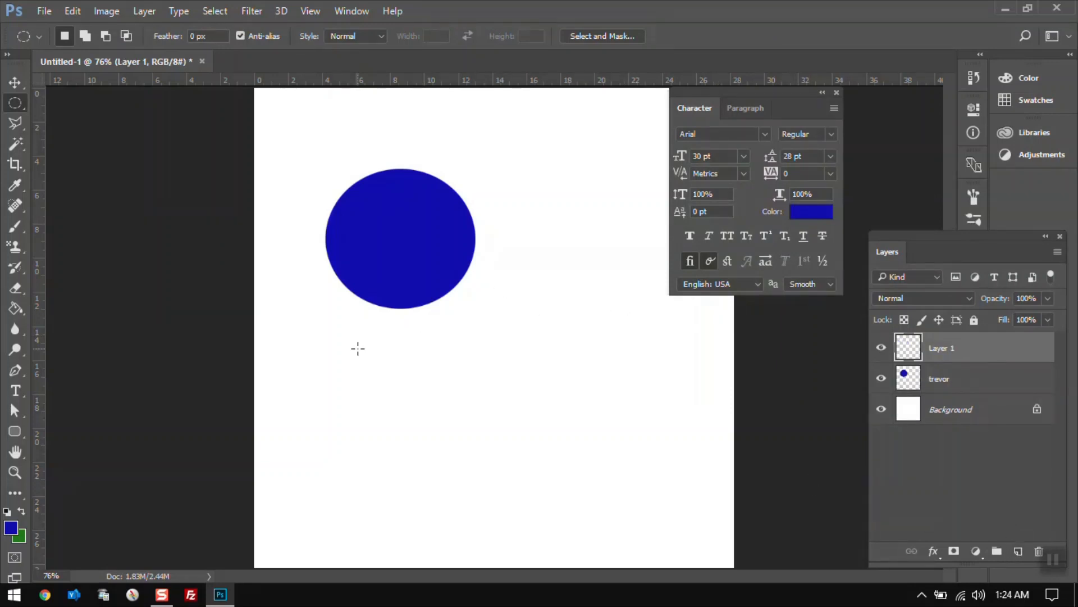
right_click(16, 102)
left_click(68, 104)
left_click_drag(541, 259, 692, 421)
left_click(21, 538)
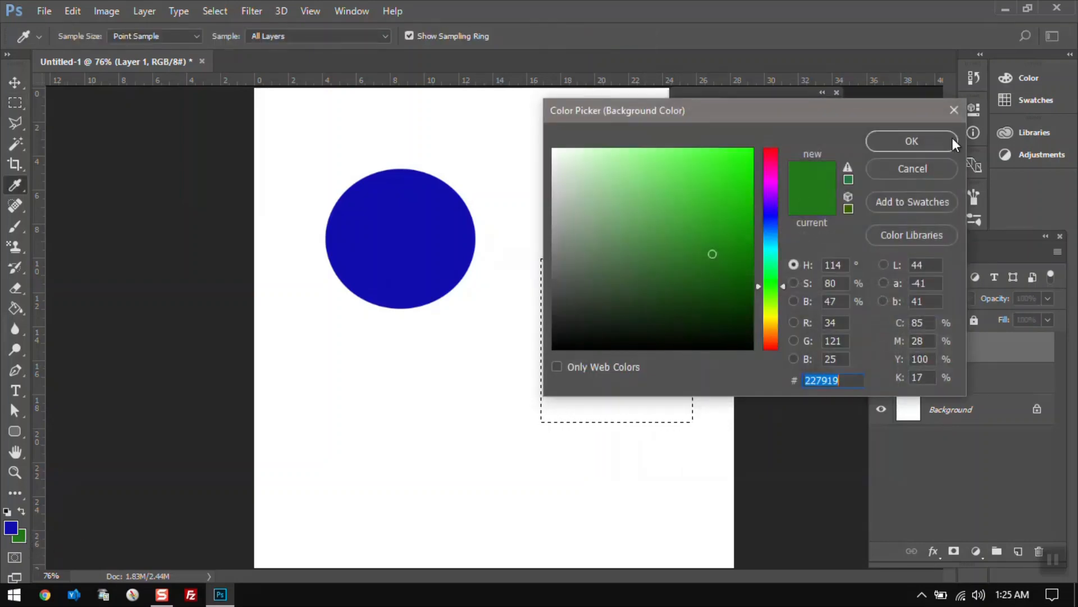
left_click(927, 141)
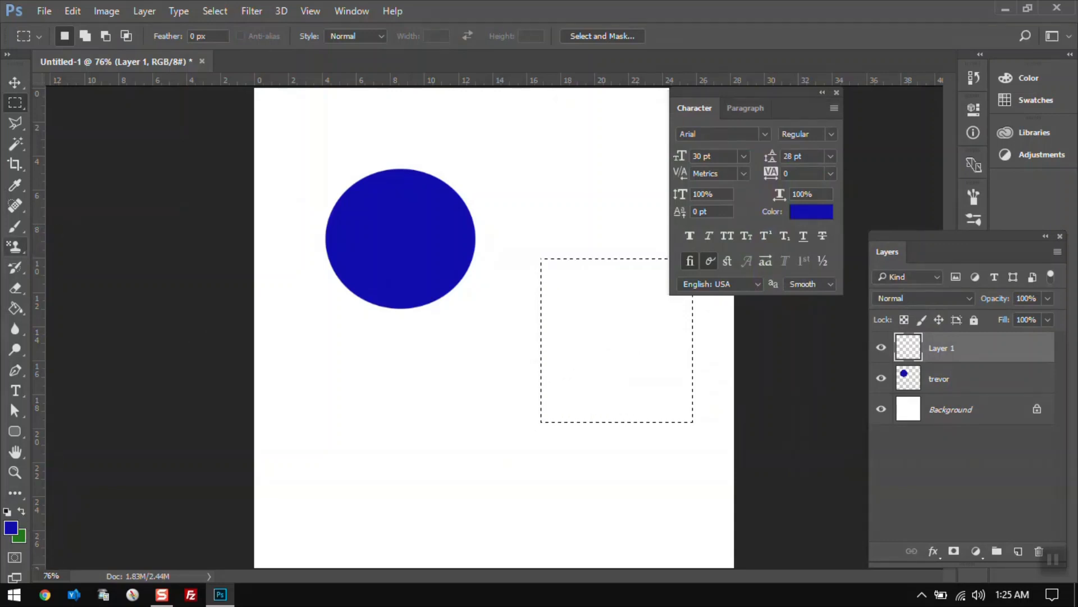
Fill the rectangular selection with blue using the Paint Bucket, then undo the fill.
left_click(17, 307)
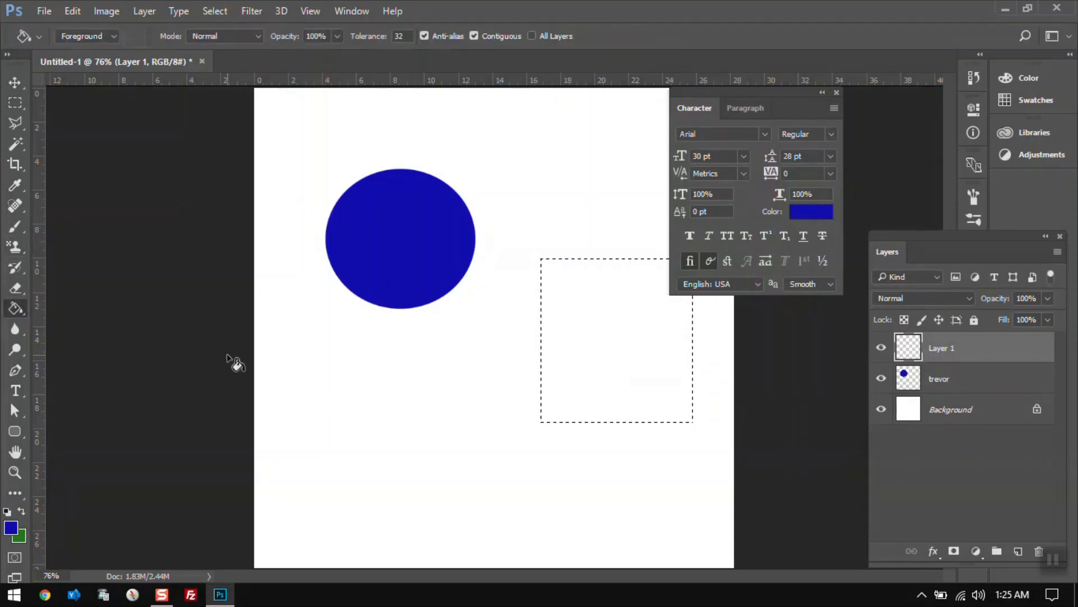
left_click(634, 306)
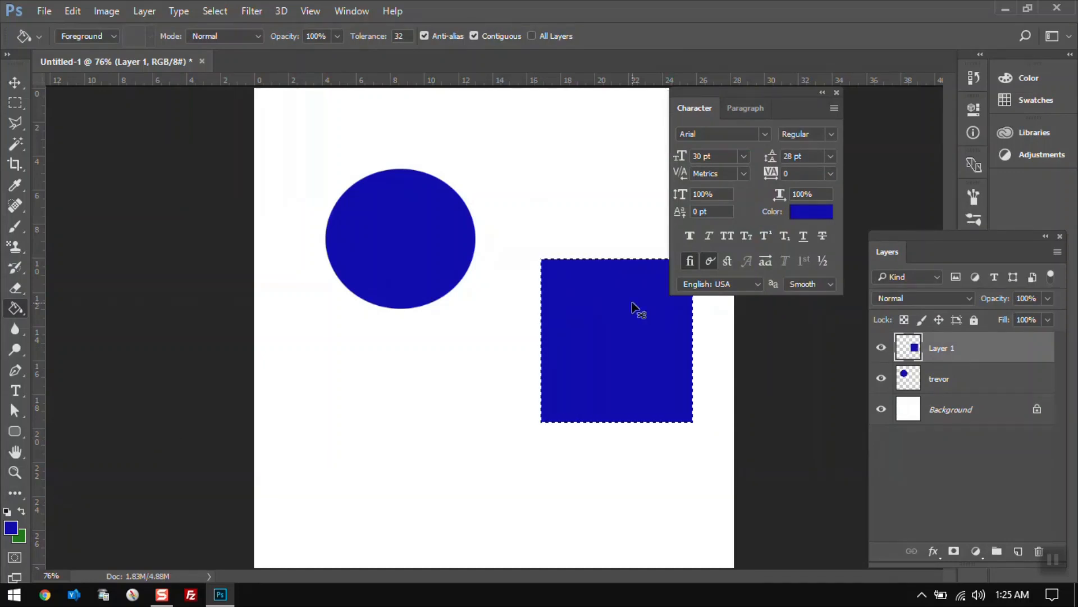
key("ctrl+z")
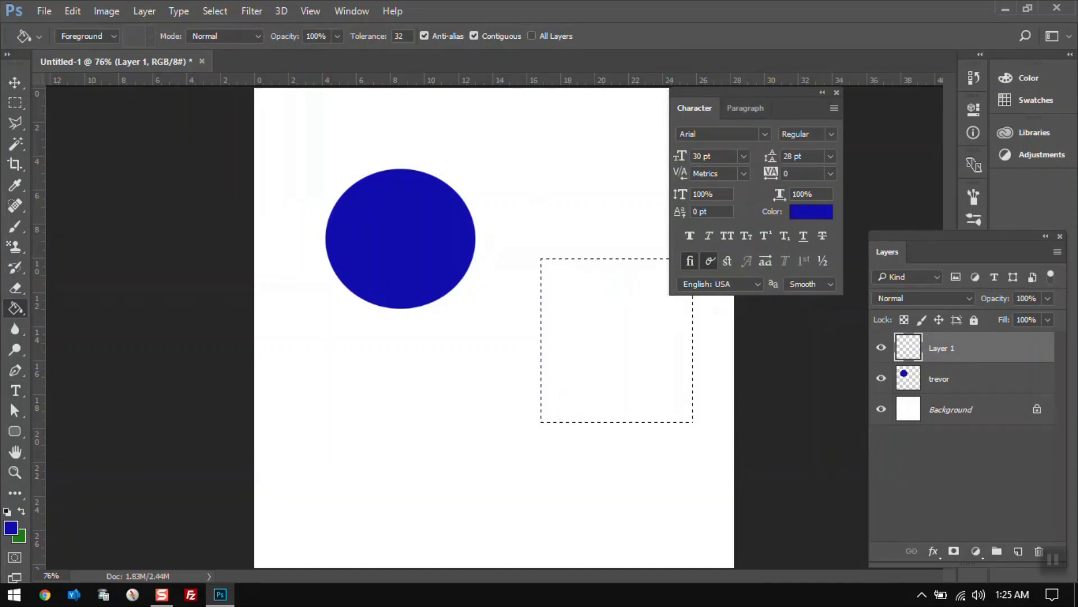
Swap the foreground and background colors and fill the rectangular selection with green.
left_click(21, 512)
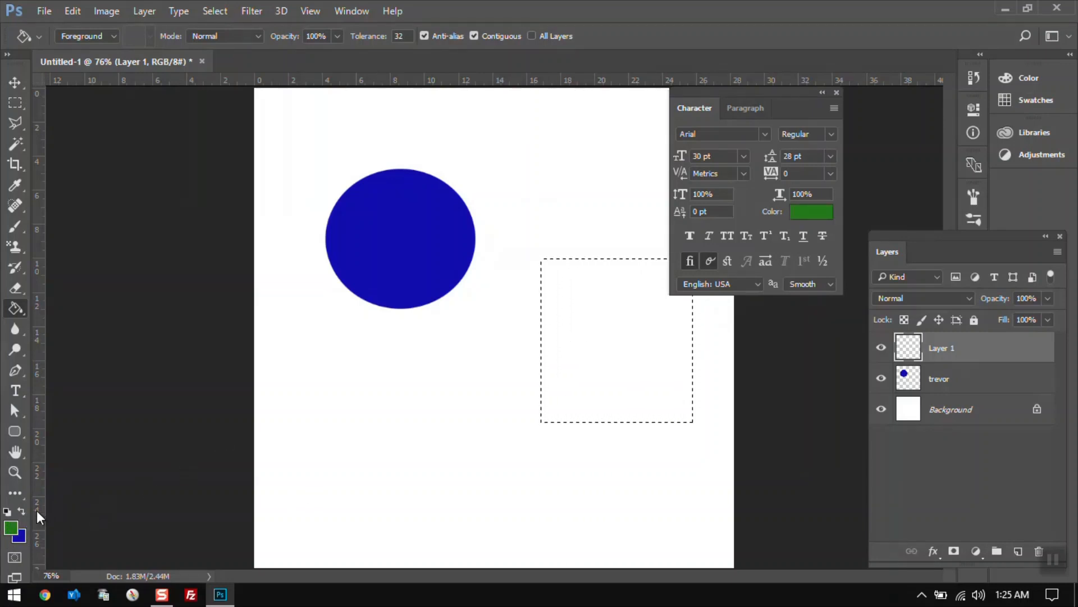
left_click(24, 513)
left_click(23, 513)
left_click(24, 514)
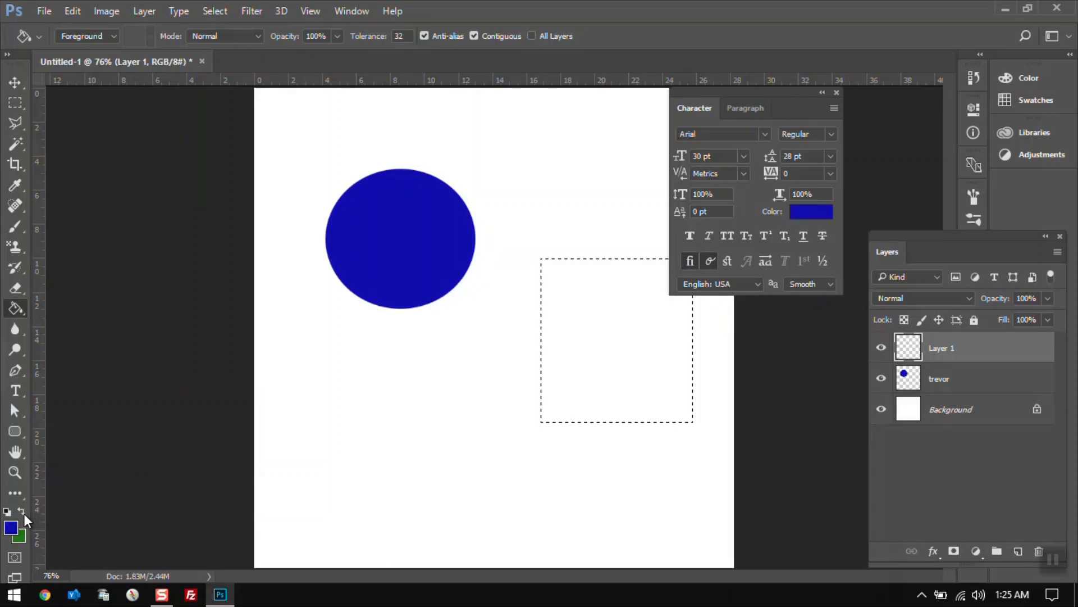
left_click(25, 513)
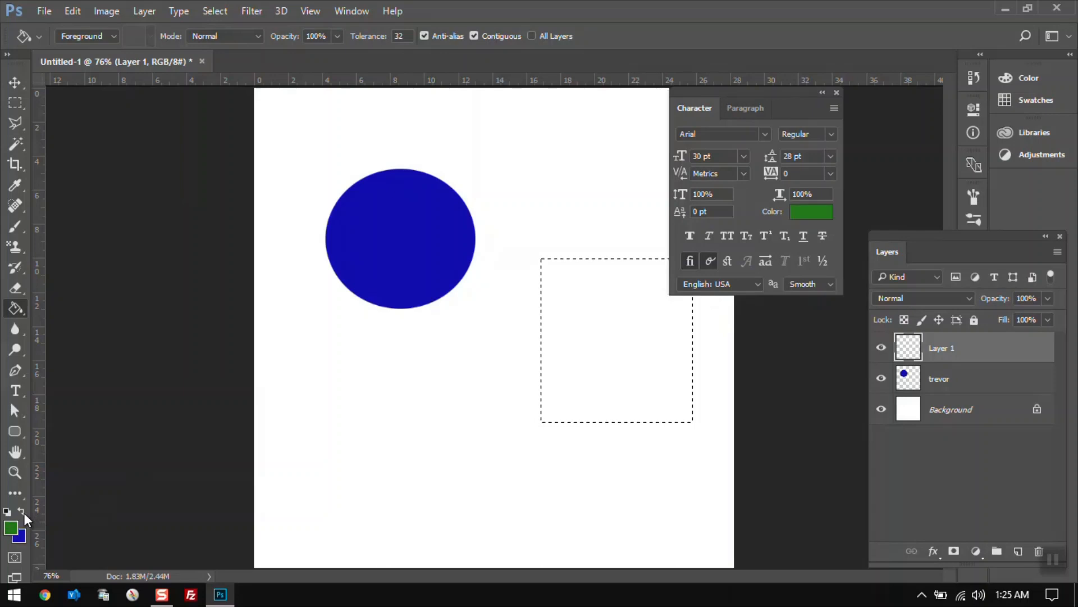
left_click(597, 320)
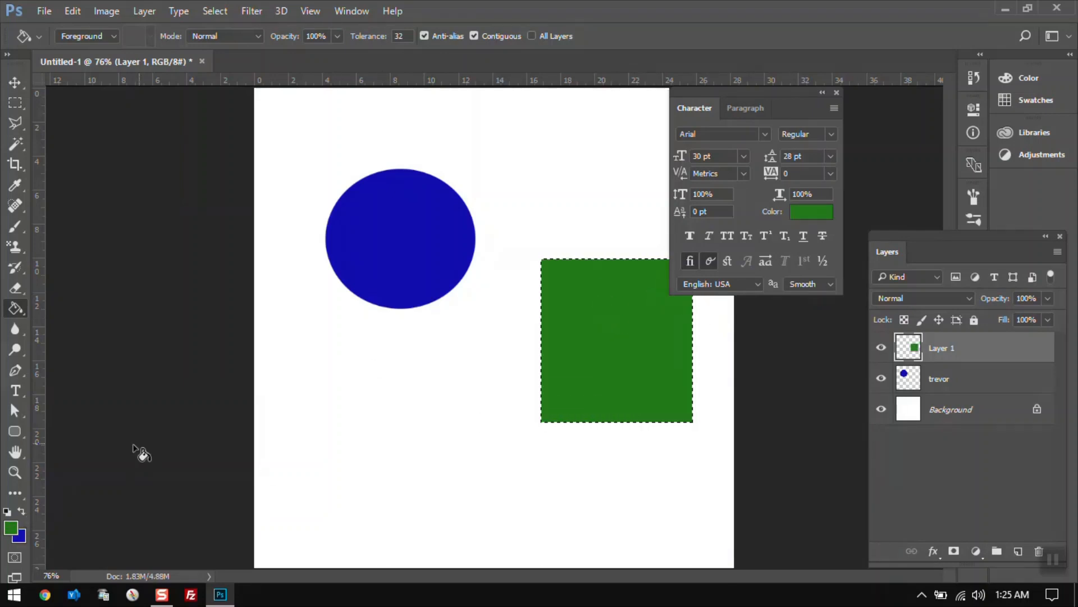
Swap the colors back, refill the rectangle with blue, and deselect it.
left_click(23, 514)
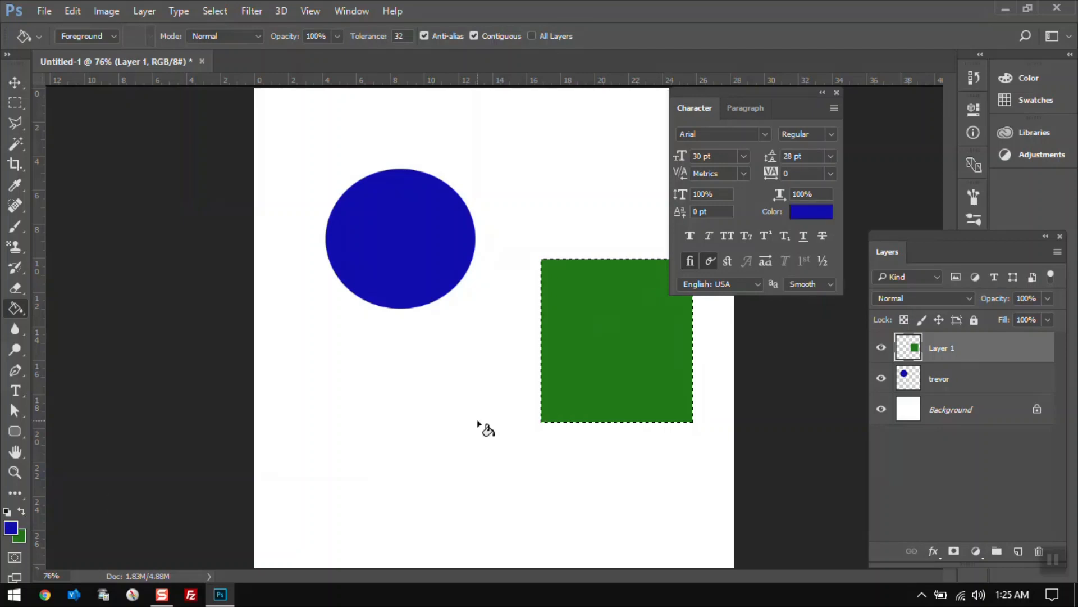
left_click(597, 337)
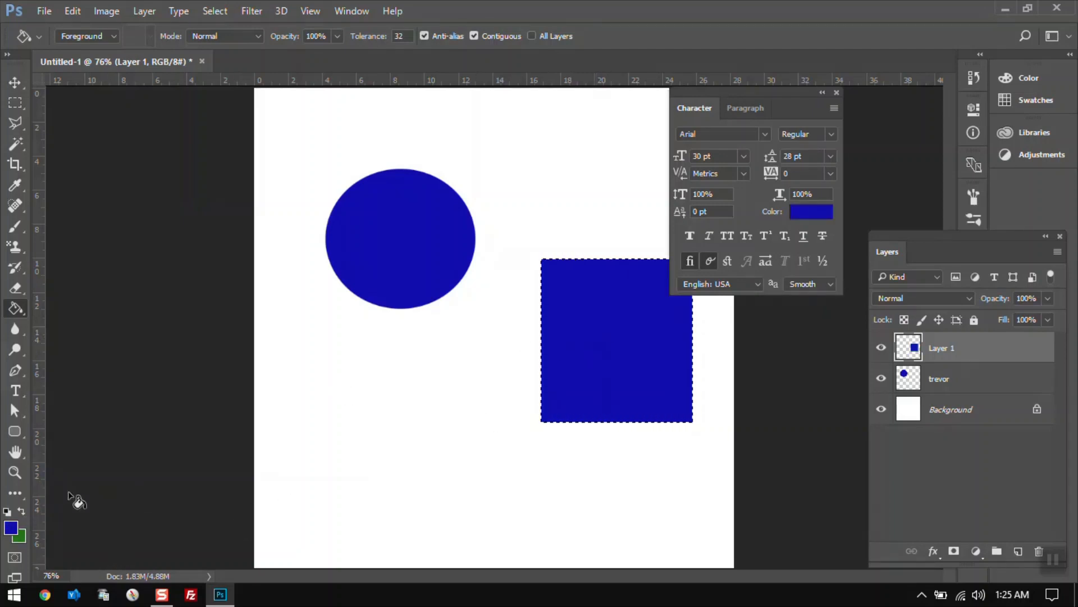
left_click(18, 118)
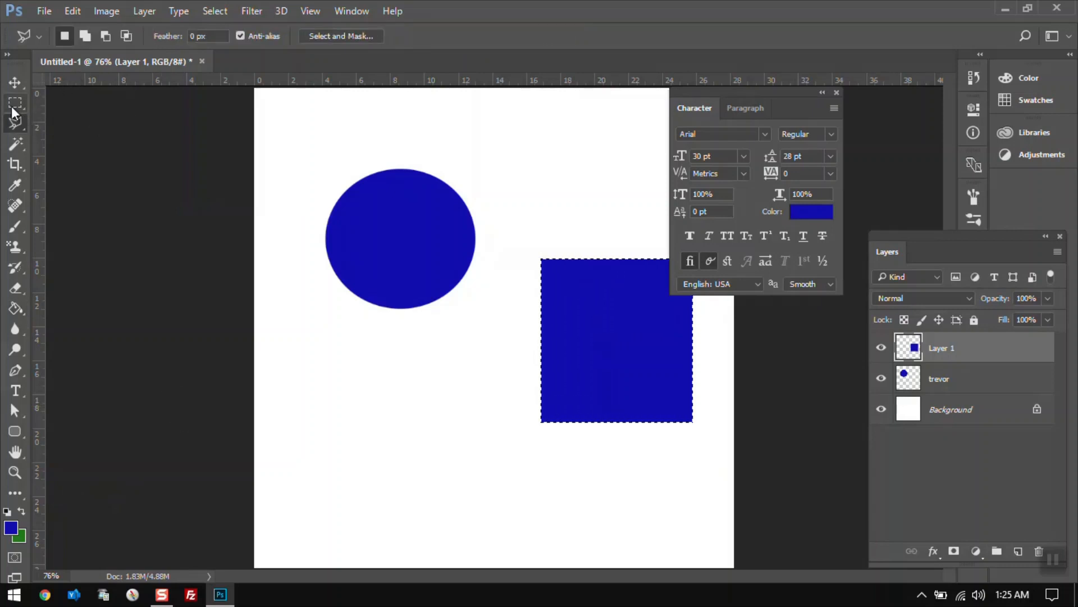
left_click(17, 105)
left_click(390, 154)
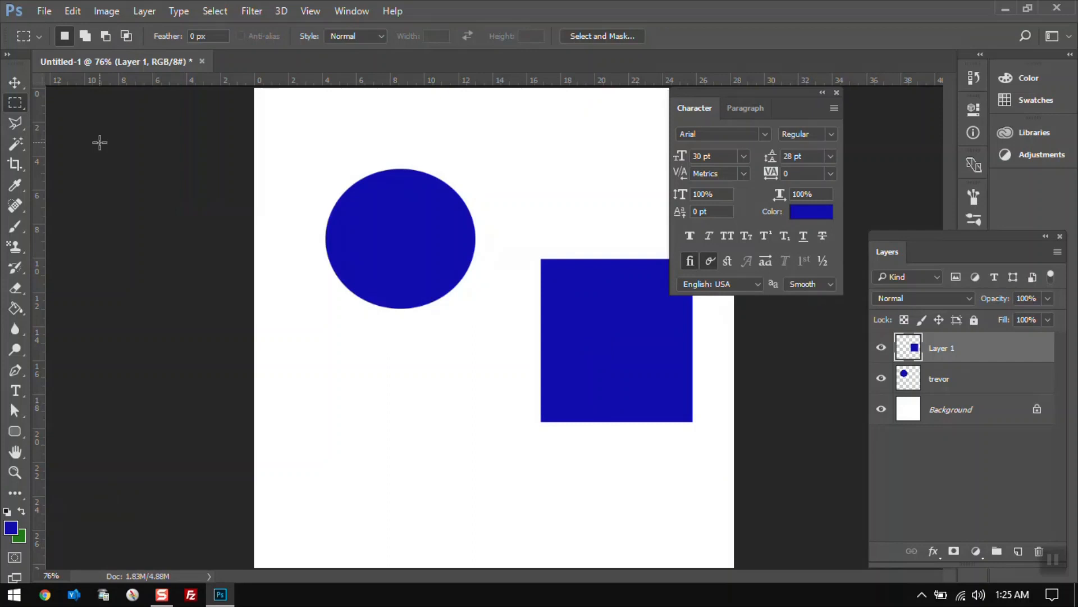
Make a single-row selection across the canvas above the circle with the Single Row Marquee Tool.
right_click(23, 104)
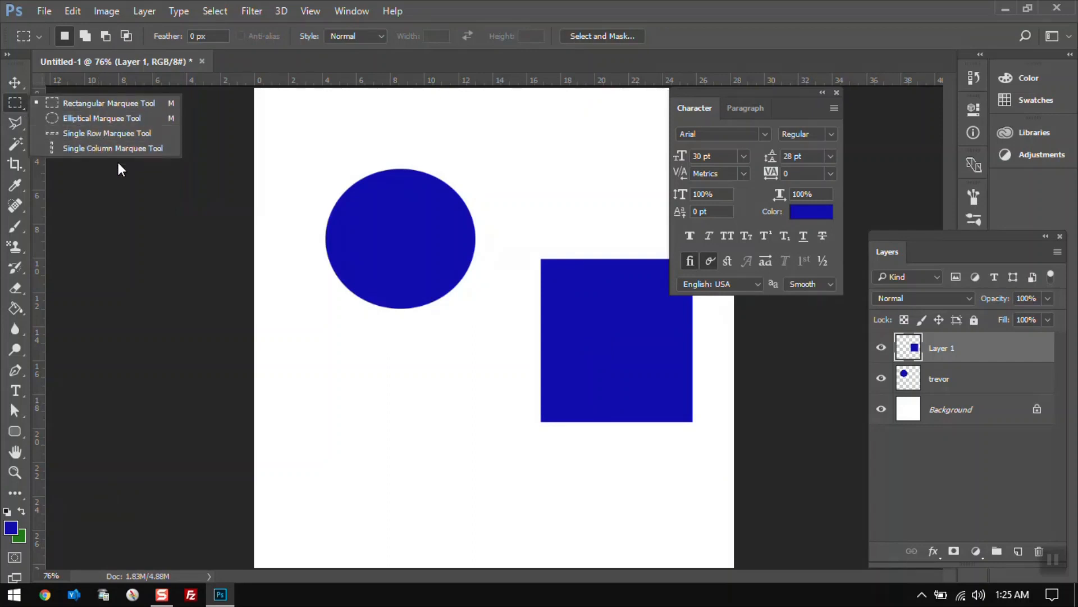
left_click(106, 134)
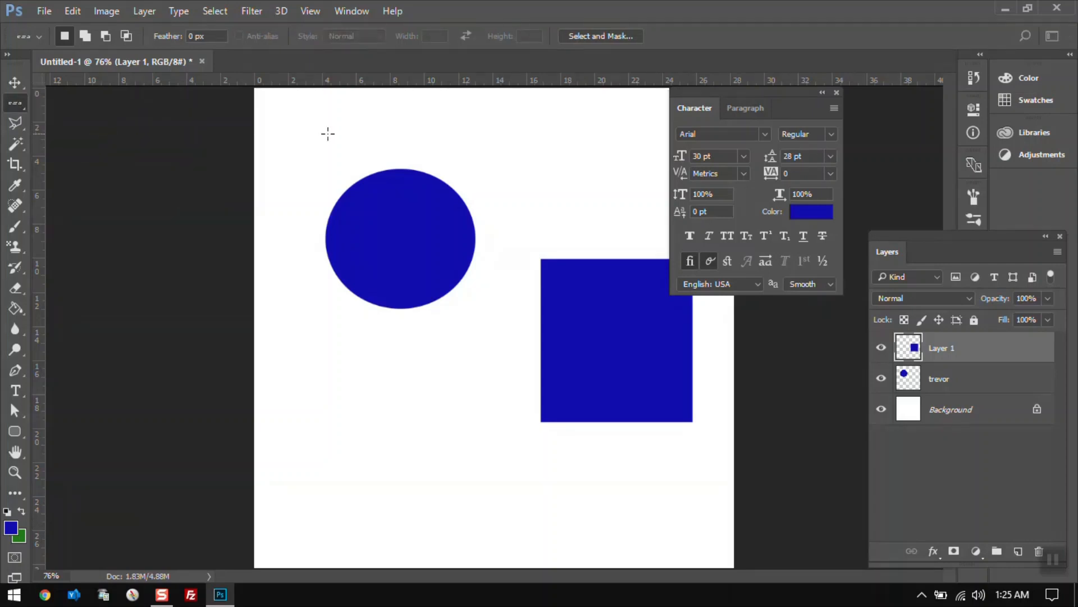
left_click(310, 134)
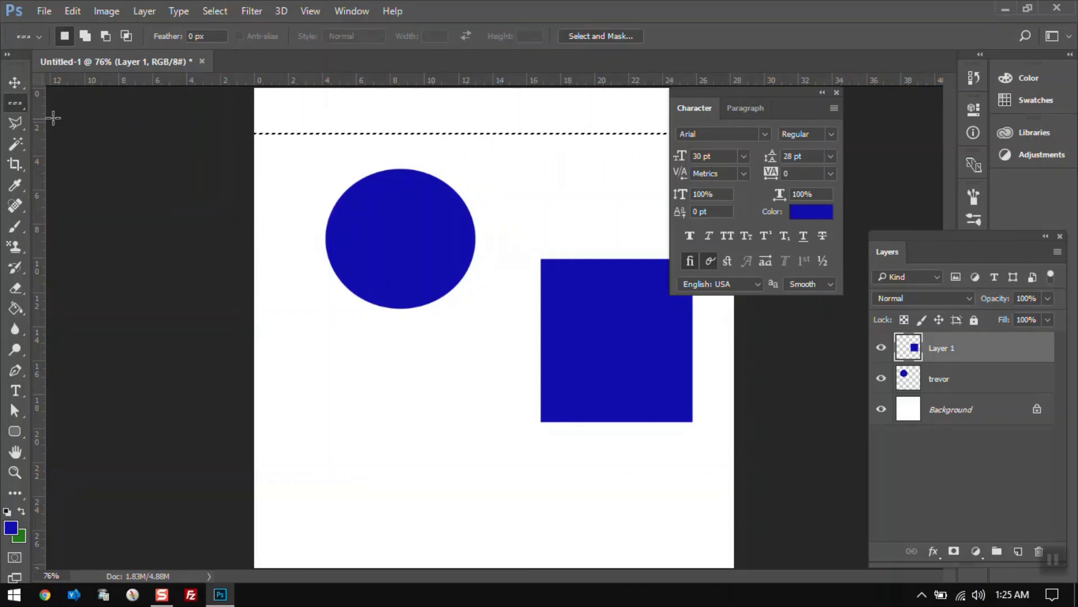
Add a new layer and make a single-column selection just left of the circle with the Single Column Marquee Tool.
right_click(24, 109)
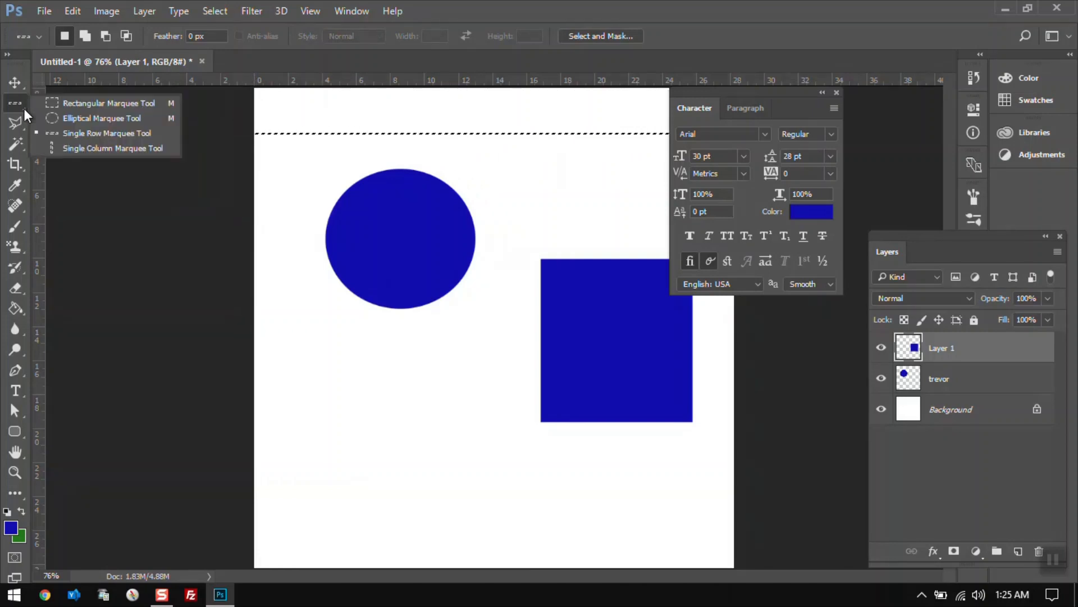
left_click(84, 149)
left_click(301, 132)
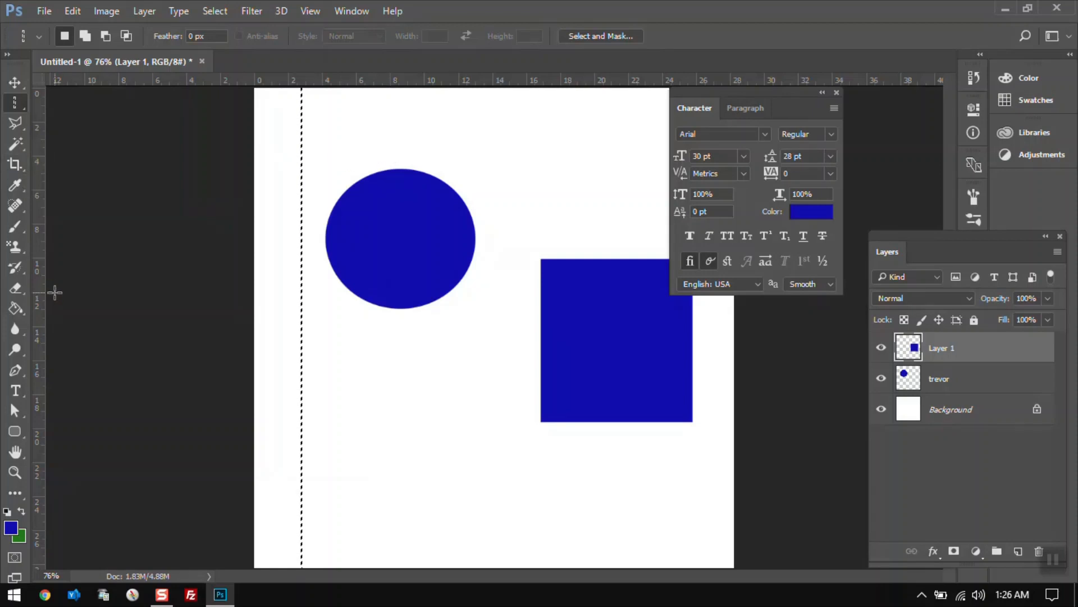
left_click(16, 310)
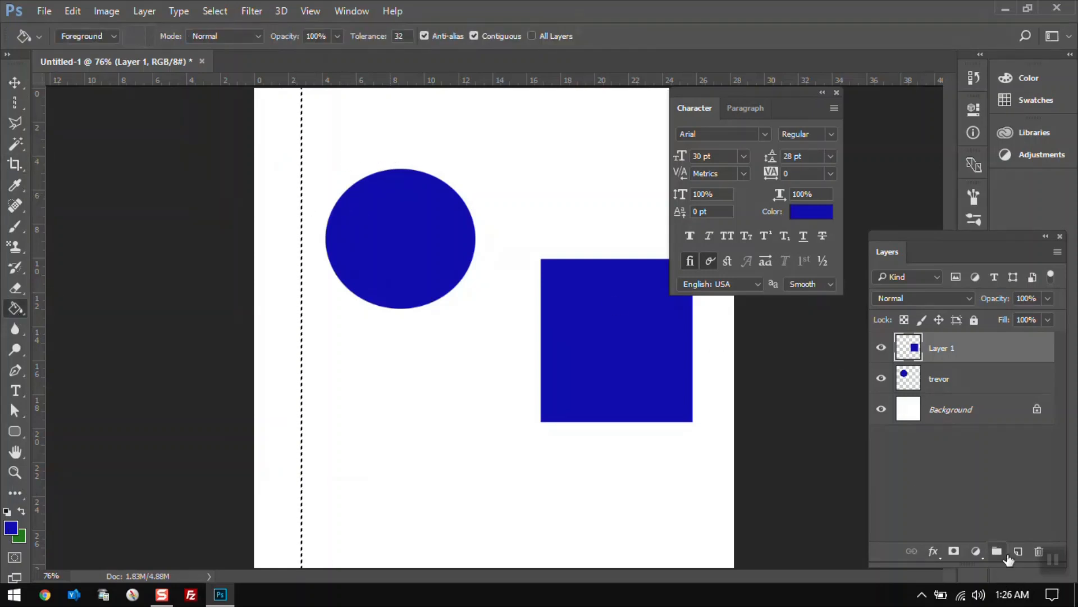
left_click(1017, 551)
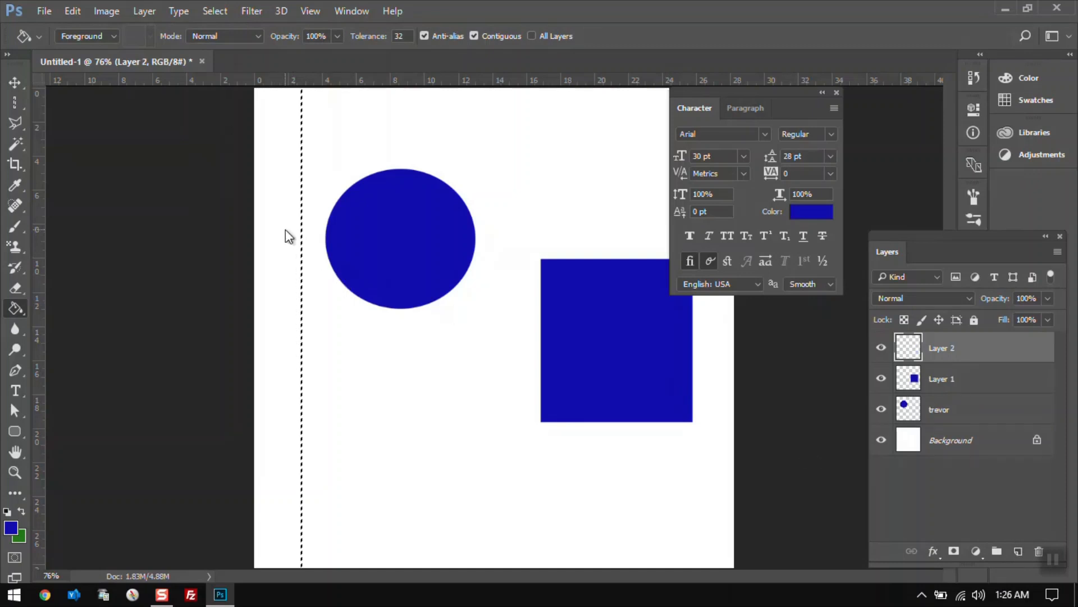
left_click(11, 99)
left_click(321, 149)
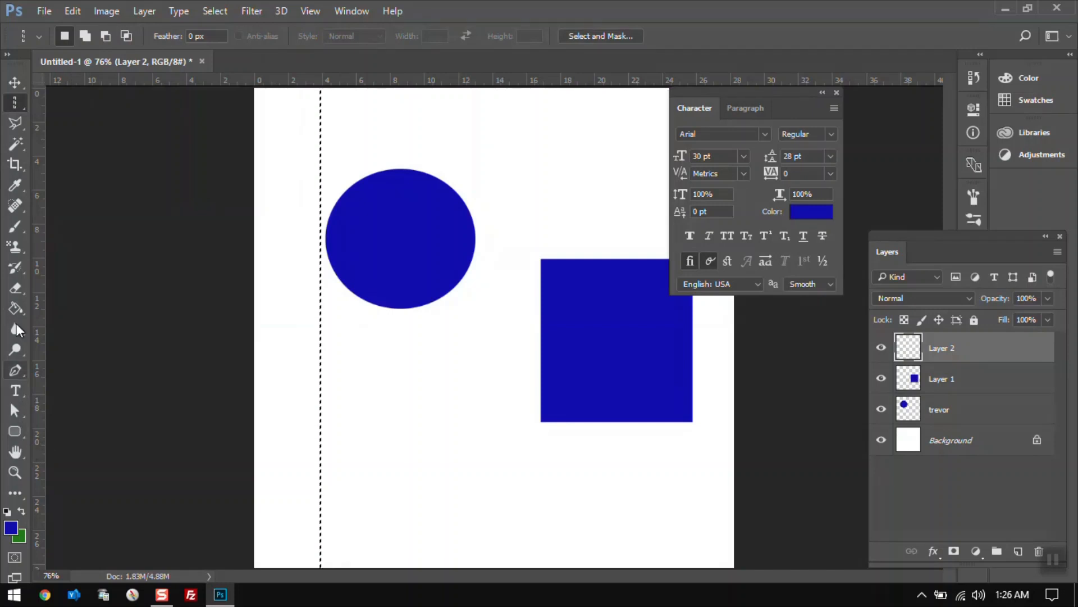
Fill the single-column selection with blue on the new layer using the Paint Bucket.
left_click(14, 309)
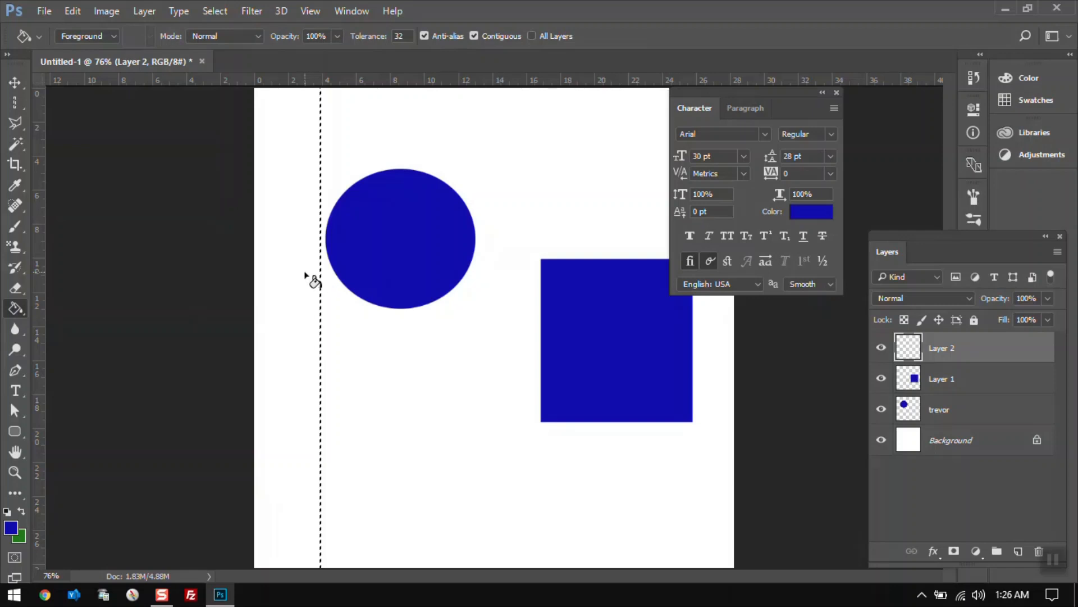
left_click(15, 472)
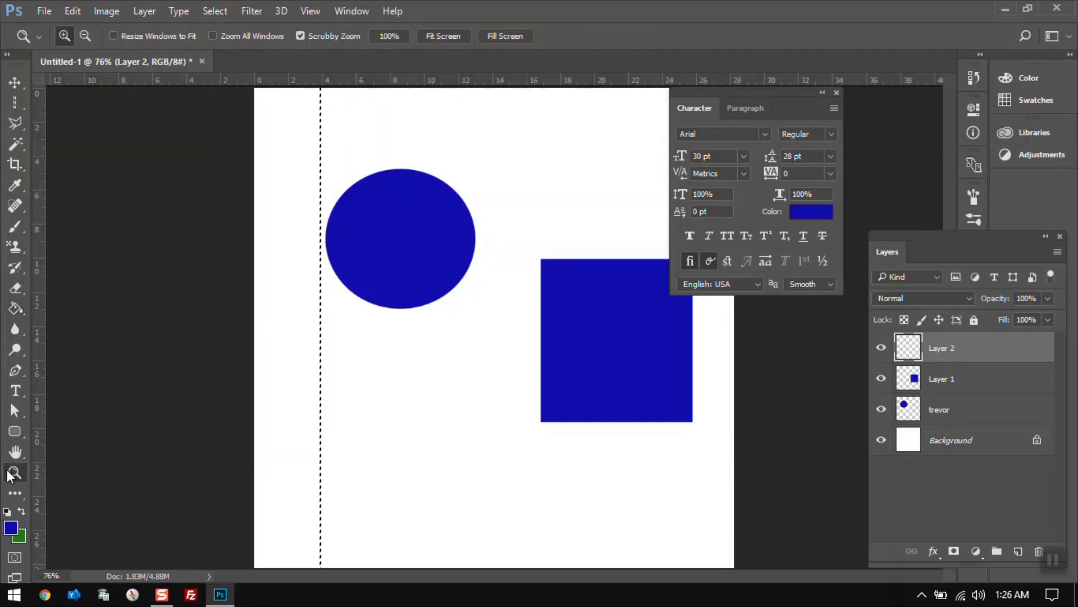
left_click(320, 349)
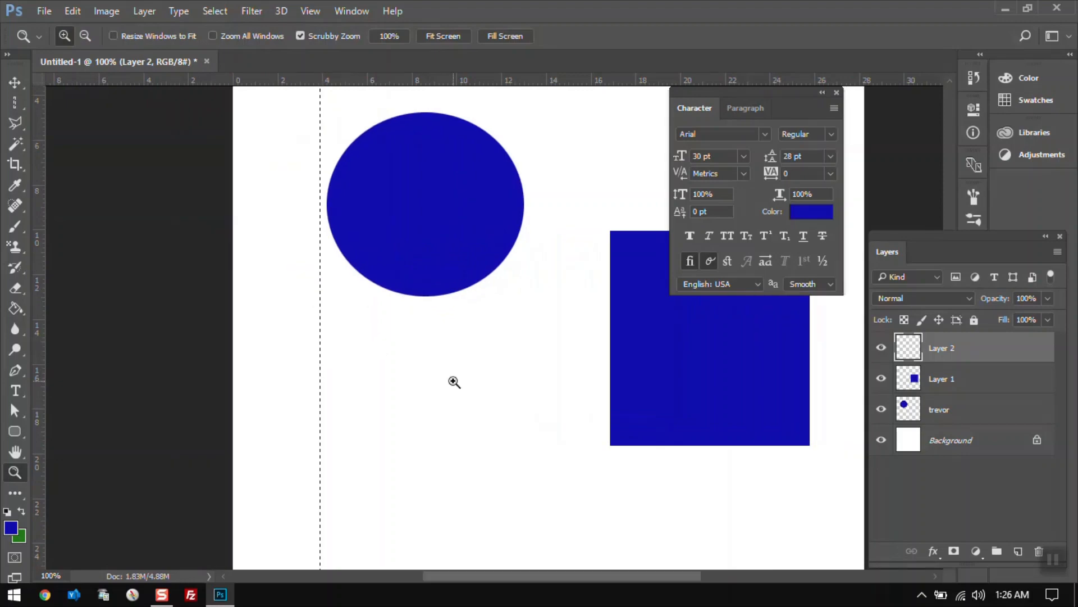
left_click_drag(304, 349, 479, 390)
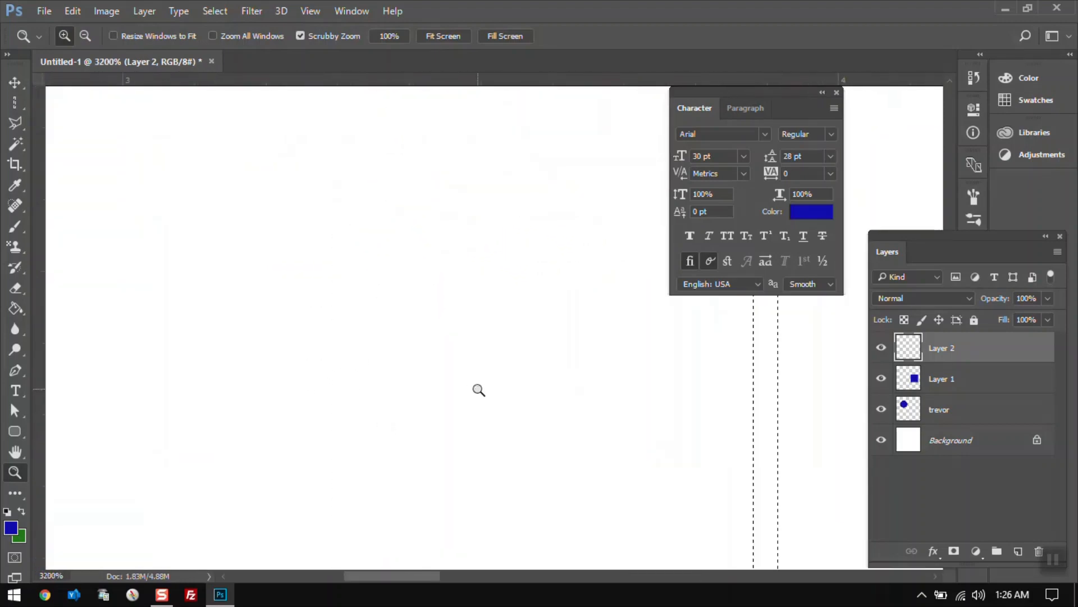
left_click(22, 306)
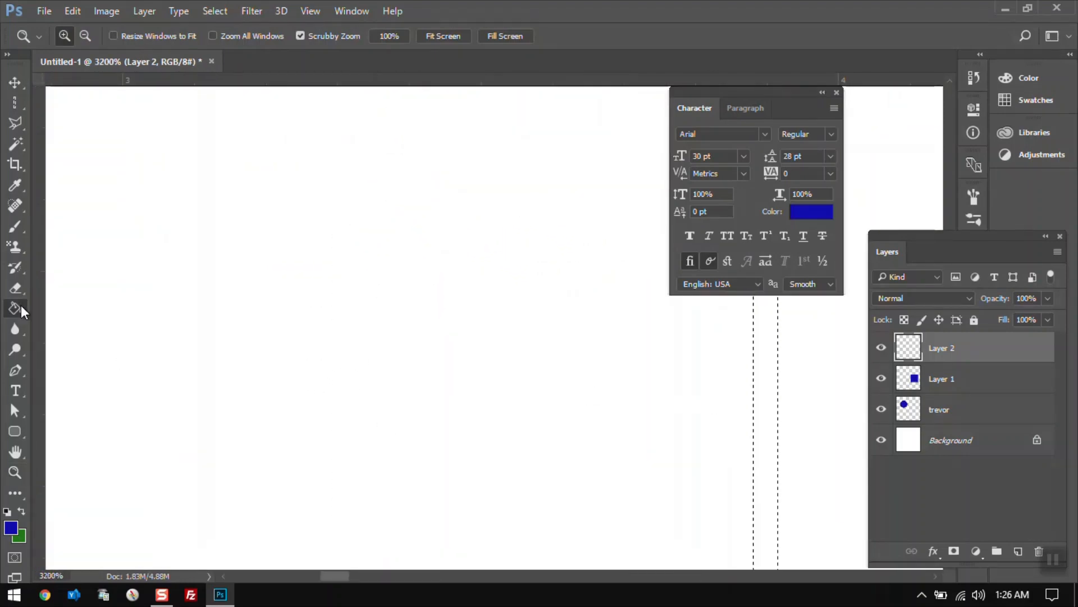
left_click(759, 361)
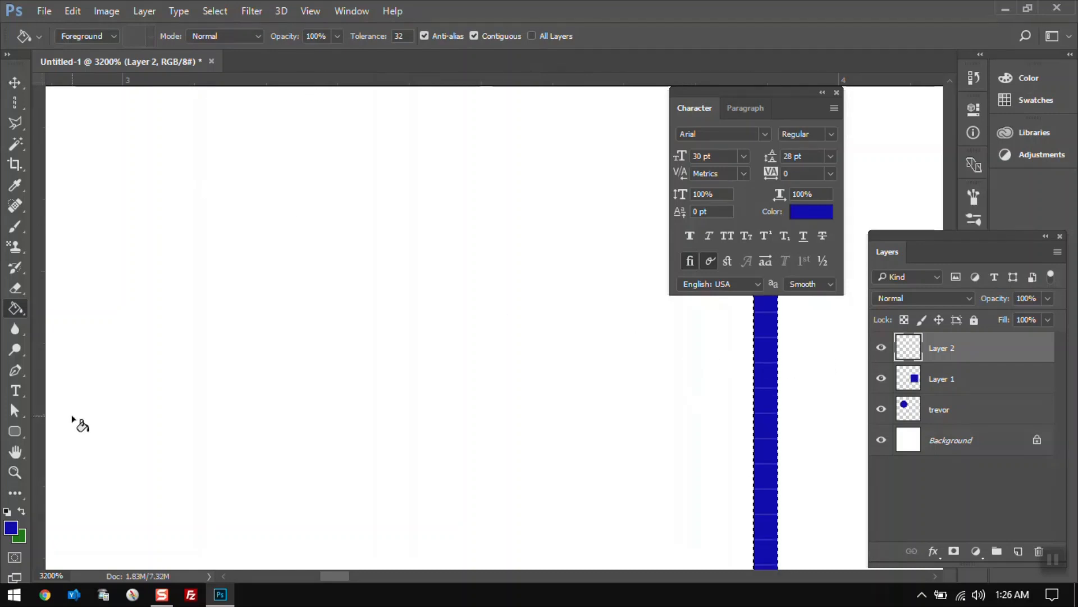
Try placing single-column selections at several positions near the circle's left edge.
left_click(15, 473)
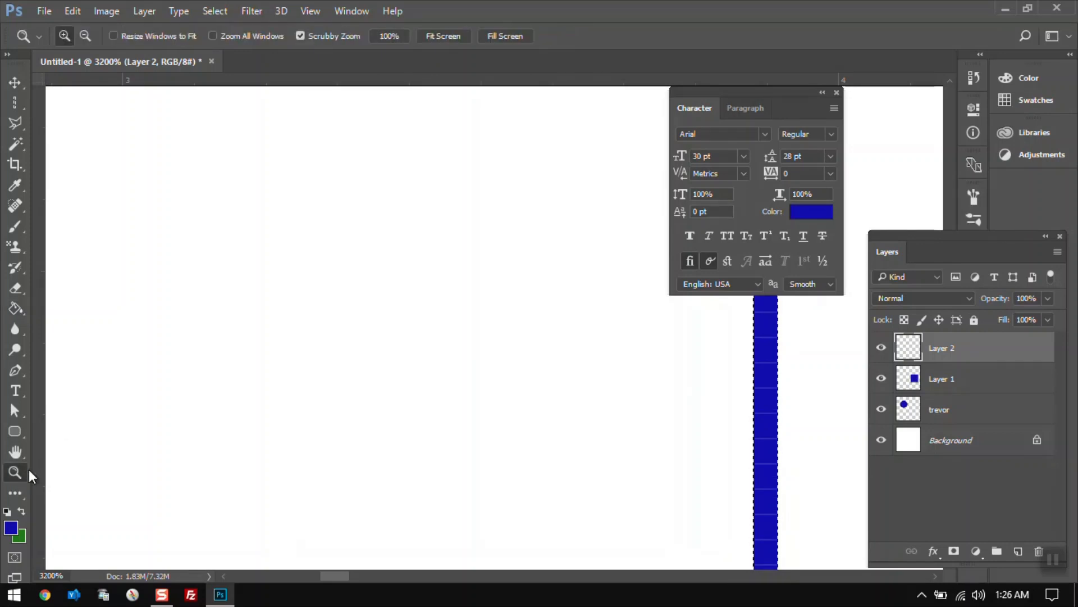
left_click(386, 36)
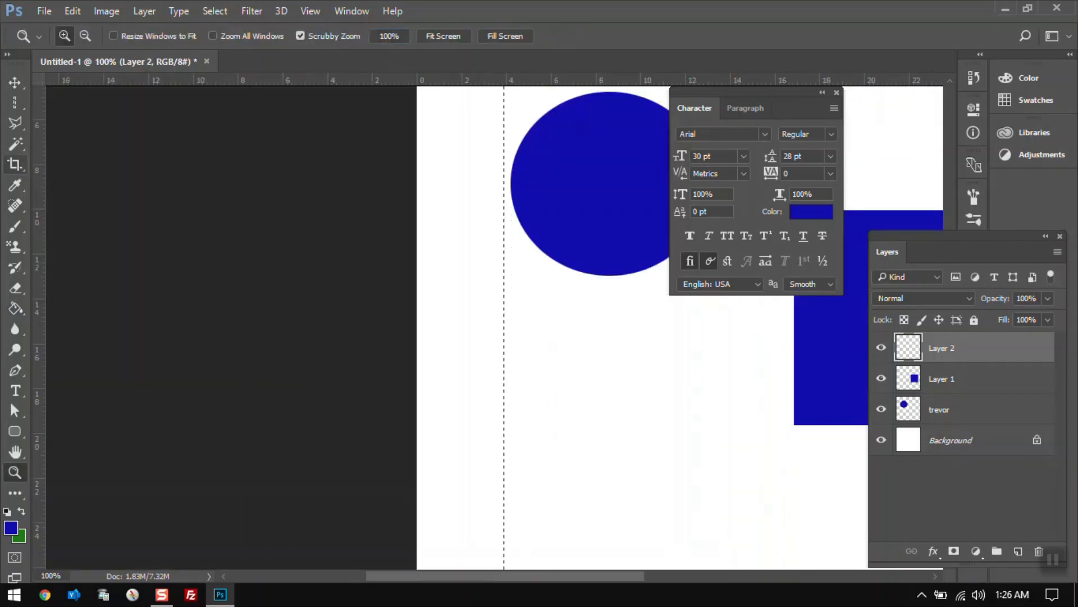
left_click(15, 102)
left_click_drag(523, 256, 477, 260)
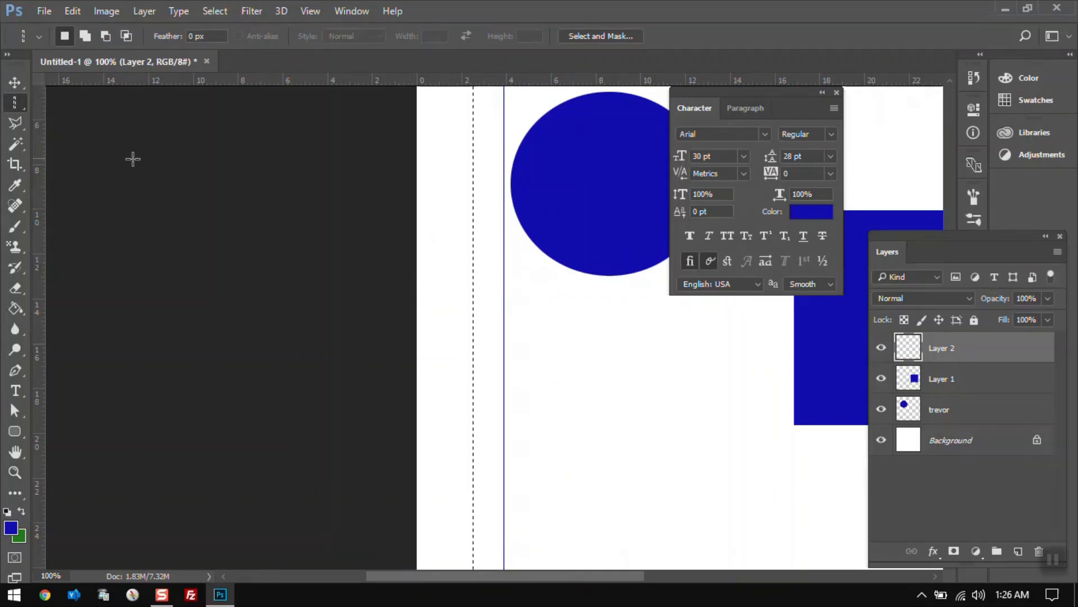
right_click(17, 106)
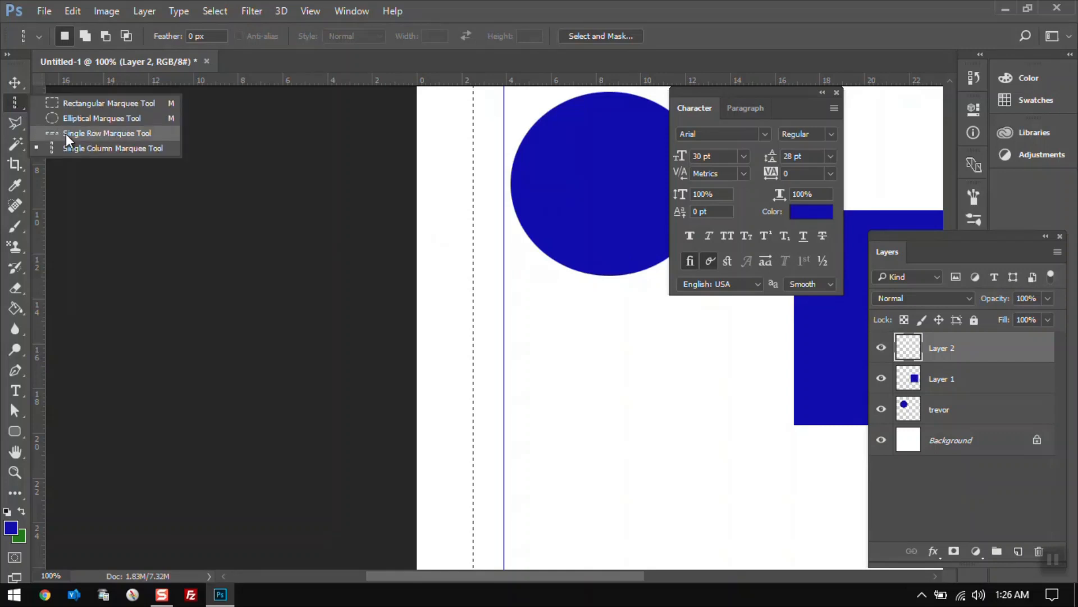
left_click(72, 147)
left_click_drag(505, 243, 500, 290)
left_click(469, 298)
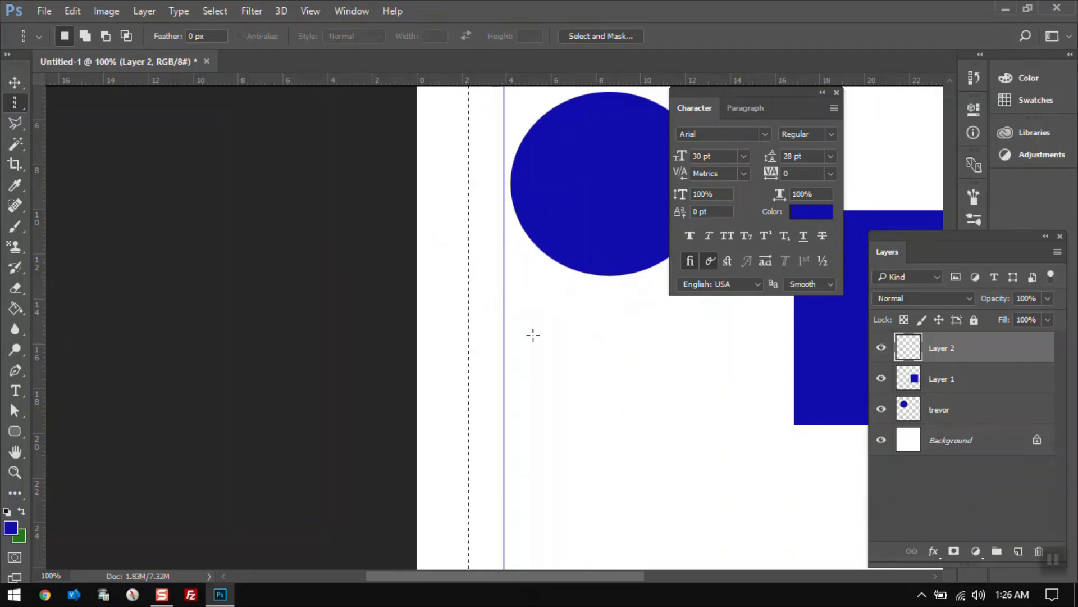
left_click(556, 344)
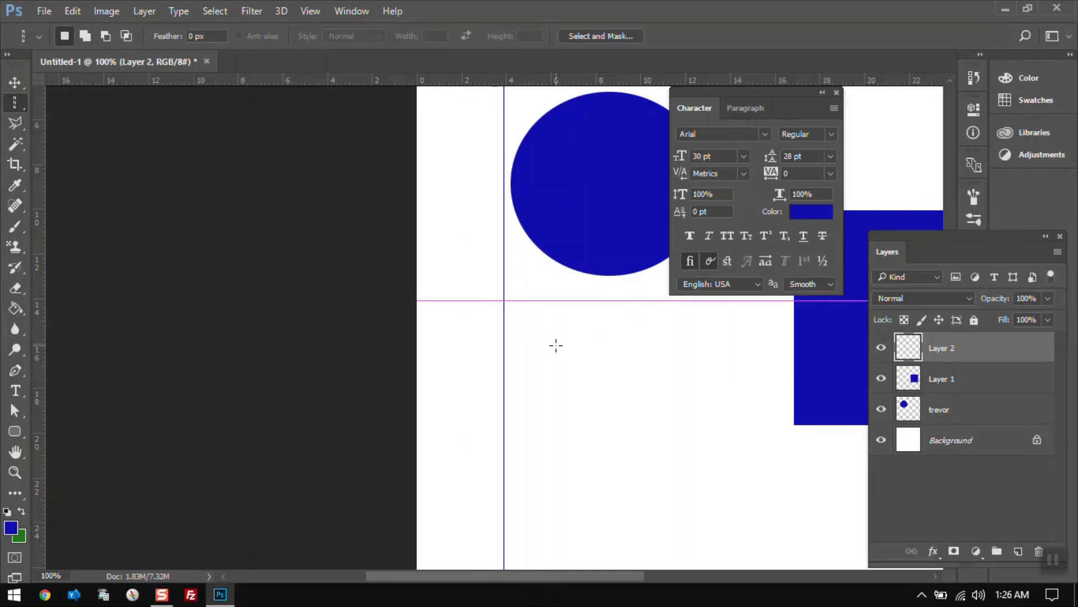
Make a single-row selection across the lower part of the circle and add another new layer.
left_click(23, 98)
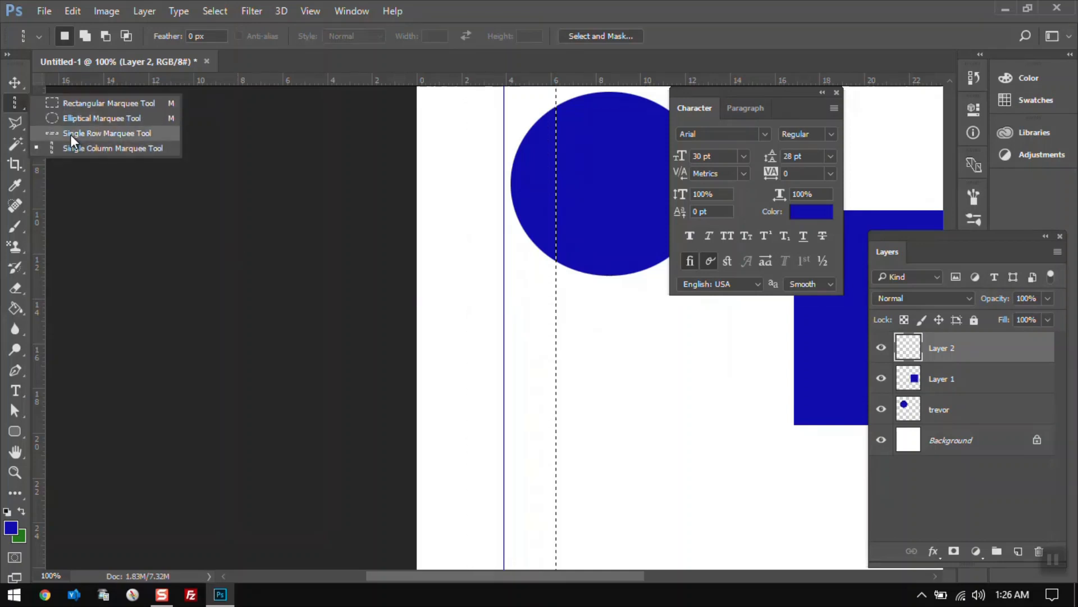
left_click(71, 134)
left_click(465, 237)
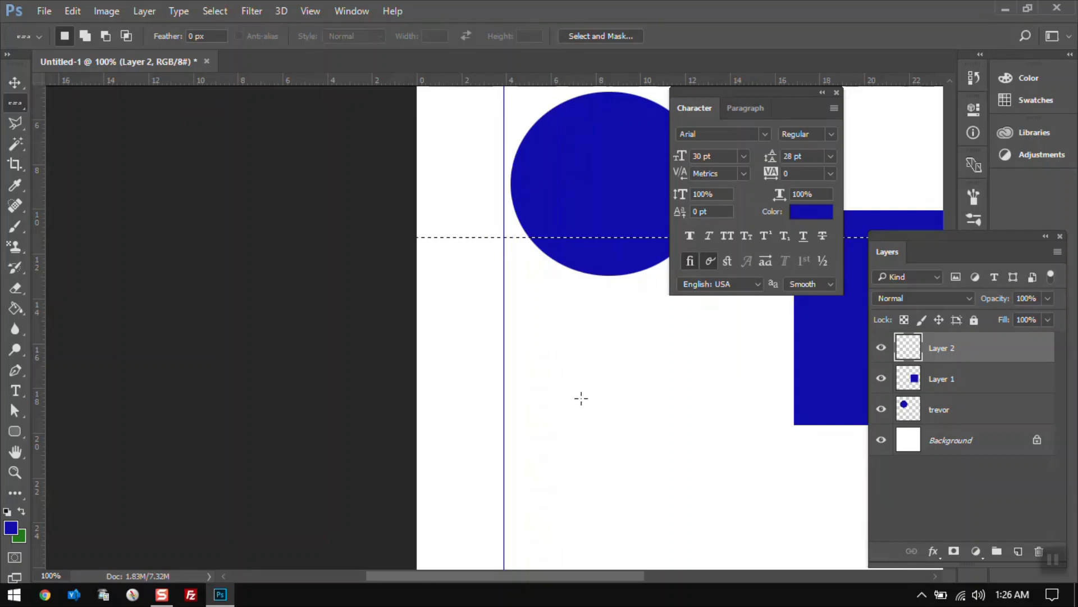
left_click(1017, 551)
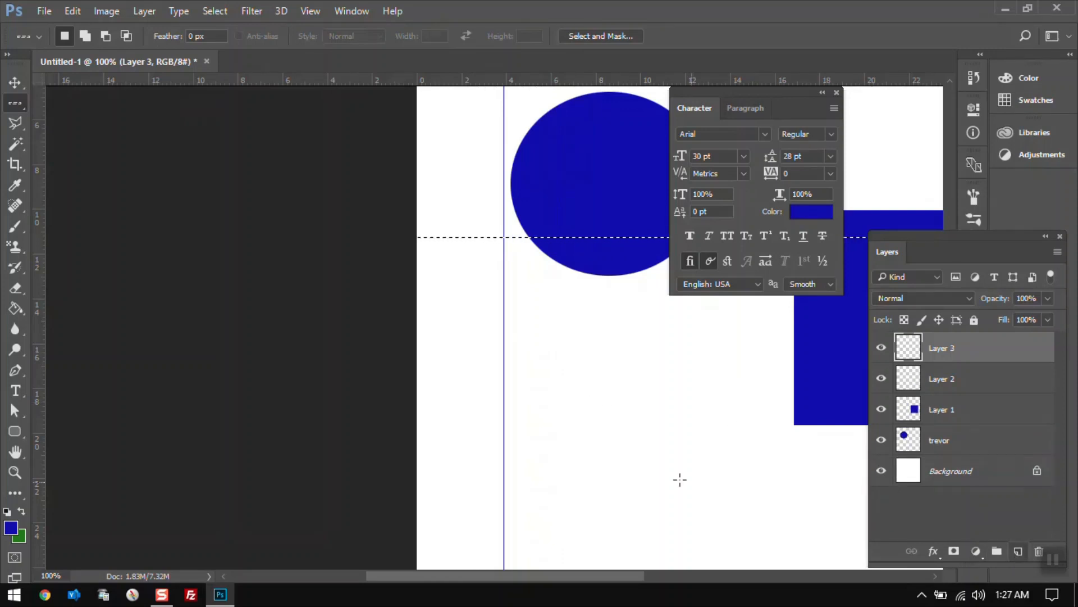
Fill the single-row selection with blue on the new layer using the Paint Bucket.
key("ctrl+plus")
key("ctrl+plus")
key("ctrl+plus")
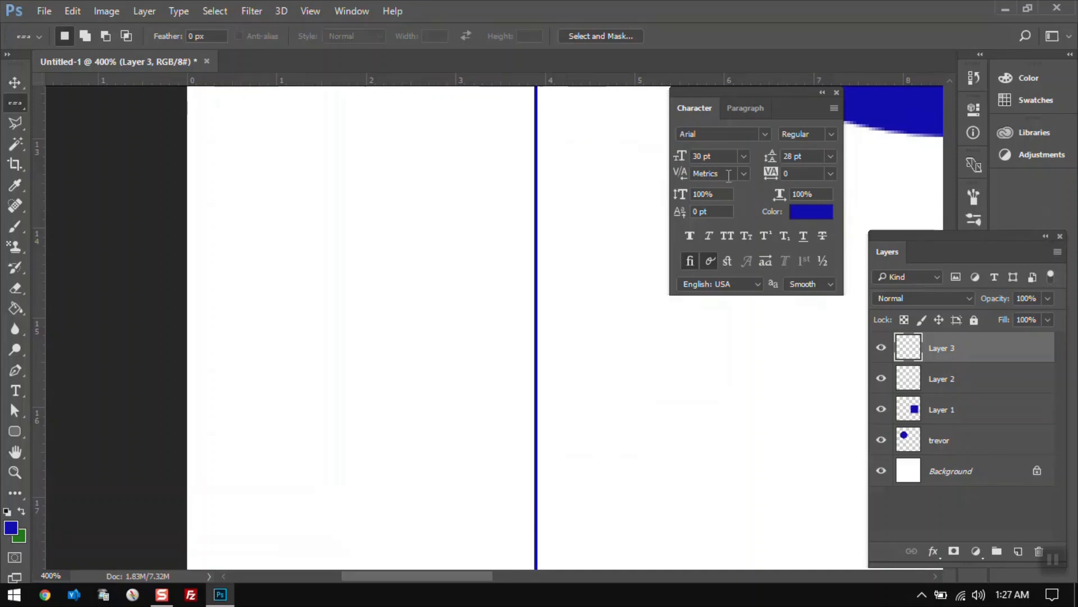
left_click(12, 451)
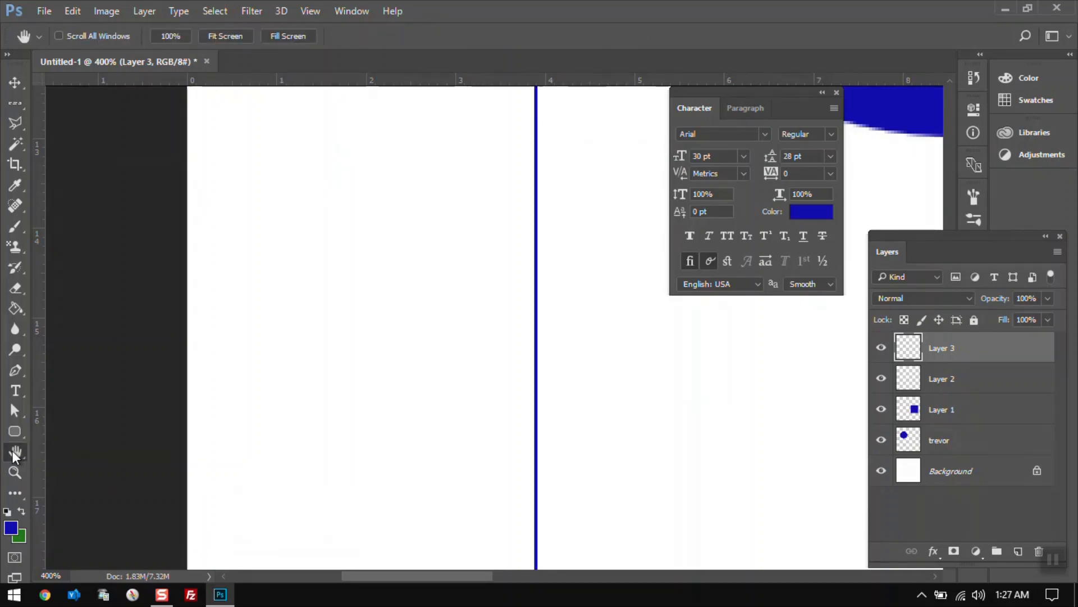
left_click_drag(461, 255, 447, 390)
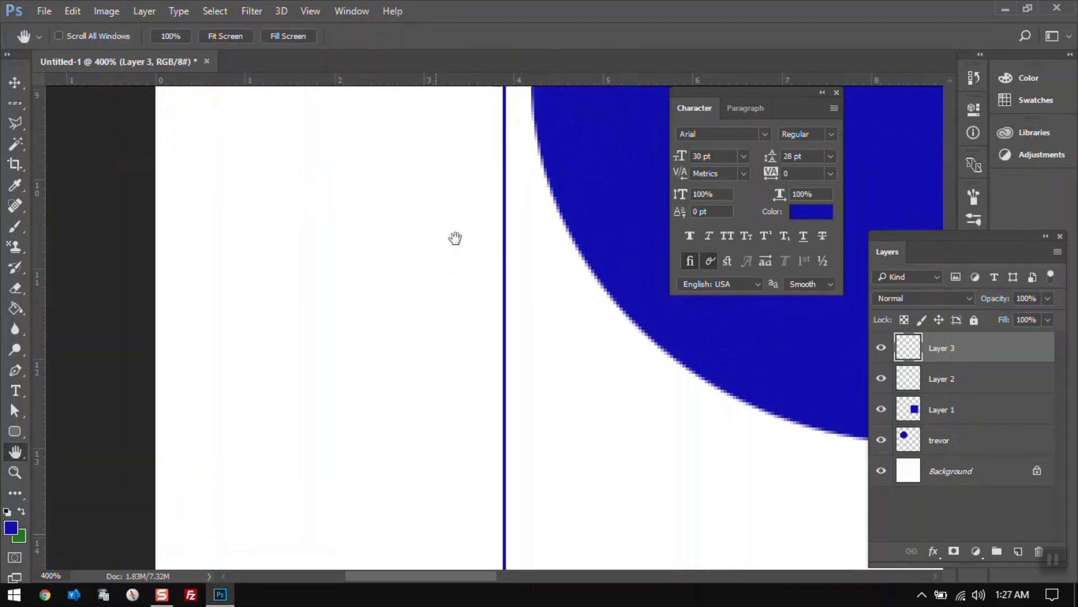
left_click_drag(442, 292, 421, 228)
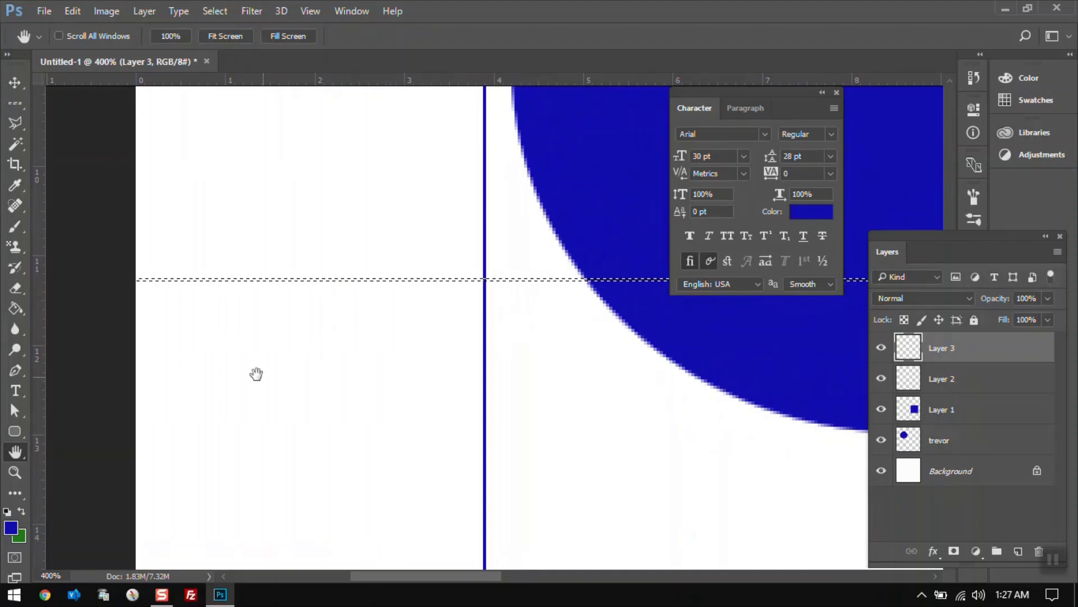
left_click(16, 309)
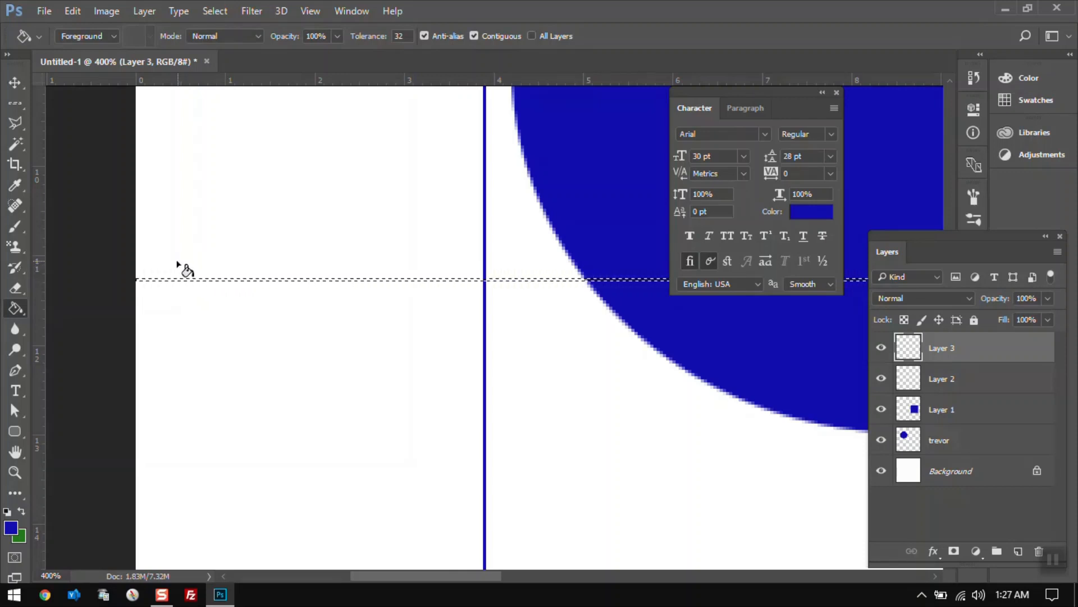
key("z")
left_click(270, 278)
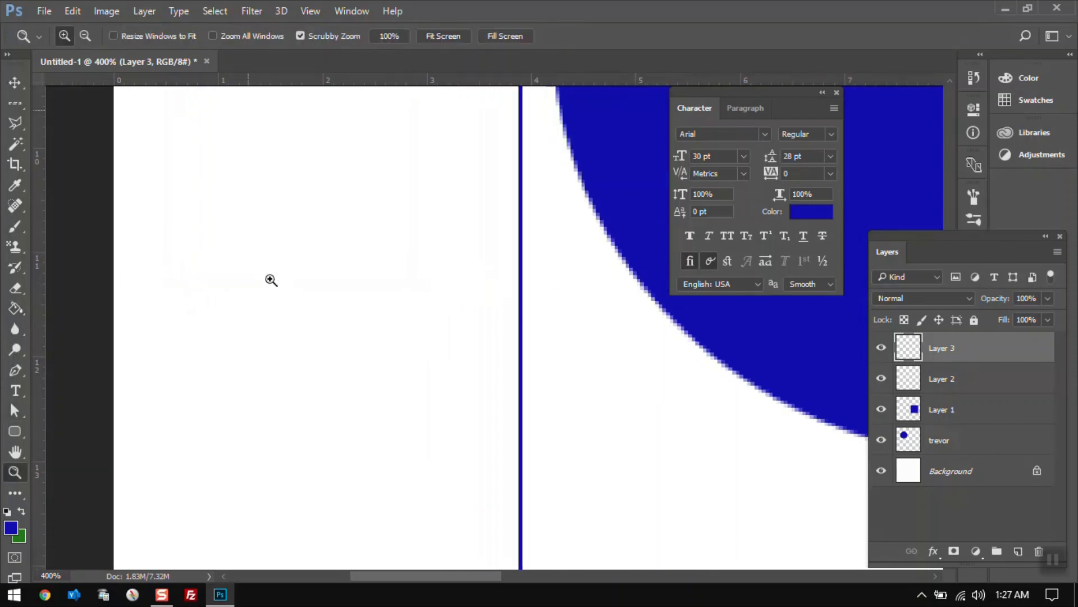
left_click(294, 279)
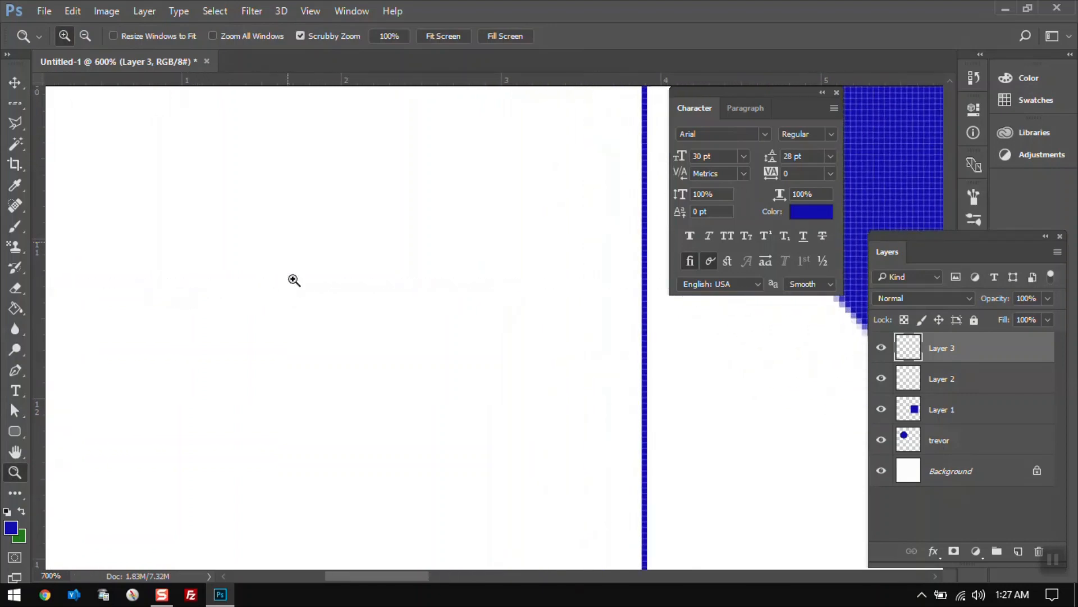
left_click(294, 279)
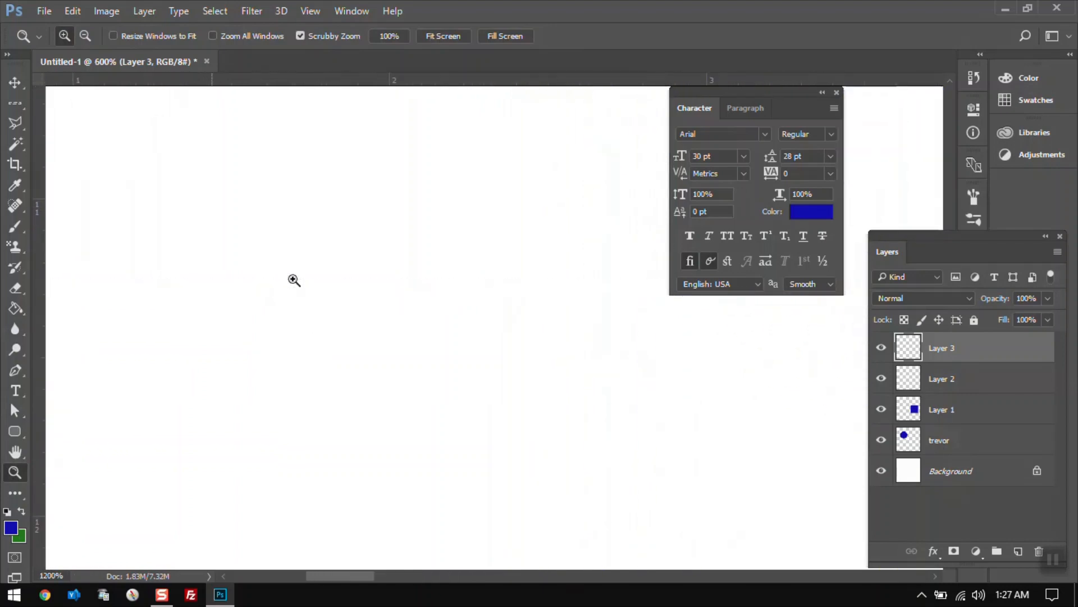
left_click(18, 307)
left_click(214, 290)
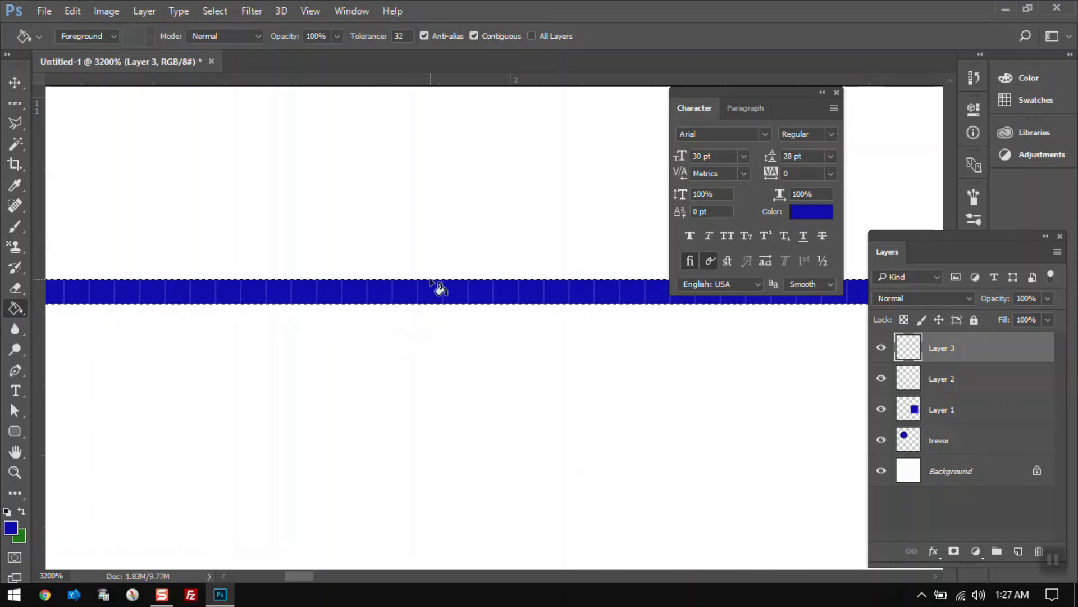
Add another new empty layer for the next shape.
left_click(15, 473)
left_click(394, 31)
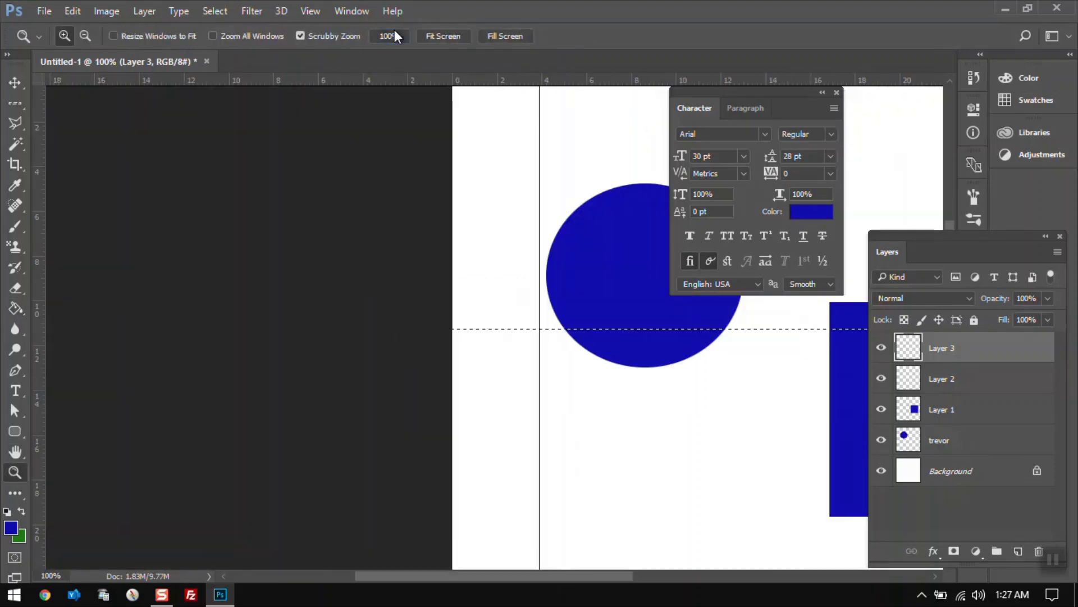
left_click(18, 104)
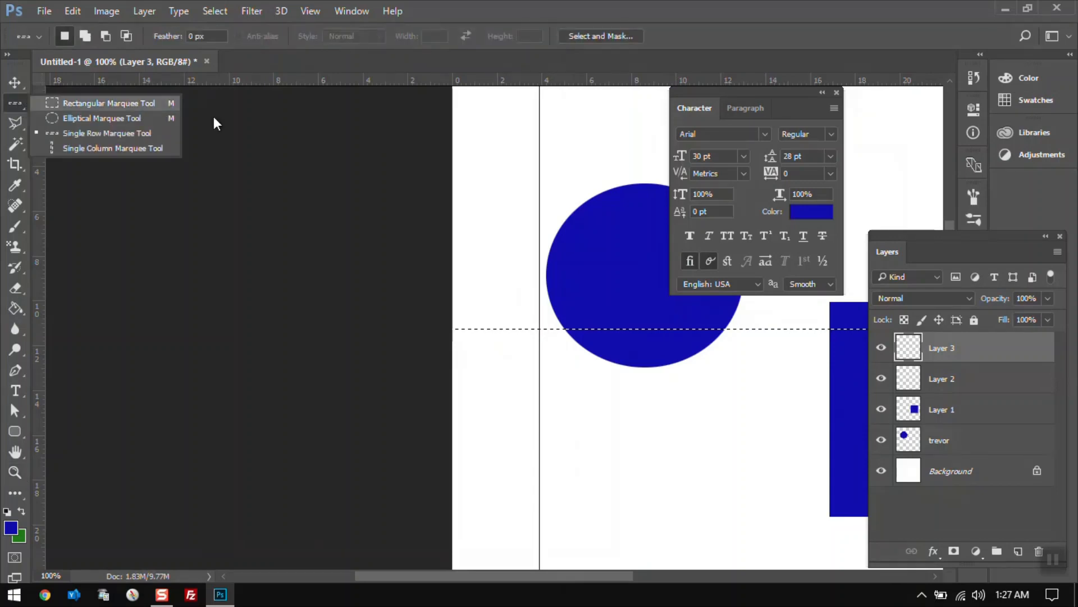
left_click(505, 192)
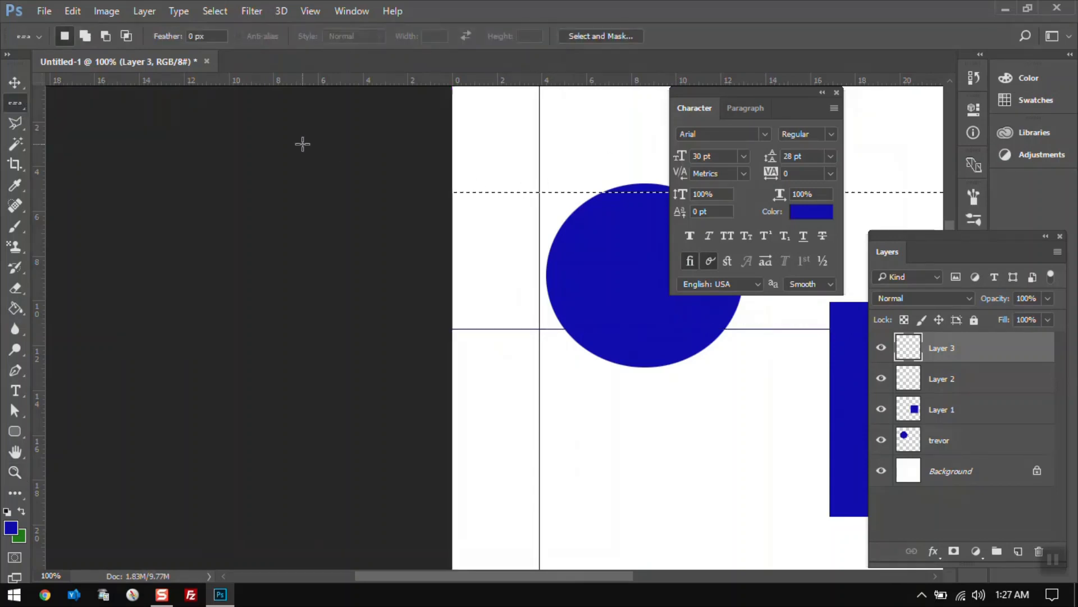
left_click(18, 104)
left_click(43, 105)
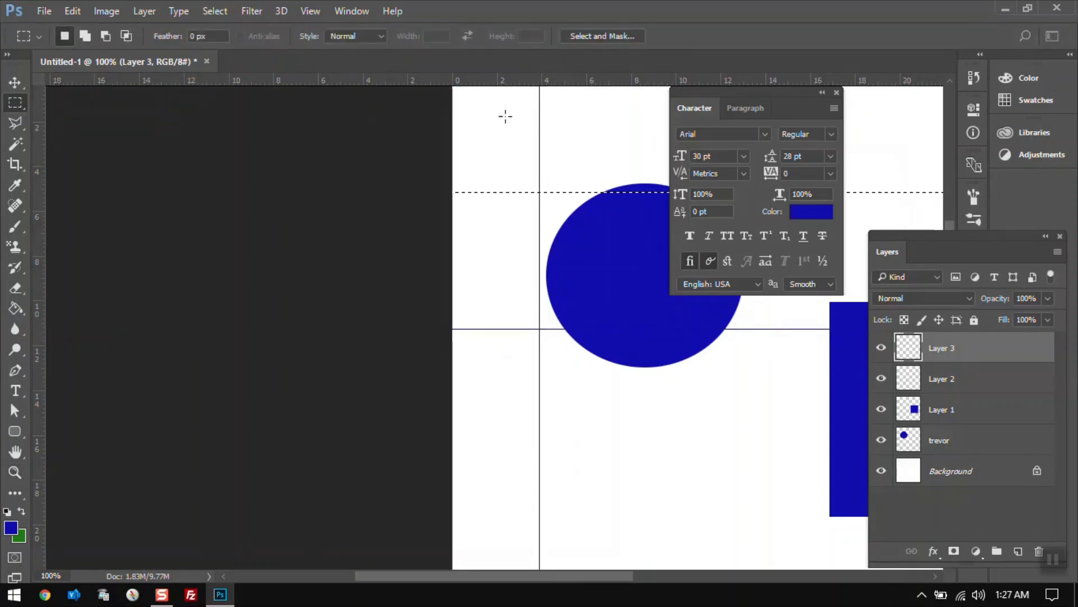
left_click_drag(510, 575, 587, 575)
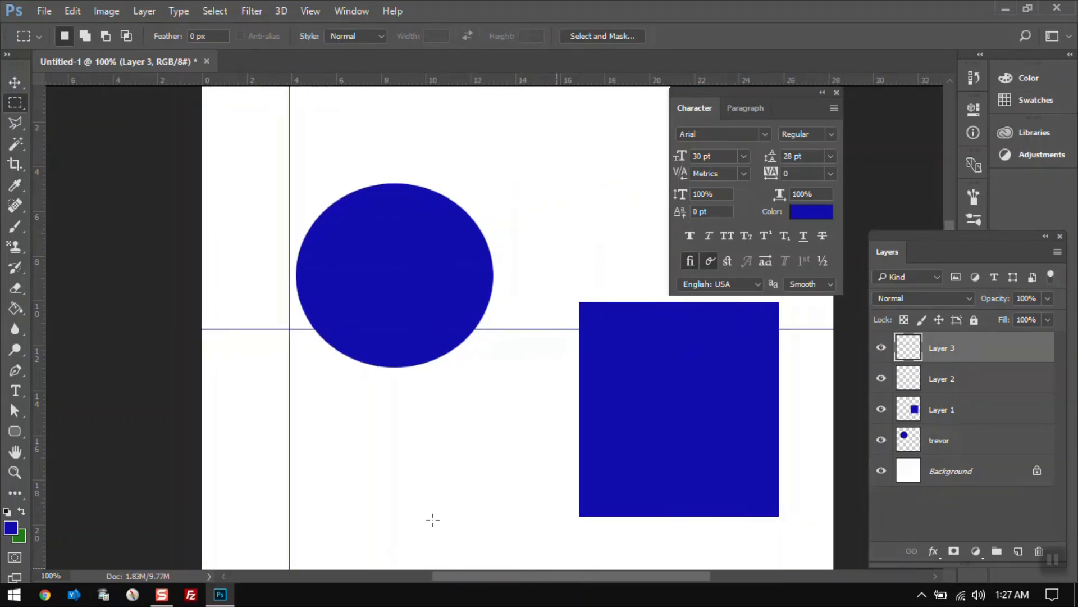
left_click(14, 129)
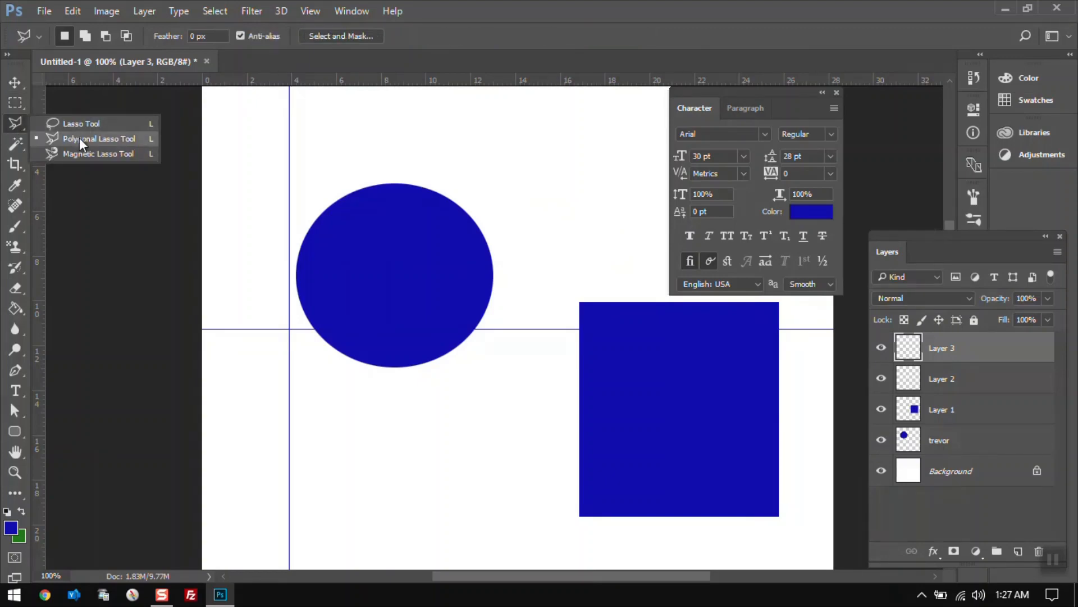
left_click(18, 120)
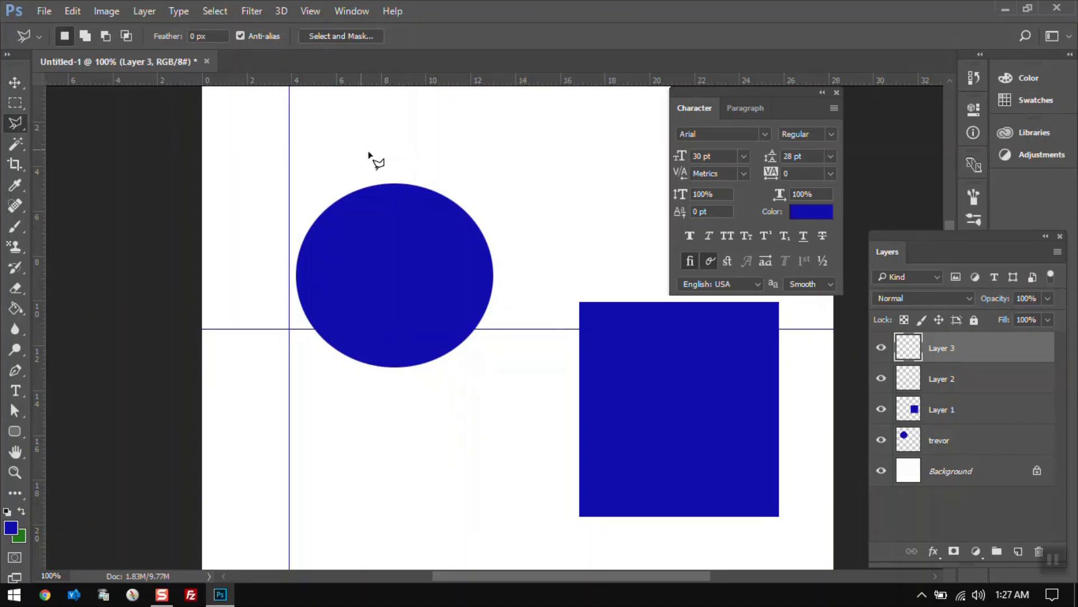
left_click(1018, 551)
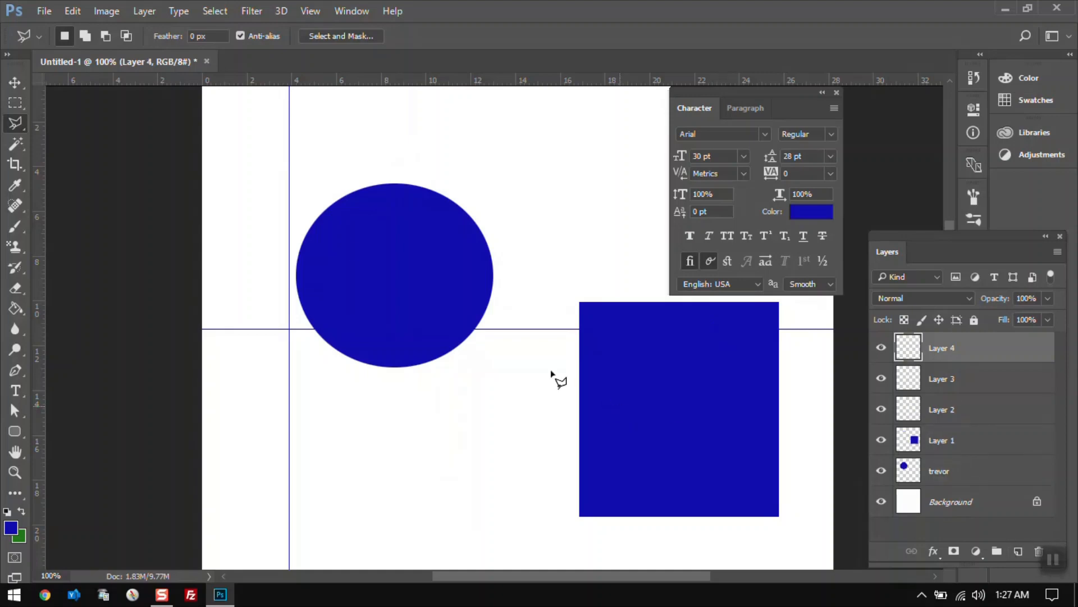
Draw a polygonal lasso selection above the circle and fill it with blue.
left_click(332, 129)
left_click(388, 106)
left_click(509, 131)
left_click(565, 177)
left_click(500, 215)
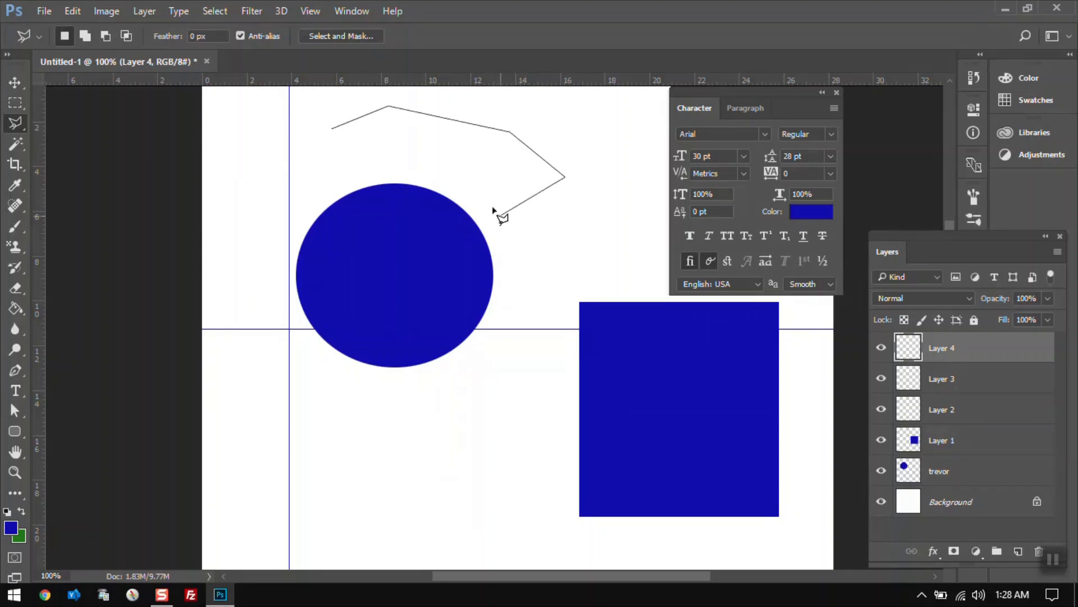
left_click(452, 170)
left_click(377, 165)
left_click(327, 163)
left_click(333, 130)
left_click(16, 308)
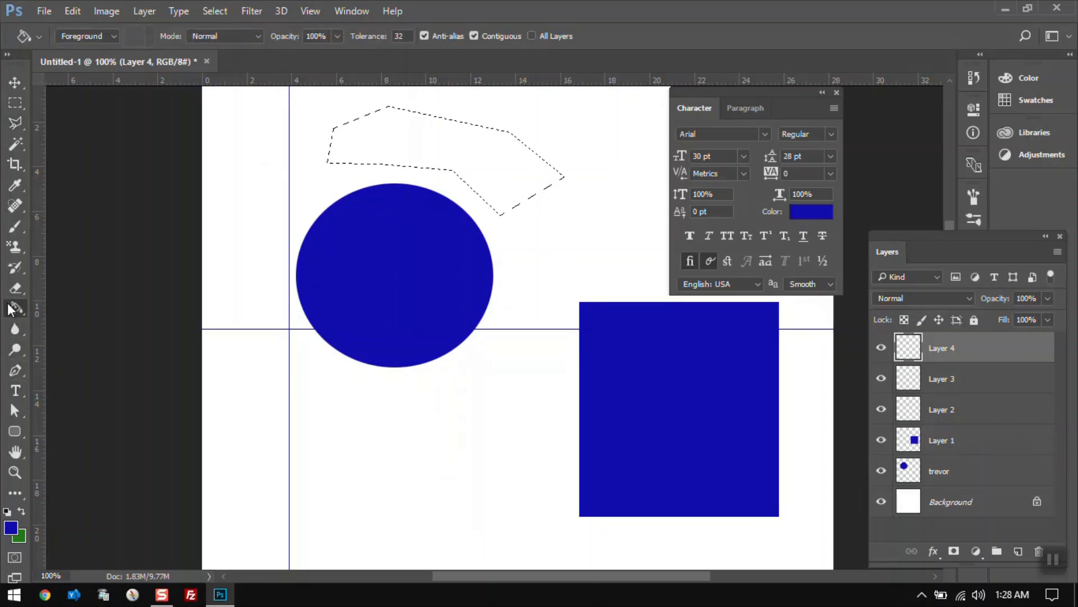
left_click(397, 141)
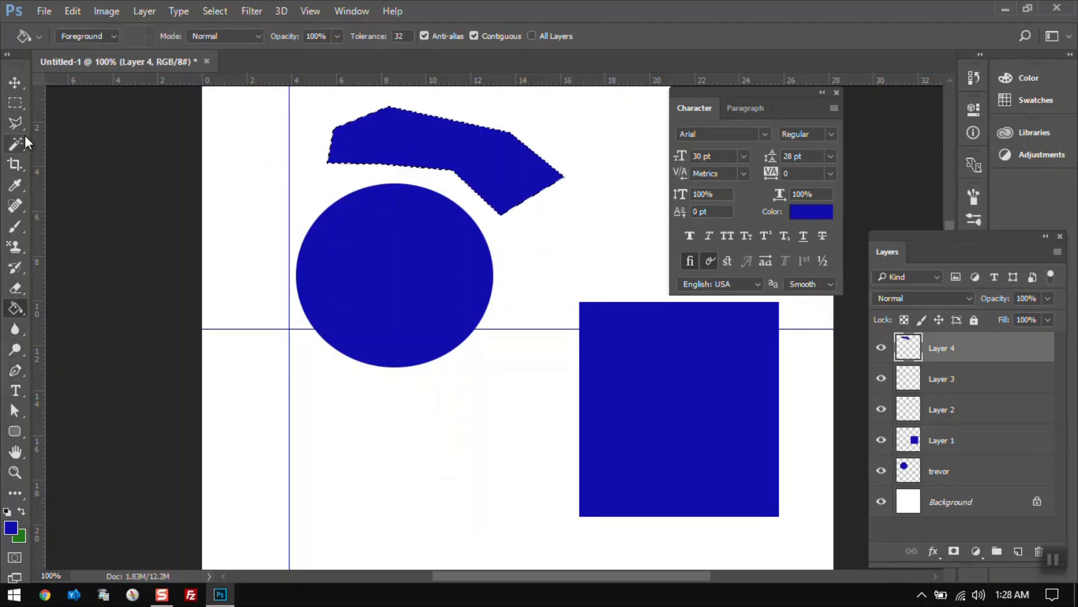
Deselect the polygon selection and switch to the freehand Lasso Tool.
left_click(15, 103)
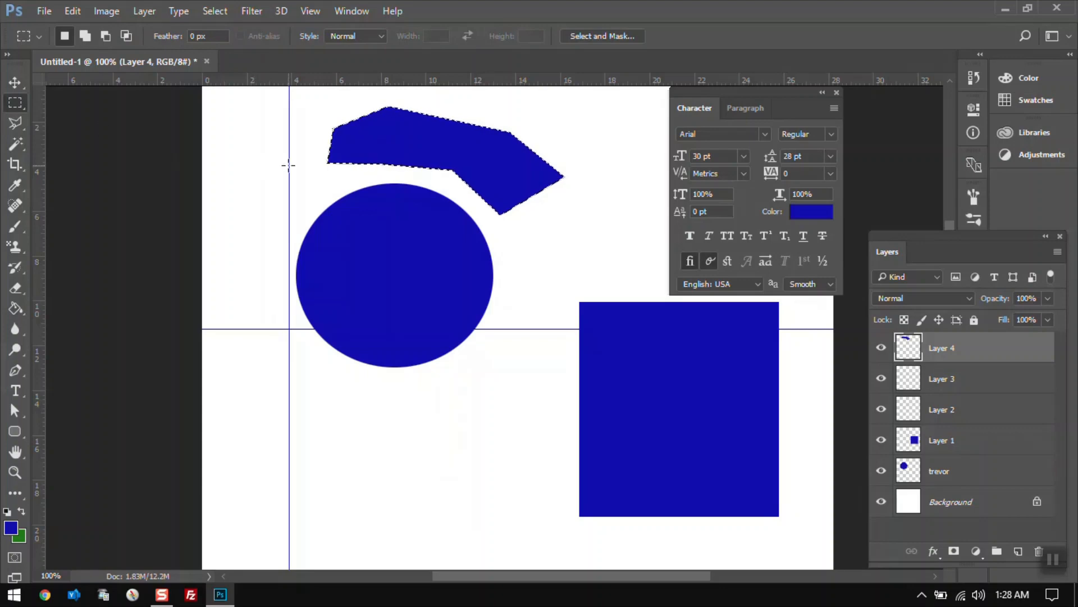
left_click(270, 164)
left_click(21, 125)
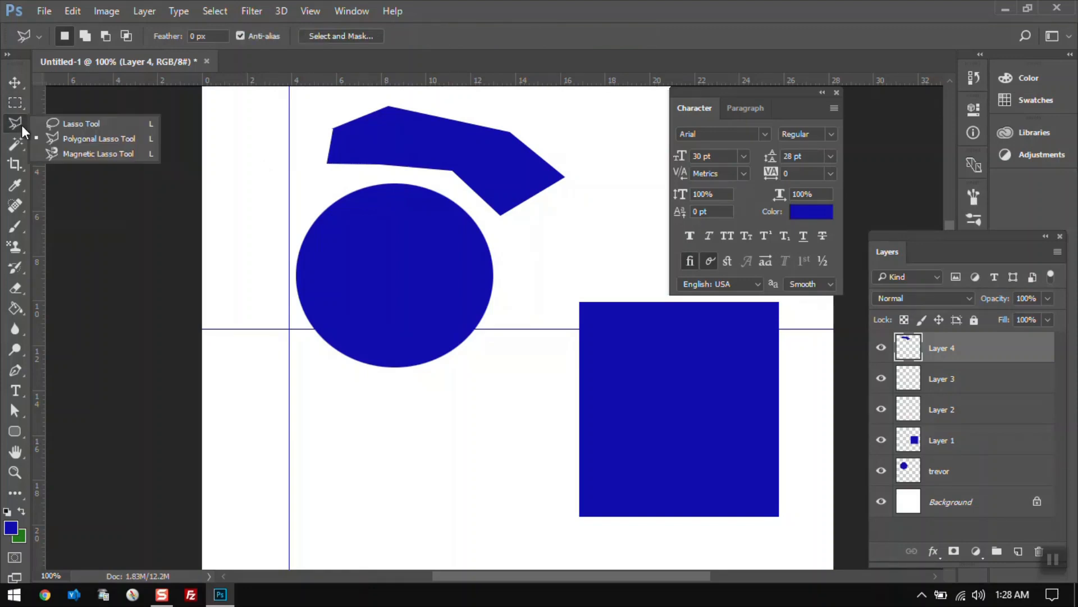
left_click(62, 138)
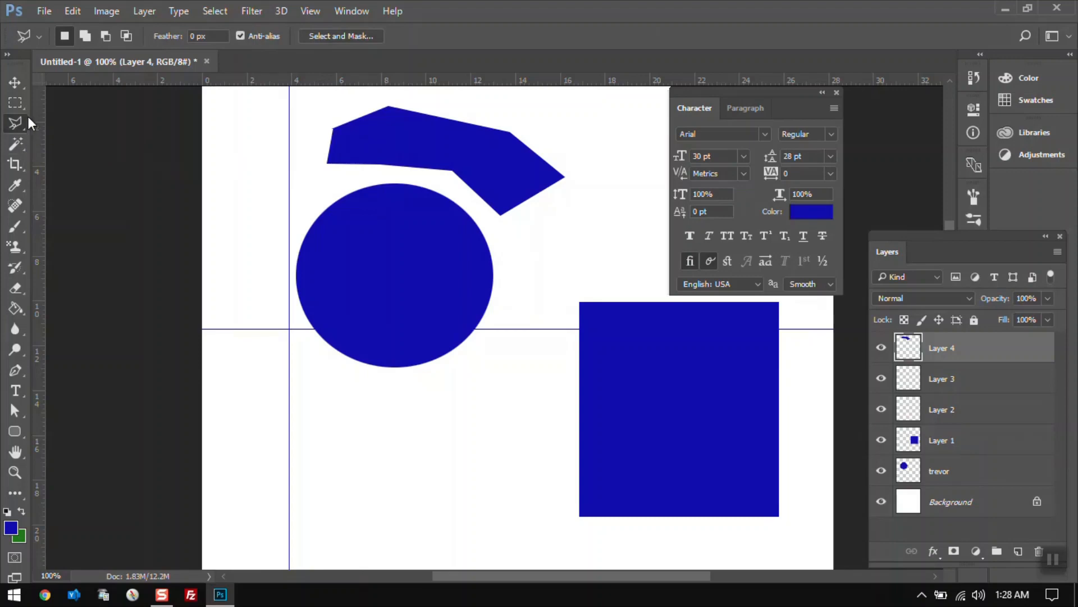
left_click(249, 178)
key("Escape")
right_click(15, 126)
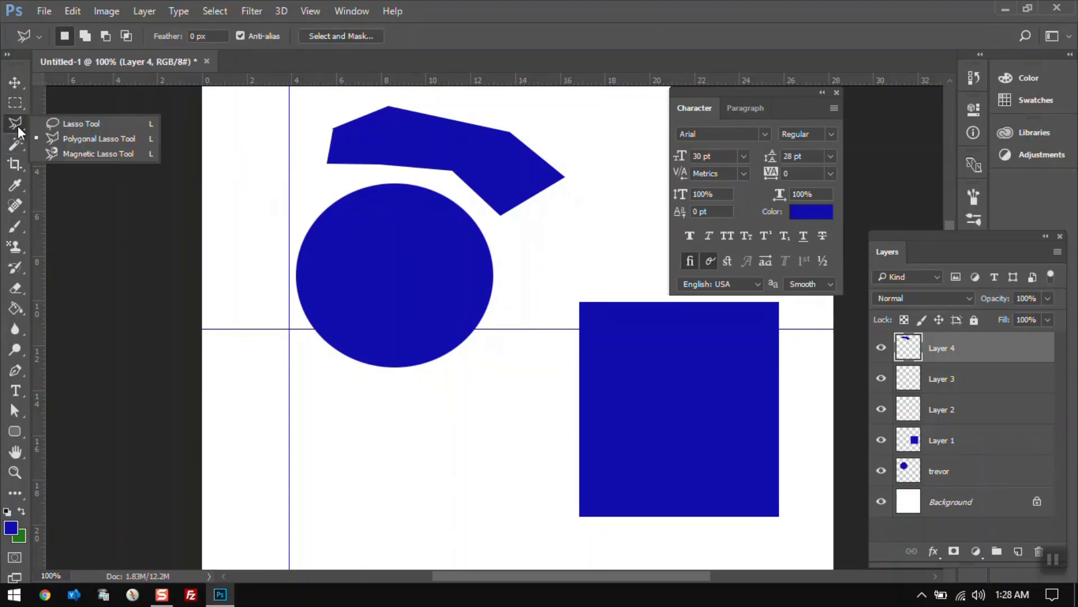
left_click(69, 124)
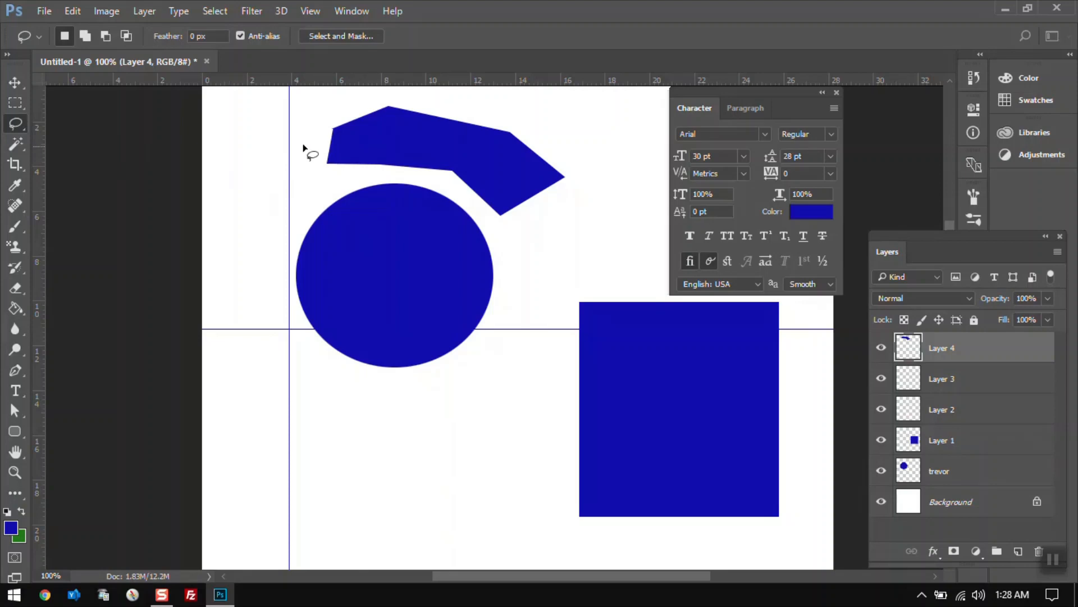
Draw a freehand lasso selection of two joined blobs below the circle.
mouse_move(243, 154)
left_mouse_down()
mouse_move(273, 138)
mouse_move(300, 119)
mouse_move(322, 153)
mouse_move(300, 185)
mouse_move(371, 180)
mouse_move(404, 205)
mouse_move(252, 217)
mouse_move(227, 153)
left_mouse_up()
mouse_move(555, 235)
left_mouse_down()
mouse_move(600, 172)
mouse_move(572, 129)
mouse_move(636, 196)
mouse_move(608, 233)
mouse_move(625, 257)
mouse_move(570, 227)
mouse_move(584, 290)
mouse_move(558, 274)
mouse_move(555, 239)
left_mouse_up()
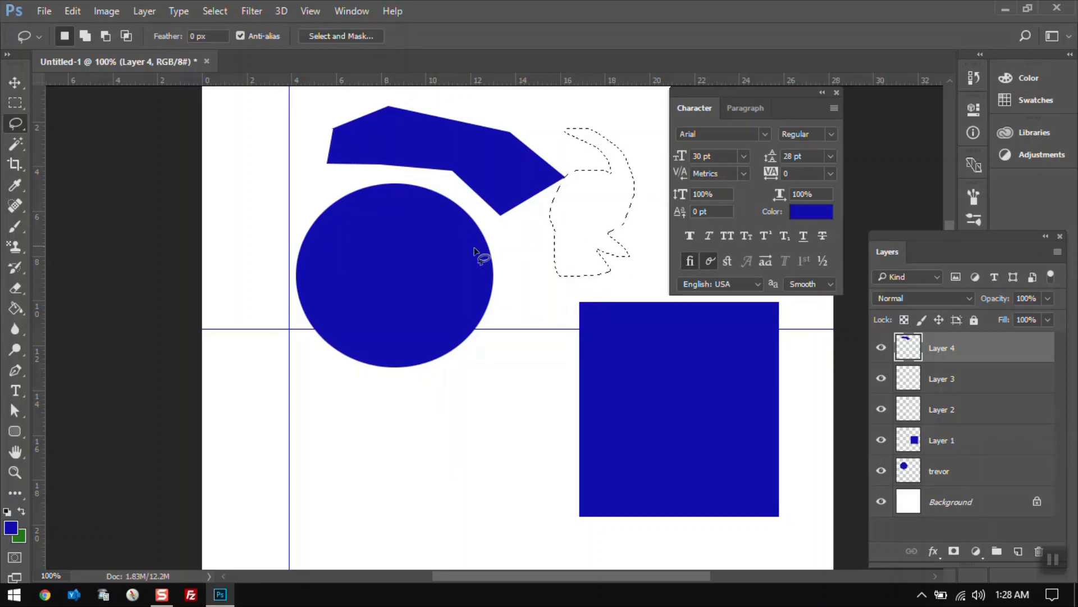
mouse_move(483, 422)
left_mouse_down()
mouse_move(351, 430)
mouse_move(415, 379)
mouse_move(467, 415)
mouse_move(524, 358)
mouse_move(498, 484)
mouse_move(415, 474)
mouse_move(440, 430)
mouse_move(478, 421)
left_mouse_up()
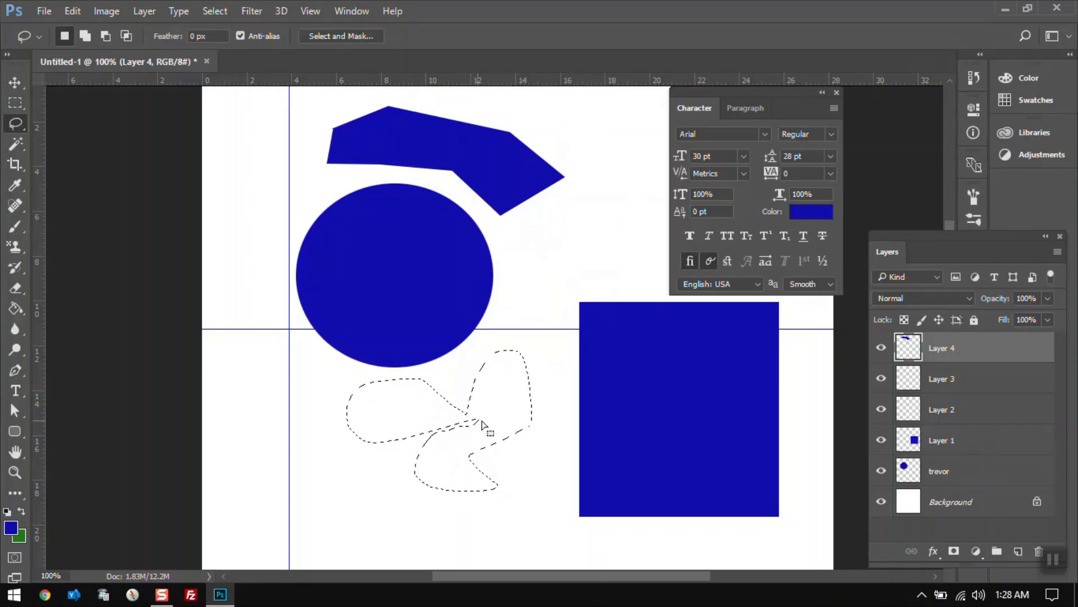
On a new layer, fill the lasso selection with green and deselect it.
left_click(1015, 551)
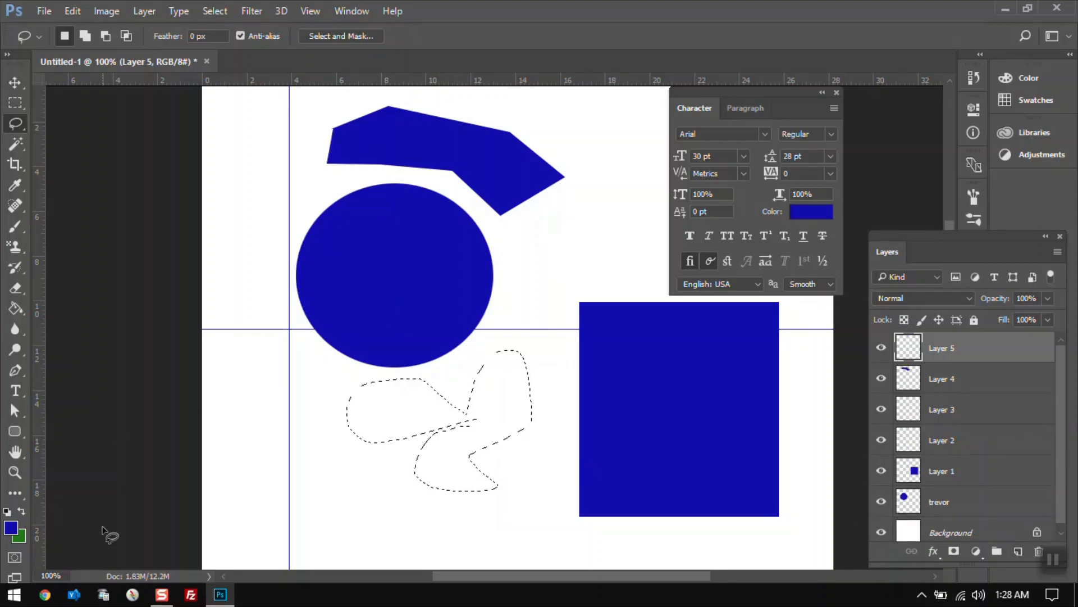
left_click(21, 512)
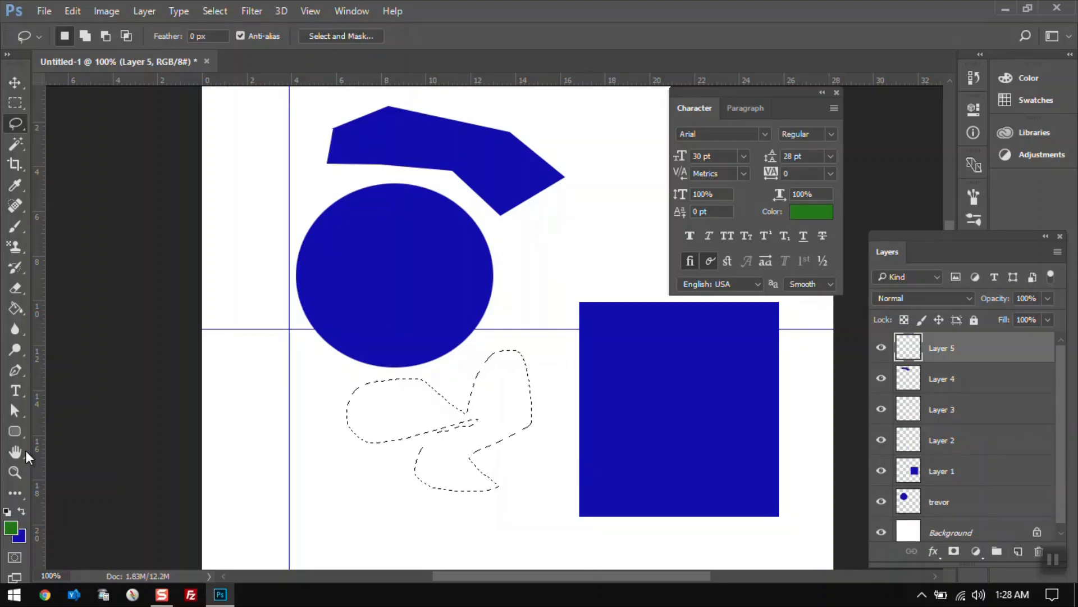
left_click(13, 309)
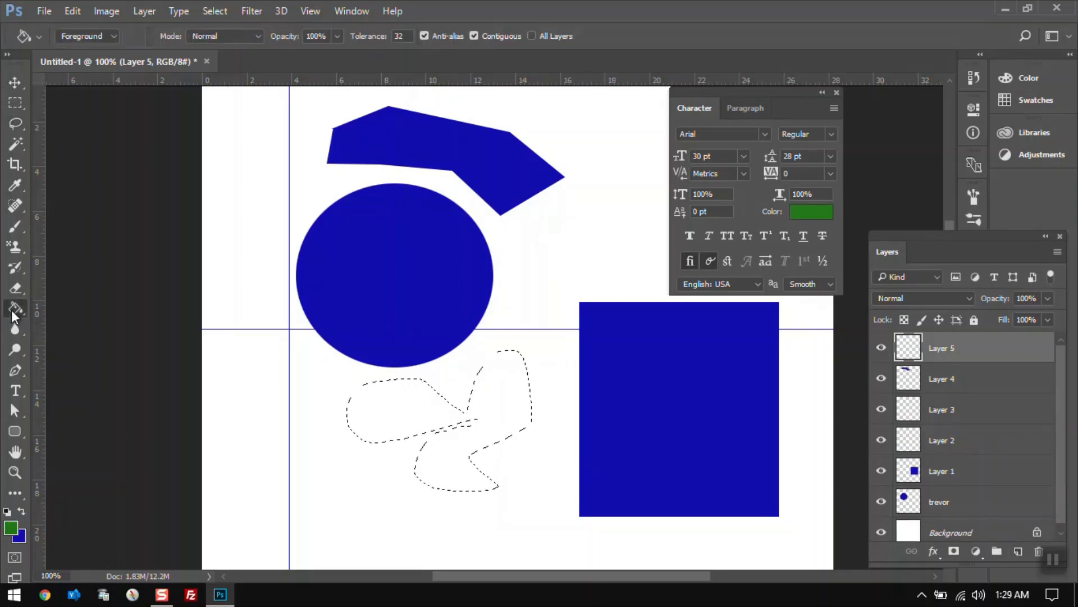
left_click(494, 413)
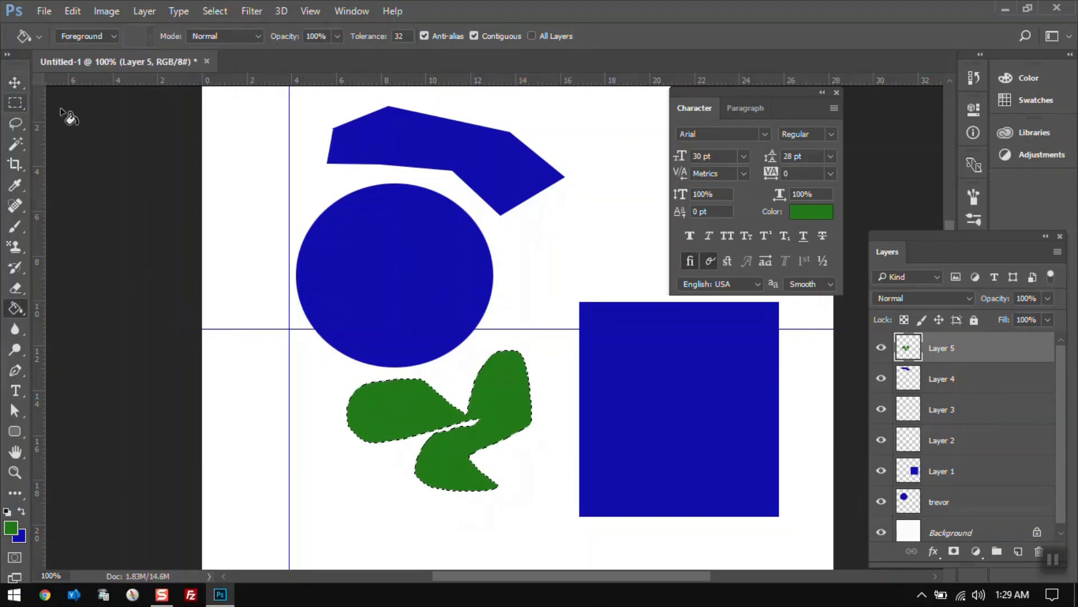
key("ctrl+d")
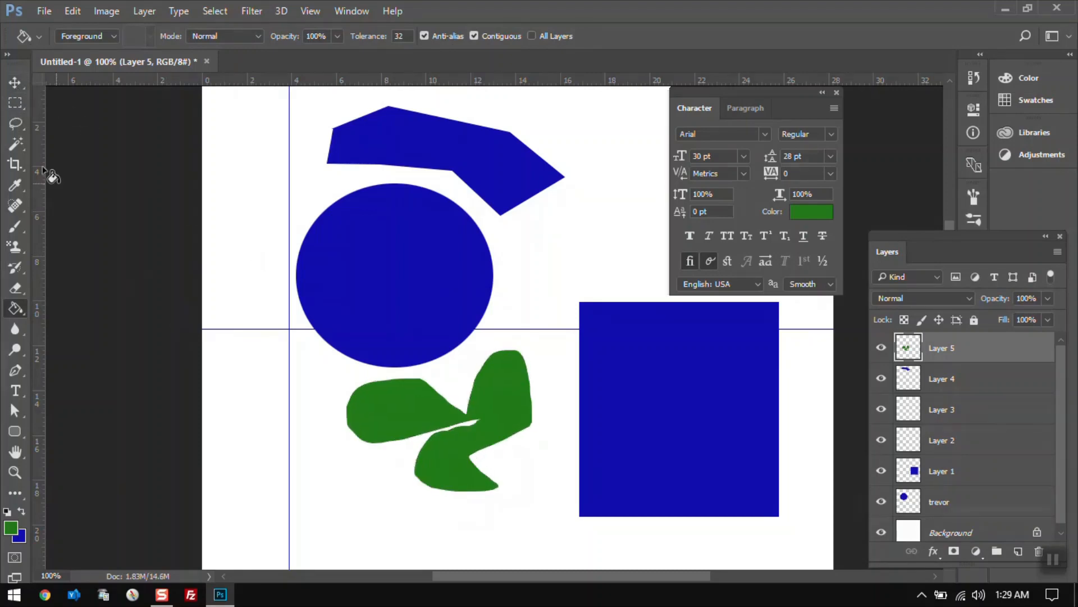
Try tracing around the polygon and circle edges with the Magnetic Lasso Tool, cancelling each attempt.
left_click(16, 103)
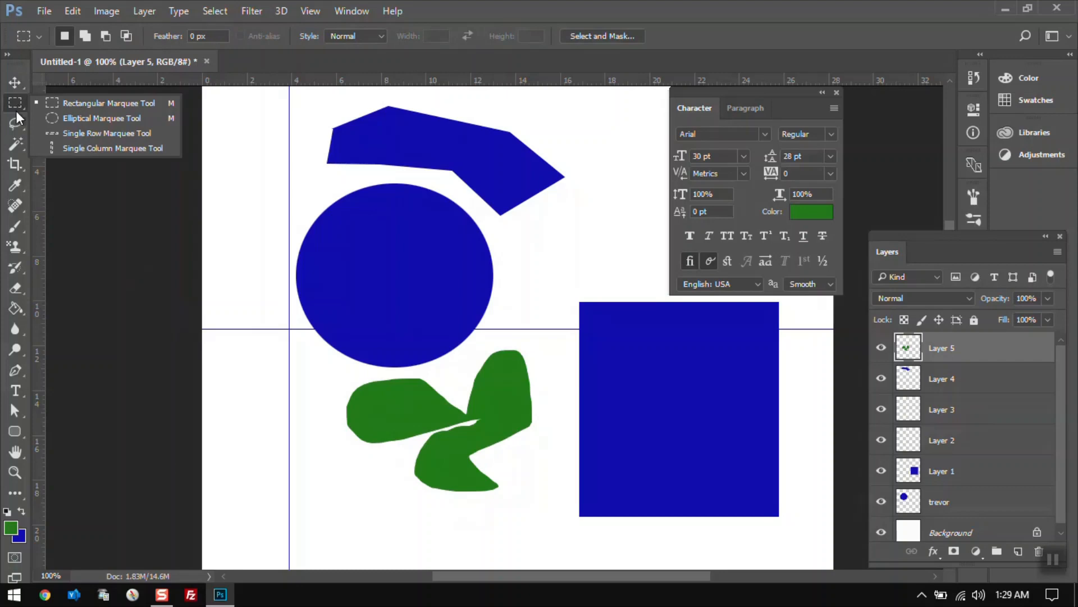
left_click(16, 121)
left_click(58, 148)
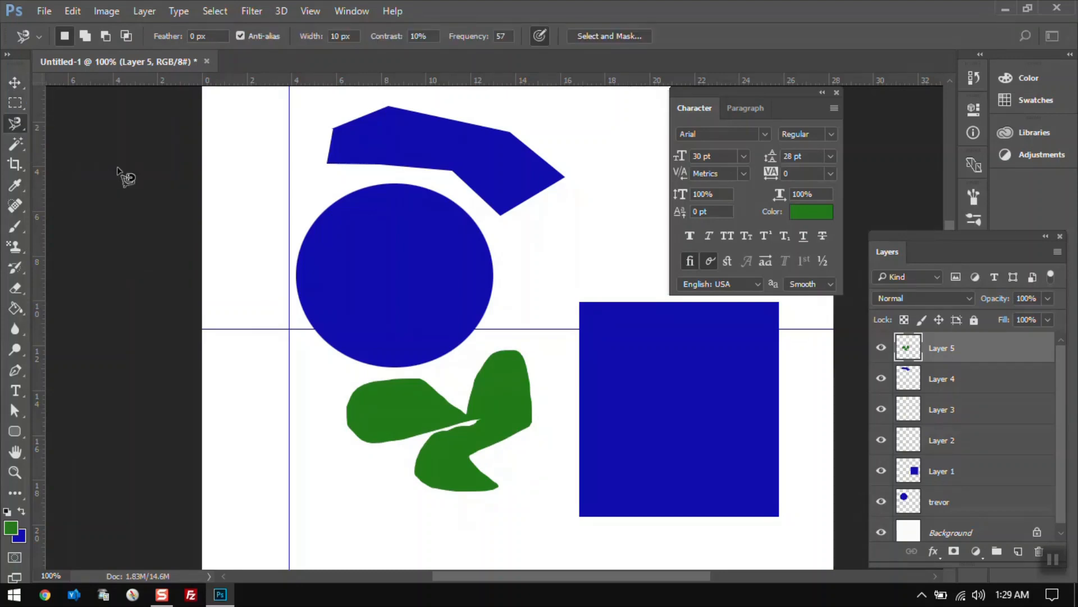
left_click(268, 181)
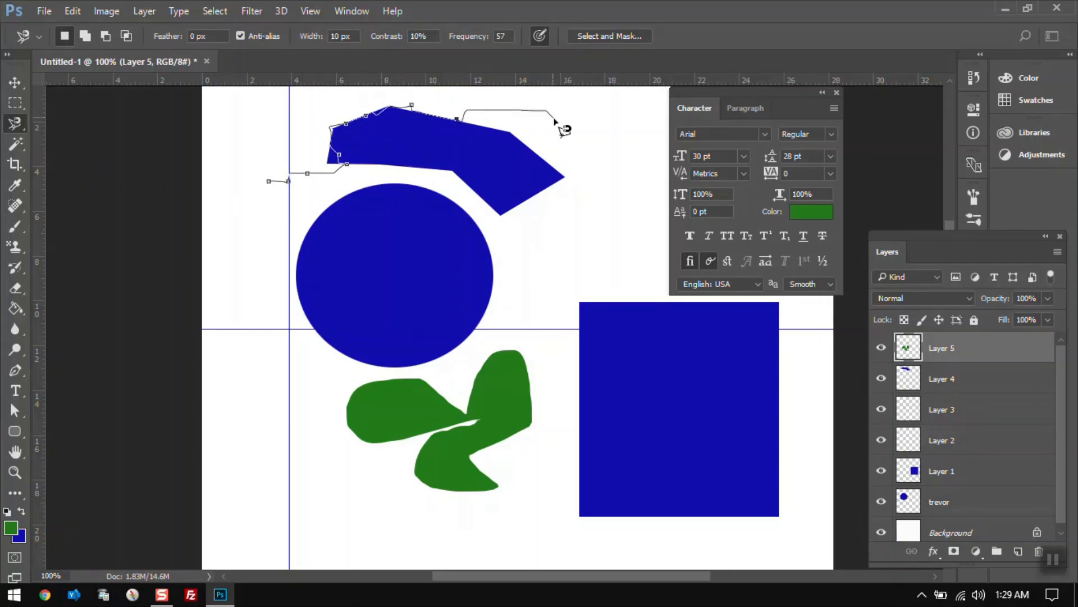
key("Escape")
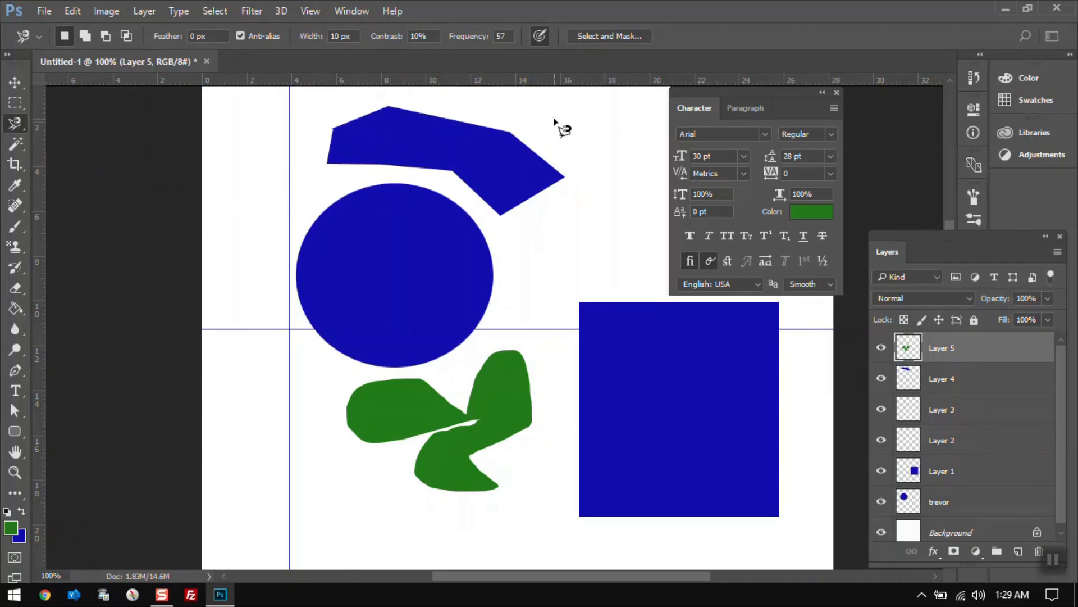
left_click(312, 183)
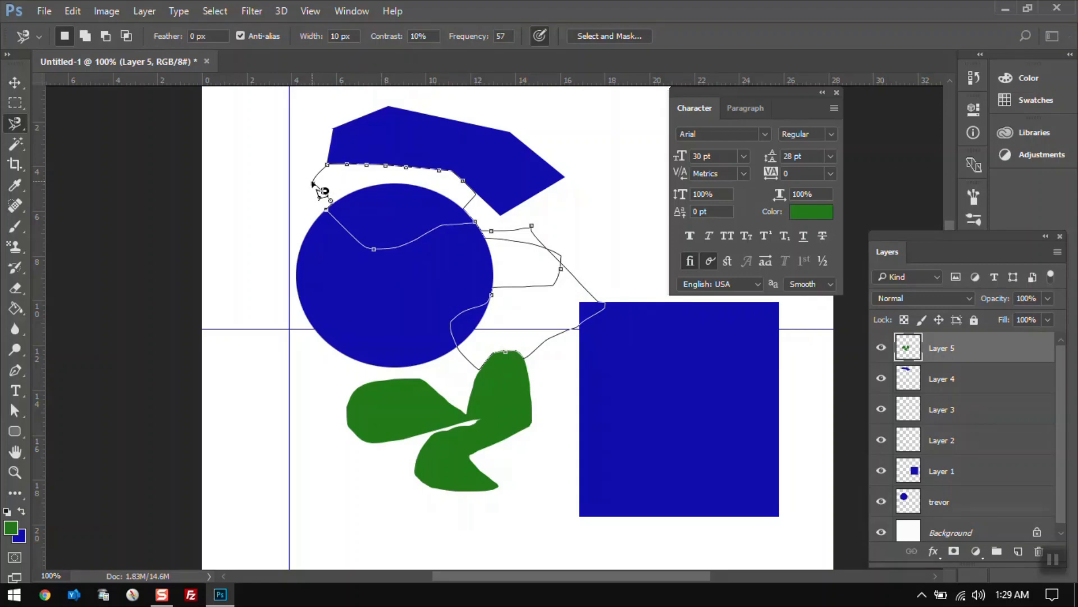
key("Escape")
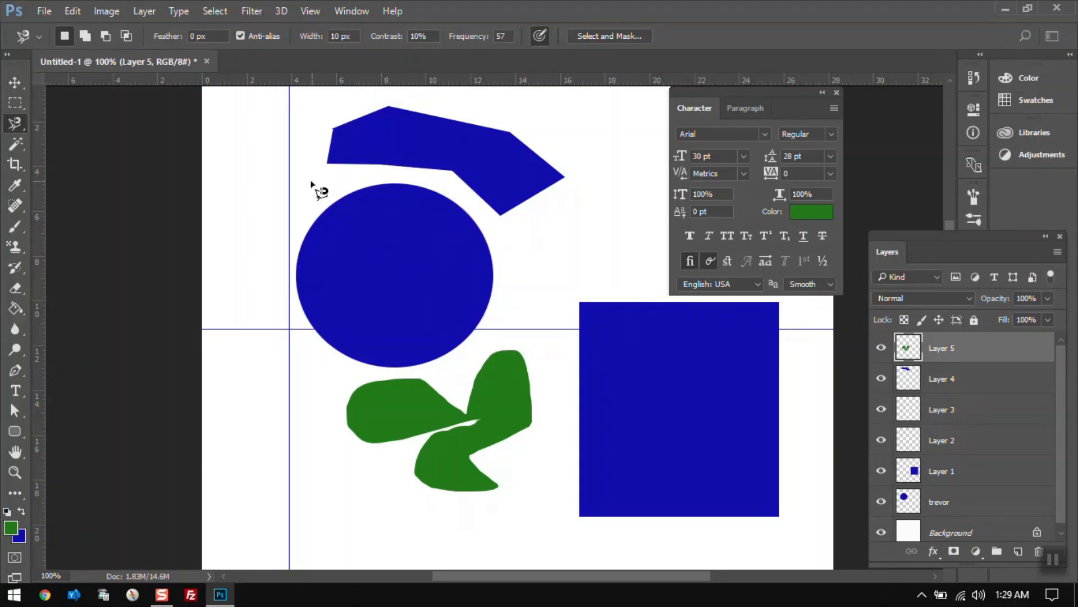
Use the Magic Wand Tool to select the green shape on the current layer, then deselect it.
left_click(14, 145)
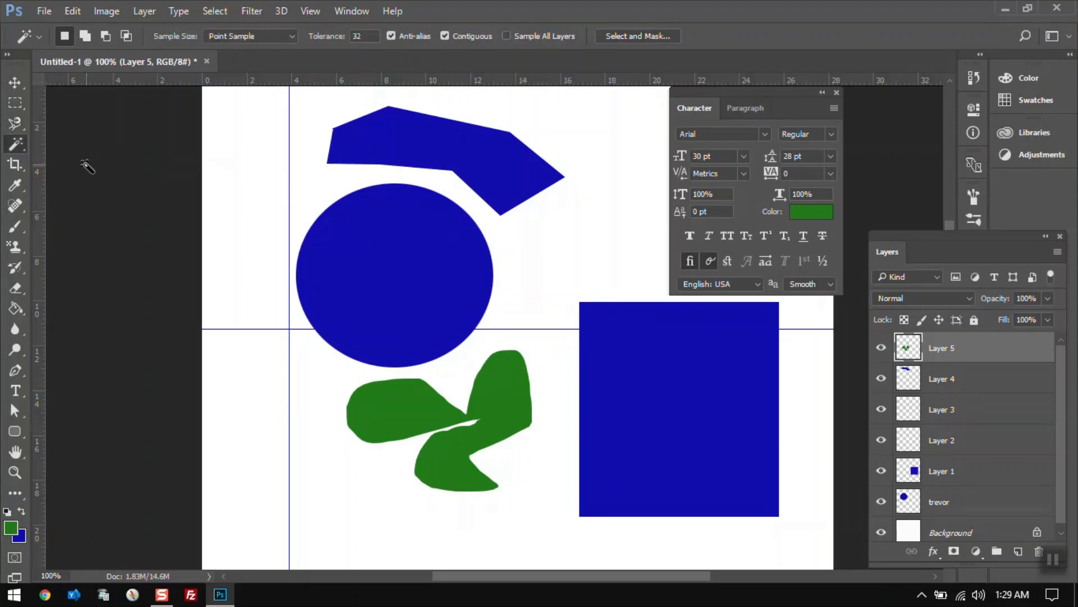
left_click(13, 147)
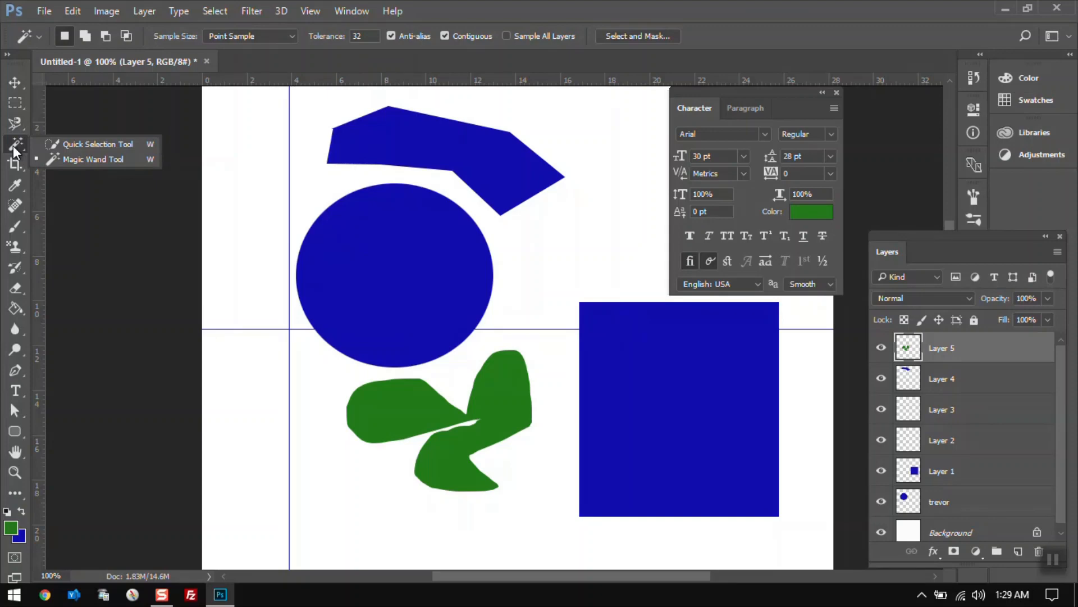
left_click(56, 156)
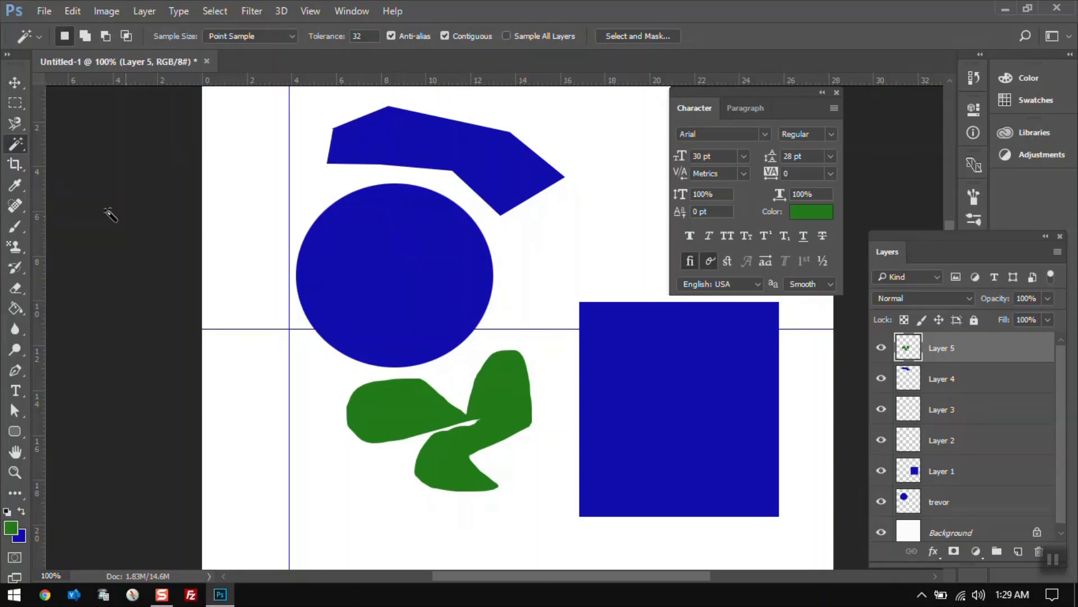
left_click(20, 139)
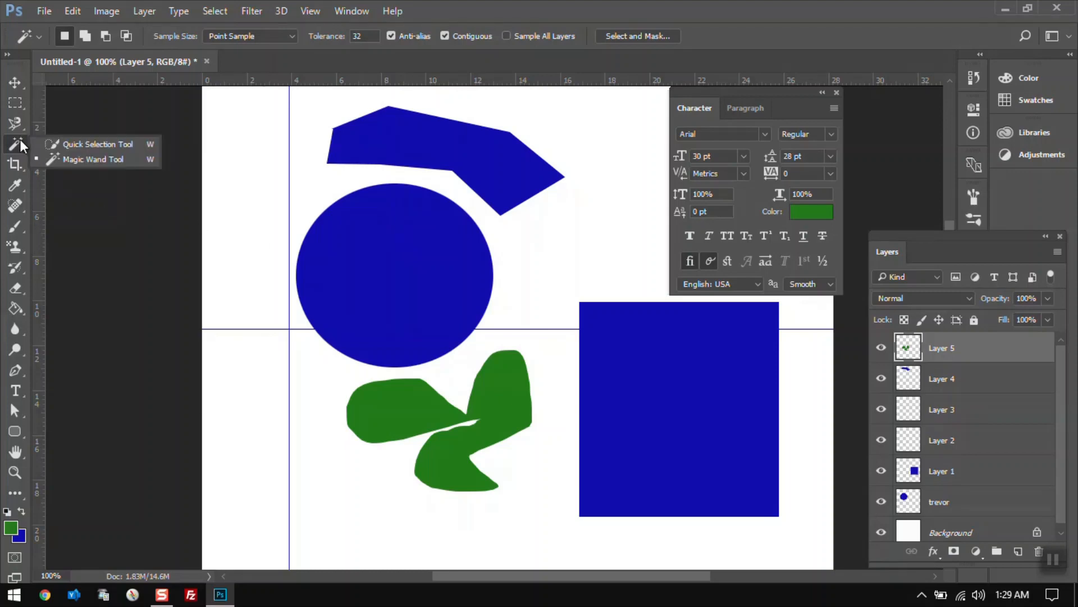
left_click(60, 159)
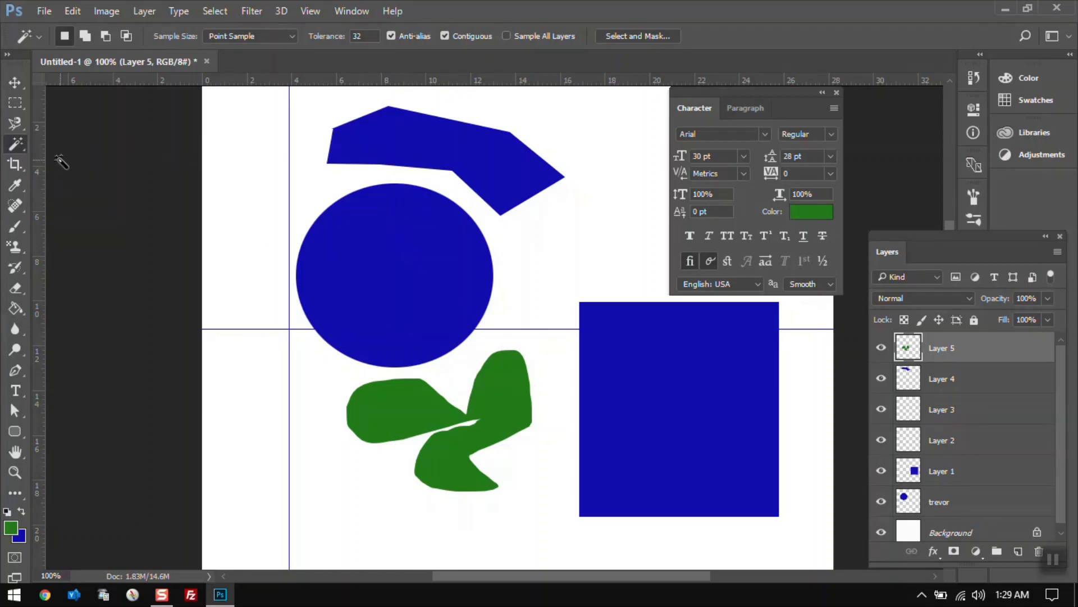
left_click(383, 276)
key("ctrl+d")
left_click(503, 392)
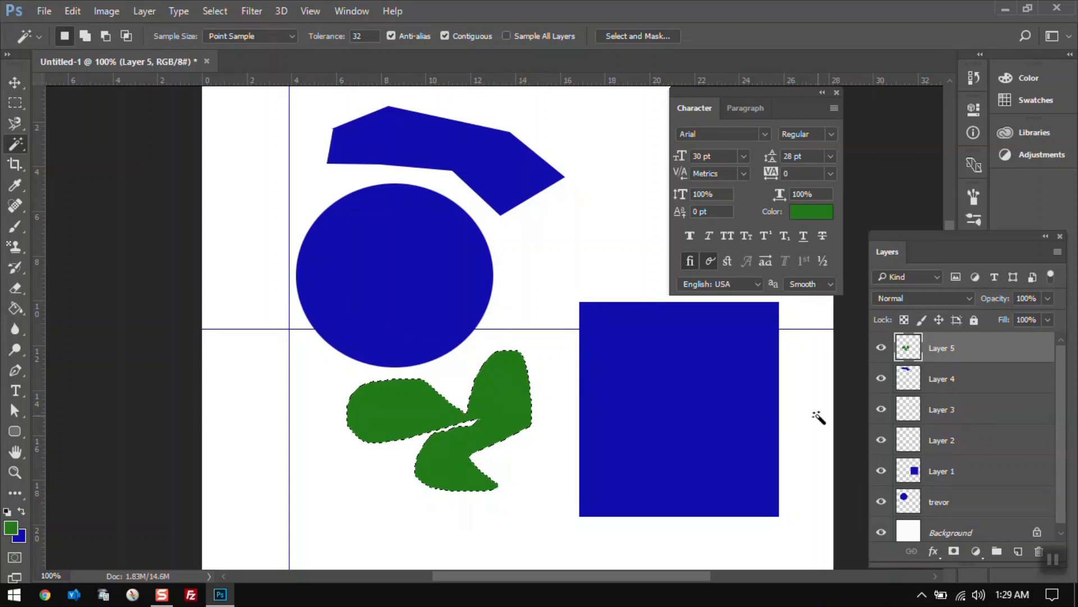
key("ctrl+d")
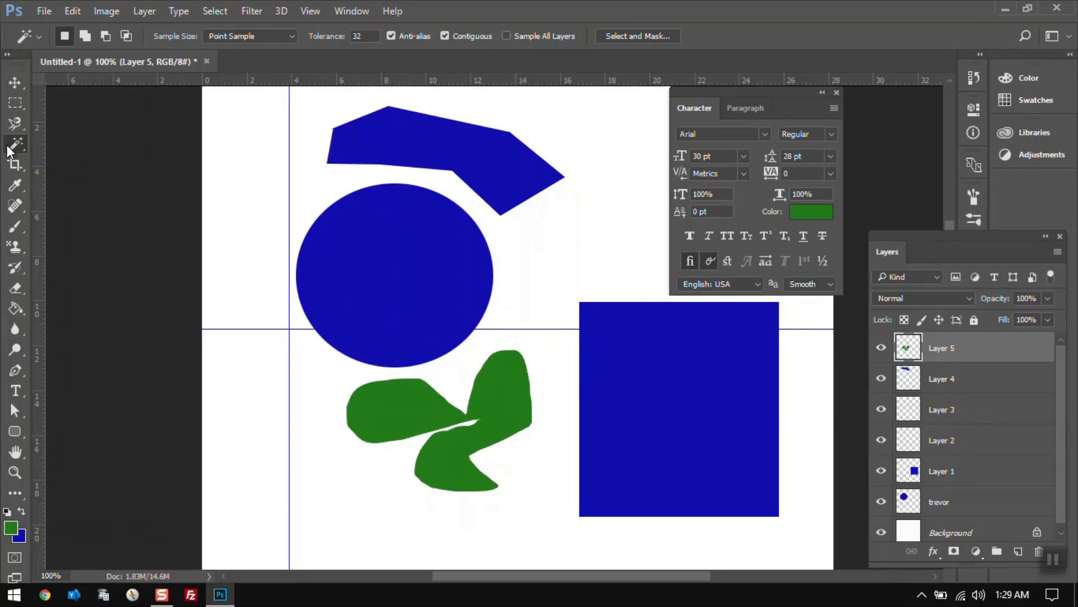
Try a Quick Selection Tool stroke across the lower part of the circle.
right_click(7, 145)
left_click(77, 150)
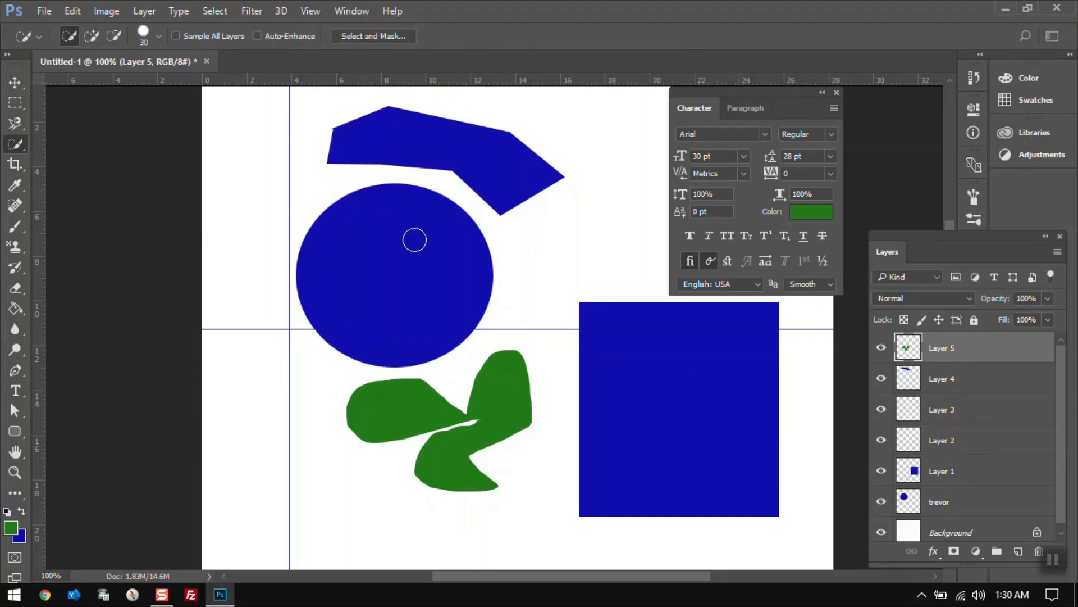
left_click_drag(419, 243, 468, 327)
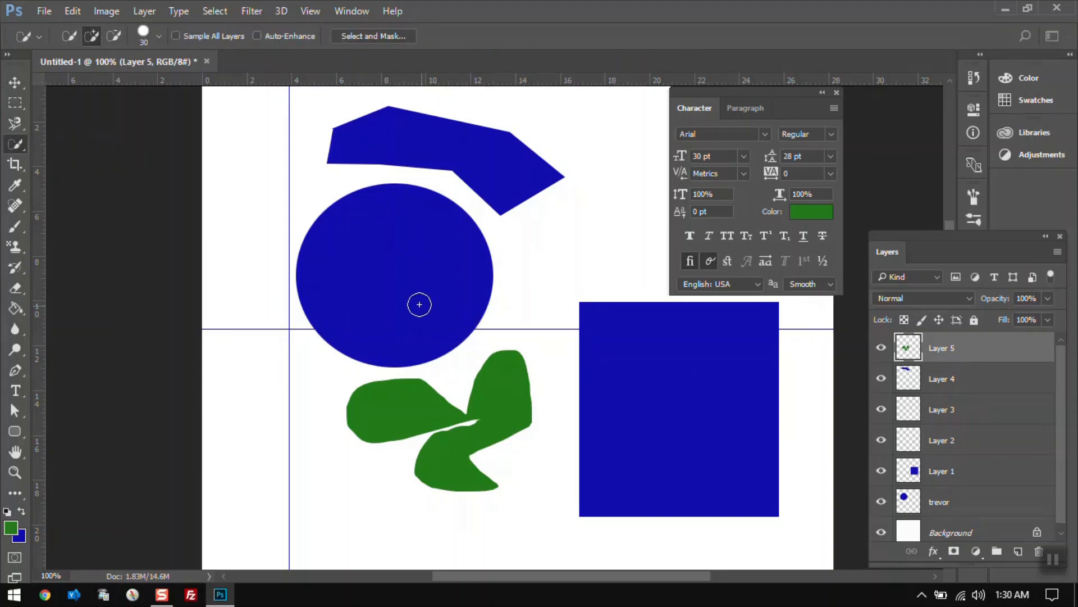
Reselect the green shape with the Magic Wand Tool and clear the selection again.
right_click(11, 141)
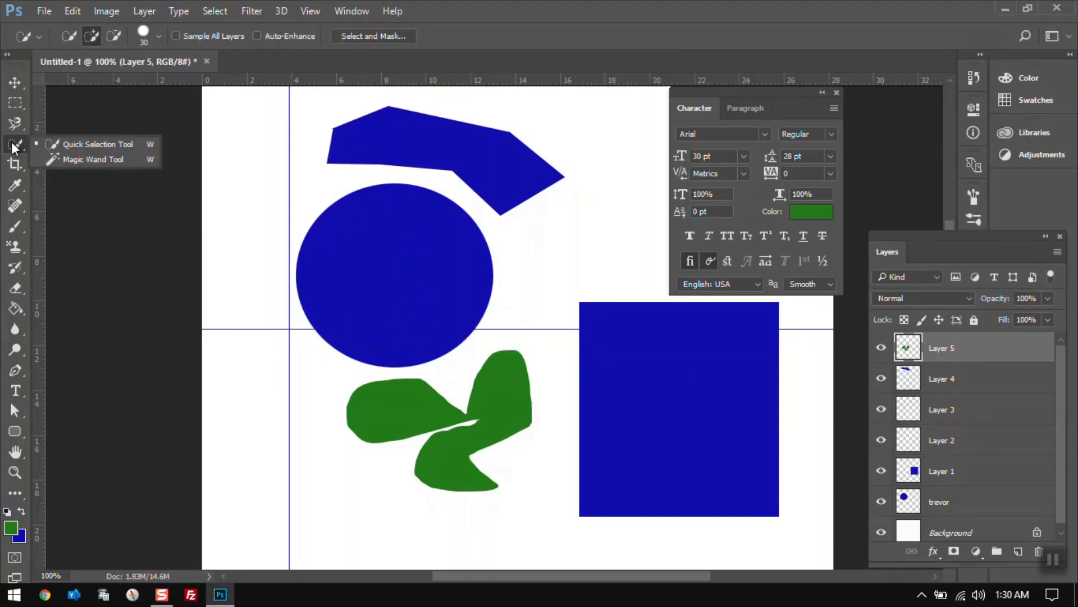
left_click(65, 157)
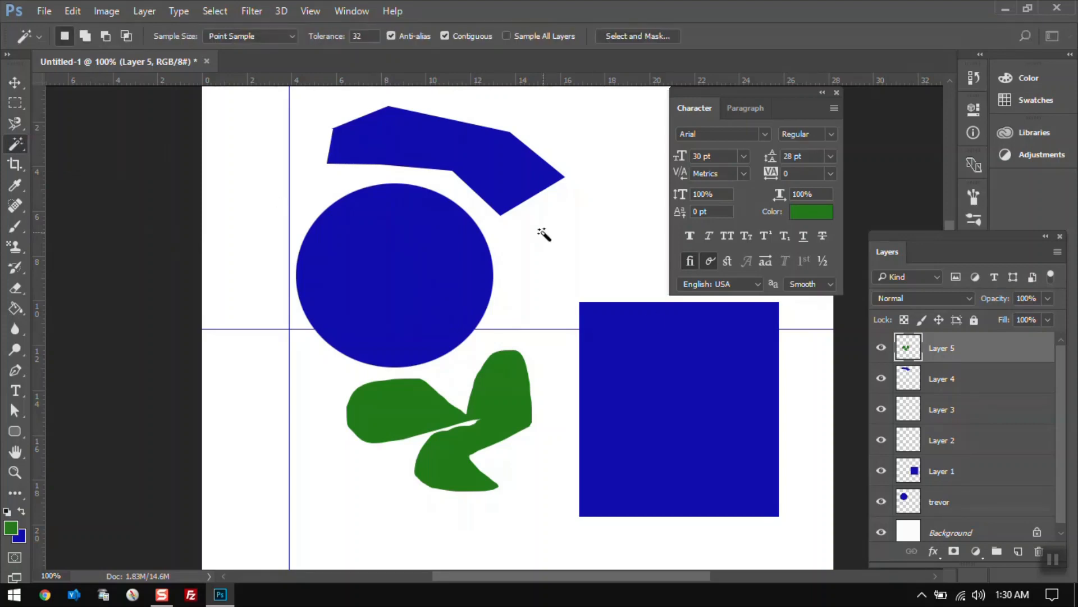
left_click(475, 160)
left_click(409, 400)
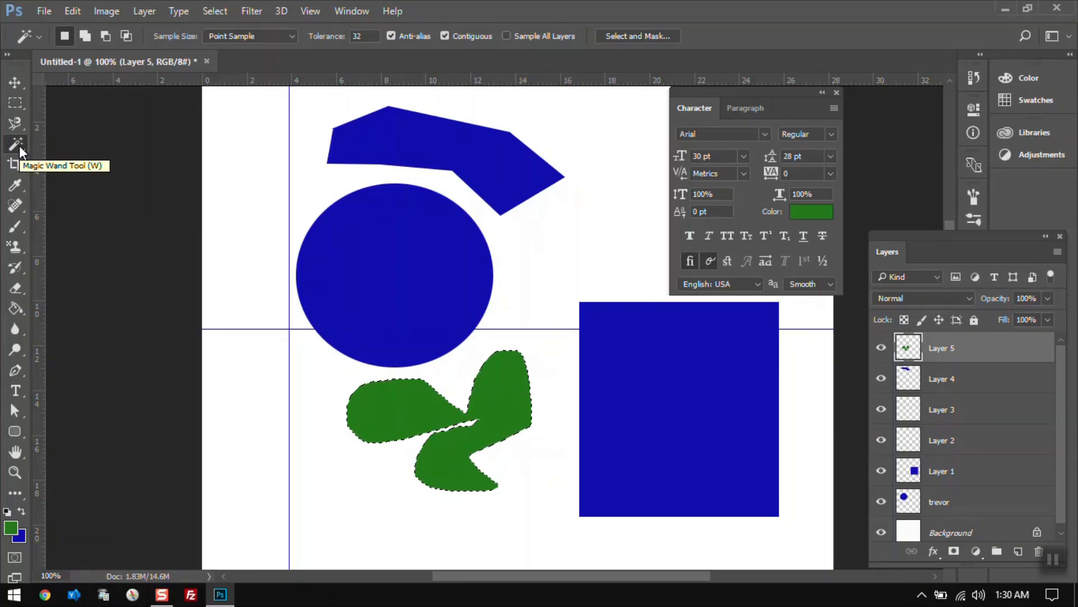
left_click(67, 208)
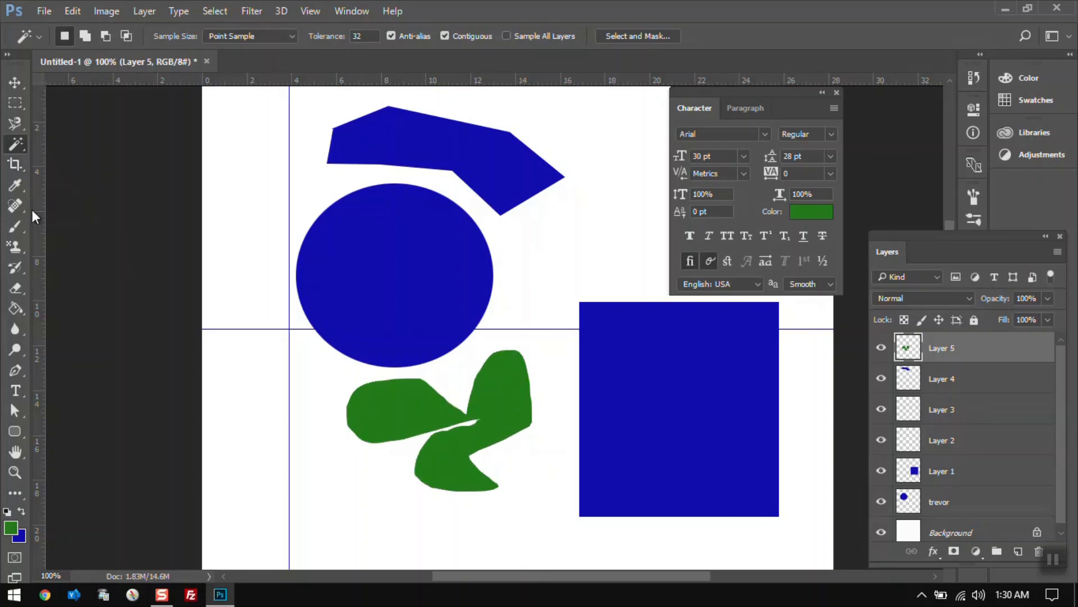
Crop the canvas to a small region around the circle's upper left, then undo the crop.
left_click(15, 164)
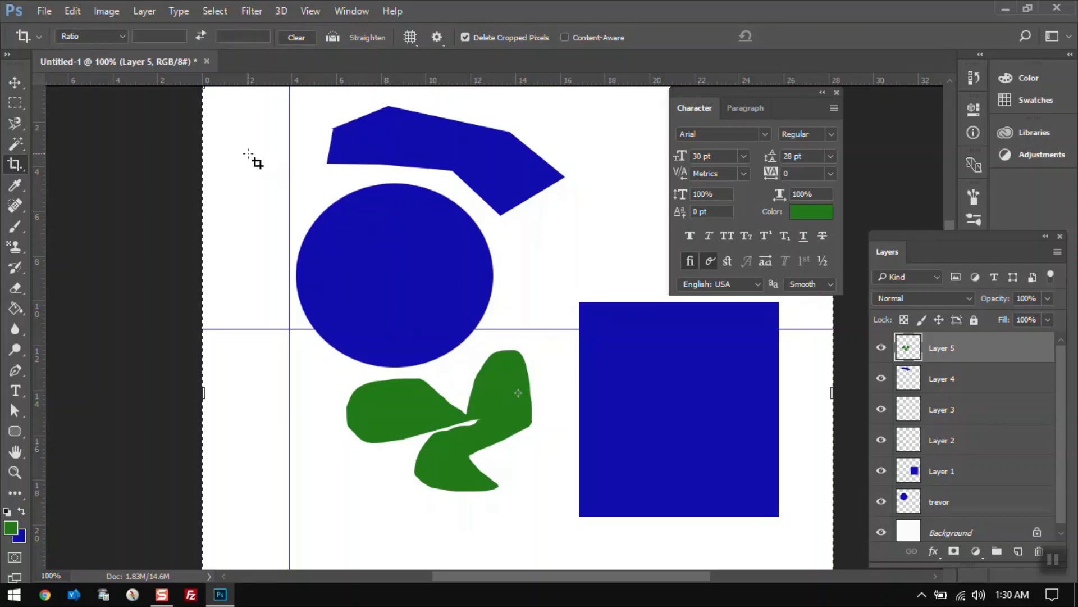
left_click_drag(230, 141, 394, 300)
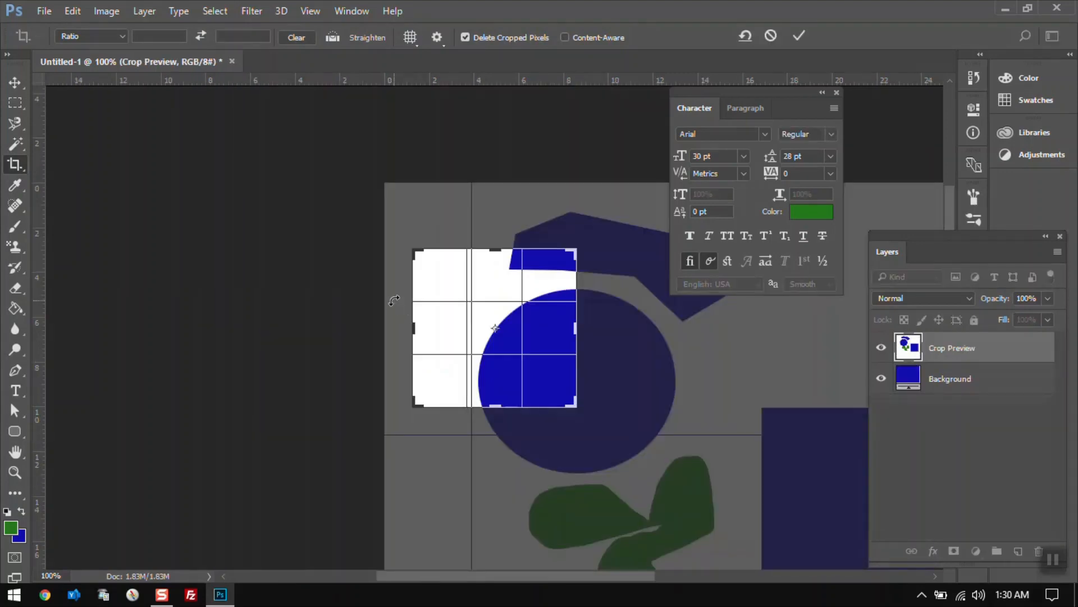
key("Return")
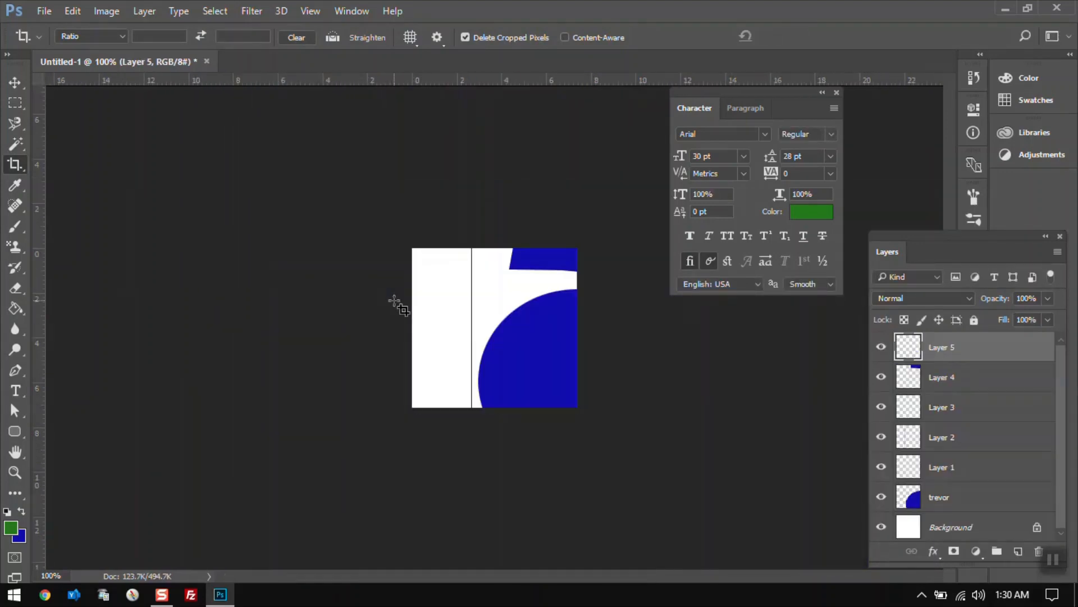
key("ctrl+z")
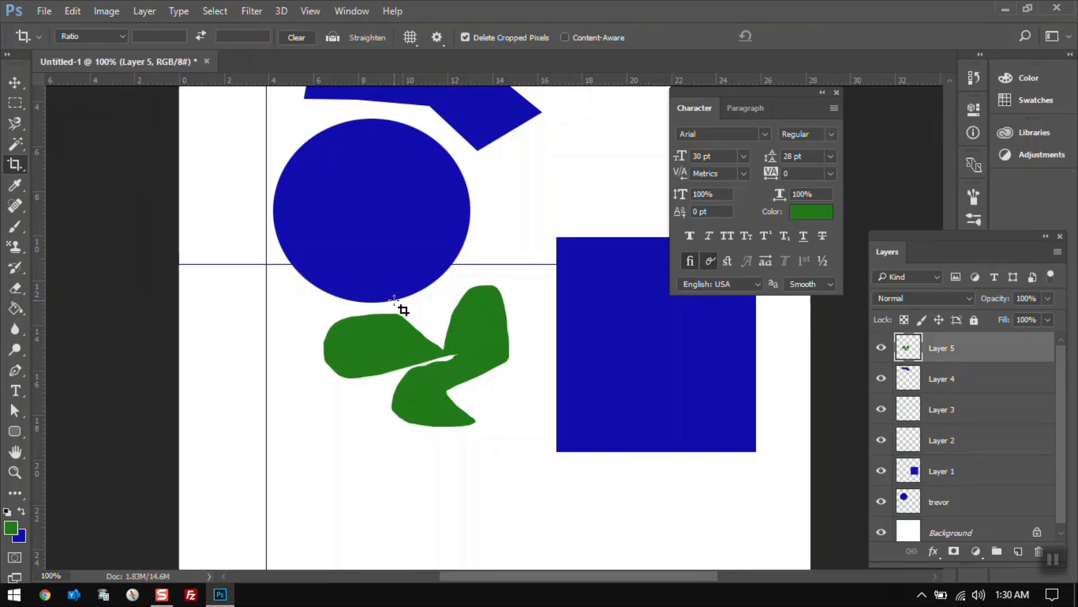
right_click(19, 167)
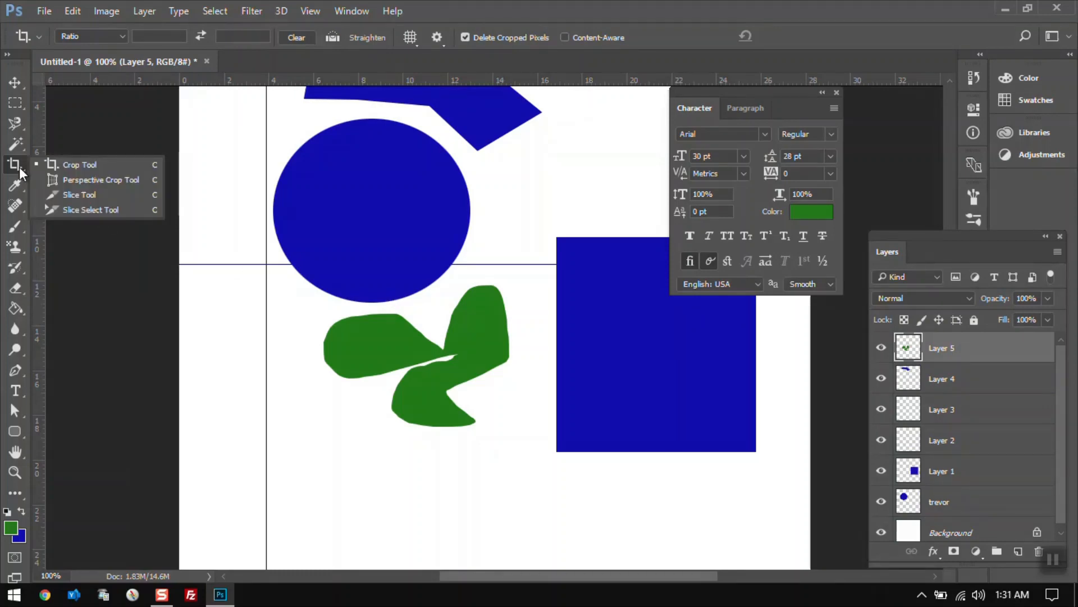
left_click(85, 180)
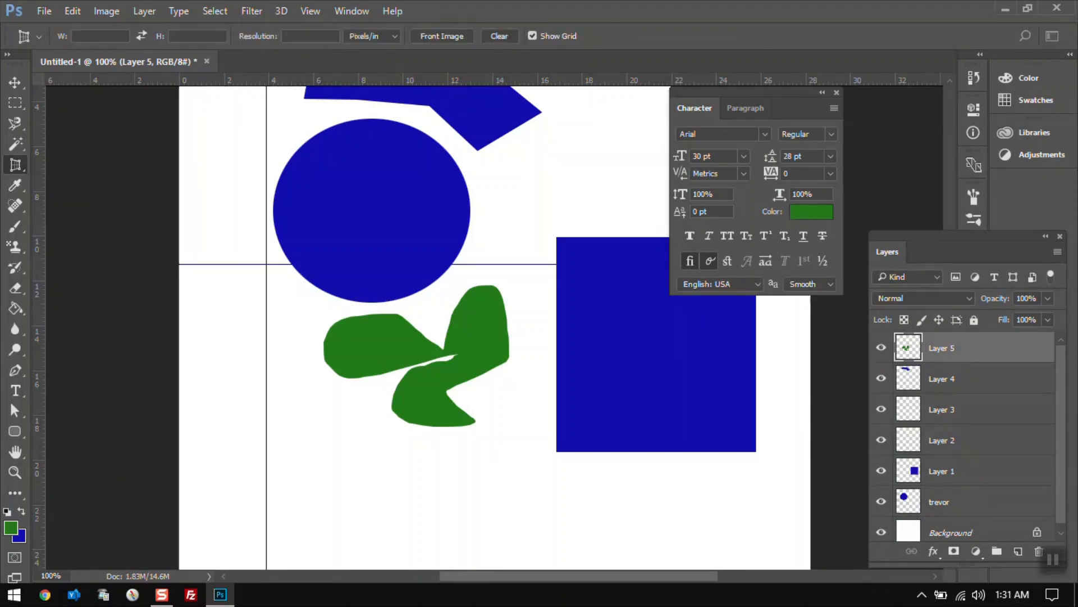
right_click(15, 164)
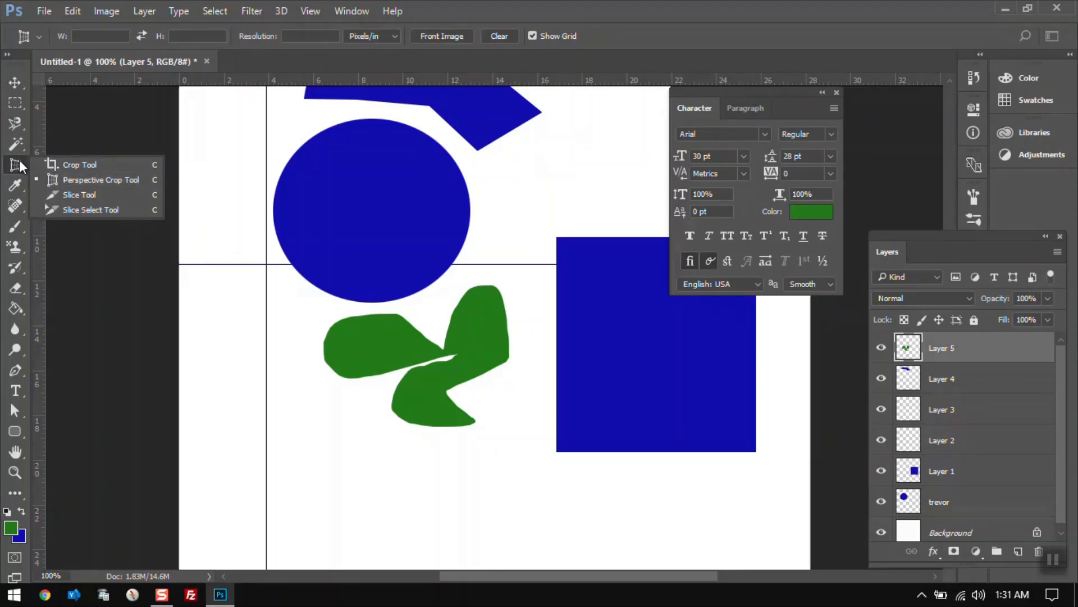
left_click(60, 163)
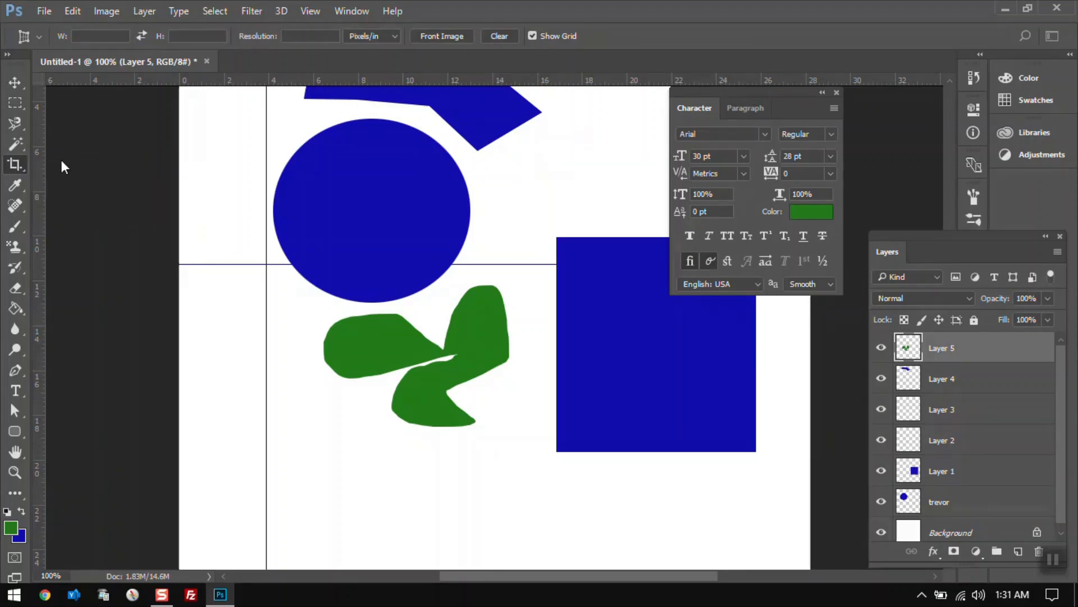
Sample foreground colors with the Eyedropper Tool from the canvas and the surrounding dark gray pasteboard.
left_click(14, 185)
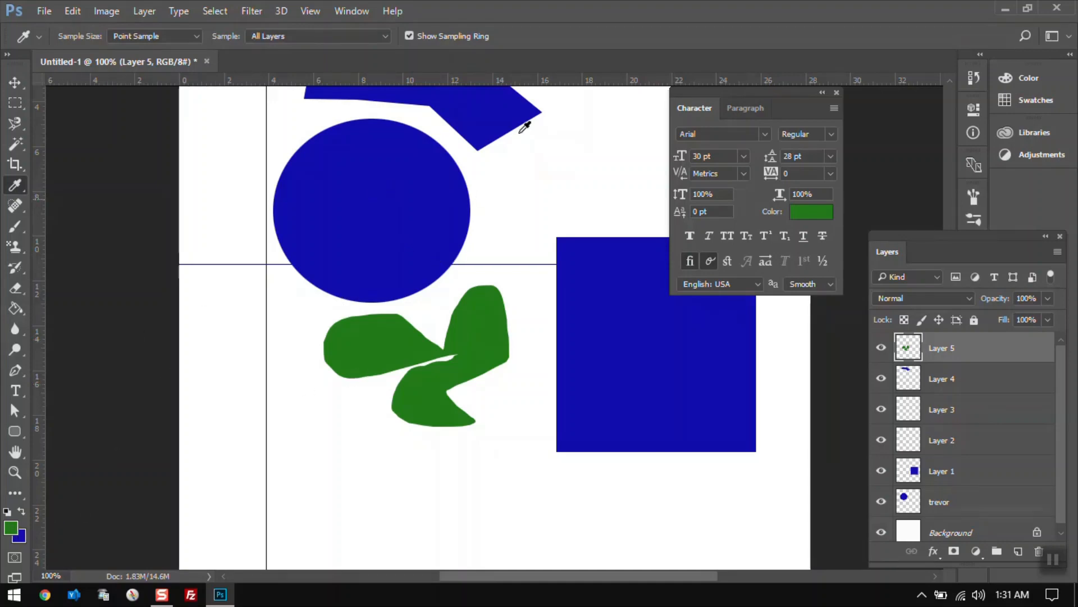
left_click(591, 132)
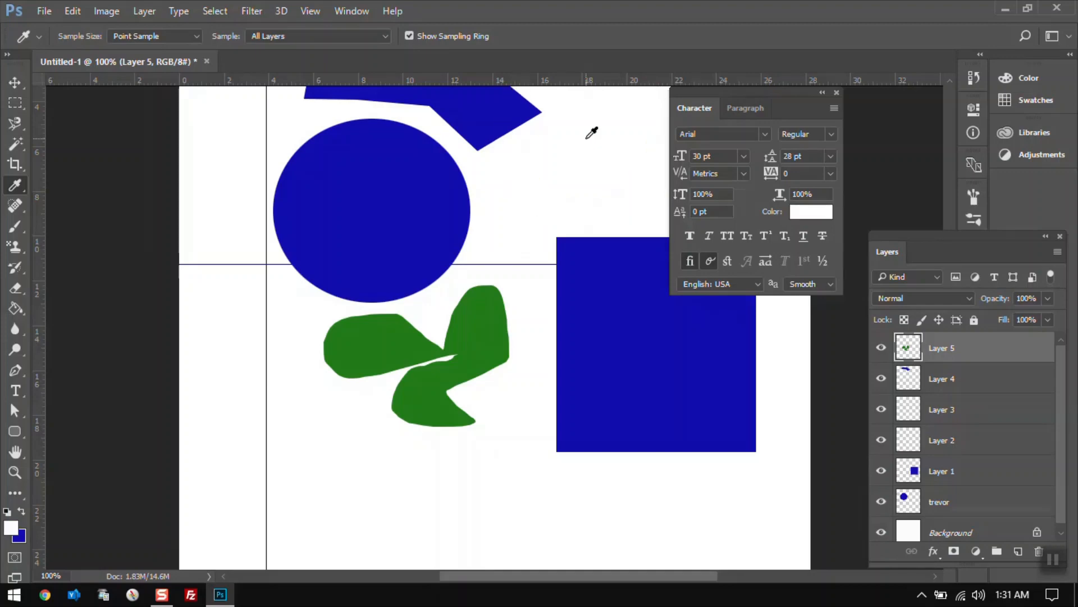
left_click(137, 167)
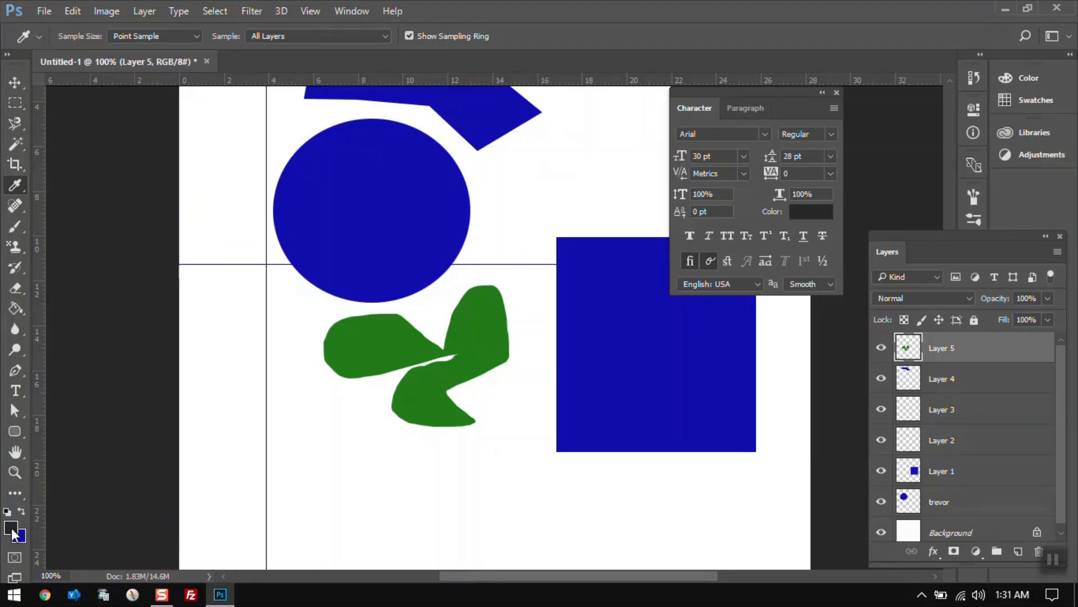
left_click(661, 315)
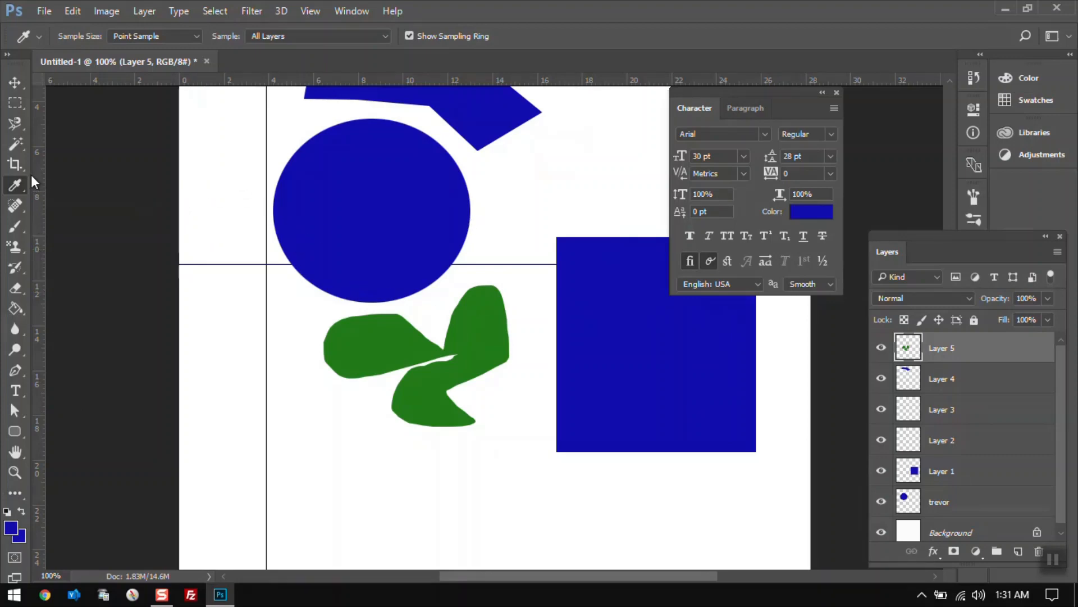
left_click(159, 164)
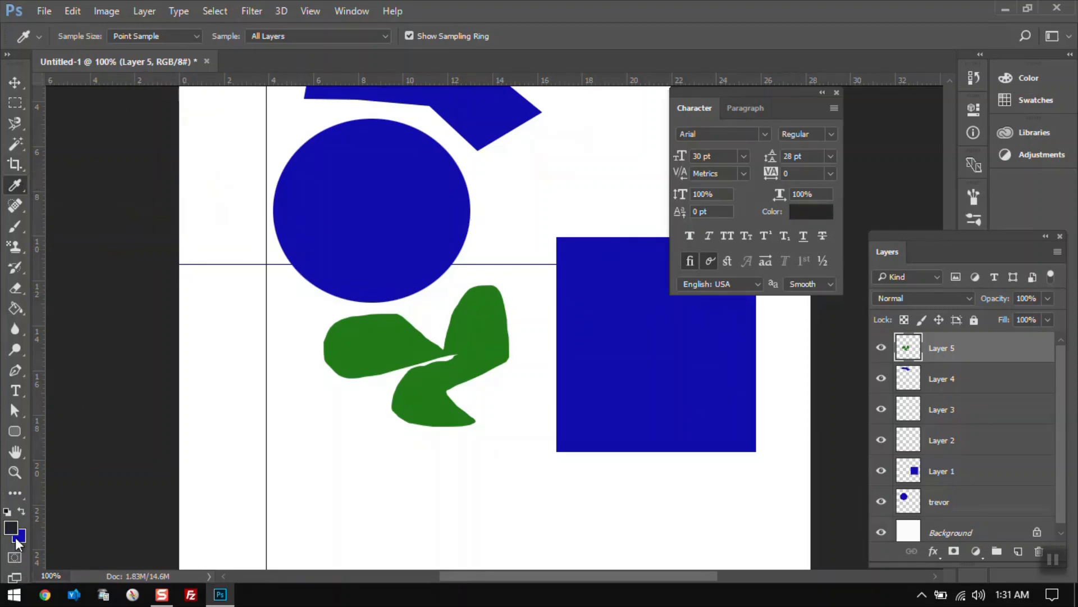
Browse the eyedropper and healing tool groups, ending on the Brush Tool.
right_click(19, 188)
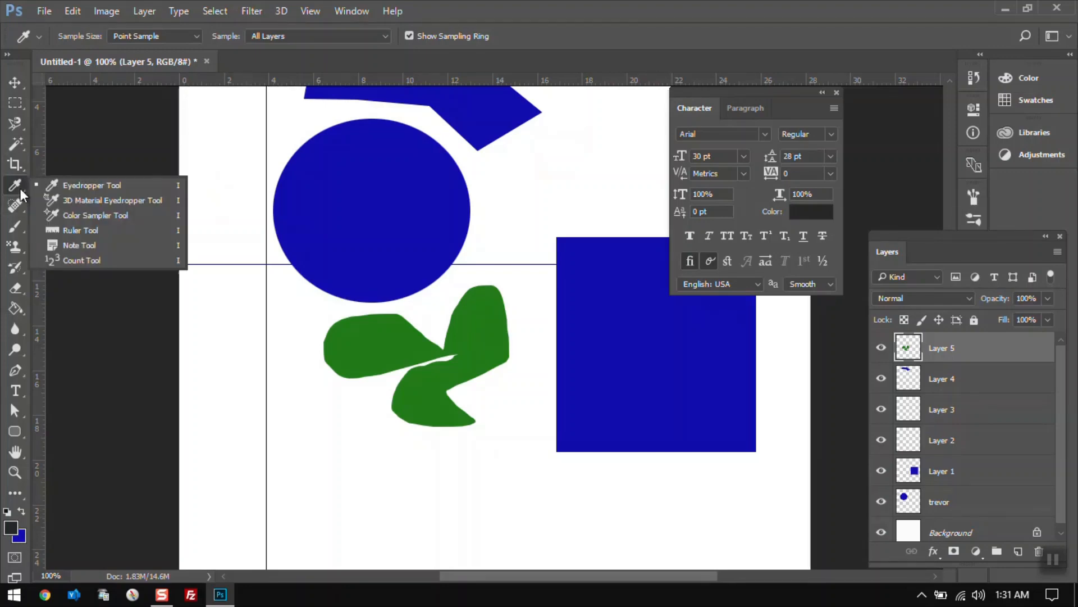
left_click(64, 185)
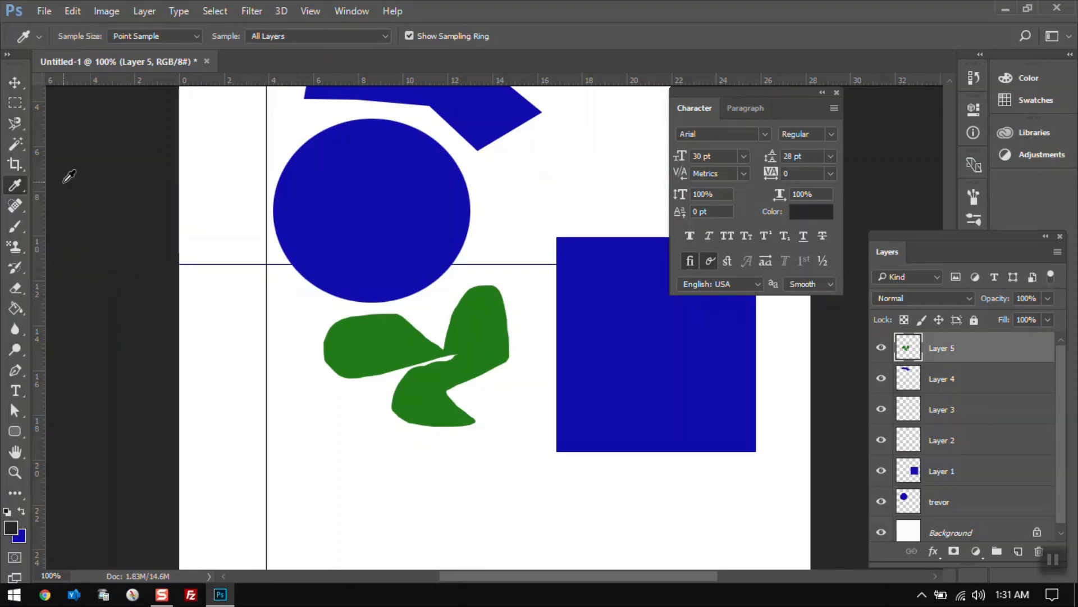
left_click(19, 204)
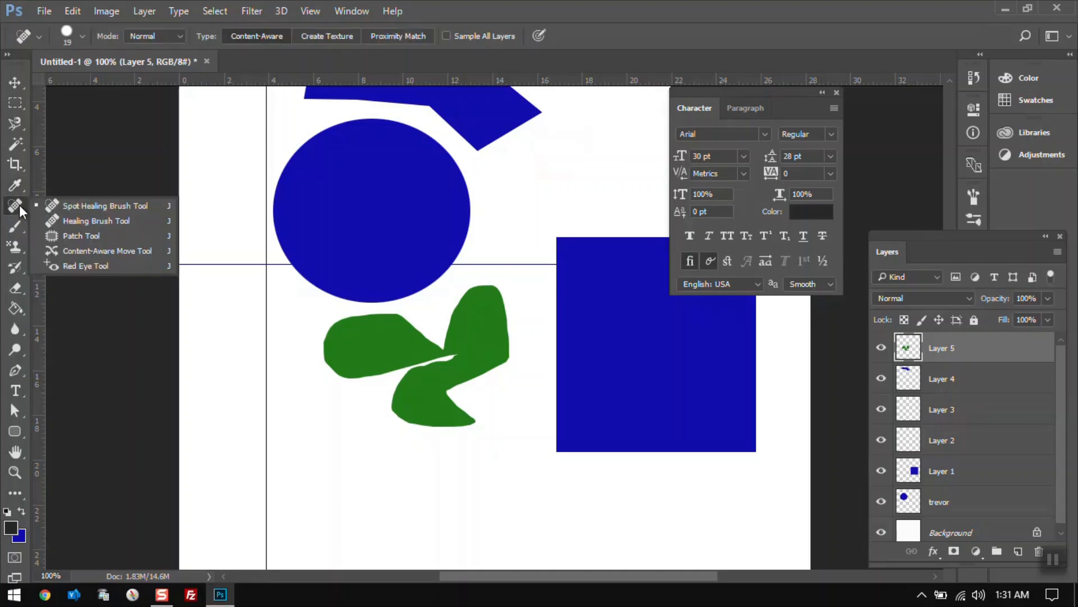
left_click(48, 207)
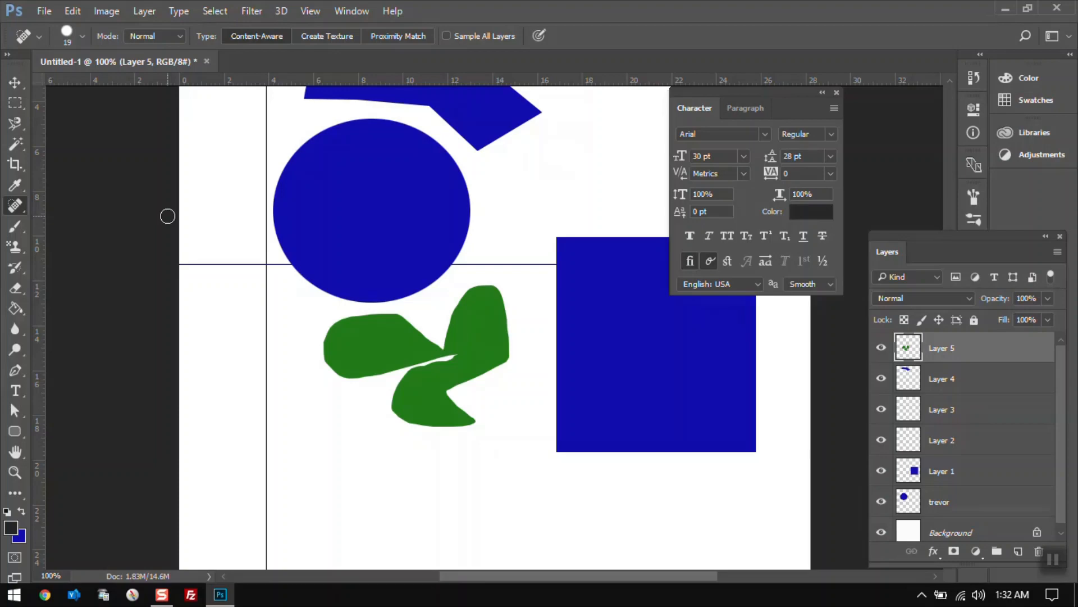
left_click(15, 226)
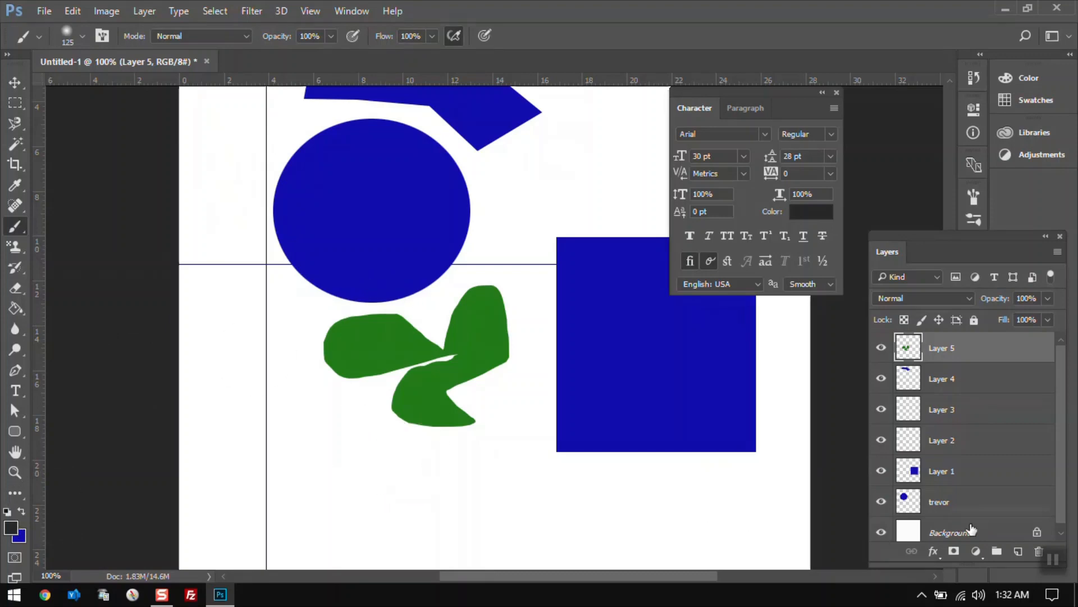
Add a new layer and paint a soft dark brush stroke below the green shape.
left_click(1018, 551)
mouse_move(247, 446)
left_mouse_down()
mouse_move(402, 456)
mouse_move(458, 499)
mouse_move(352, 446)
mouse_move(421, 440)
left_mouse_up()
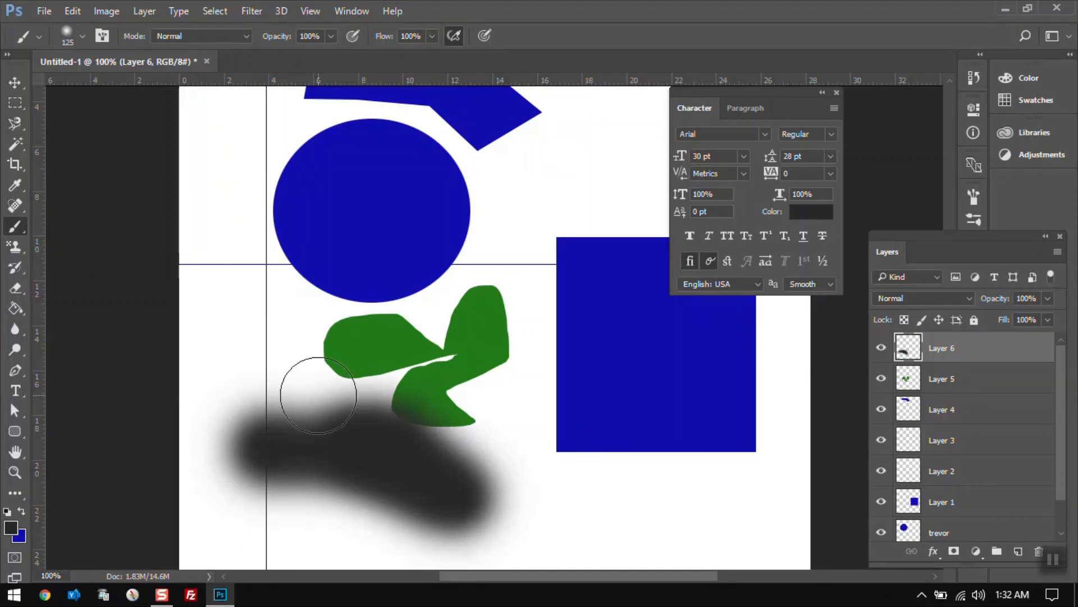
Switch to a hard round brush at 100% hardness and paint over the green shape's left part.
left_click(82, 37)
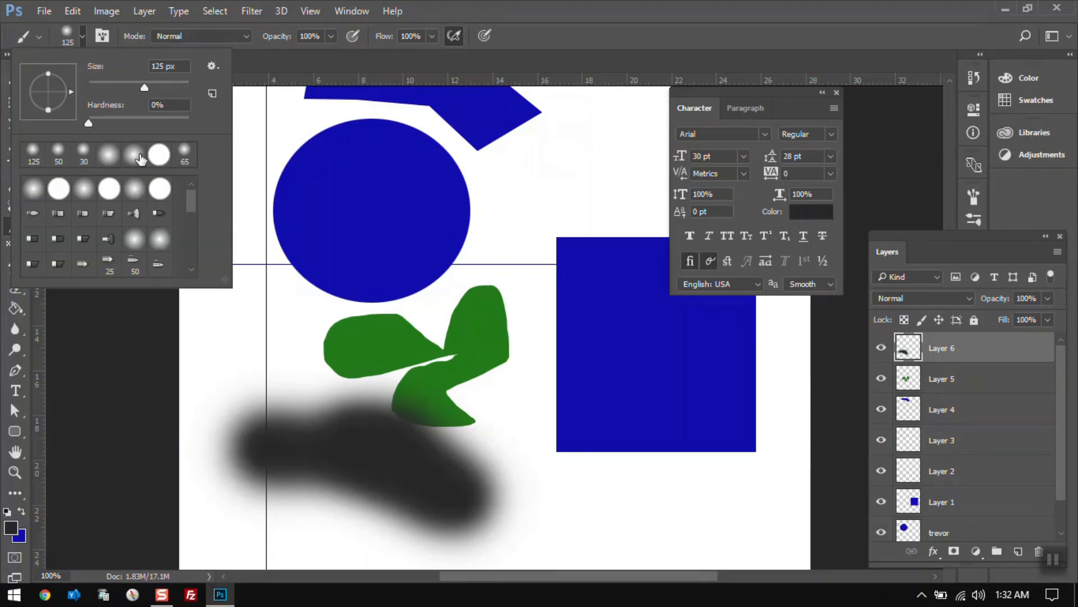
left_click(160, 157)
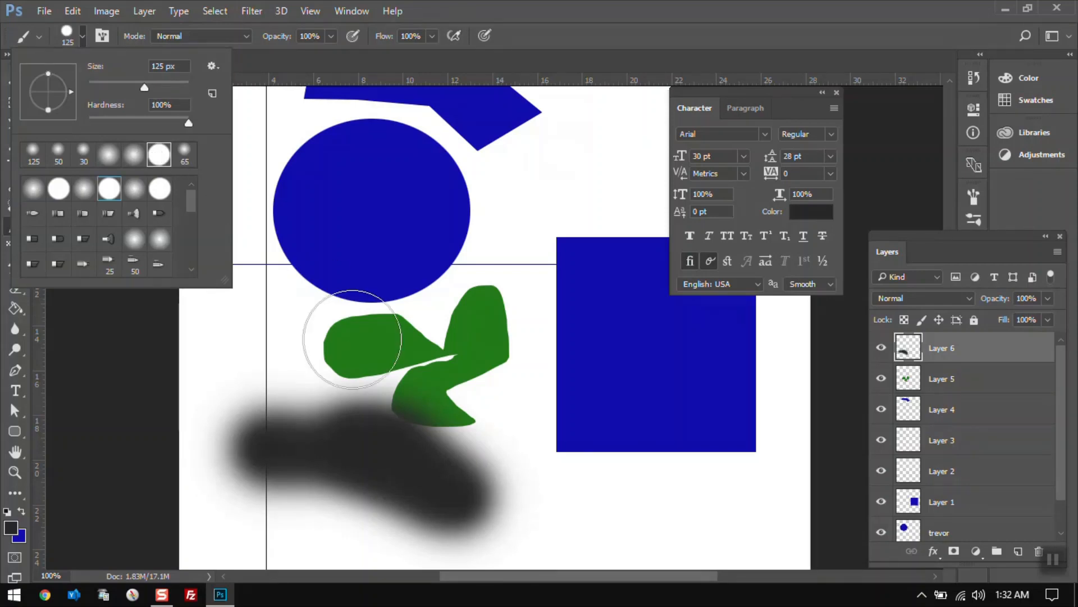
mouse_move(309, 337)
left_mouse_down()
mouse_move(265, 274)
mouse_move(361, 357)
mouse_move(436, 439)
left_mouse_up()
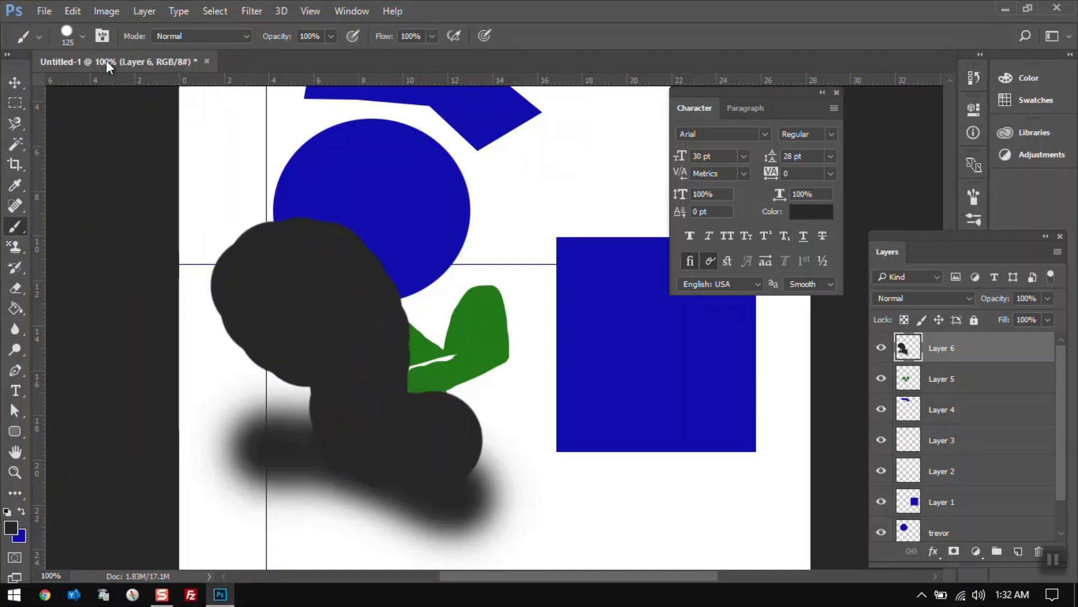
Choose a soft round brush and paint a stroke from the circle across to the blue square.
left_click(82, 34)
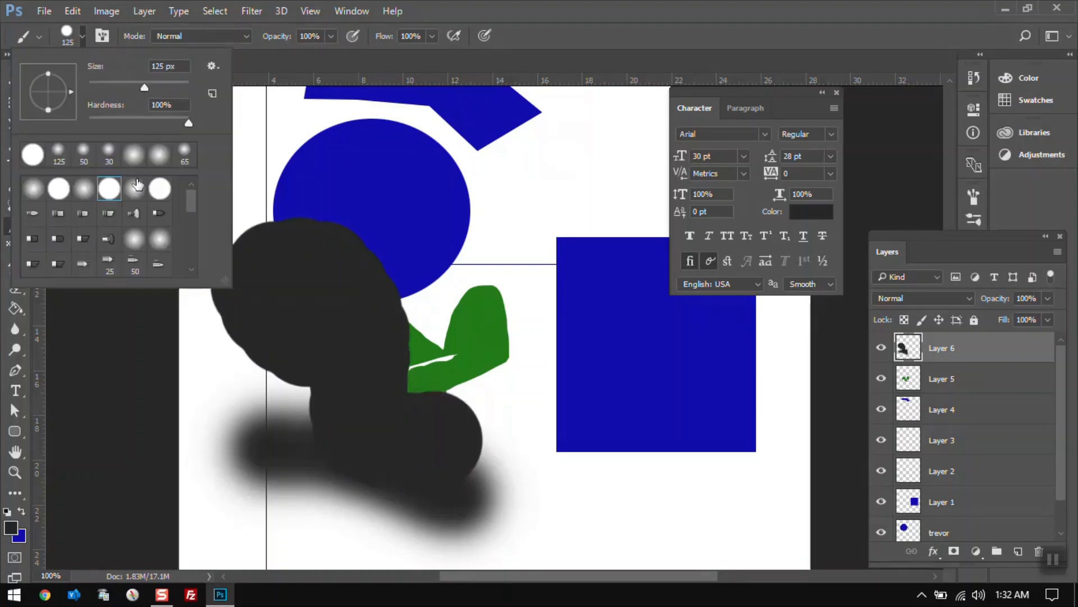
left_click(135, 192)
left_click(426, 192)
mouse_move(427, 193)
left_mouse_down()
mouse_move(551, 192)
mouse_move(568, 325)
left_mouse_up()
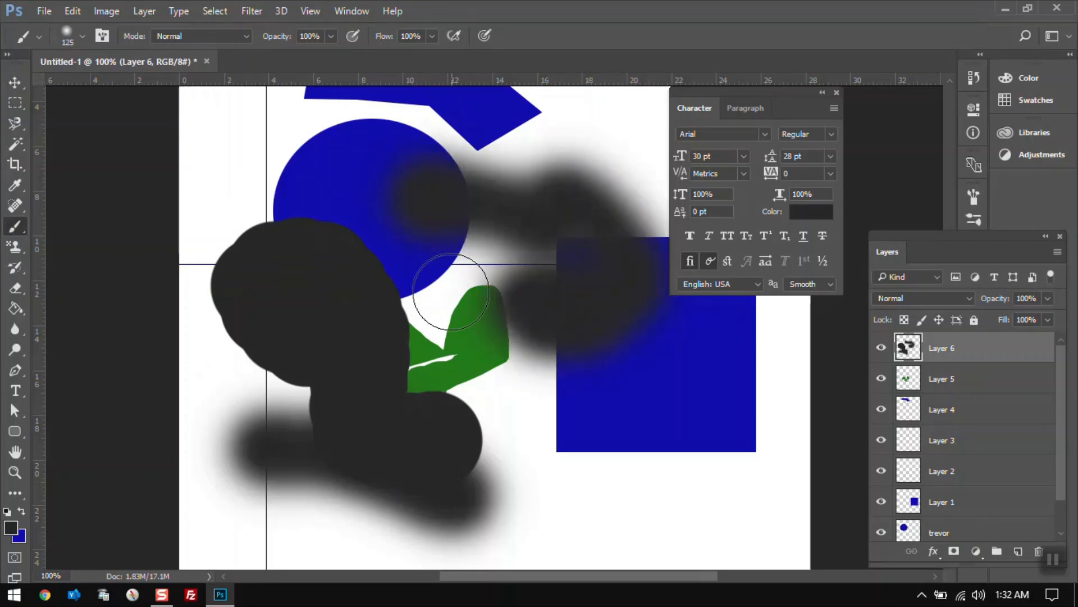
Pick a soft brush with 0% hardness and paint strokes over the circle's left and upper side.
left_click(82, 35)
left_click(84, 189)
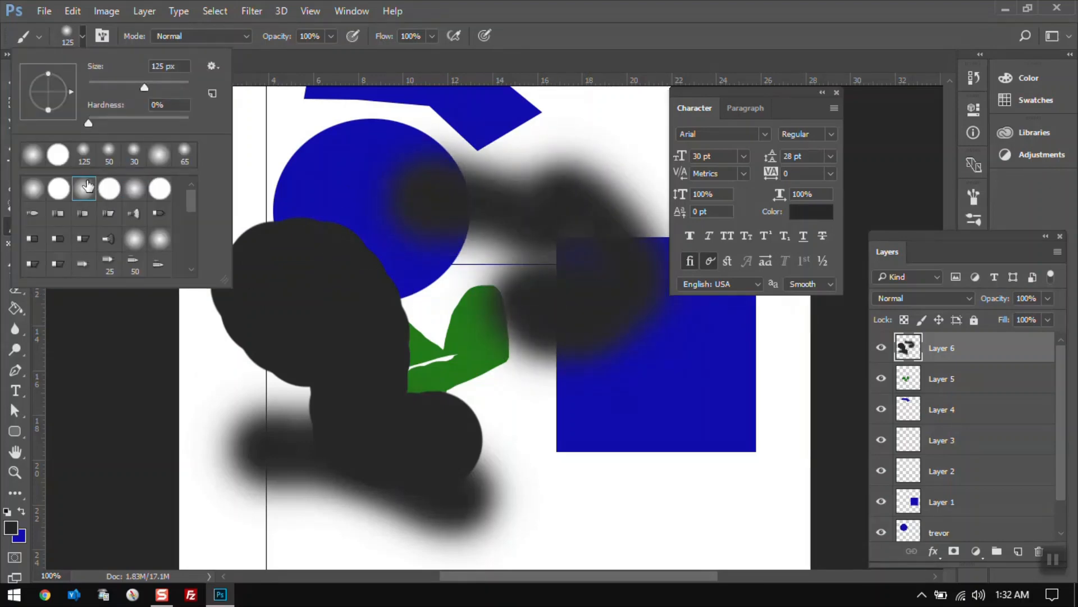
left_click(270, 165)
mouse_move(270, 164)
left_mouse_down()
mouse_move(358, 207)
mouse_move(282, 296)
left_mouse_up()
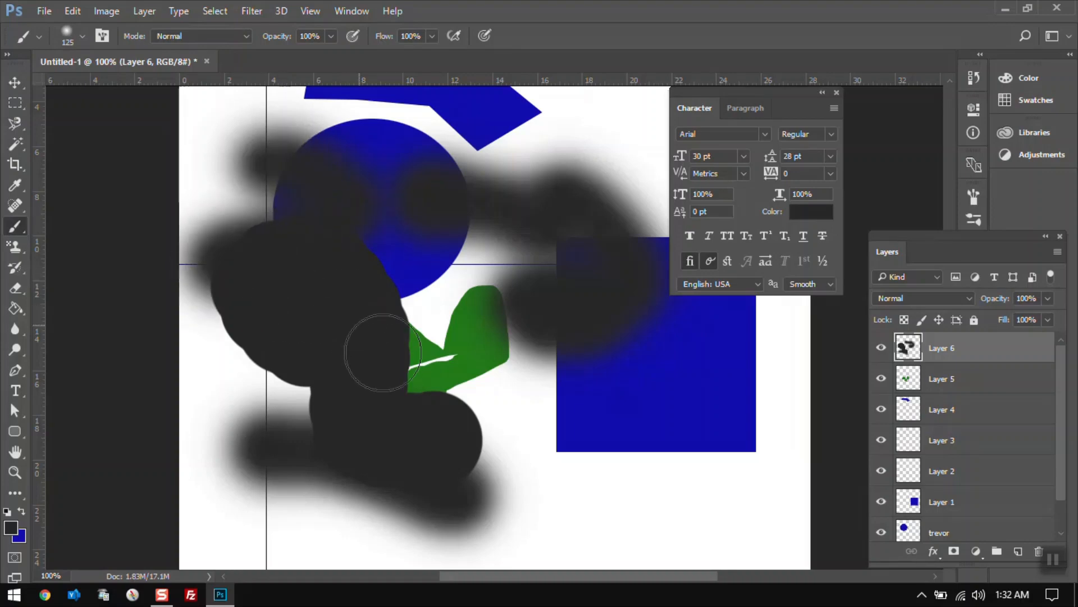
left_click(82, 36)
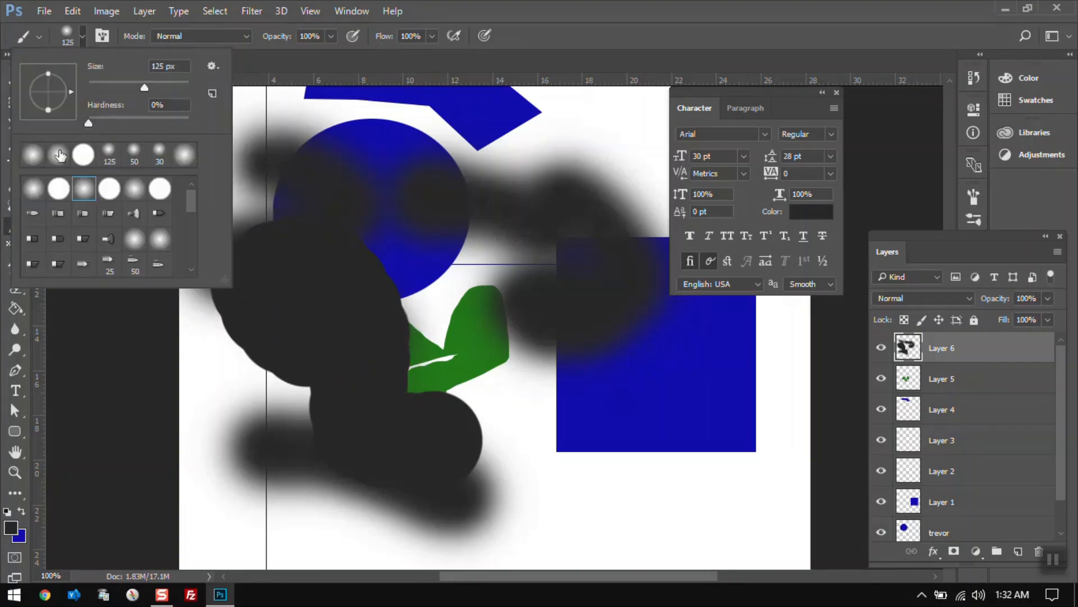
mouse_move(444, 209)
left_mouse_down()
mouse_move(389, 278)
mouse_move(325, 209)
left_mouse_up()
Select the 30 px soft brush and paint thin strokes below the shapes.
left_click(82, 36)
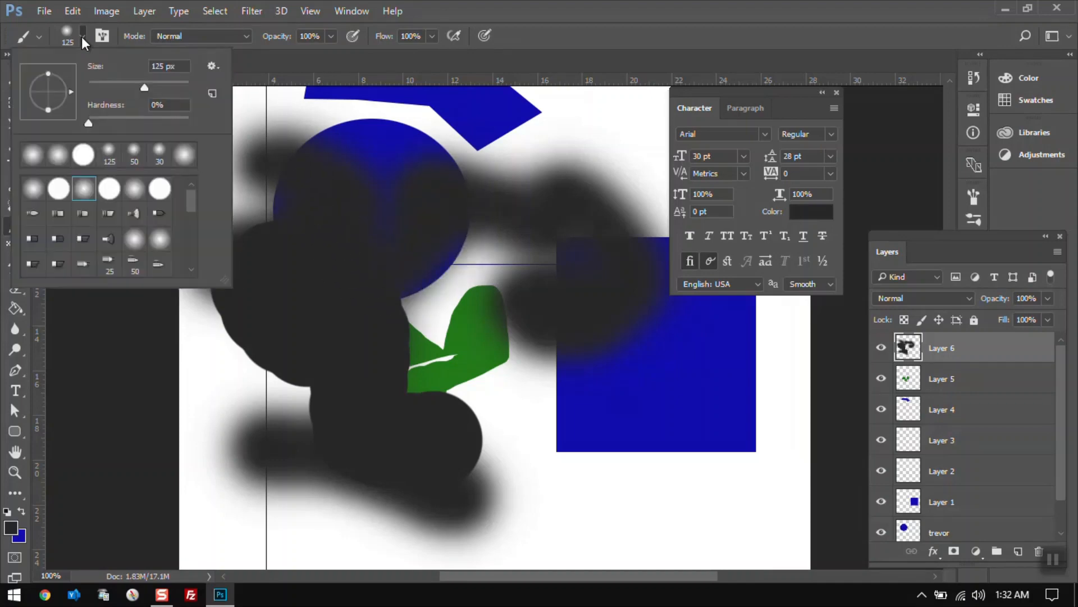
left_click(159, 153)
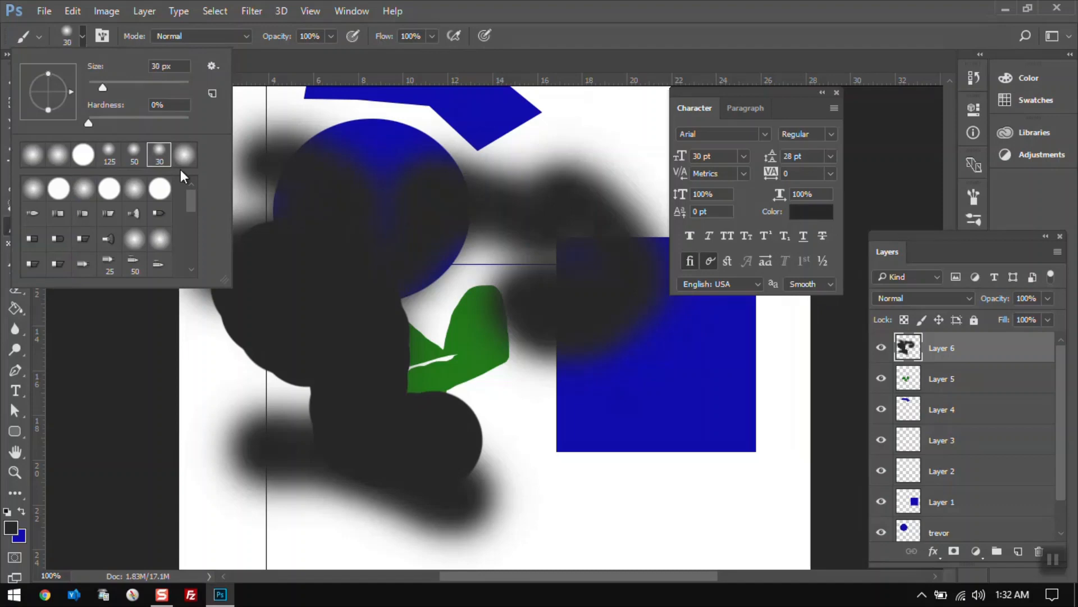
left_click(386, 307)
mouse_move(278, 387)
left_mouse_down()
mouse_move(402, 356)
mouse_move(427, 423)
mouse_move(587, 509)
mouse_move(561, 510)
mouse_move(646, 511)
mouse_move(586, 484)
mouse_move(539, 439)
left_mouse_up()
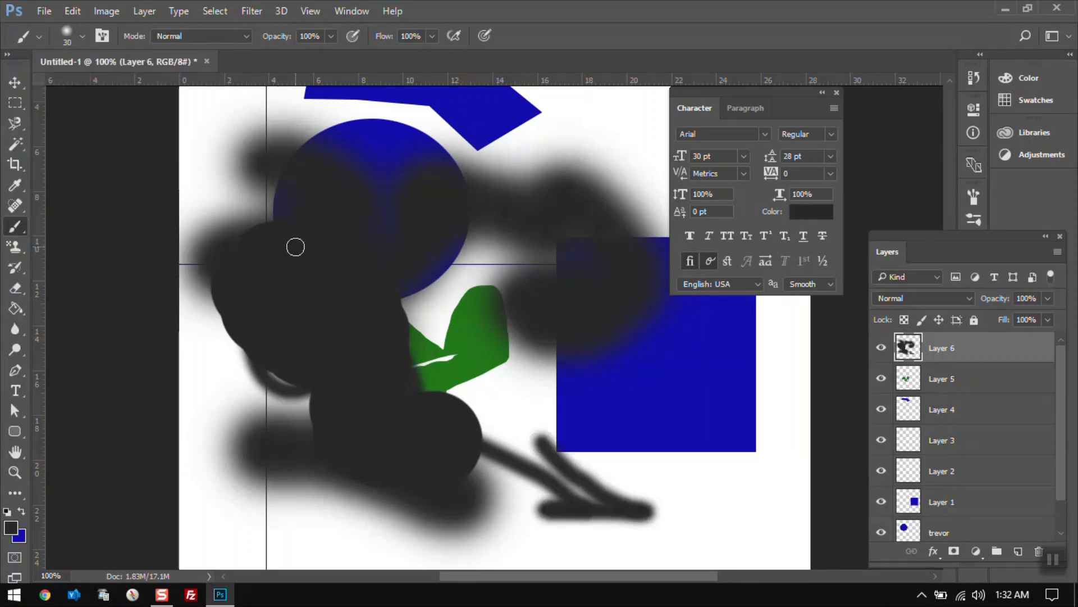
Switch to the Clone Stamp Tool and close the Character panel.
left_click(22, 232)
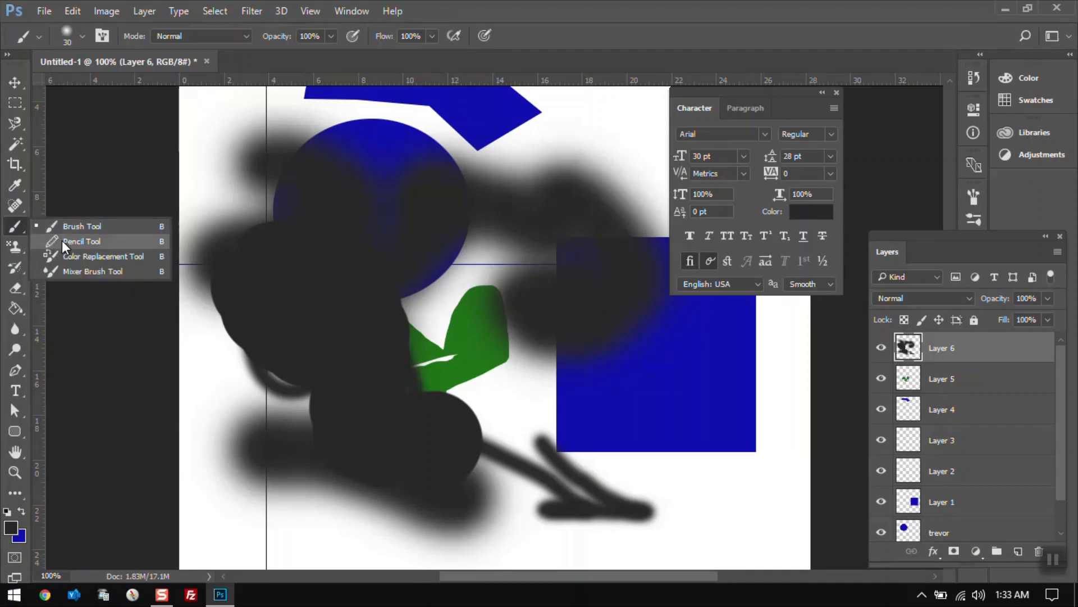
left_click(11, 226)
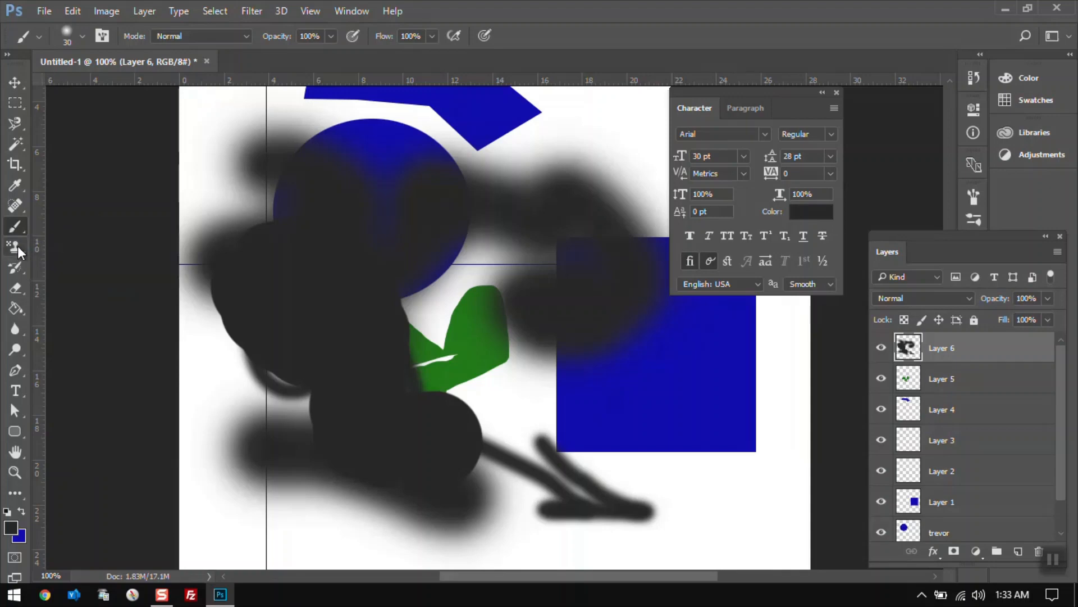
left_click(18, 245)
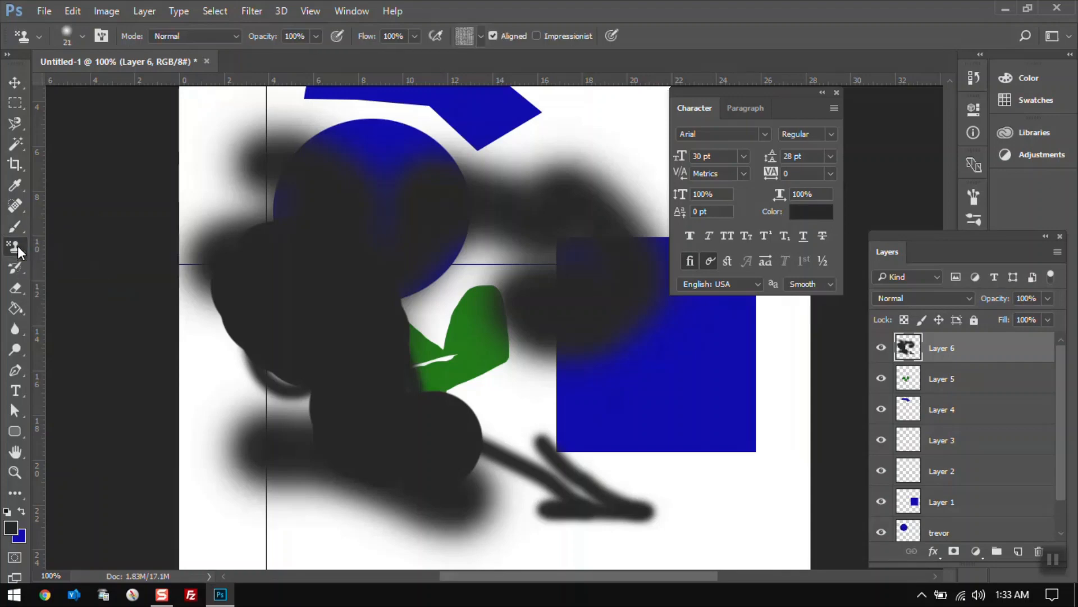
left_click(18, 245)
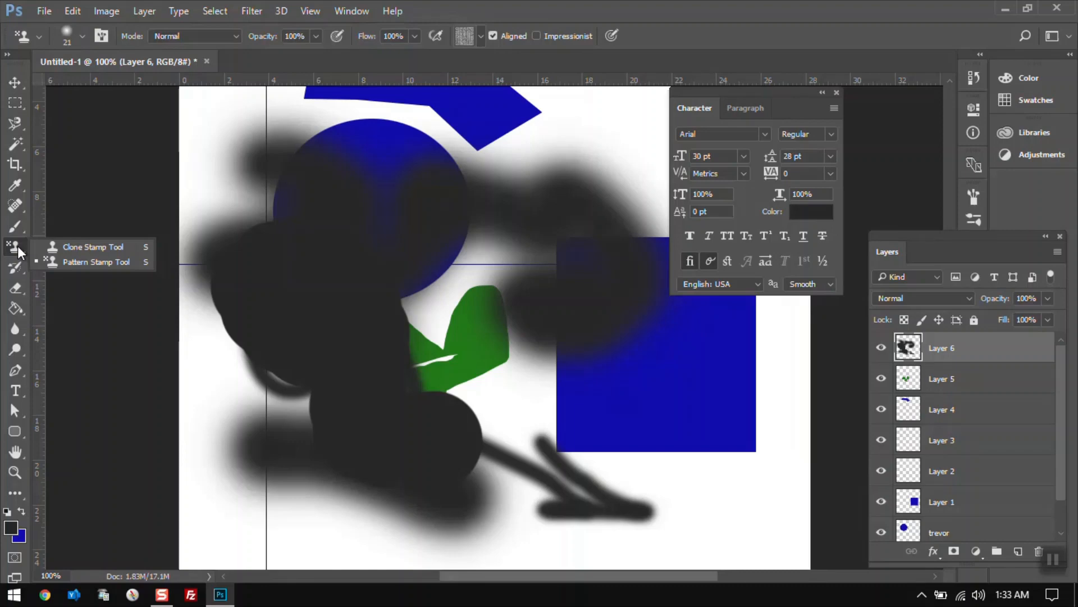
left_click(65, 246)
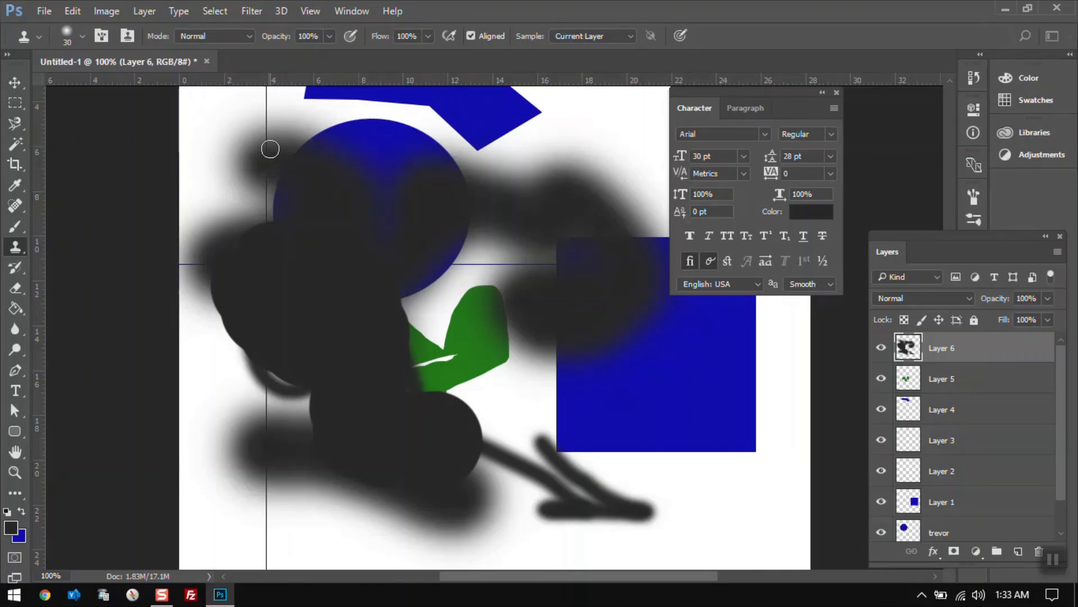
left_click(837, 93)
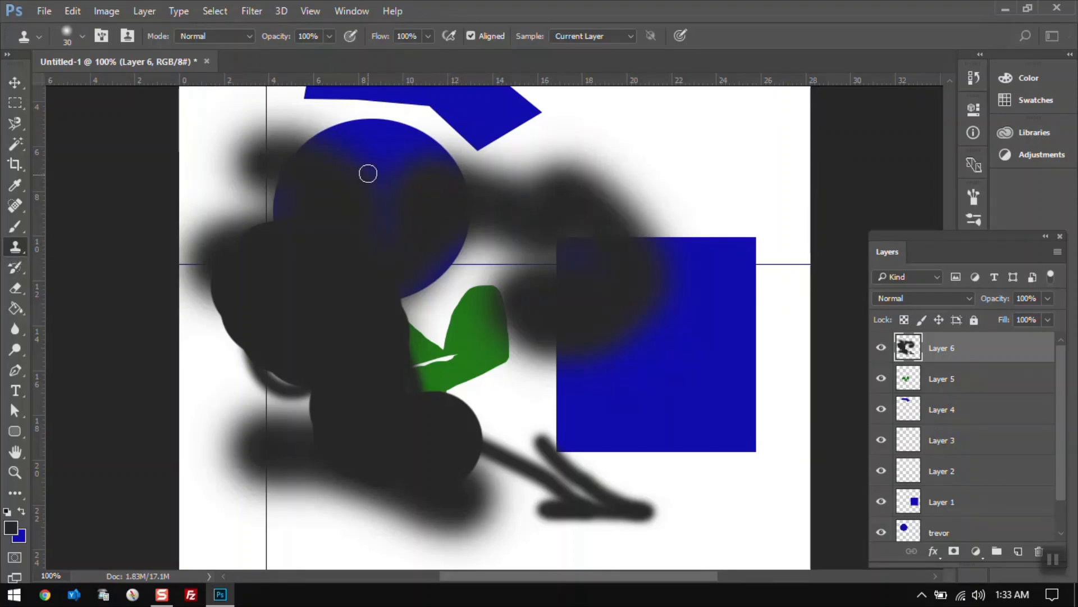
Set the Clone Stamp to a 125 px soft brush, sample the circle's top and clone it onto the area above the square.
left_click(83, 35)
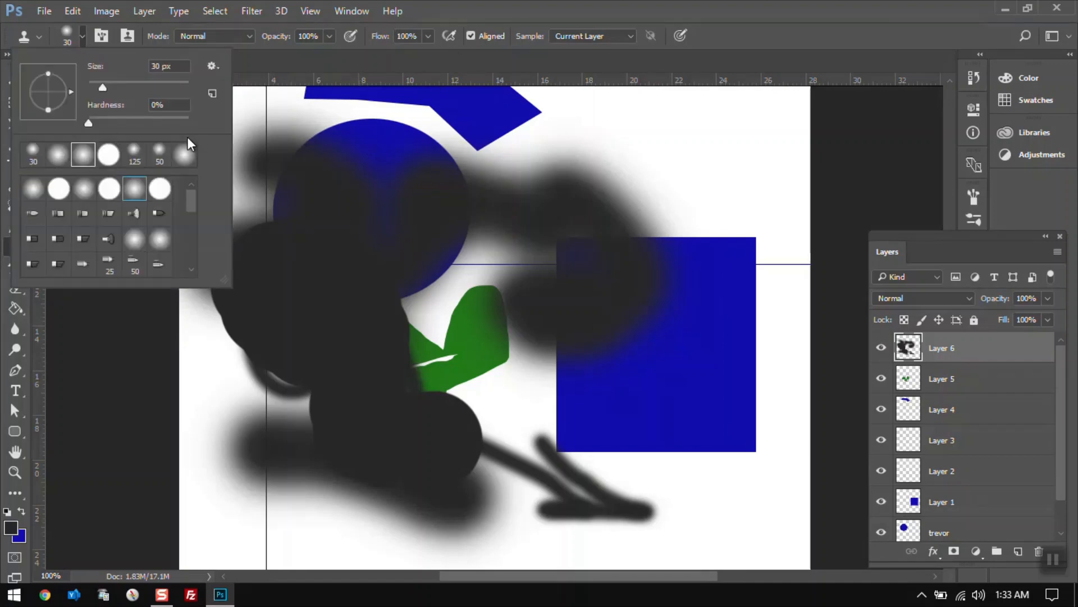
left_click(83, 188)
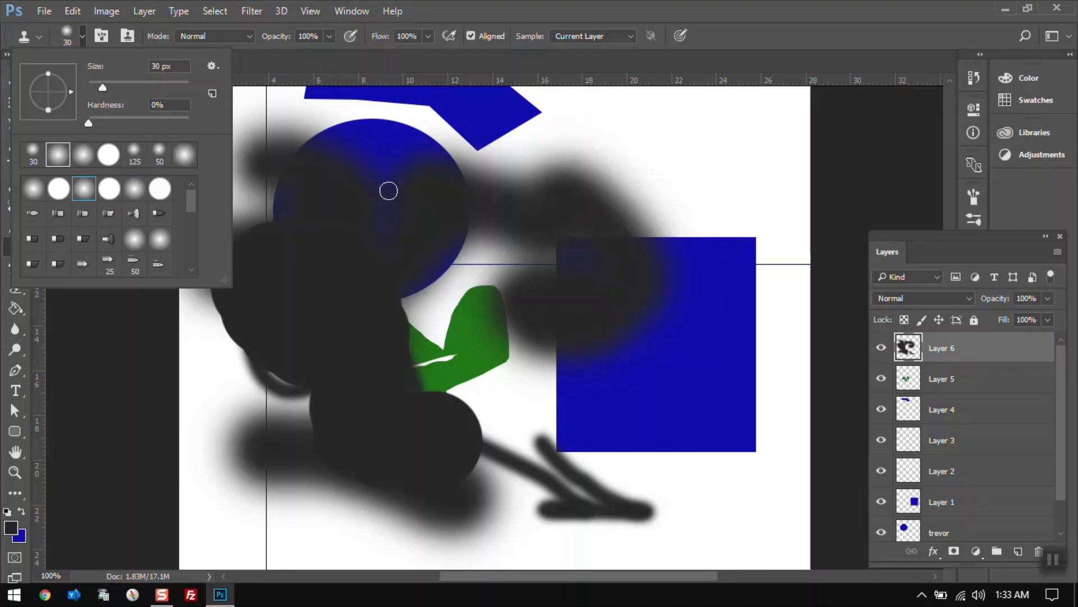
left_click(134, 155)
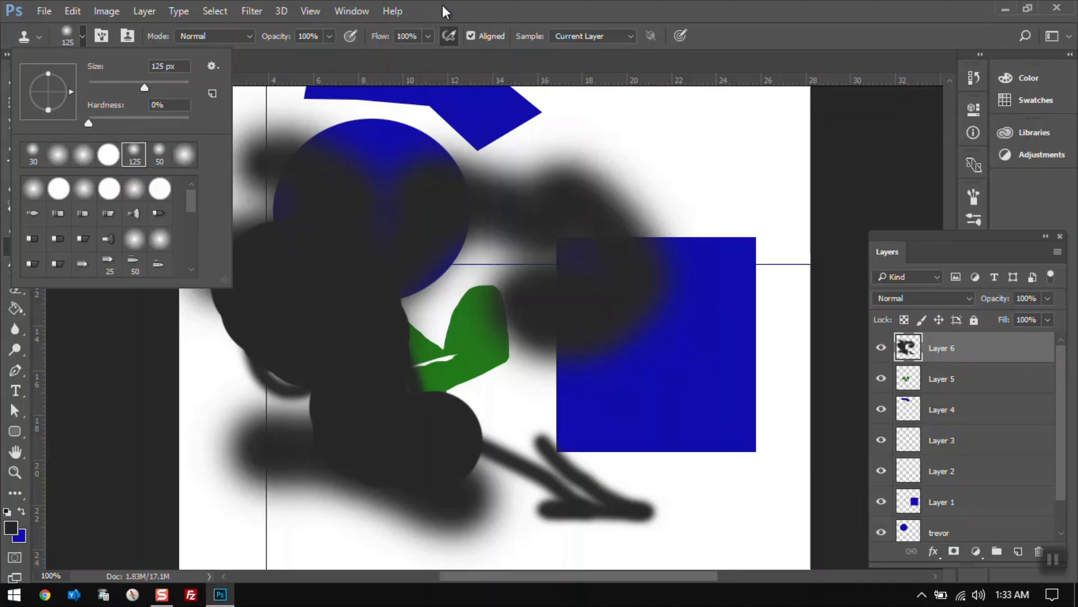
left_click(451, 177)
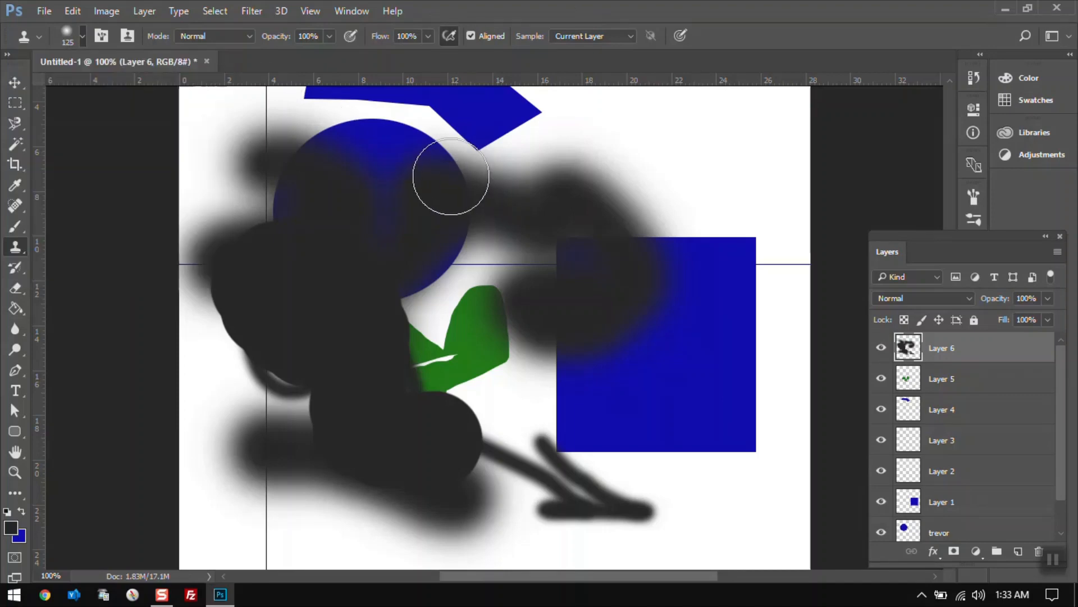
left_click(520, 245)
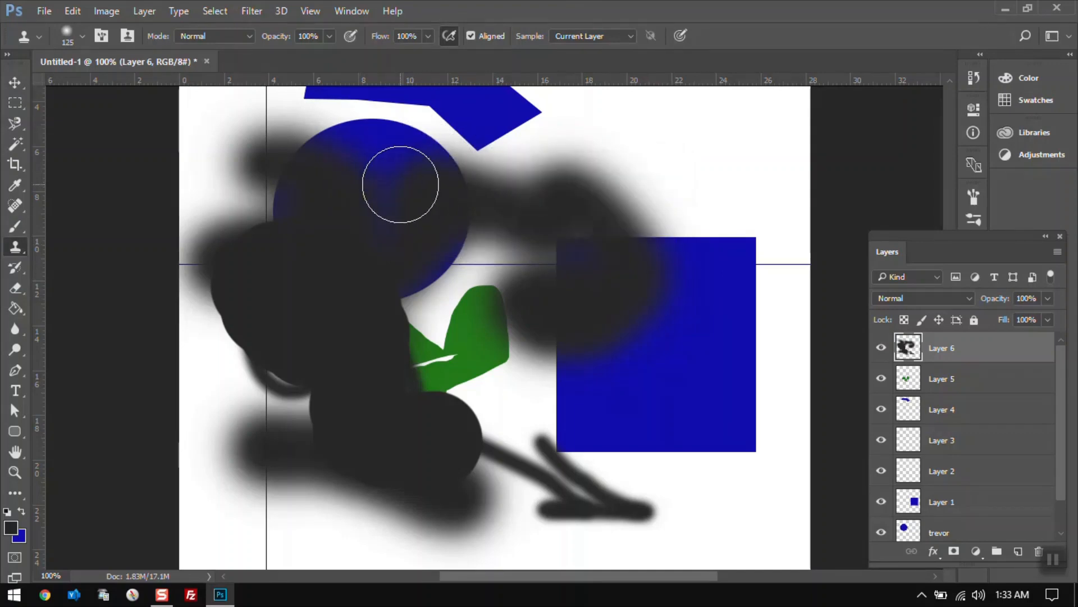
key("alt")
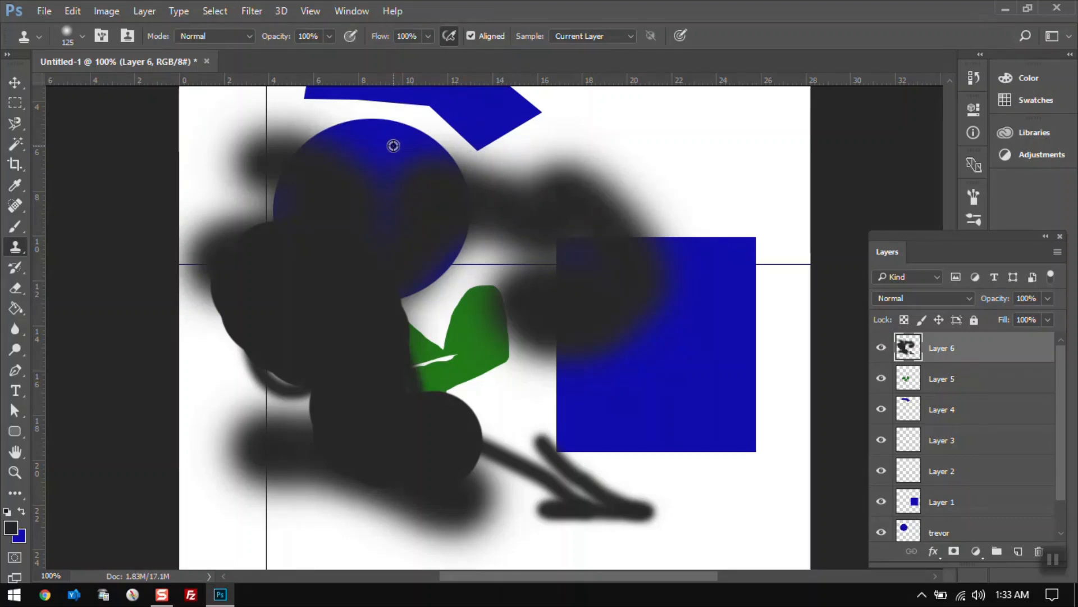
left_click(393, 146, "alt")
mouse_move(669, 146)
left_mouse_down()
mouse_move(707, 146)
mouse_move(681, 147)
mouse_move(718, 174)
mouse_move(712, 154)
mouse_move(652, 133)
mouse_move(628, 155)
mouse_move(621, 127)
mouse_move(696, 185)
mouse_move(621, 126)
mouse_move(556, 185)
mouse_move(683, 183)
mouse_move(621, 179)
mouse_move(692, 173)
left_mouse_up()
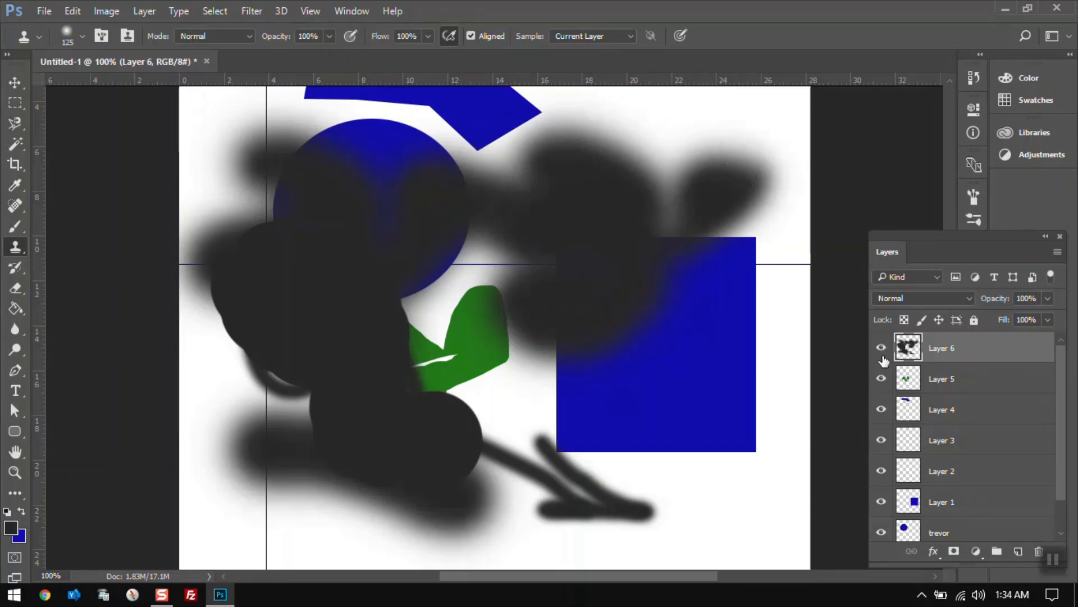
Hide and show Layer 6 to compare the painting with the shapes.
left_click(882, 349)
left_click(882, 349)
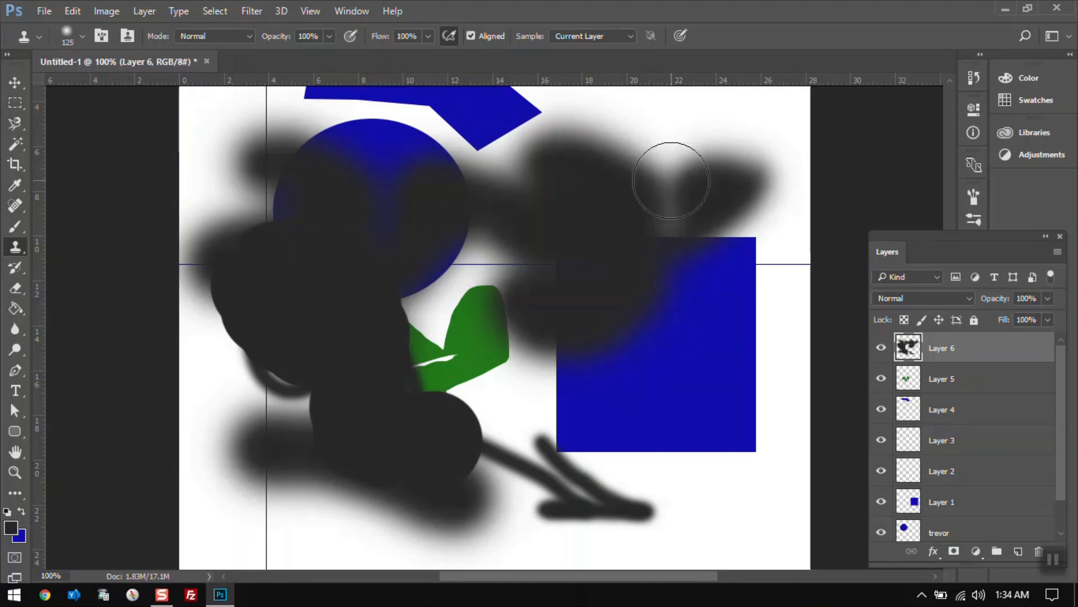
Reselect the Clone Stamp Tool, stamp spots left of the green shape and near the square, and undo the last stamp.
right_click(20, 248)
left_click(68, 248)
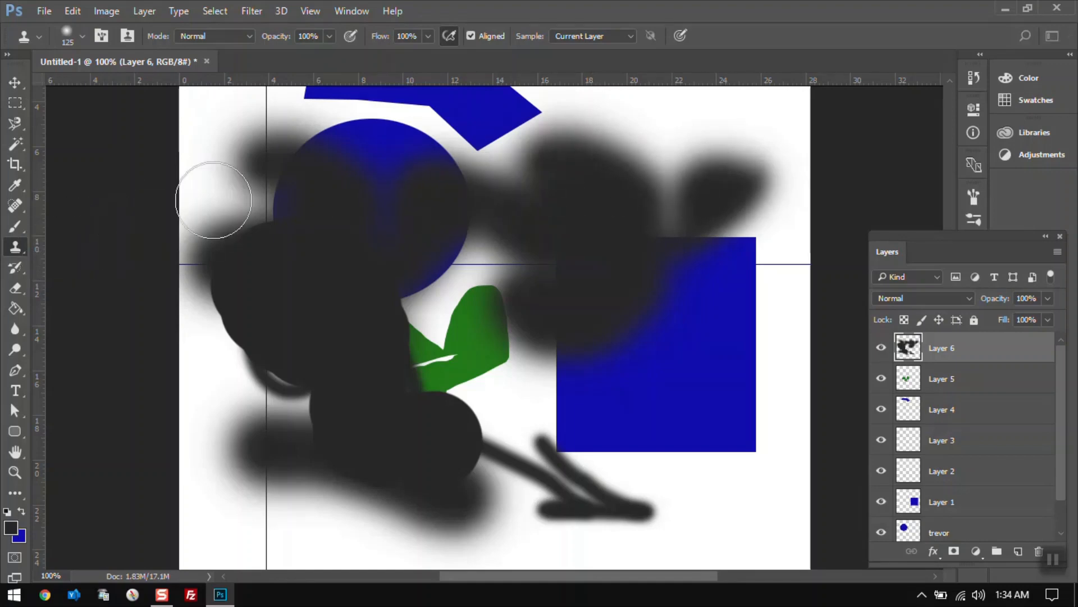
left_click(341, 305, "alt")
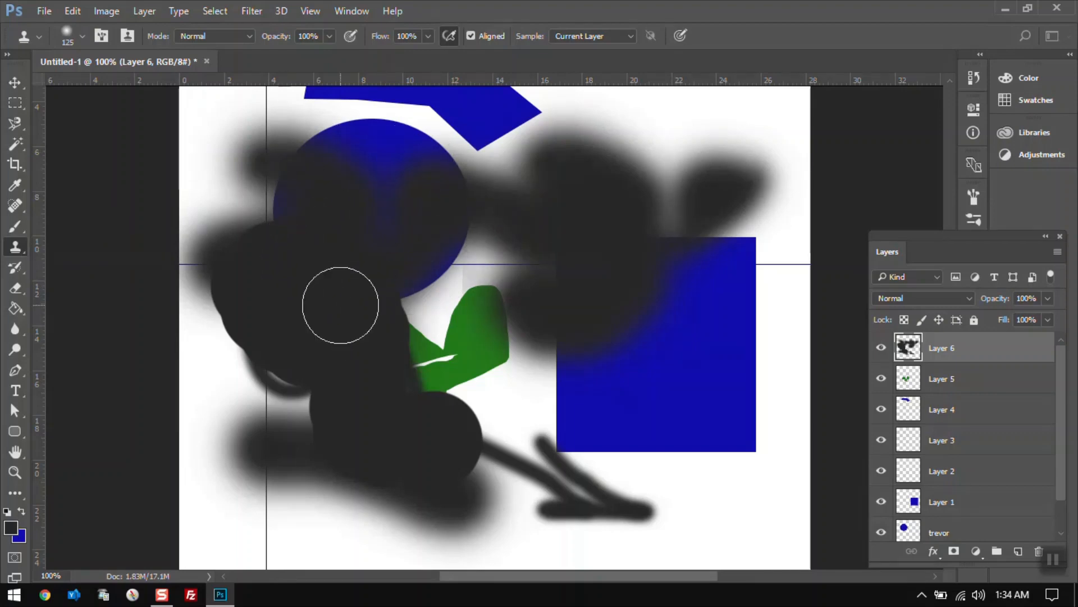
left_click(740, 225)
key("ctrl+z")
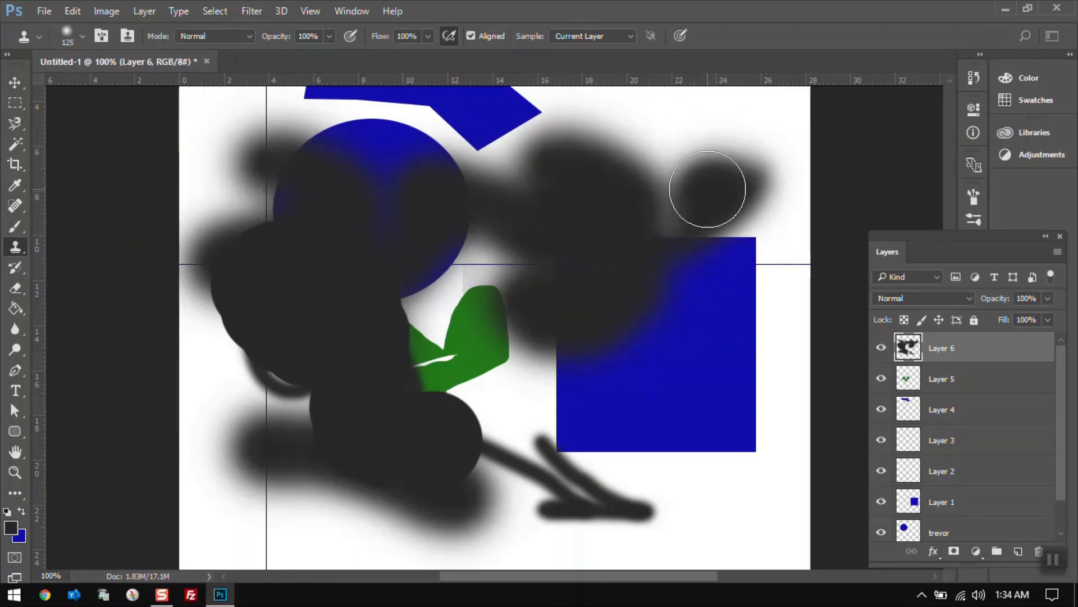
Scribble over the circle with the History Brush Tool, then undo the stroke.
left_click(14, 265)
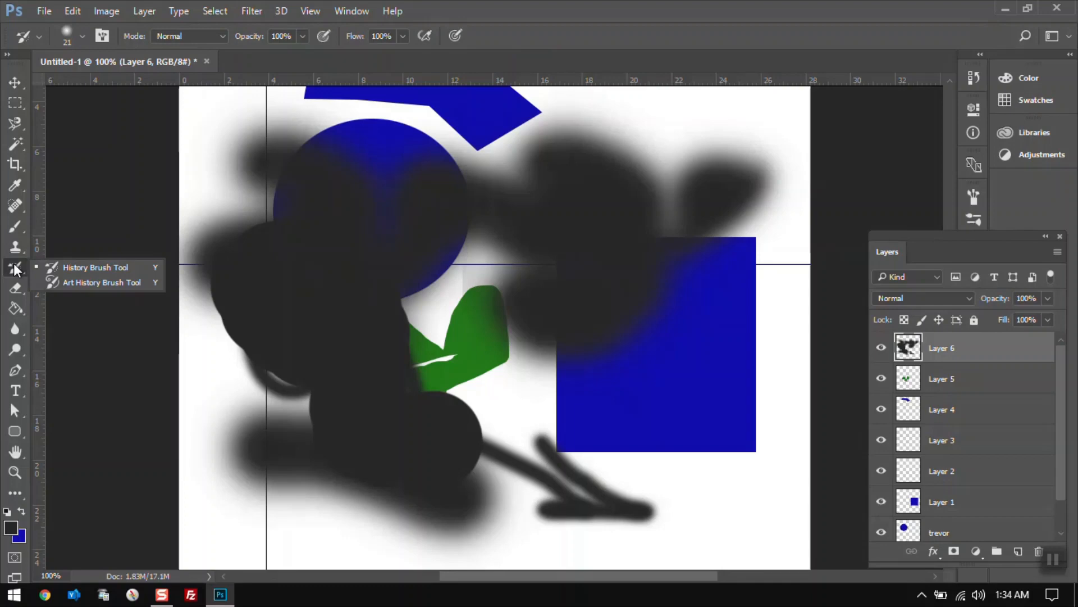
left_click(59, 269)
mouse_move(353, 258)
left_mouse_down()
mouse_move(361, 188)
mouse_move(410, 239)
mouse_move(277, 229)
mouse_move(360, 250)
mouse_move(423, 305)
left_mouse_up()
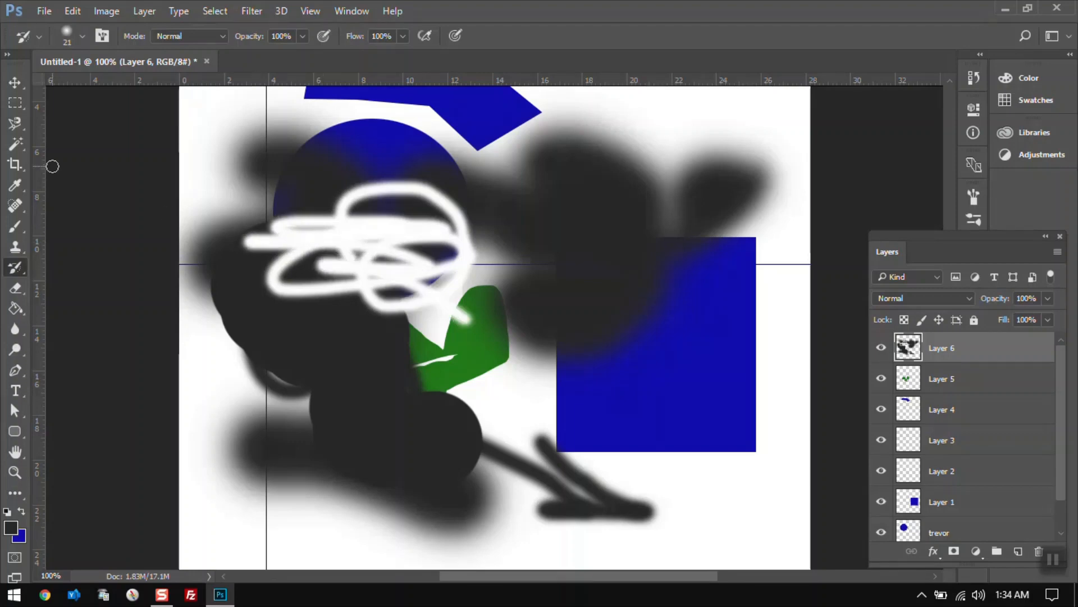
key("ctrl+z")
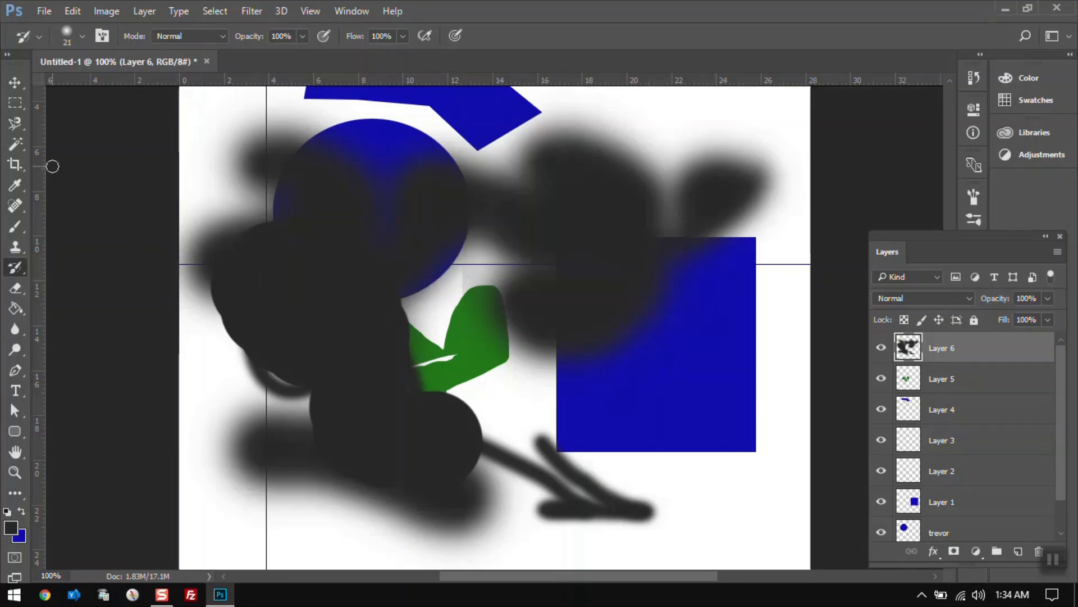
Erase the dark paint across the circle's upper area with the Eraser Tool.
left_click(19, 292)
mouse_move(403, 190)
left_mouse_down()
mouse_move(321, 183)
mouse_move(445, 186)
mouse_move(280, 178)
mouse_move(342, 169)
mouse_move(326, 141)
mouse_move(255, 183)
mouse_move(342, 236)
mouse_move(483, 236)
mouse_move(599, 172)
mouse_move(298, 217)
mouse_move(411, 209)
mouse_move(542, 157)
mouse_move(609, 179)
left_mouse_up()
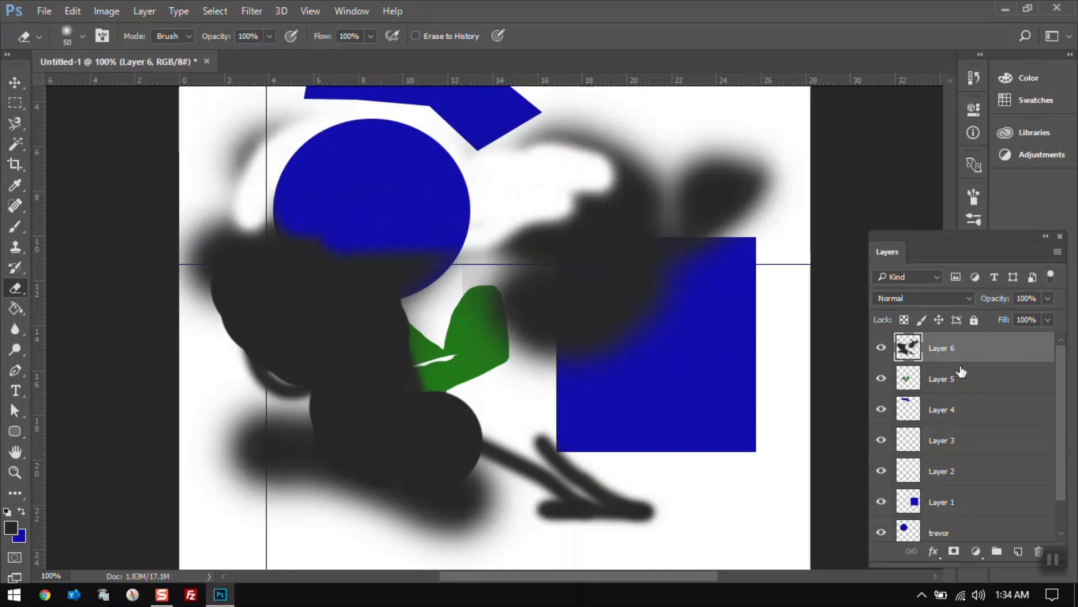
Hide and show Layer 6, then select Layer 1.
left_click(882, 349)
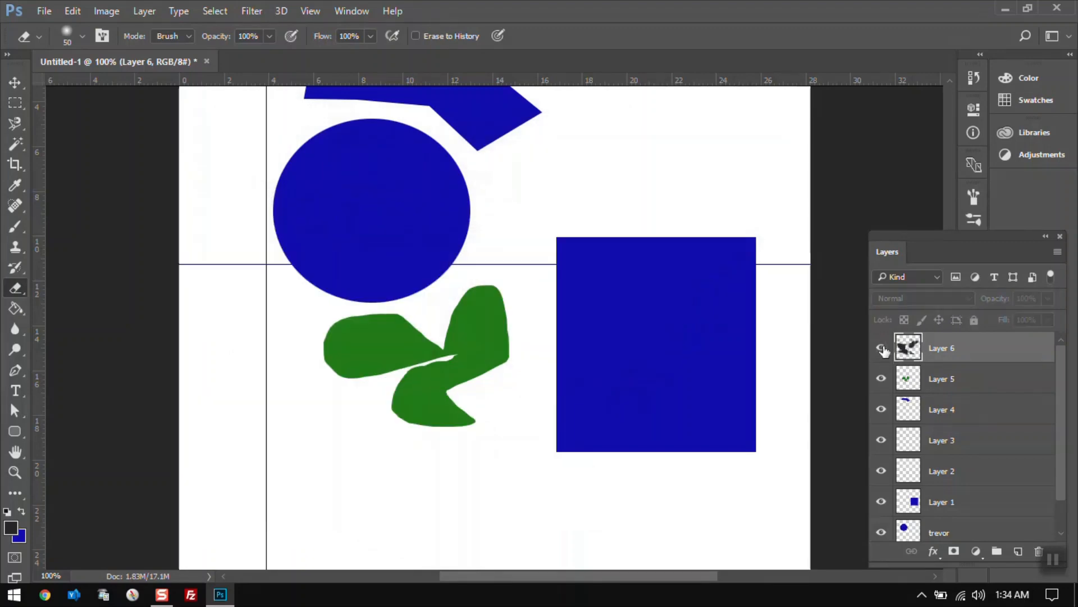
left_click(882, 348)
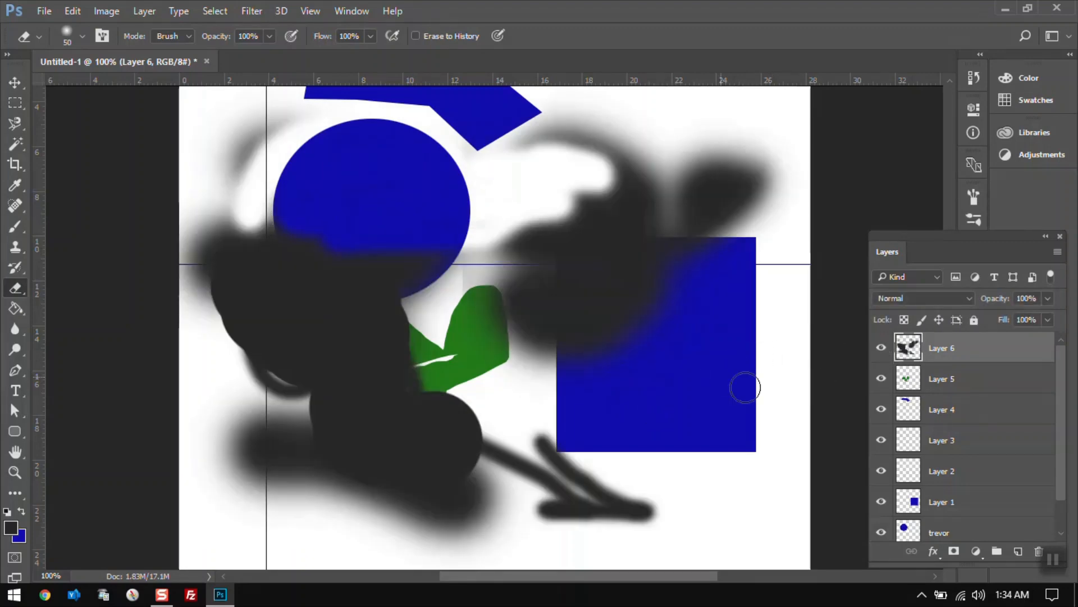
left_click(963, 510)
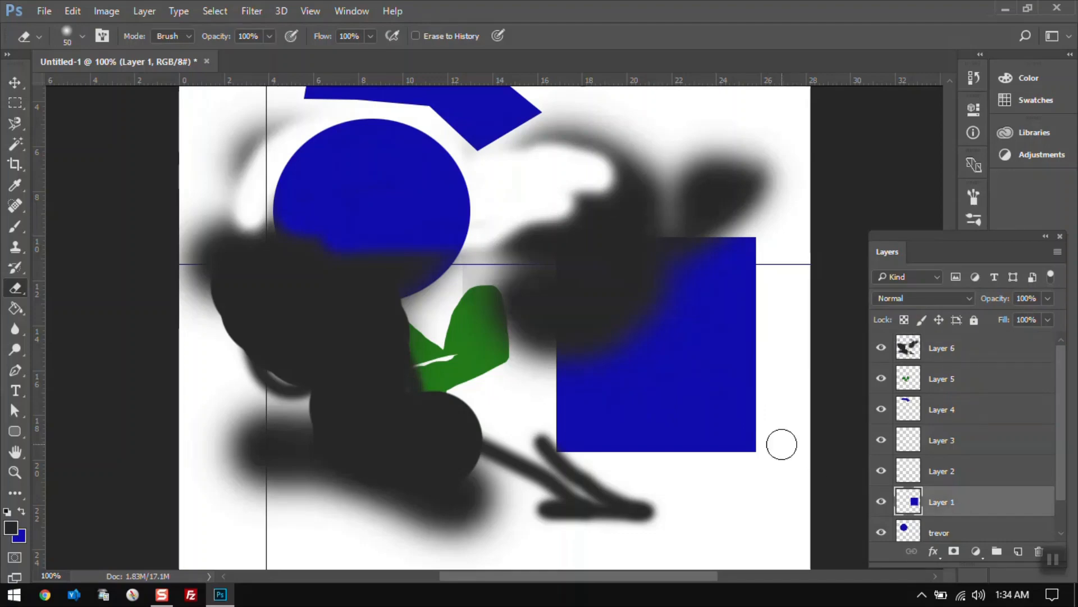
Erase the lower-right corner of the blue square on Layer 1 with the Eraser Tool.
mouse_move(780, 443)
left_mouse_down()
mouse_move(750, 415)
mouse_move(689, 406)
mouse_move(762, 450)
mouse_move(677, 395)
left_mouse_up()
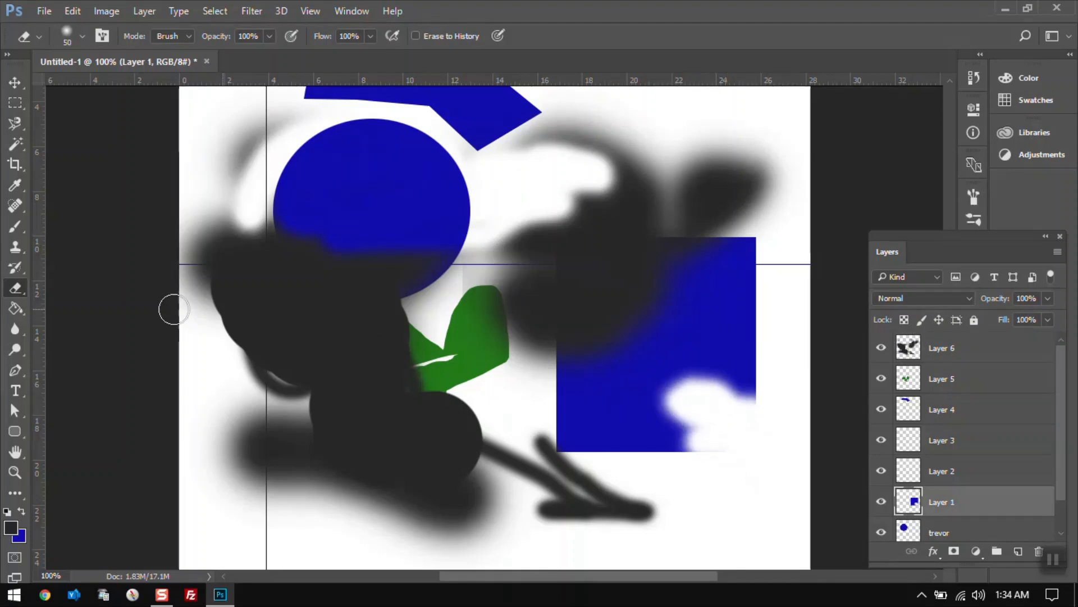
Try filling the circle area with the Paint Bucket Tool, then undo the fill.
left_click(20, 314)
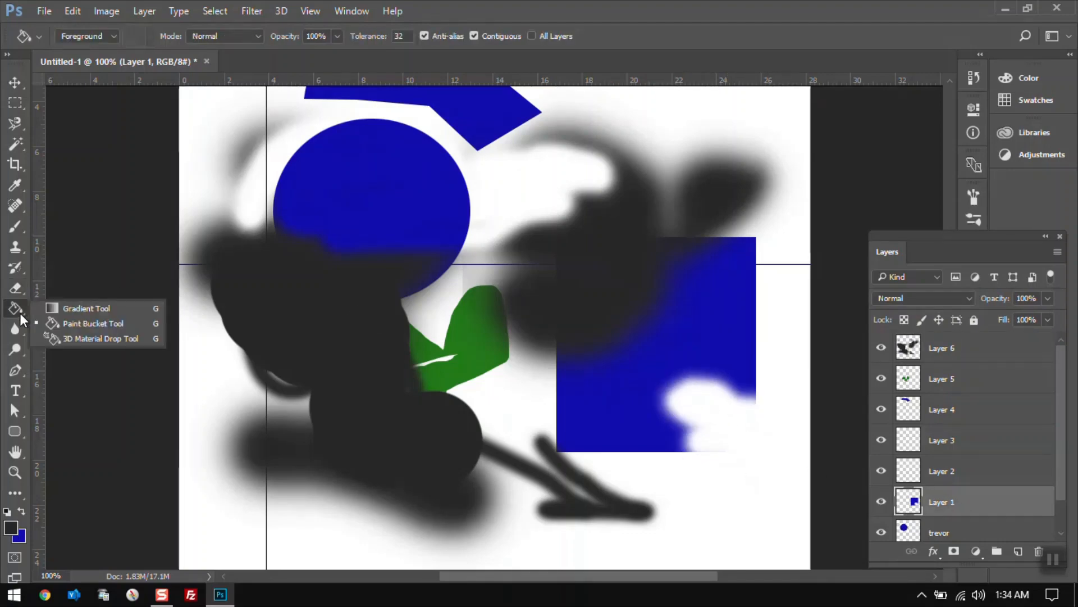
left_click(54, 323)
left_click(349, 197)
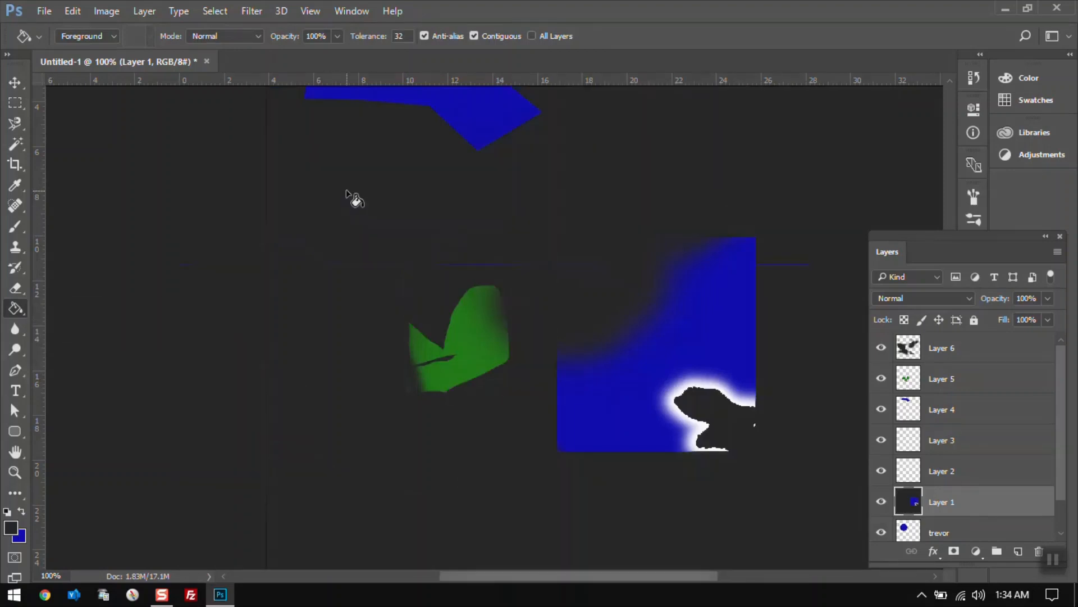
key("ctrl+z")
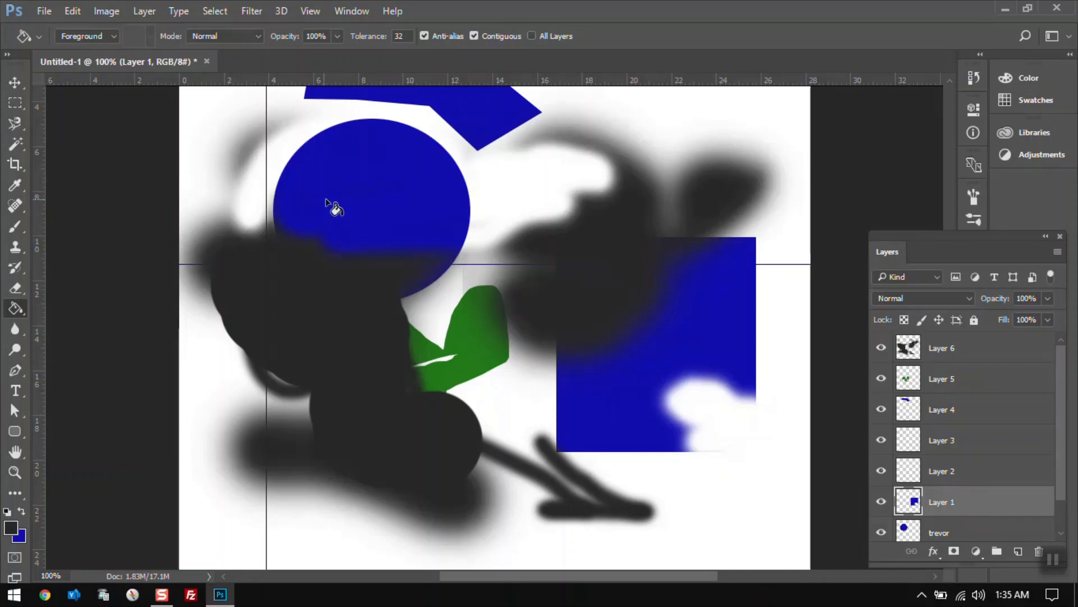
Draw a gradient over the circle with the Gradient Tool, then undo it.
right_click(14, 308)
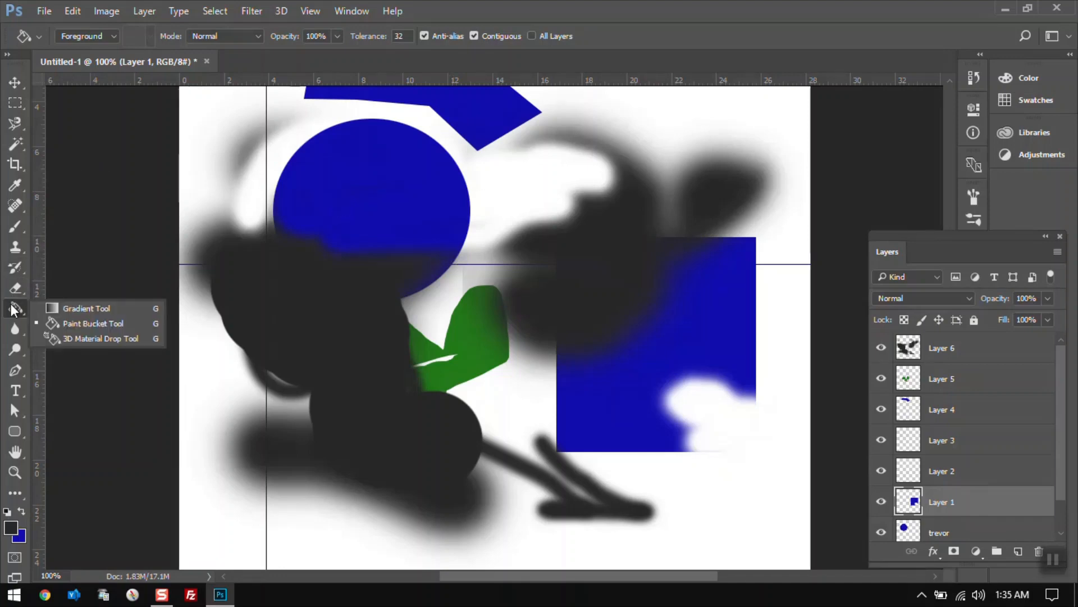
left_click(58, 309)
left_click_drag(405, 313, 401, 220)
key("ctrl+z")
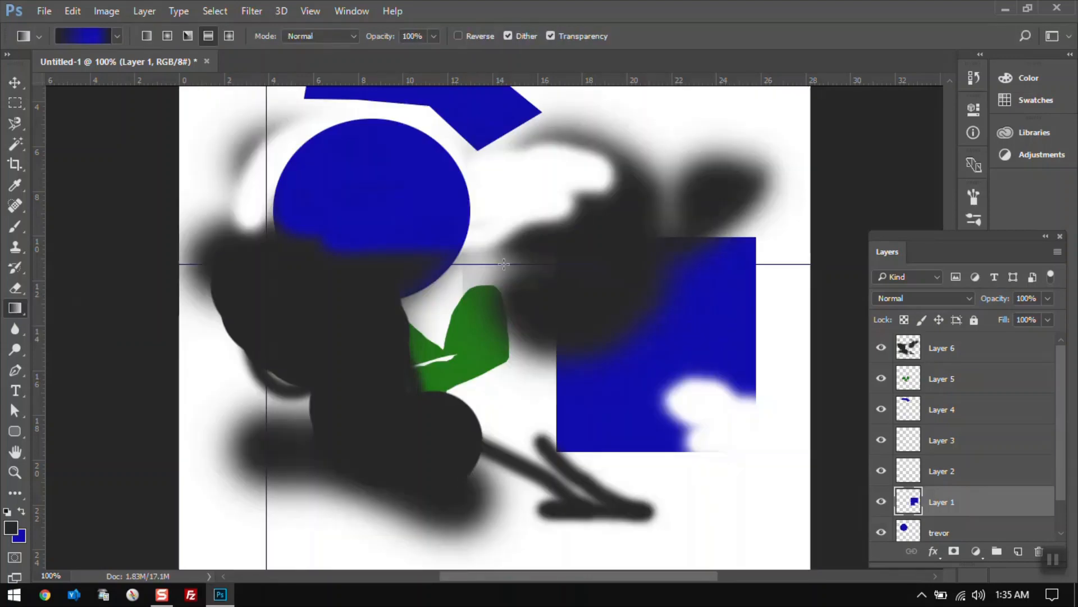
Add a new layer above Layer 6 and draw a rectangular selection over the square's upper area.
left_click(1011, 350)
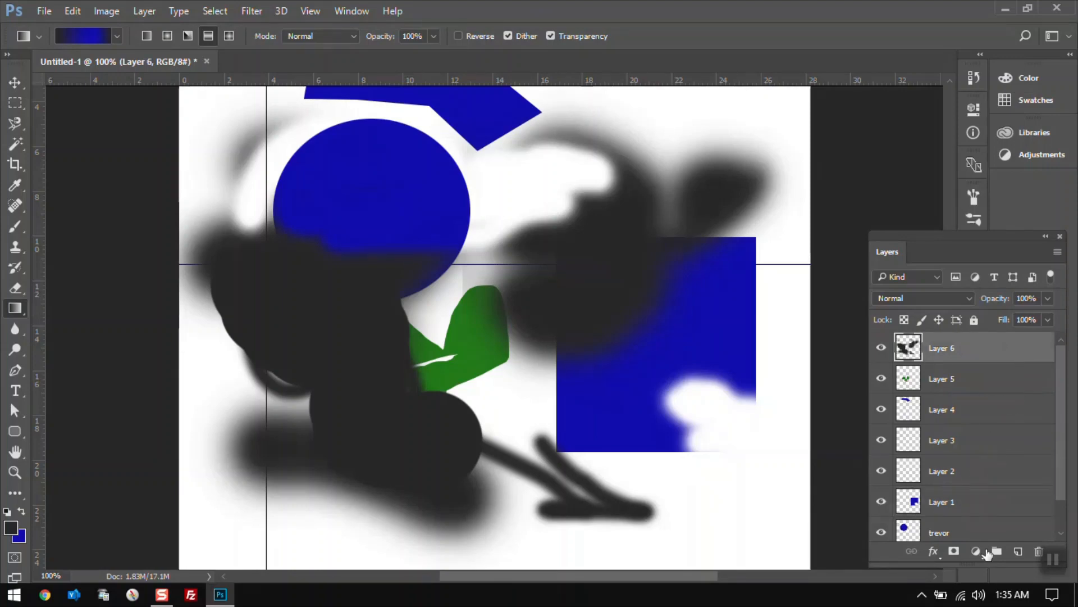
left_click(1018, 551)
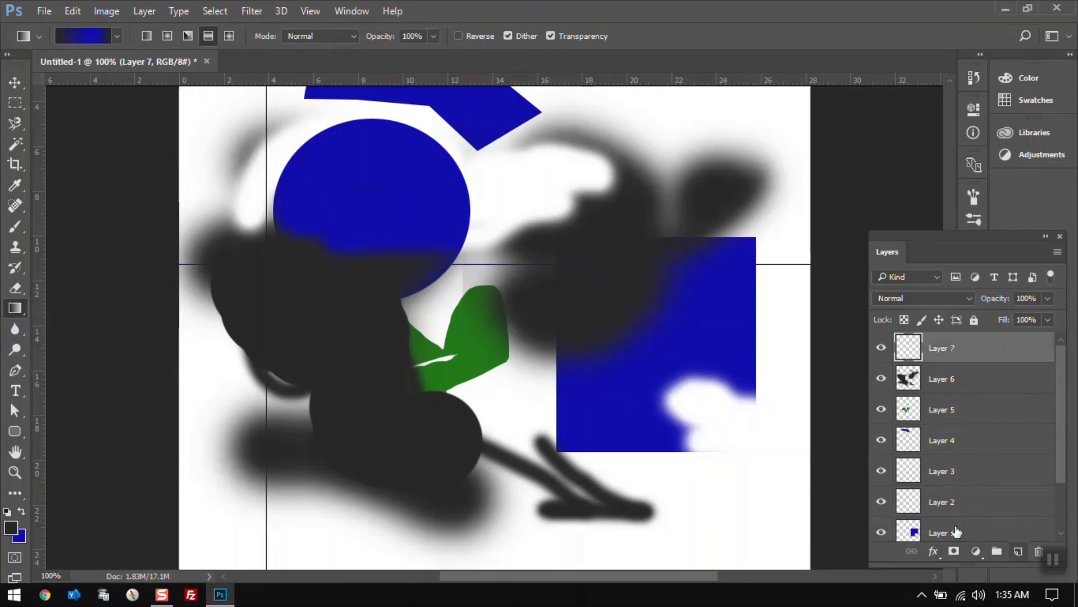
left_click(15, 103)
left_click_drag(543, 149, 716, 306)
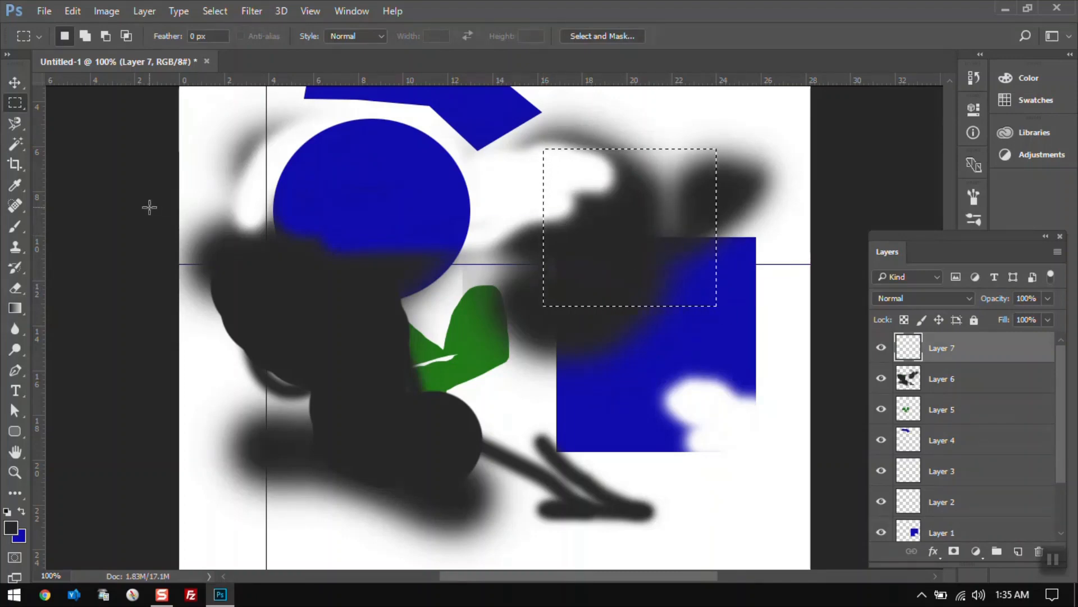
Set the foreground color to red (ff0202) and the background color to yellow in the color pickers.
left_click(9, 529)
left_click(751, 148)
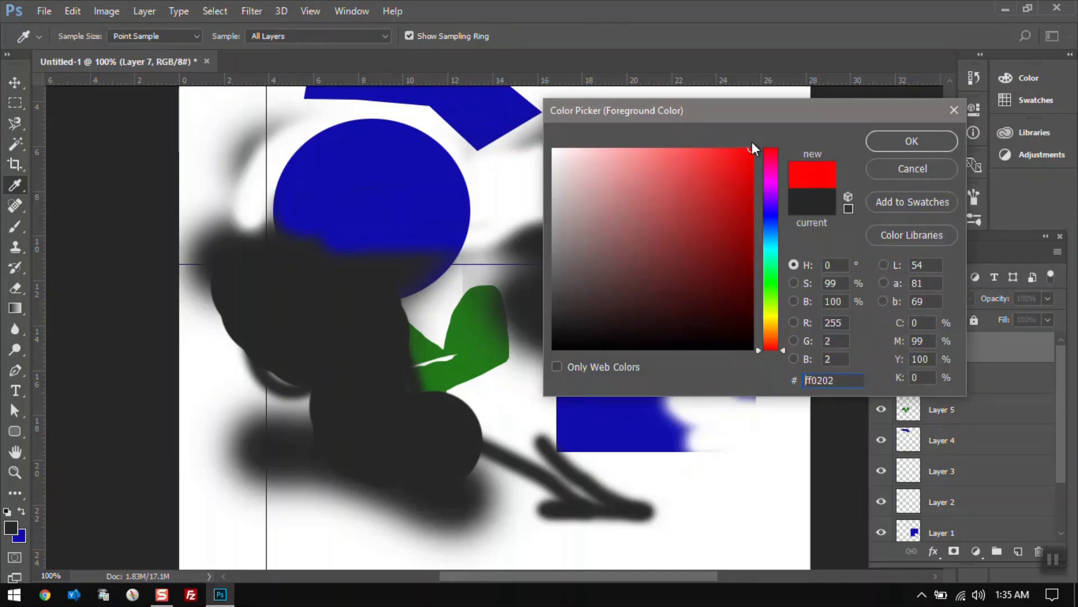
left_click(918, 141)
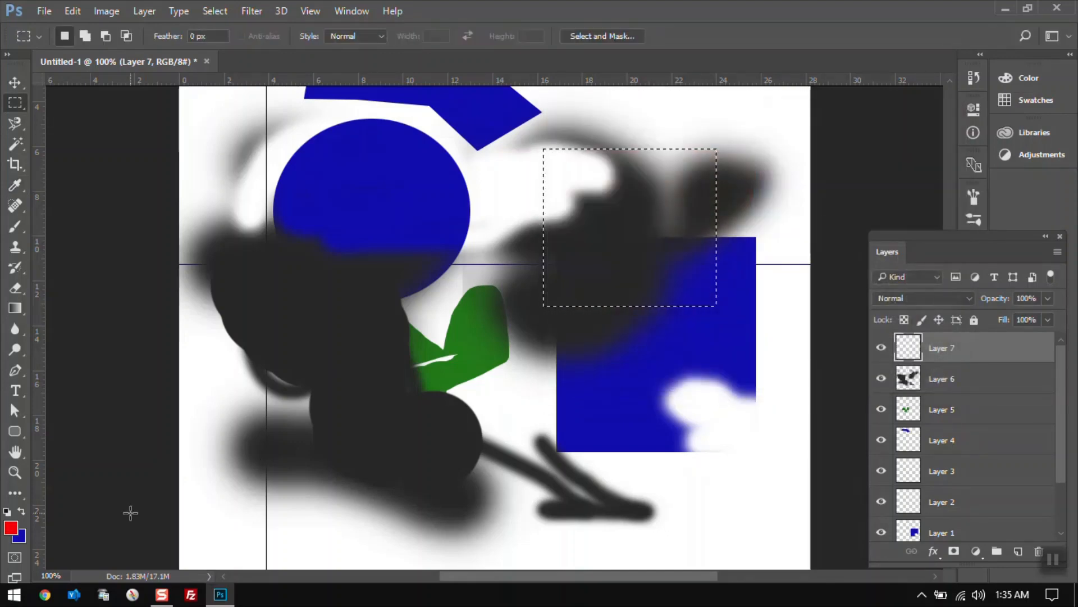
left_click(22, 540)
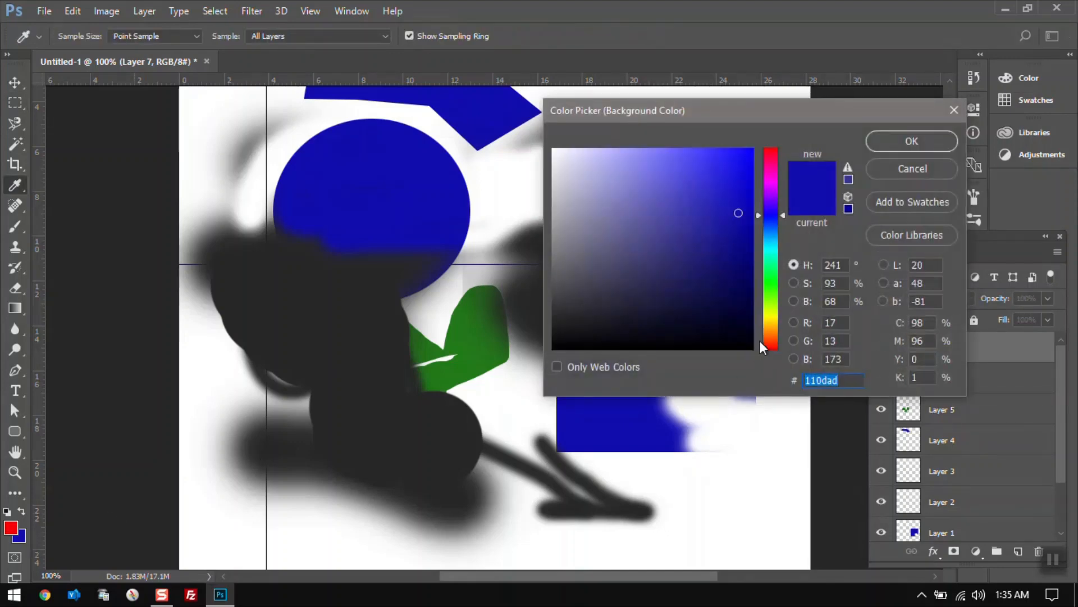
left_click(769, 313)
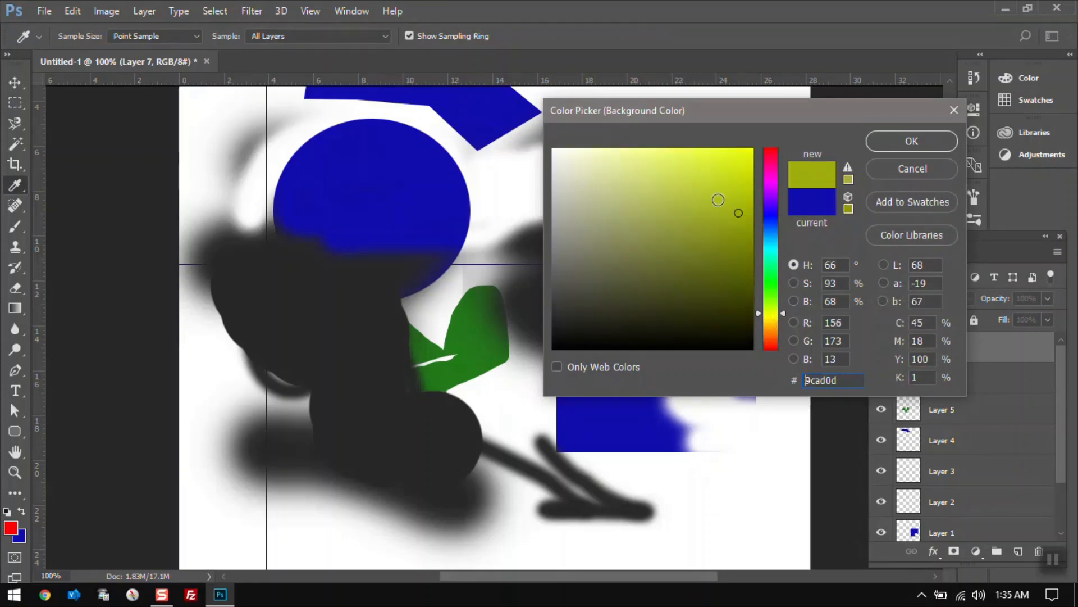
left_click_drag(718, 200, 762, 149)
left_click(870, 145)
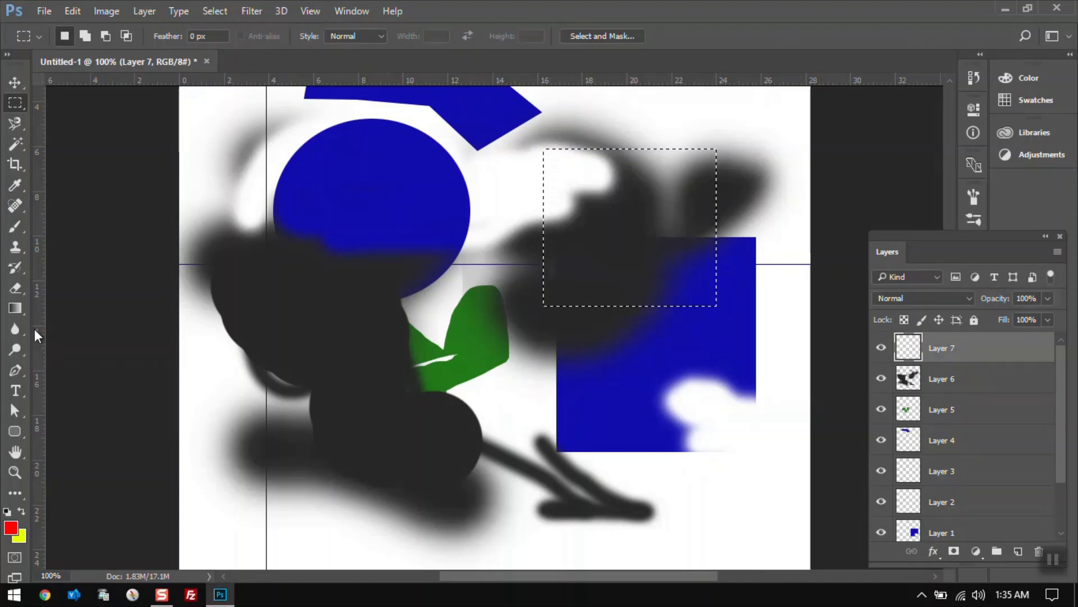
Choose the Gradient Tool with the yellow Brass preset and open the Gradient Editor.
left_click(17, 307)
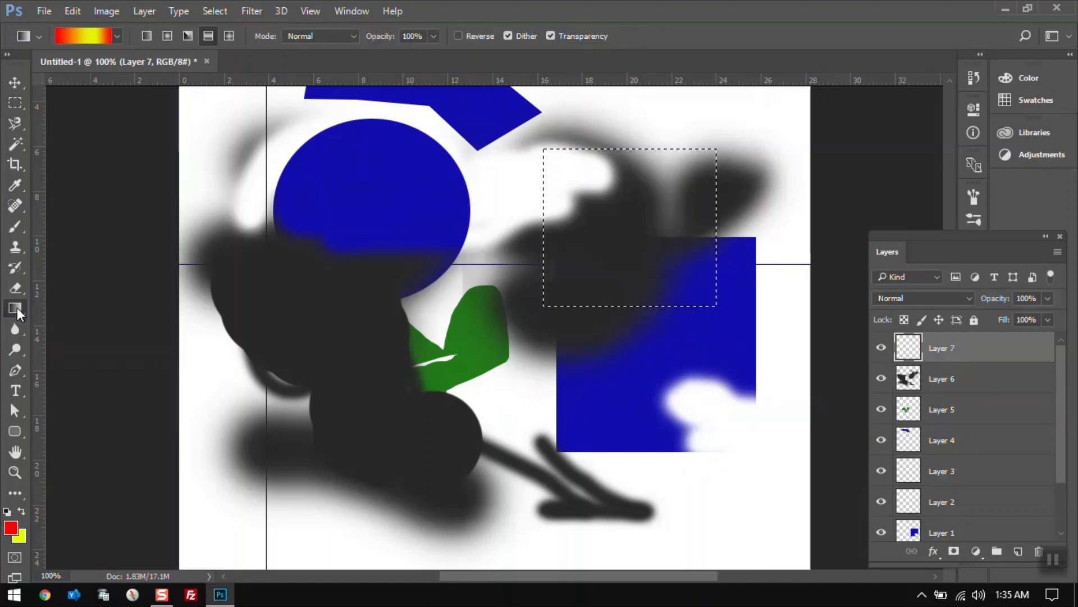
left_click(117, 36)
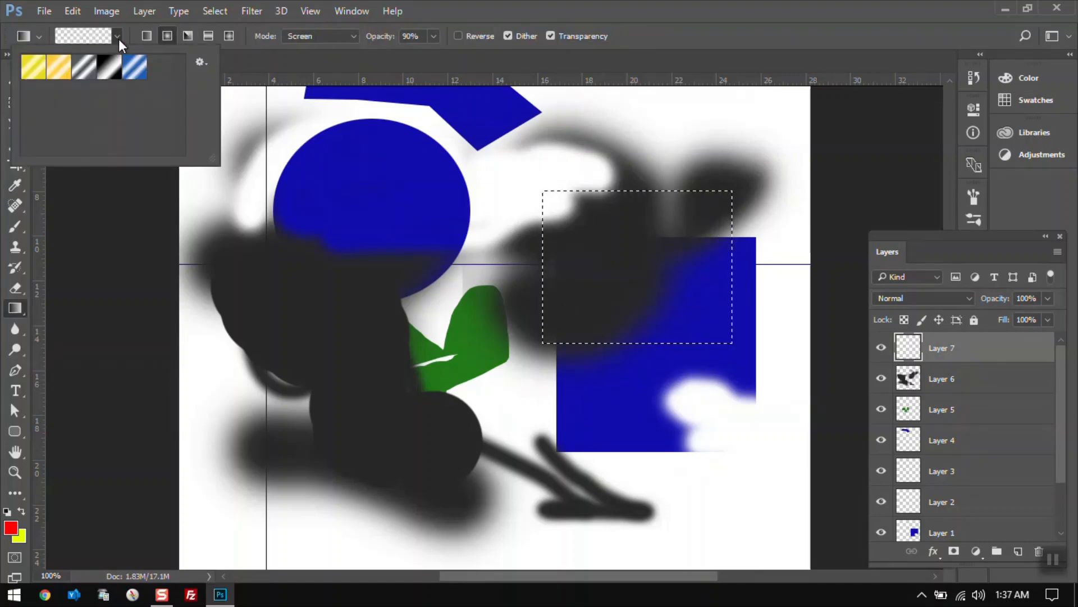
left_click(32, 67)
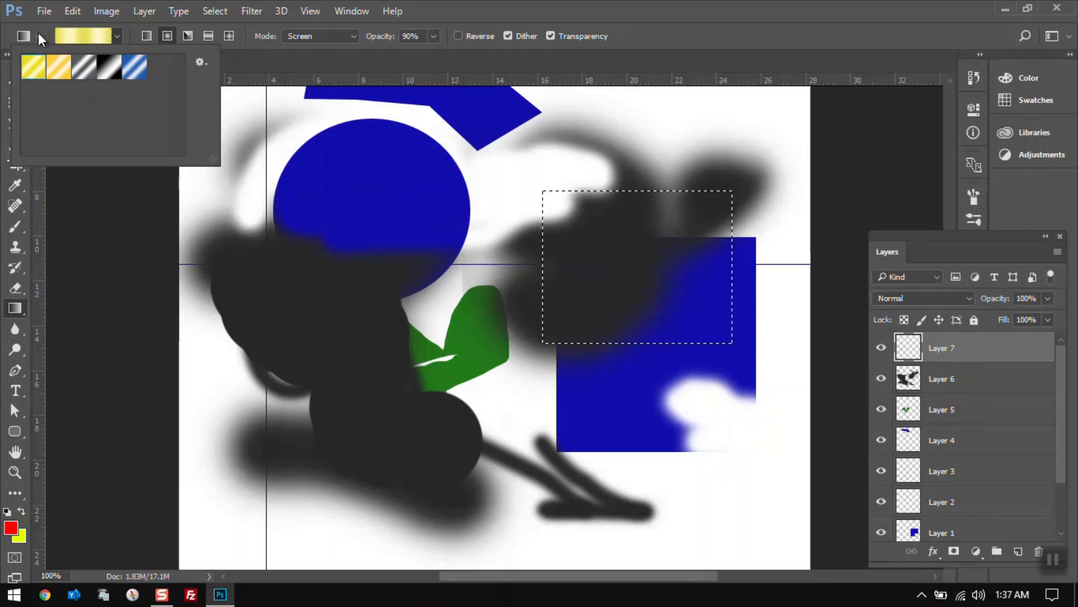
left_click(63, 33)
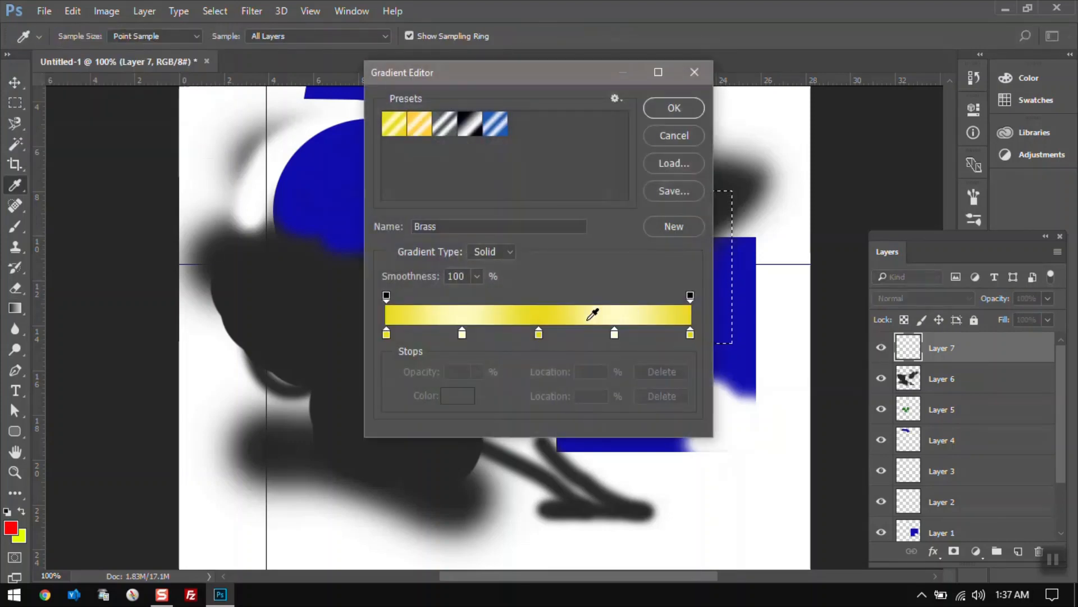
Remove the three middle color stops and set the first stop's color to red eb2323, then confirm the gradient.
left_click_drag(615, 334, 611, 353)
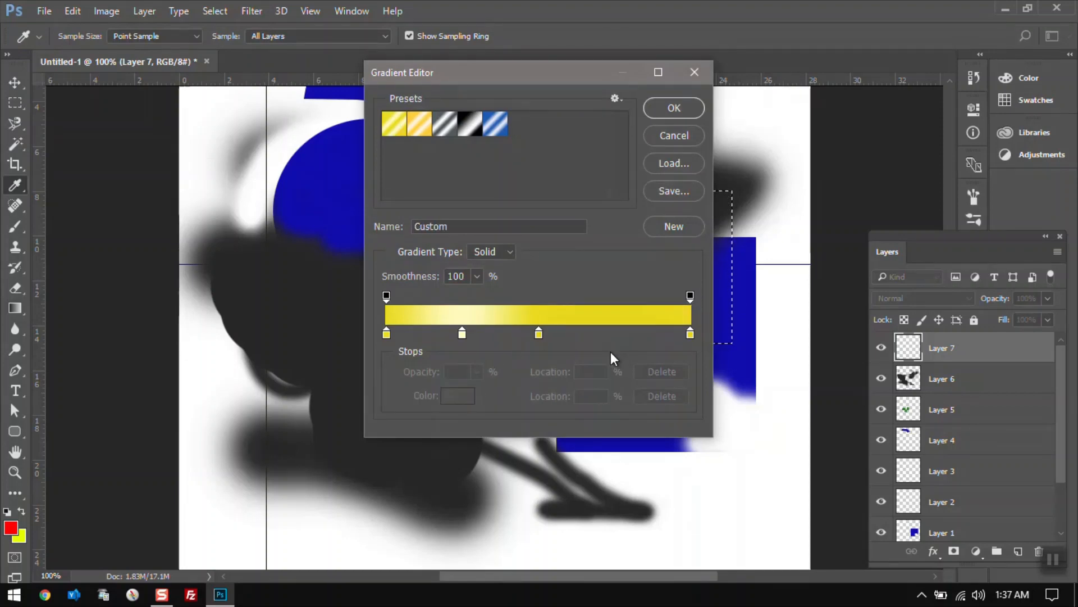
left_click_drag(538, 332, 538, 355)
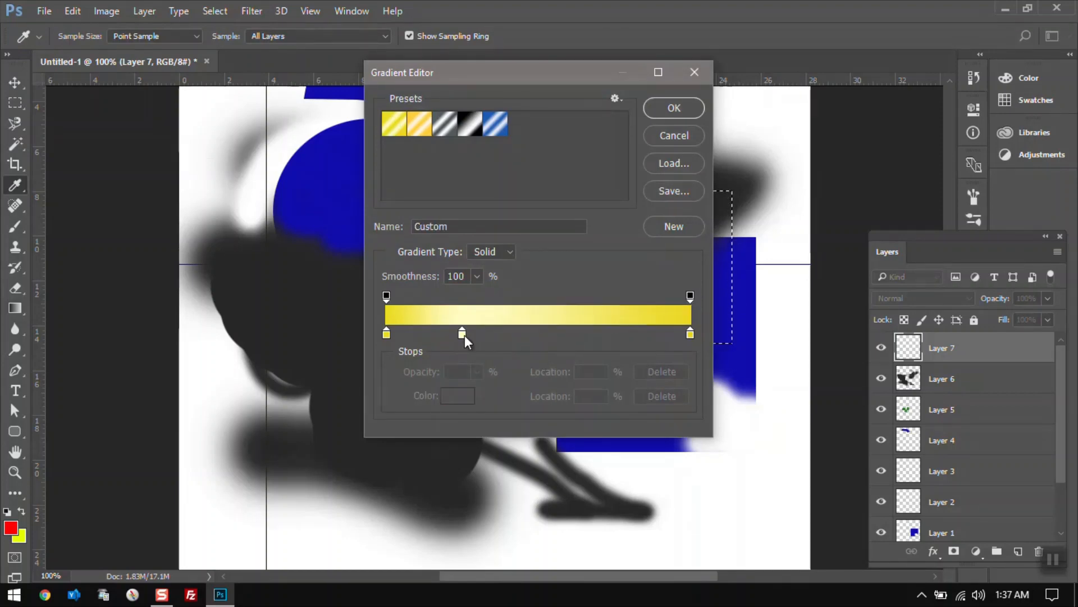
left_click_drag(464, 334, 475, 353)
left_click(386, 334)
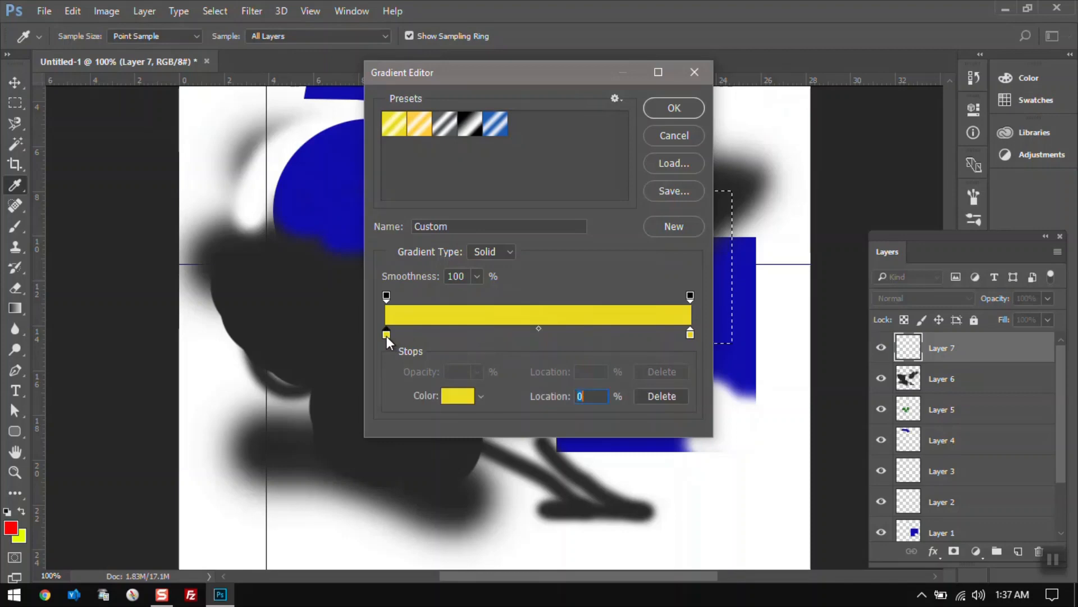
double_click(386, 335)
left_click_drag(777, 163, 777, 122)
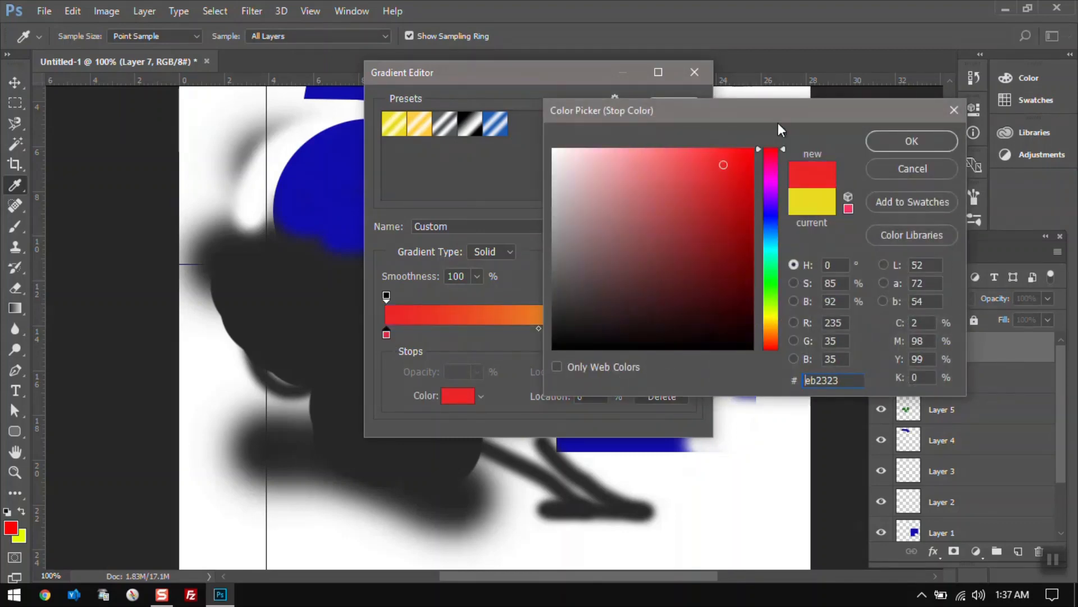
left_click(950, 147)
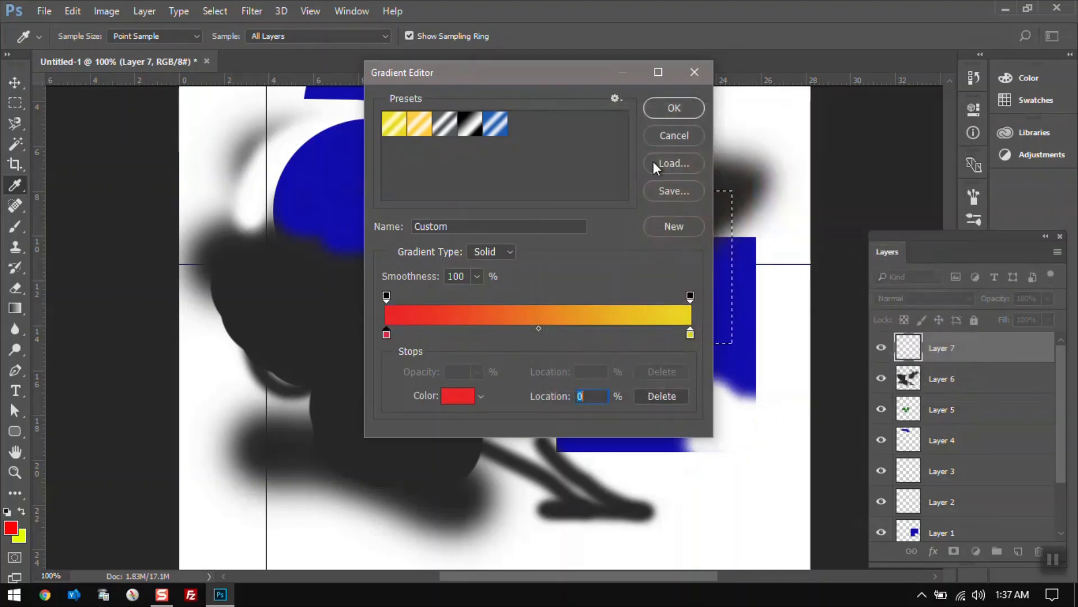
left_click(668, 109)
Fill the selection with the red-to-yellow gradient, first radial, then switching to linear.
left_click_drag(640, 306, 640, 215)
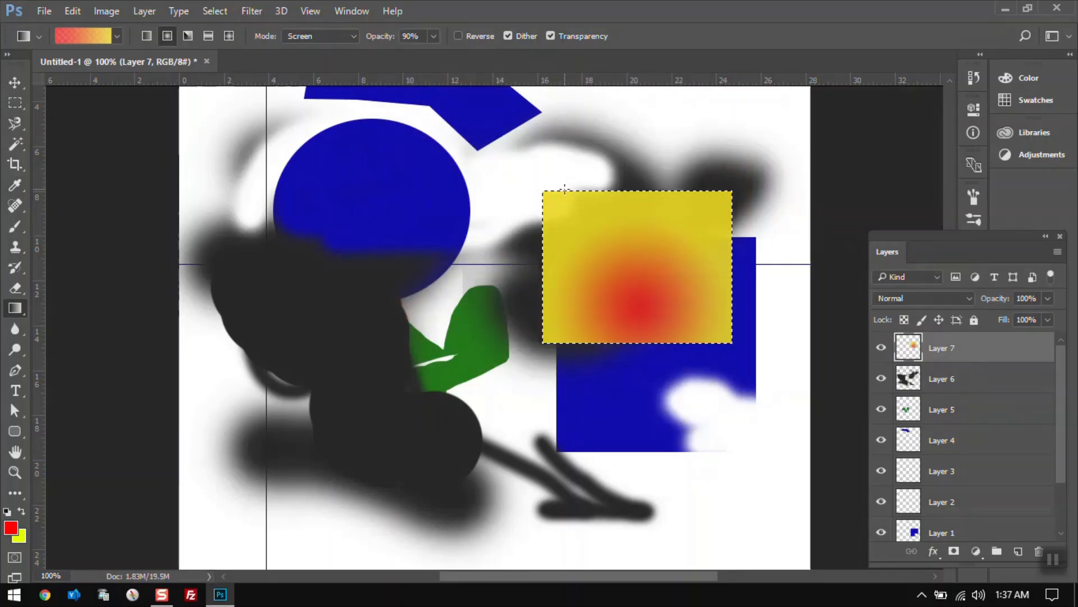
left_click_drag(623, 266, 651, 290)
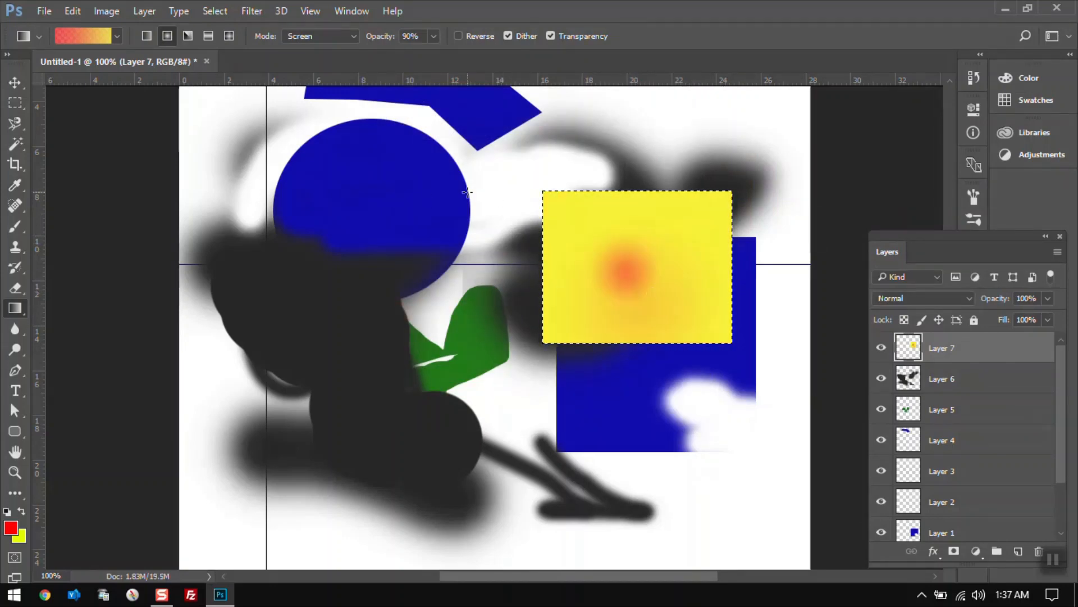
left_click(146, 36)
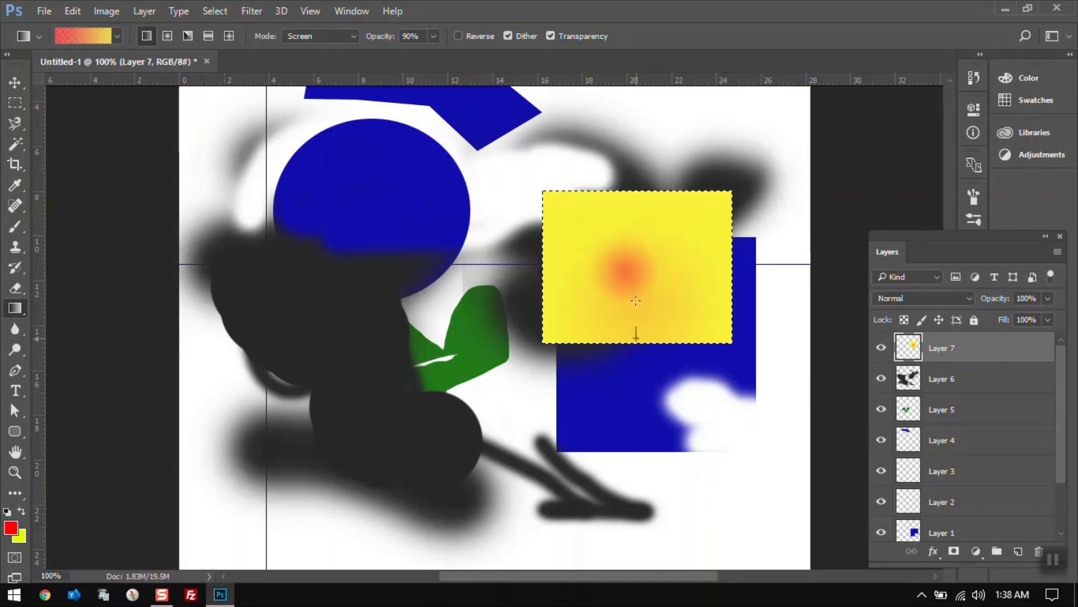
left_click_drag(632, 334, 645, 311)
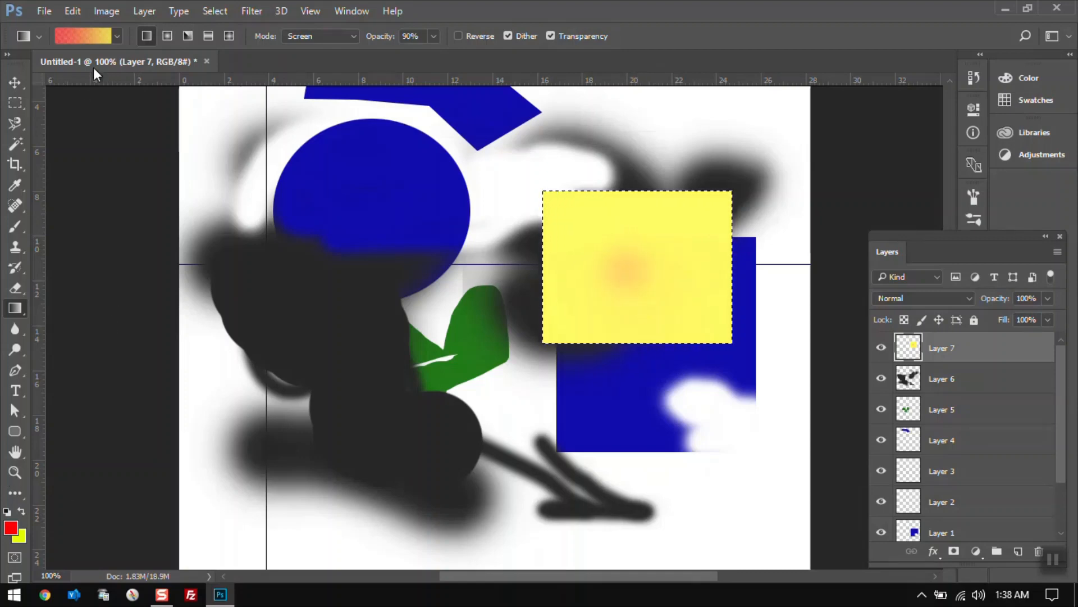
Move the red stop to 26% and the yellow stop to 79% in the Gradient Editor.
left_click(76, 35)
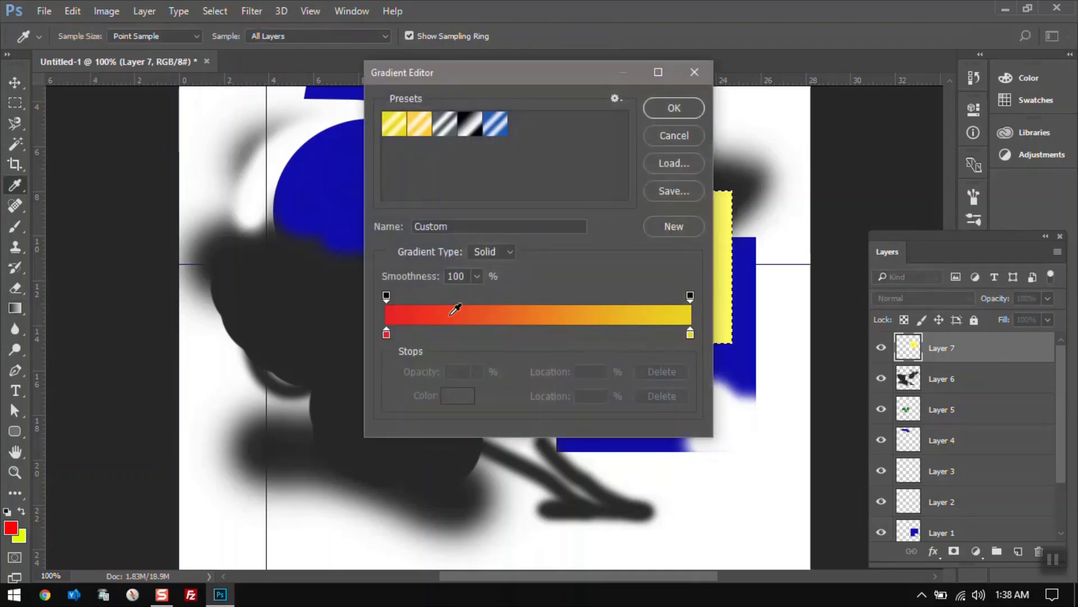
left_click_drag(387, 334, 511, 329)
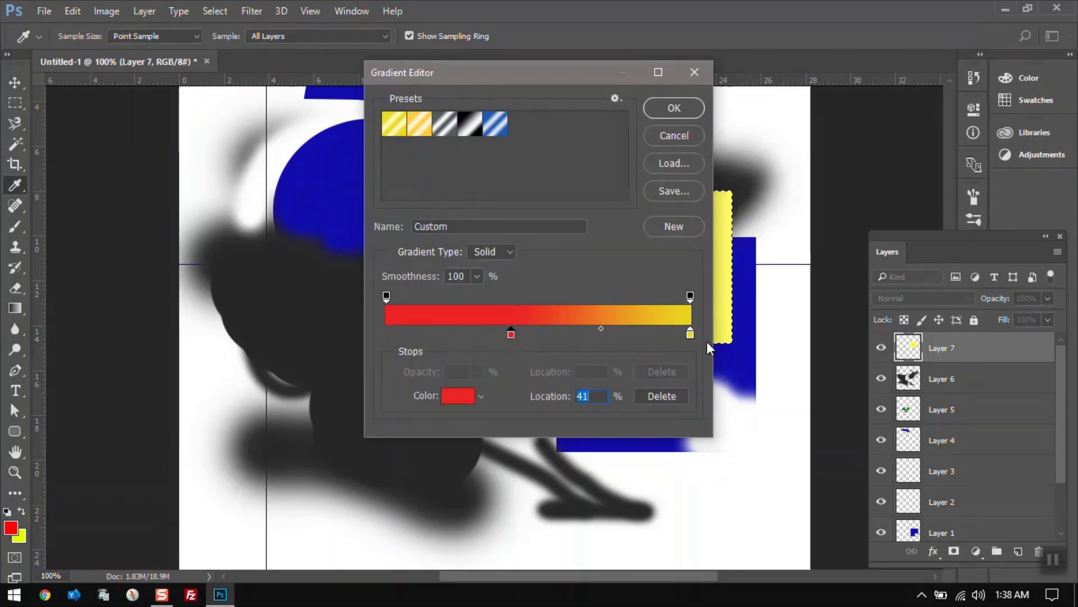
left_click_drag(689, 334, 627, 332)
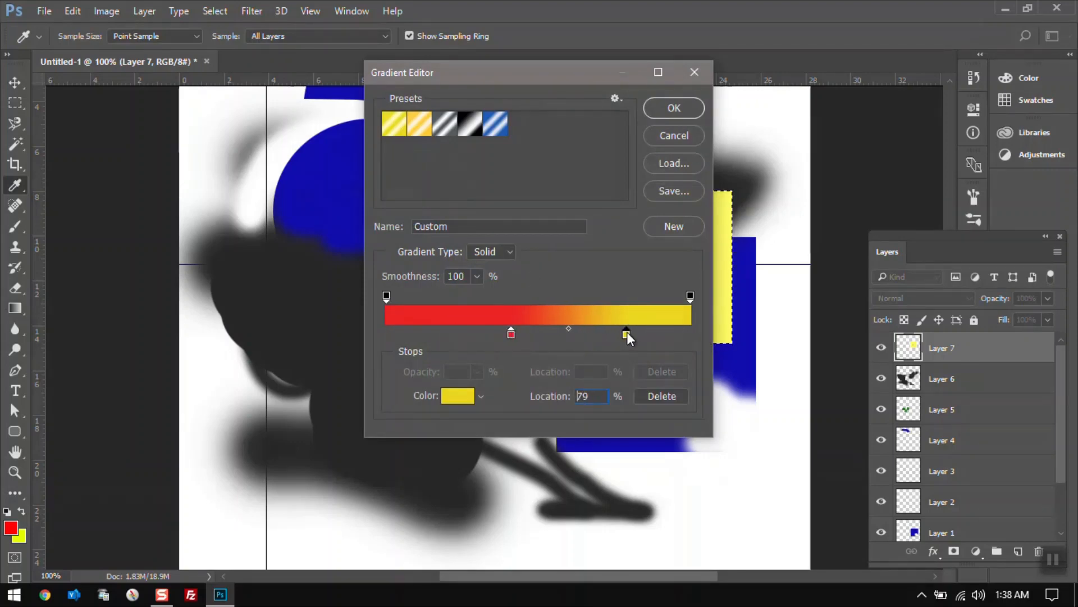
left_click_drag(511, 334, 464, 334)
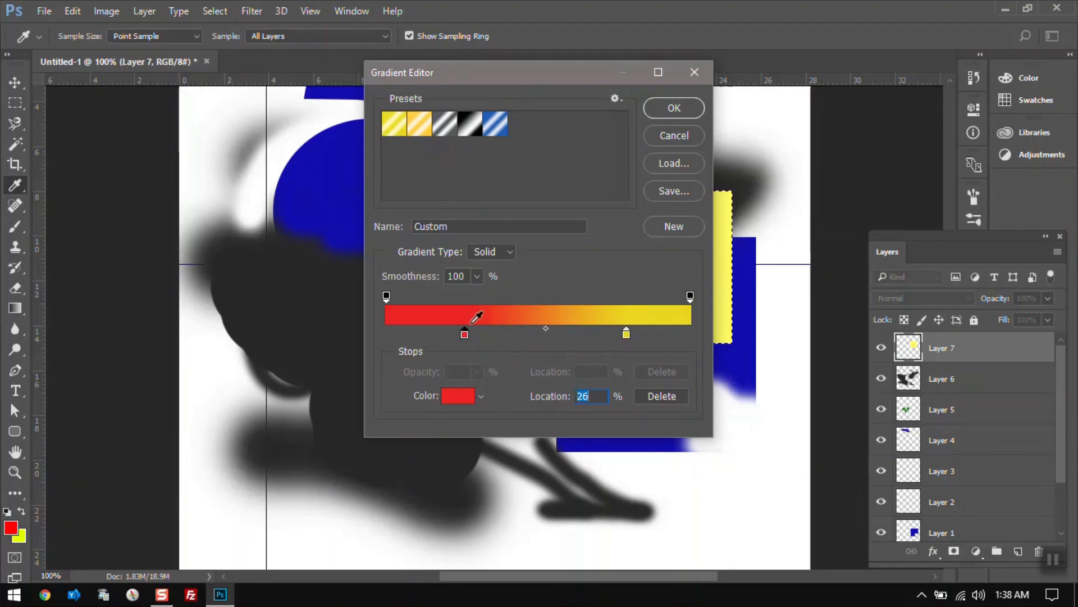
left_click(665, 114)
Apply the linear gradient to the selection three more times with upward drags.
mouse_move(663, 301)
left_mouse_down()
mouse_move(652, 219)
mouse_move(650, 315)
left_mouse_up()
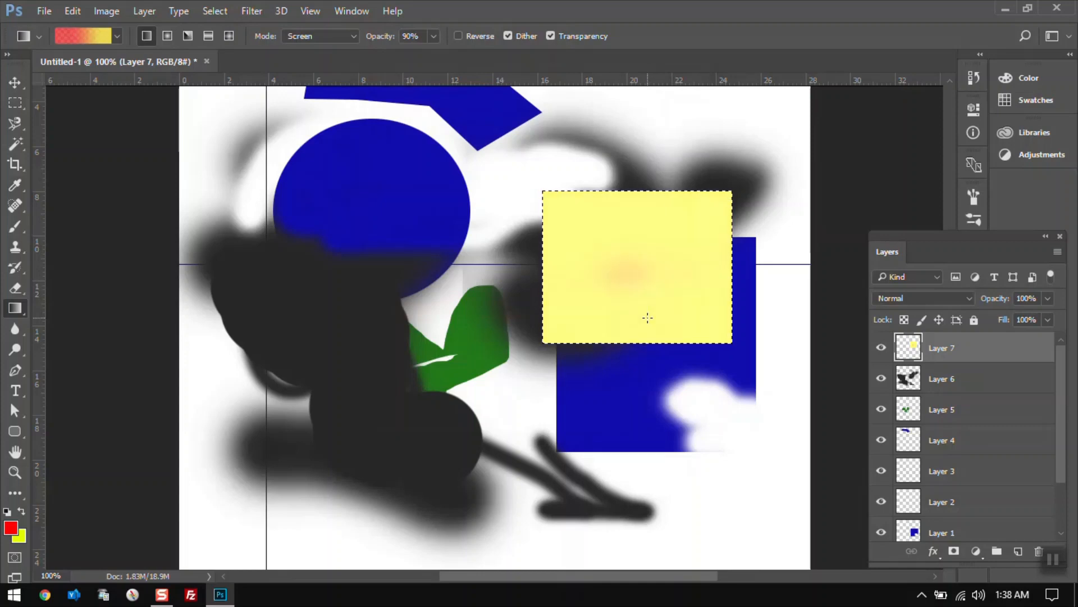
left_click_drag(650, 393, 640, 271)
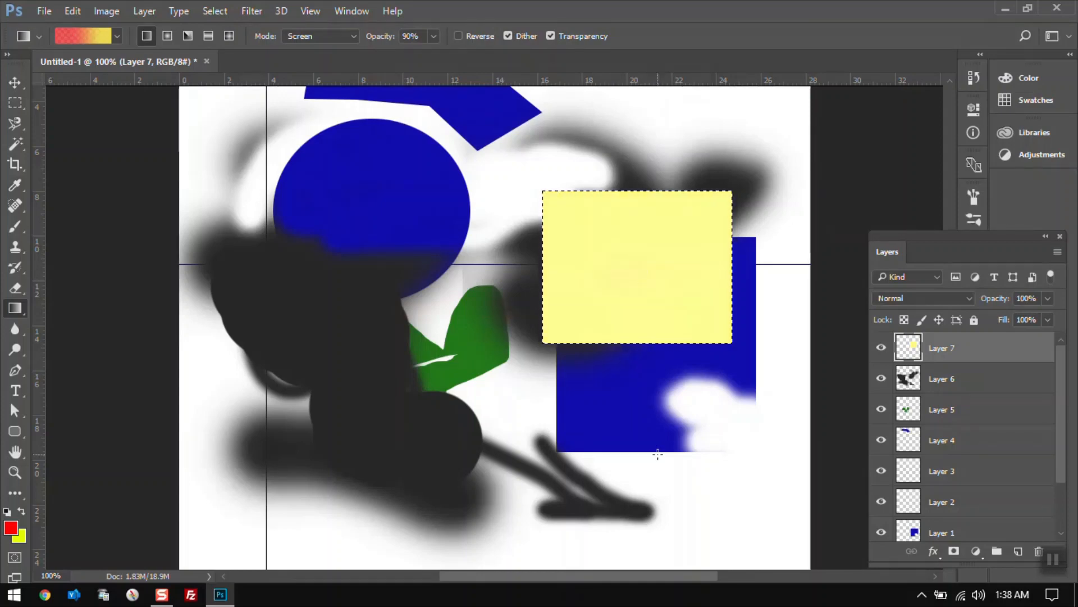
left_click_drag(657, 448, 641, 297)
left_click(1051, 558)
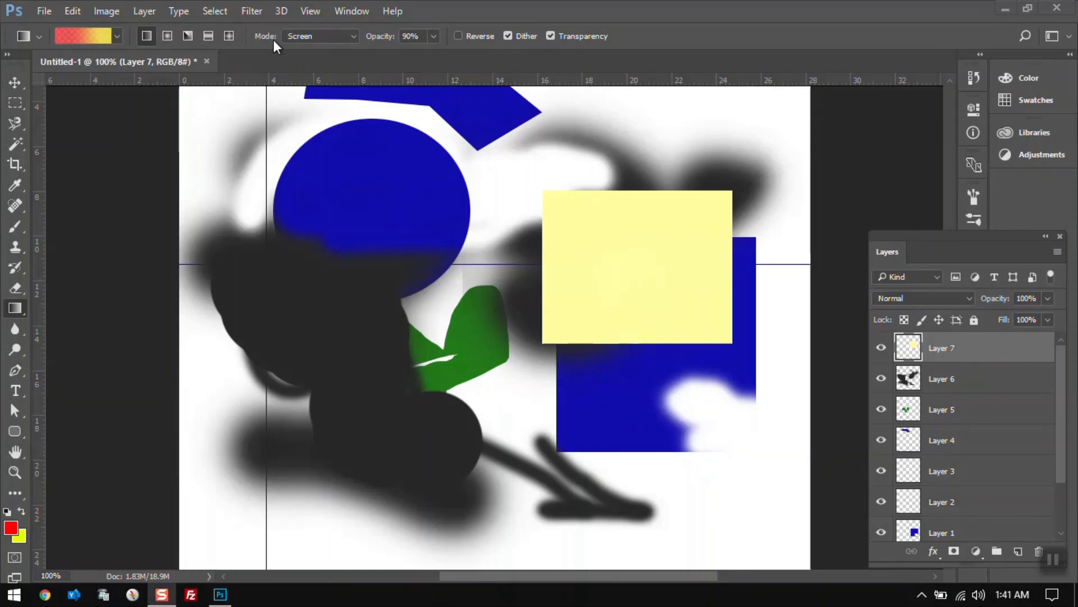
Set the gradient to Normal mode at 100% opacity and refill the square with a left-to-right red-to-yellow linear gradient.
left_click(356, 37)
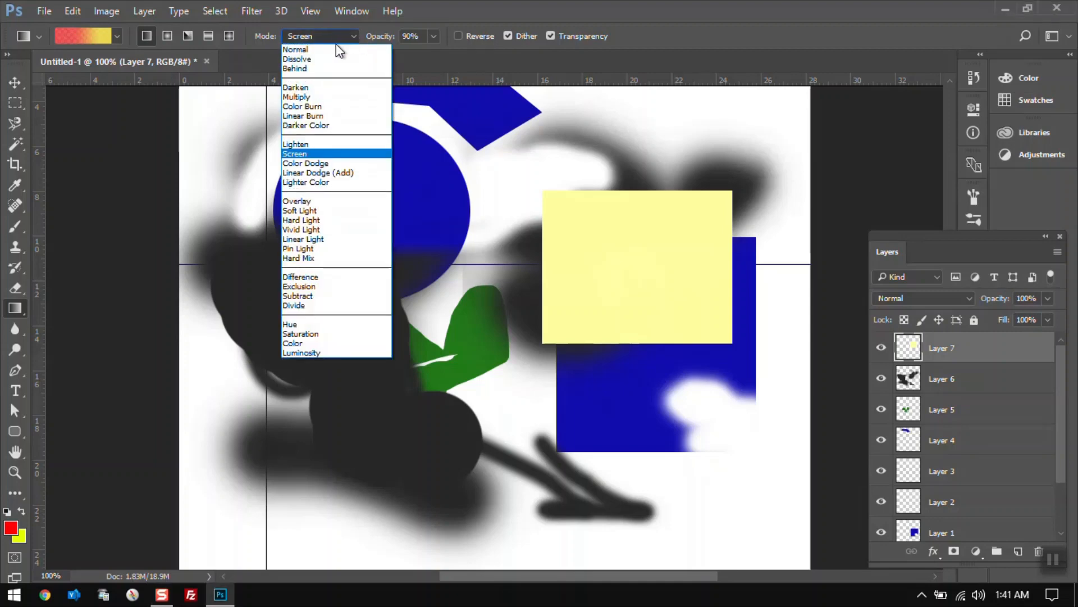
left_click(336, 49)
left_click(434, 37)
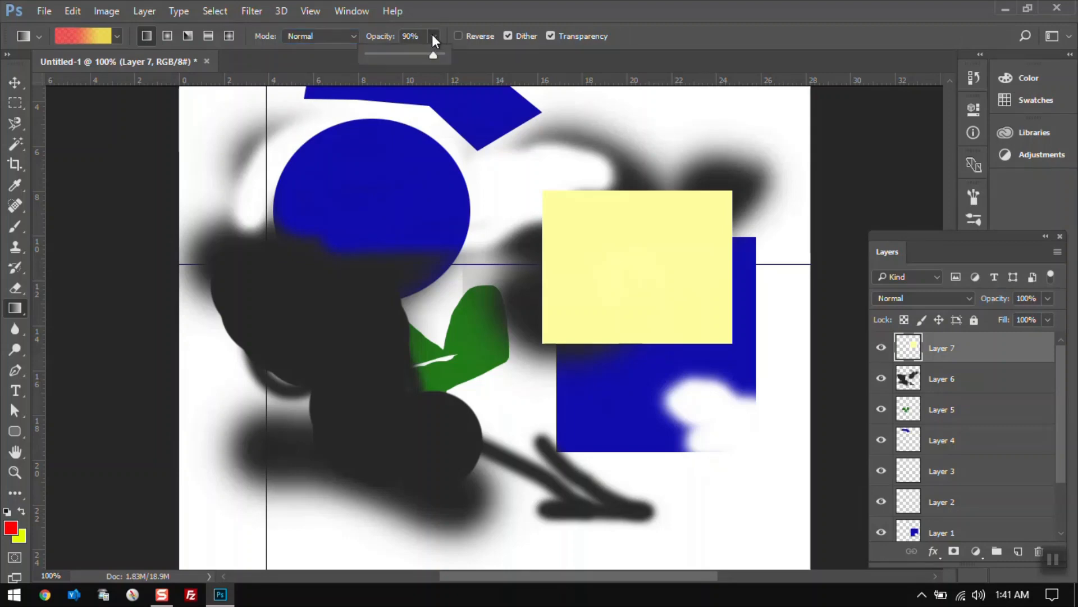
left_click_drag(434, 55, 456, 56)
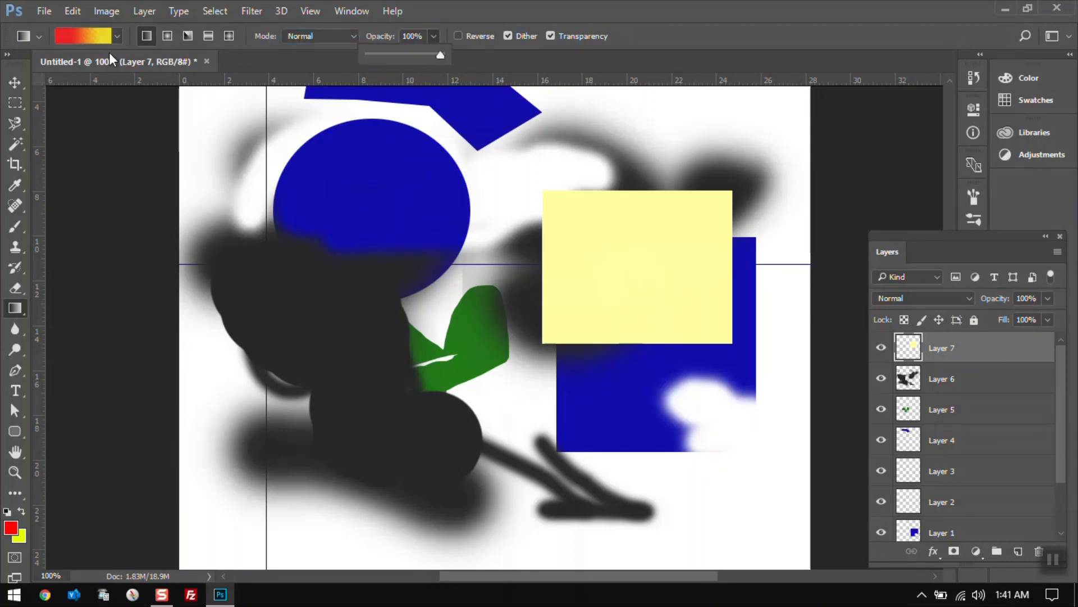
left_click(621, 279)
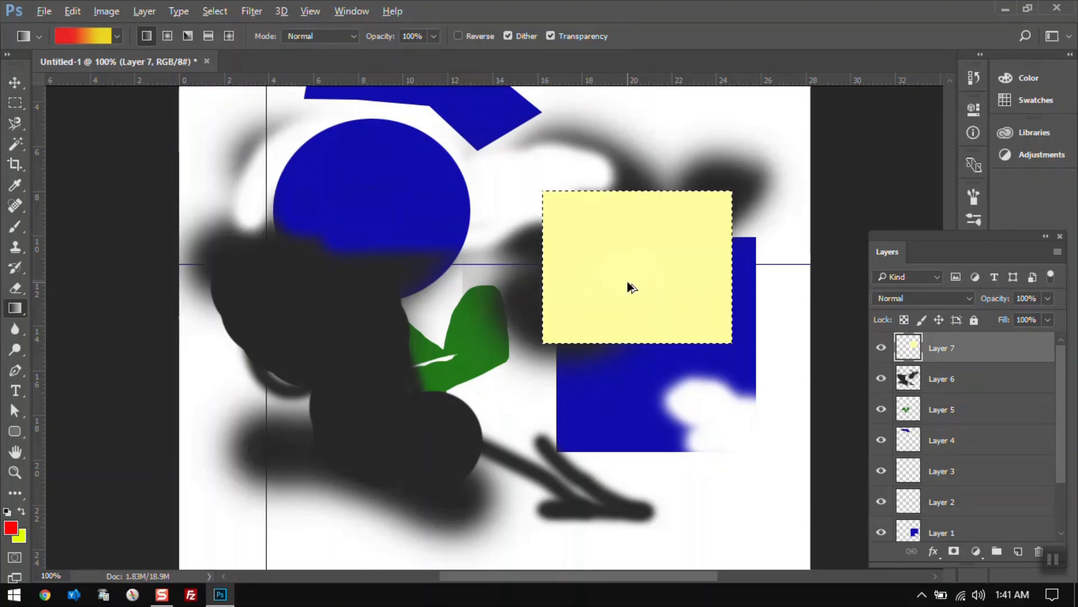
mouse_move(630, 301)
left_mouse_down()
mouse_move(624, 230)
mouse_move(625, 291)
left_mouse_up()
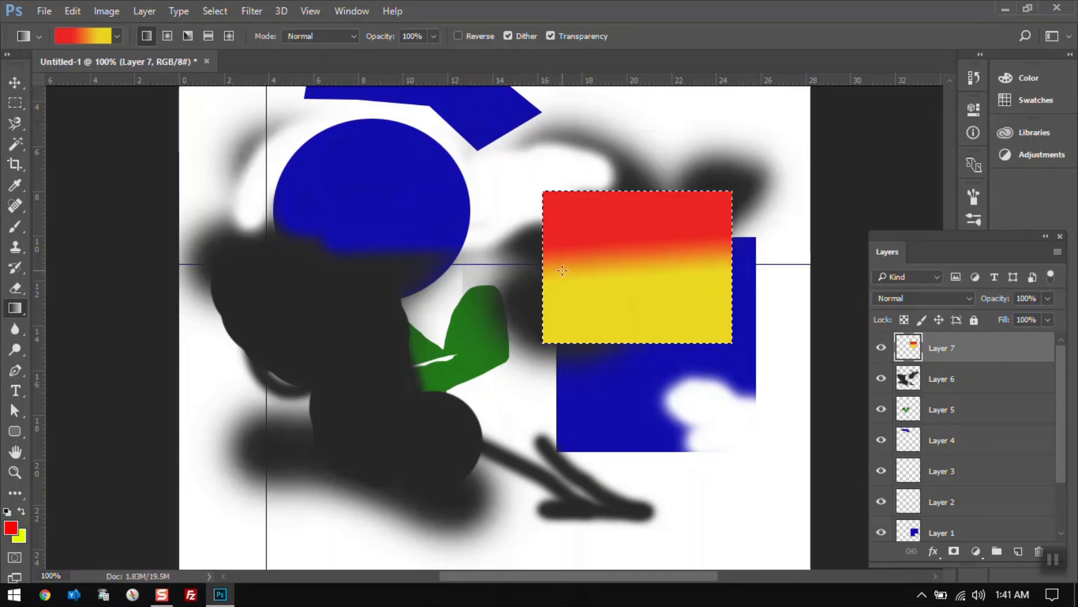
left_click_drag(562, 271, 641, 313)
left_click_drag(587, 293, 677, 296)
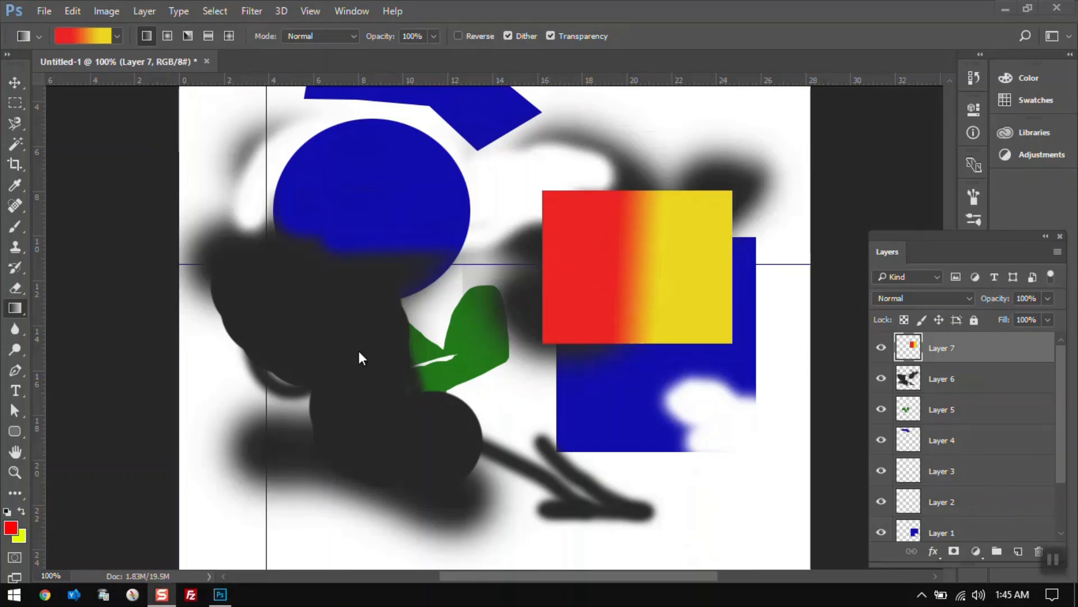
Deselect the square and switch to the blue circle's layer by picking the circle on the canvas.
left_click(14, 332)
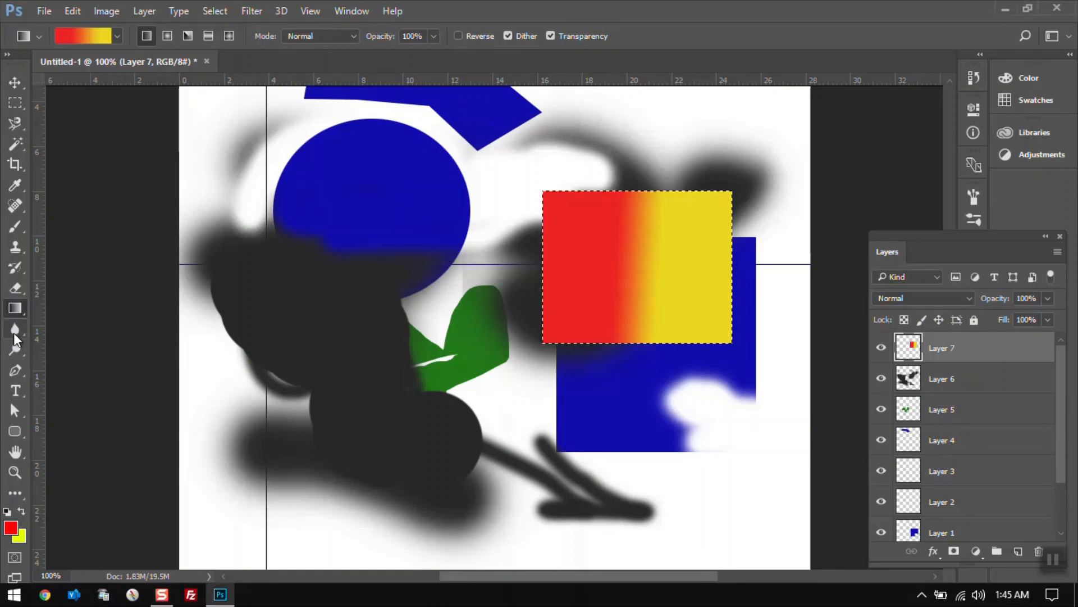
left_click(22, 331)
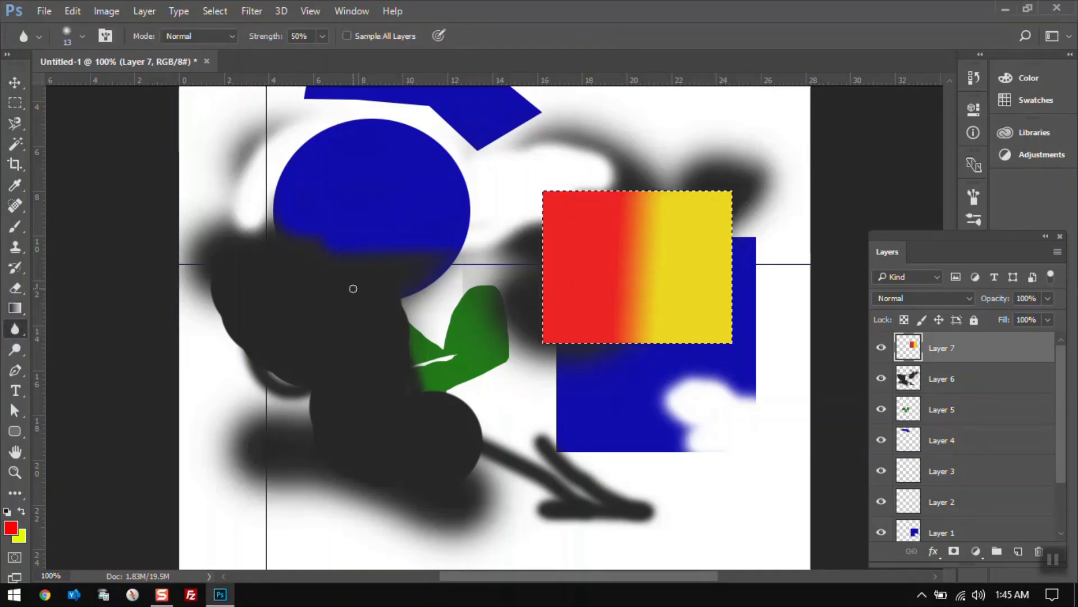
key("ctrl+d")
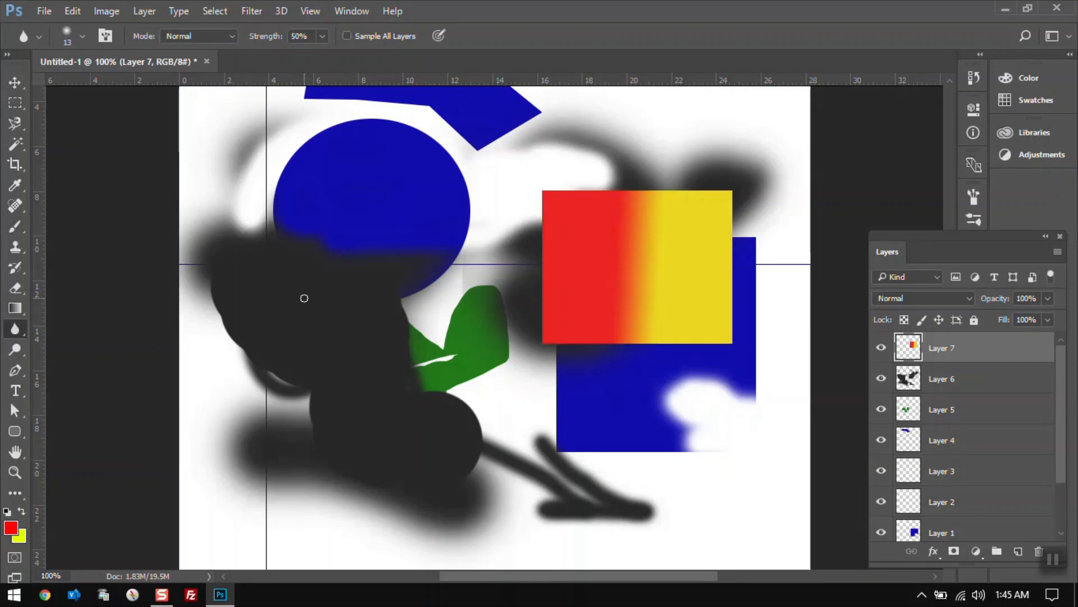
key("bracketright")
key("v")
left_click(433, 225)
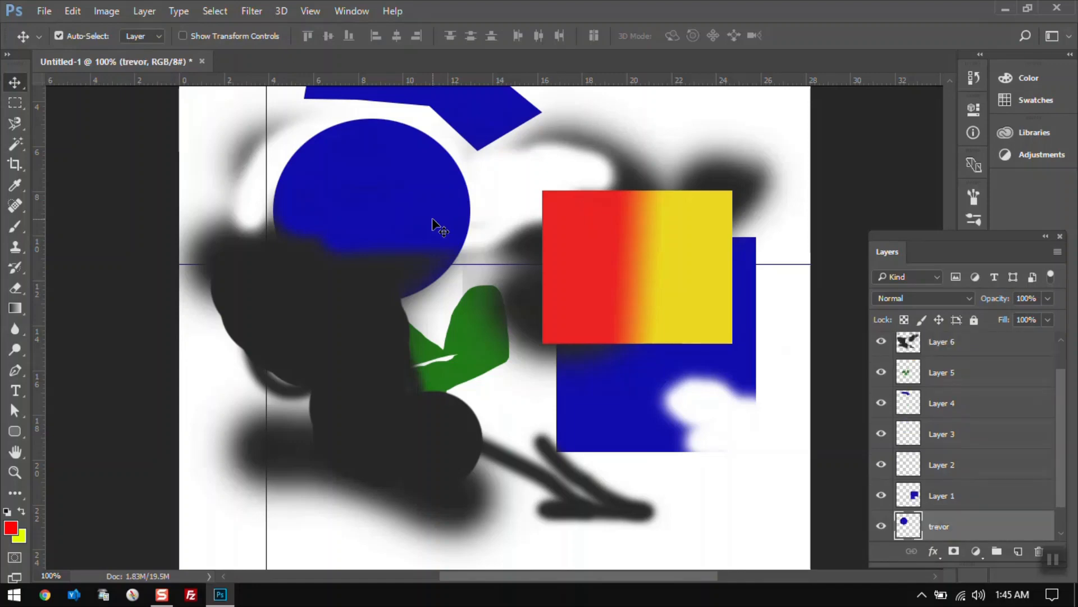
Set the Blur tool's strength to 100% and choose a 50 px soft round brush.
left_click(15, 329)
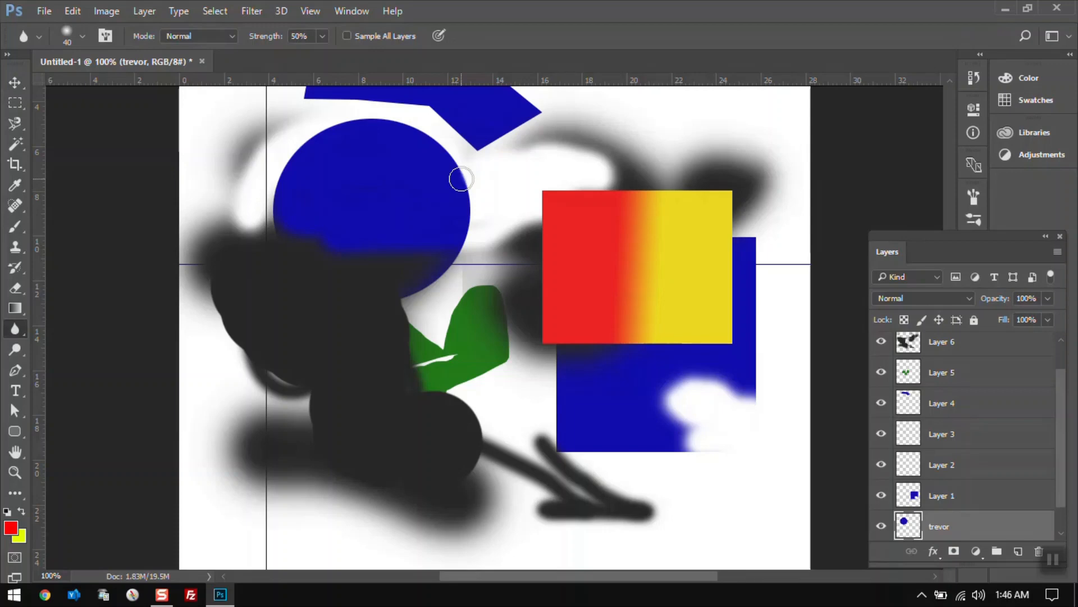
left_click(322, 36)
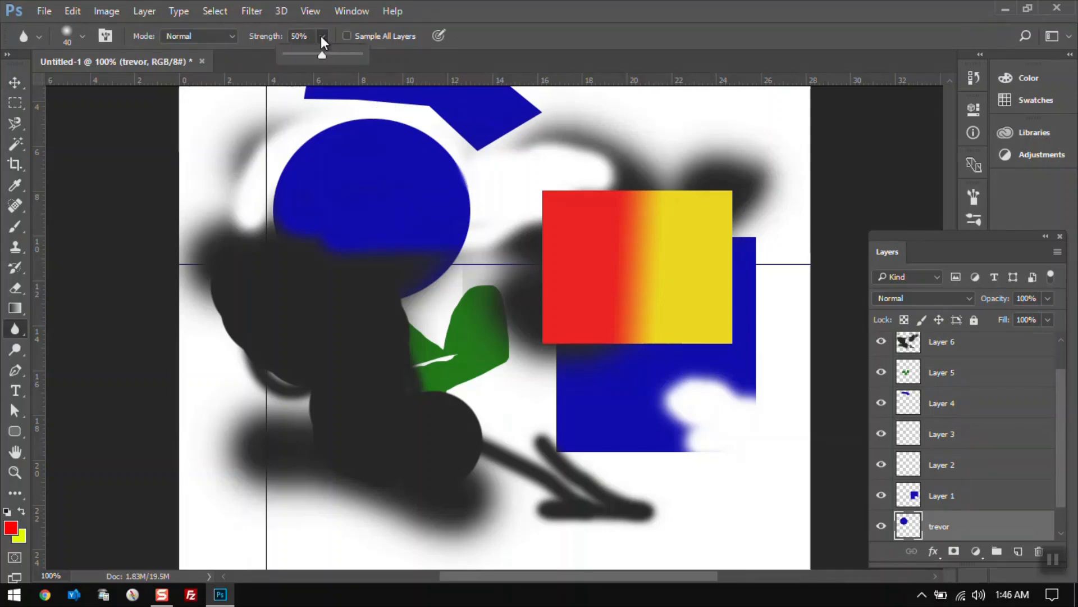
left_click(477, 34)
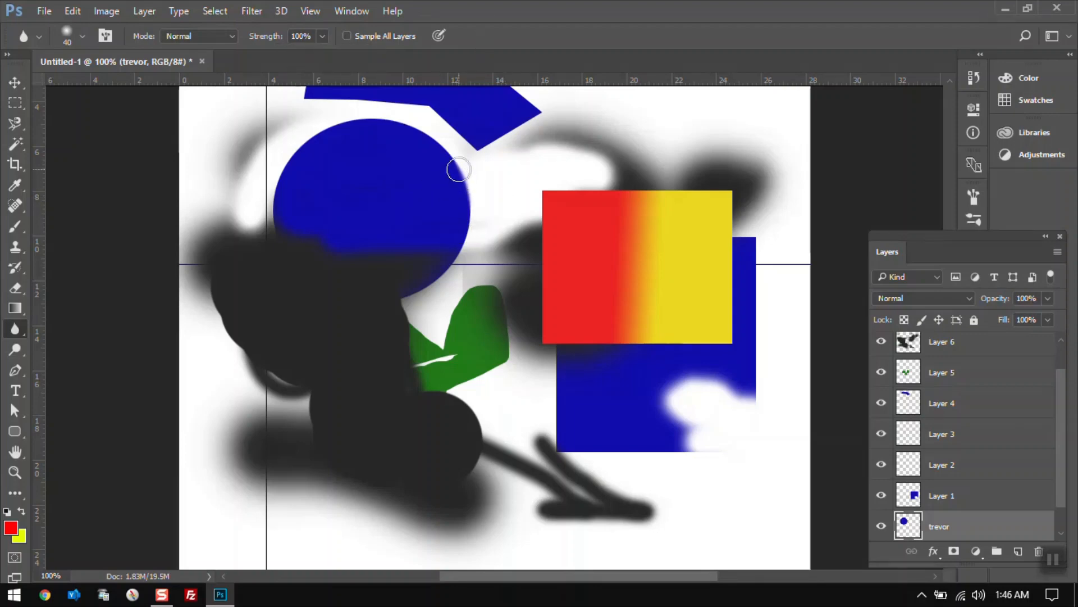
left_click(81, 36)
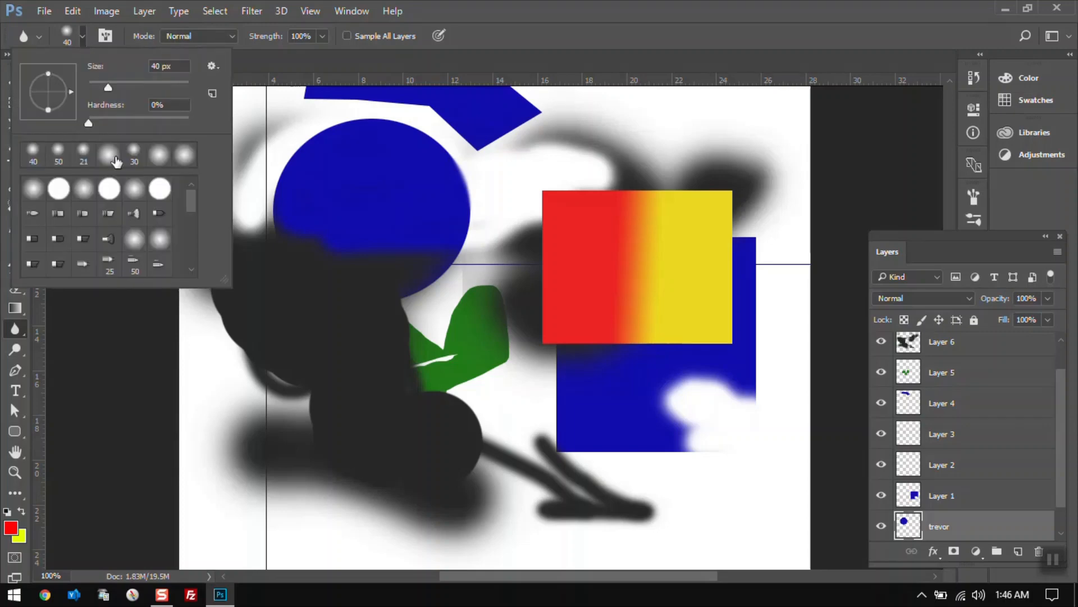
left_click(60, 151)
key("Return")
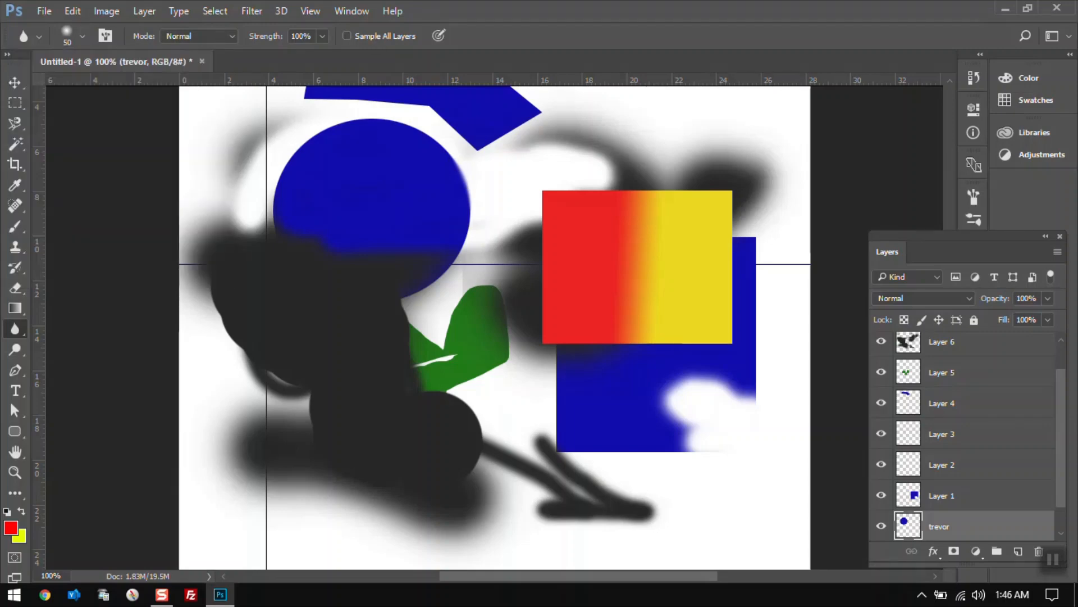
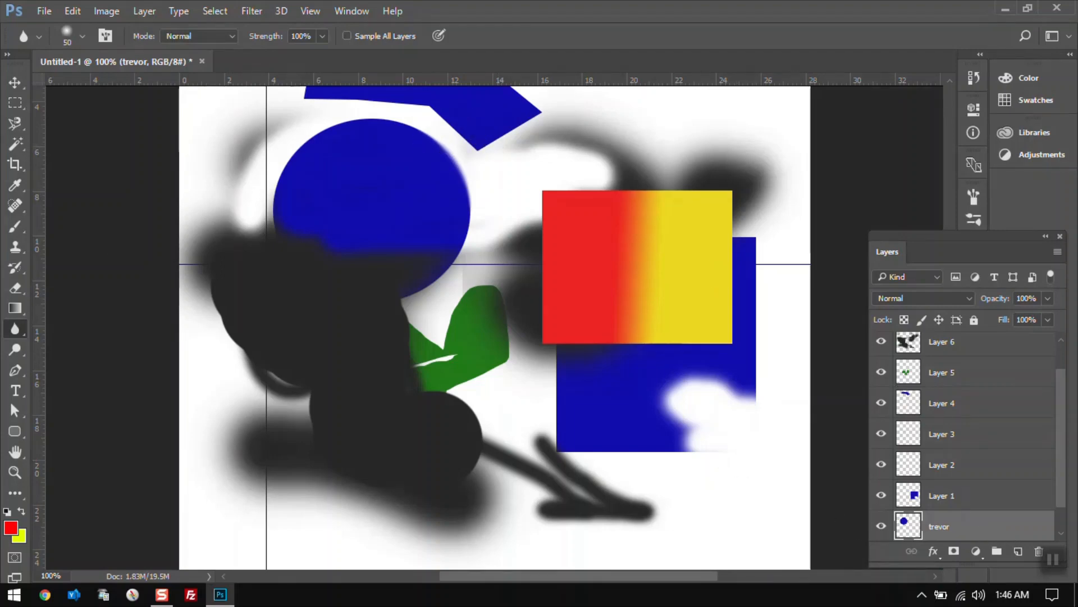
Switch to the Sharpen tool and choose a 50 px soft round brush.
left_click_drag(21, 327, 77, 349)
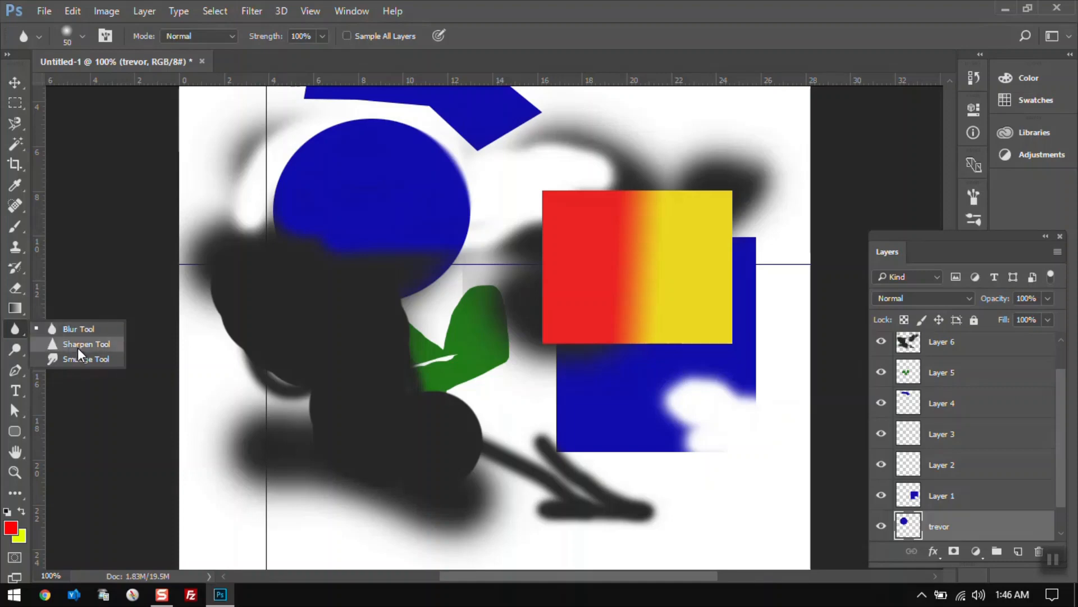
left_click(77, 348)
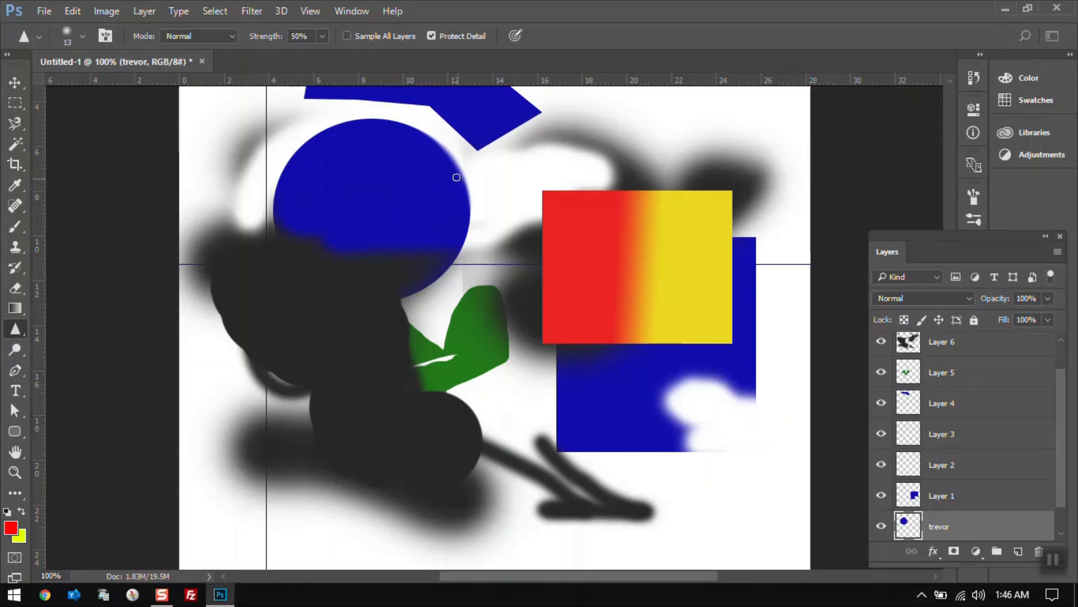
left_click(84, 32)
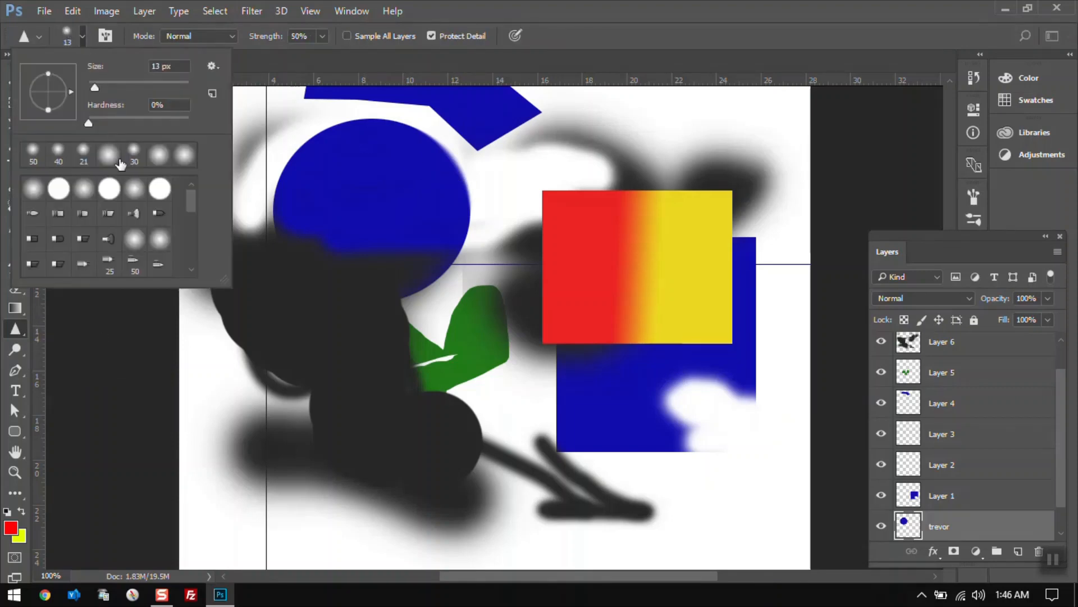
left_click(33, 152)
left_click(396, 218)
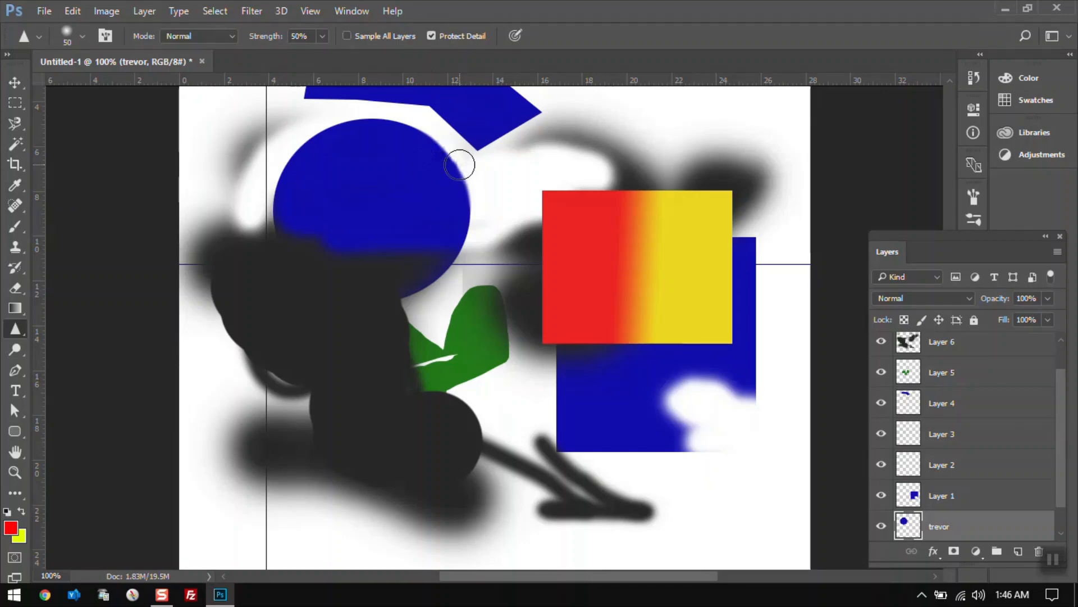
Switch to the Smudge tool and smudge the blue circle's upper-right edge outward.
right_click(19, 333)
left_click(77, 364)
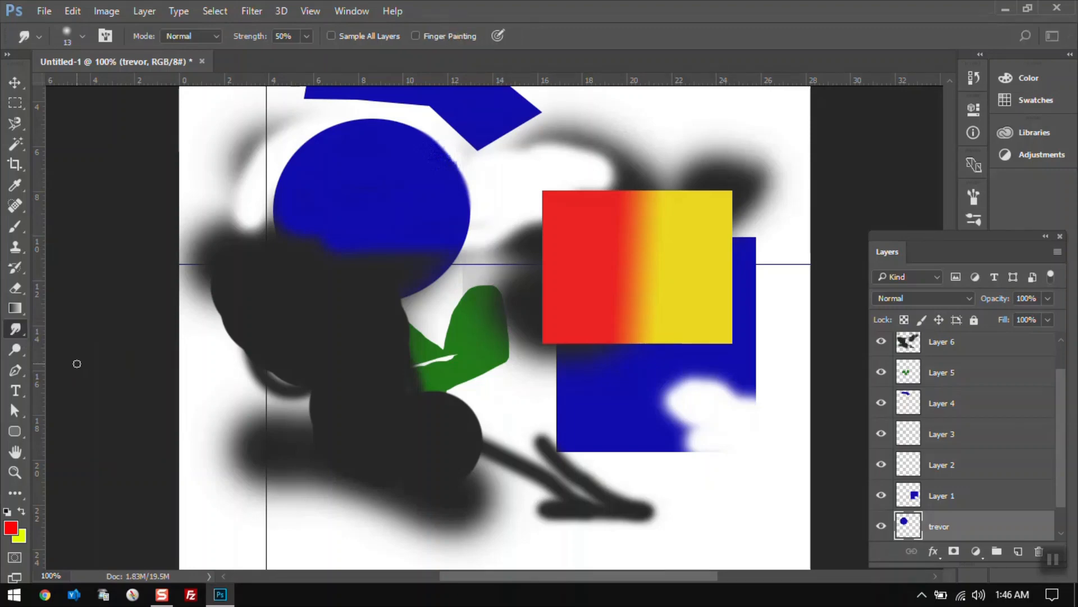
left_click_drag(412, 193, 486, 176)
Choose a 50 px soft round brush and try a 100% strength smudge into the circle, undoing the strokes.
left_click(83, 37)
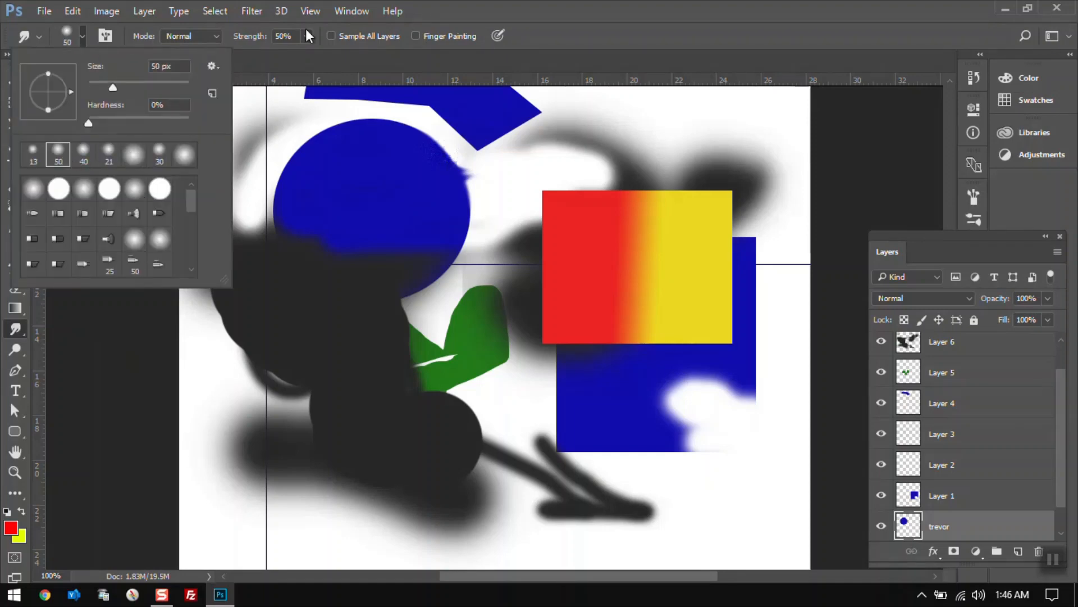
double_click(59, 156)
left_click(307, 37)
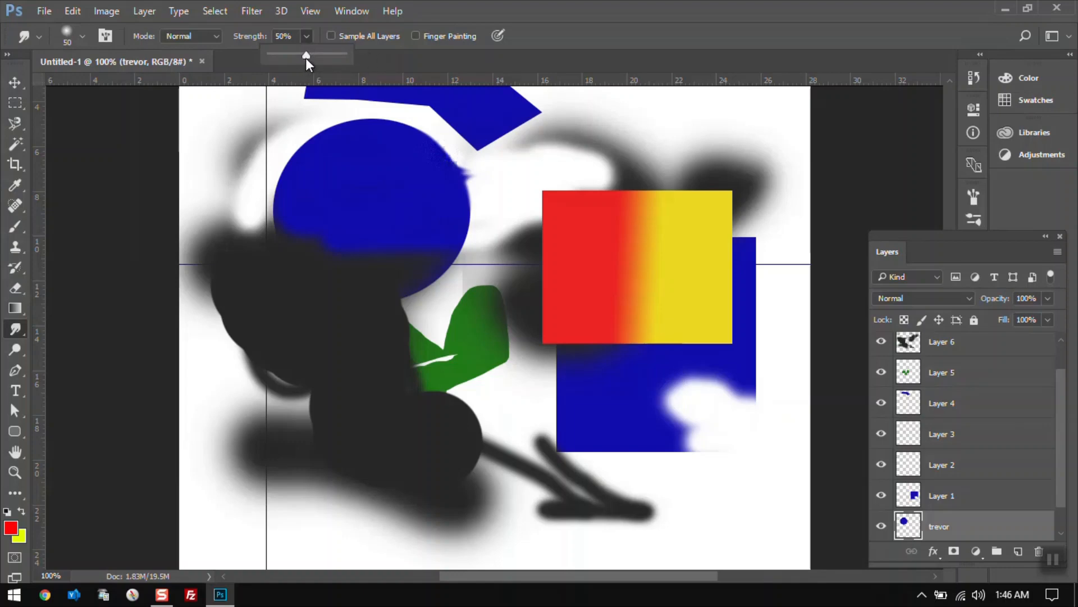
left_click_drag(306, 57, 383, 52)
mouse_move(470, 142)
left_mouse_down()
mouse_move(419, 197)
mouse_move(487, 211)
left_mouse_up()
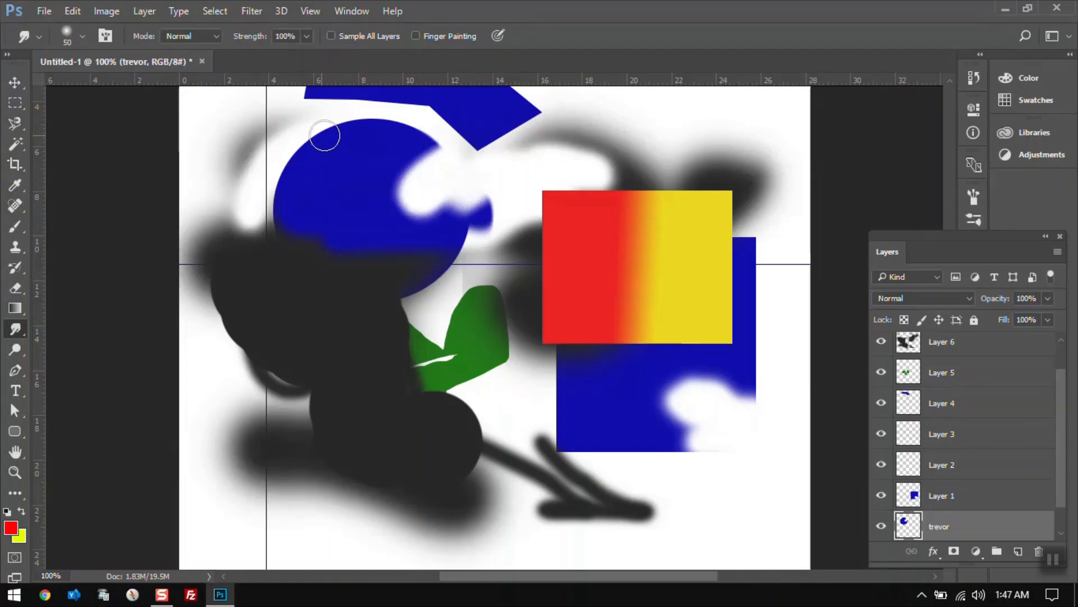
key("ctrl+z")
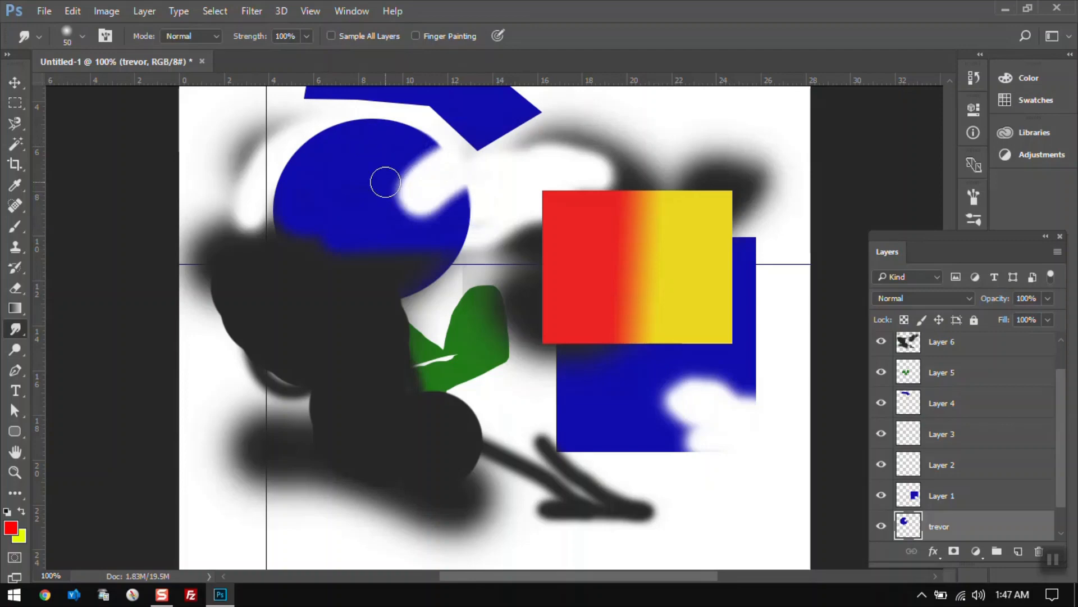
key("ctrl+alt+z")
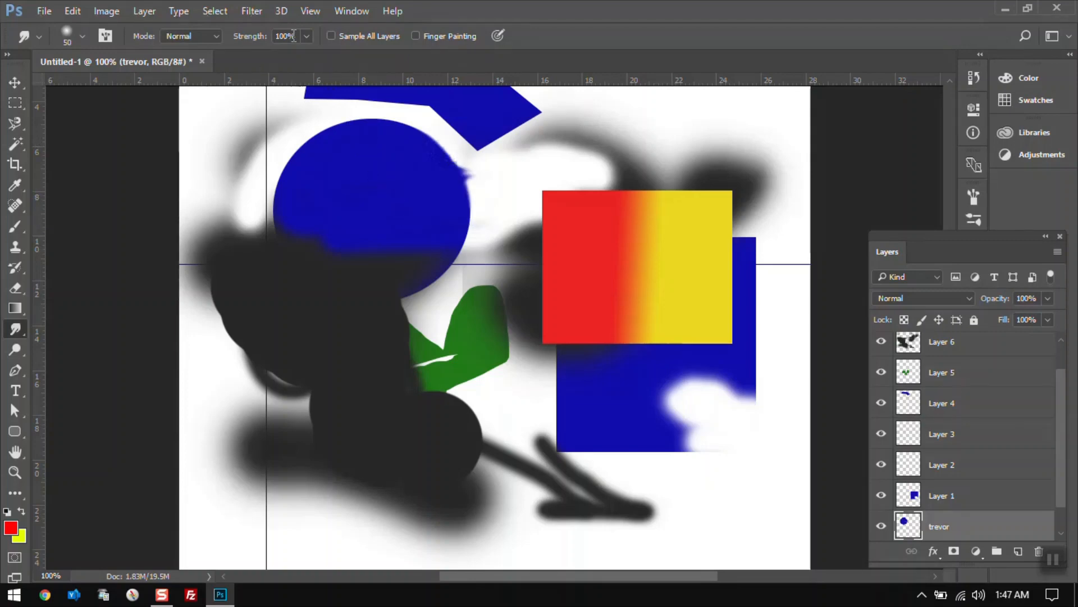
Set the smudge strength to 50% and drag the circle's right side outward with several strokes.
left_click(307, 36)
left_click_drag(306, 58, 286, 59)
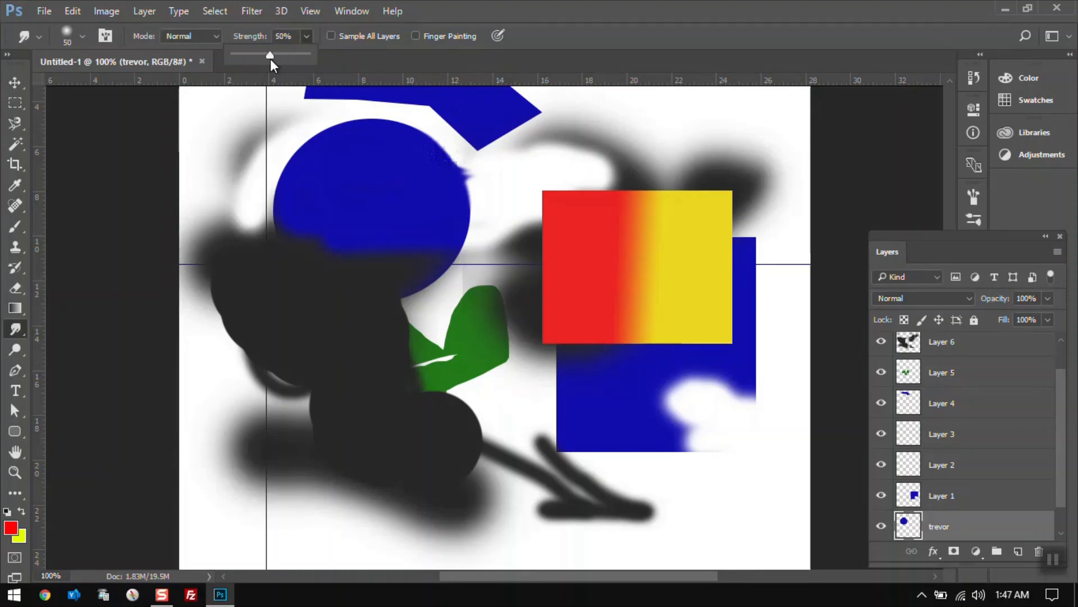
left_click_drag(433, 162, 512, 169)
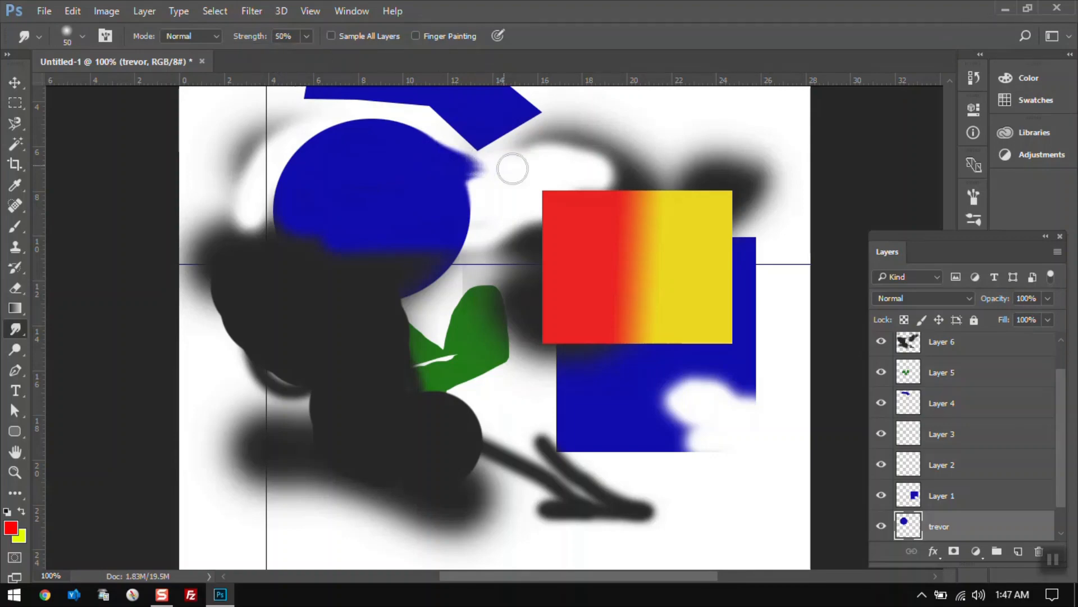
left_click_drag(396, 194, 515, 194)
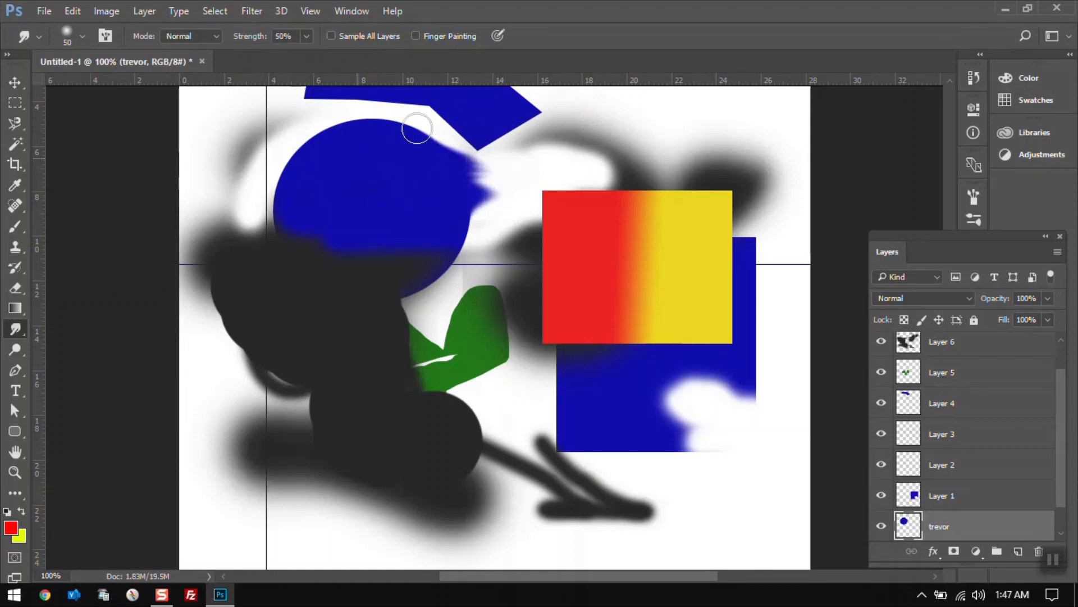
left_click_drag(417, 128, 487, 128)
left_click_drag(400, 155, 539, 157)
left_click_drag(439, 168, 576, 188)
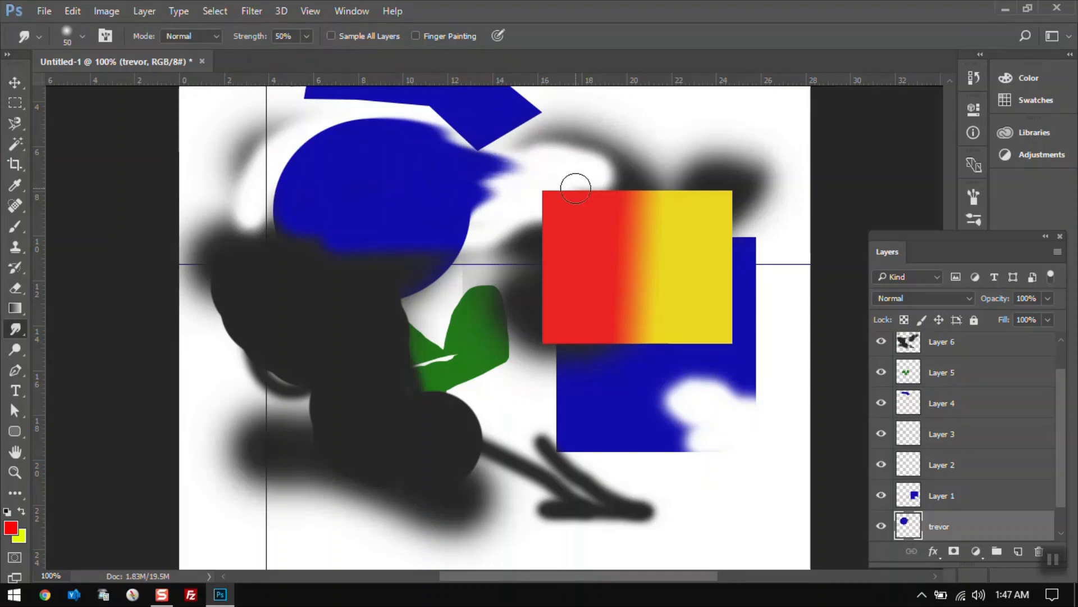
left_click_drag(493, 193, 595, 113)
left_click_drag(412, 197, 553, 127)
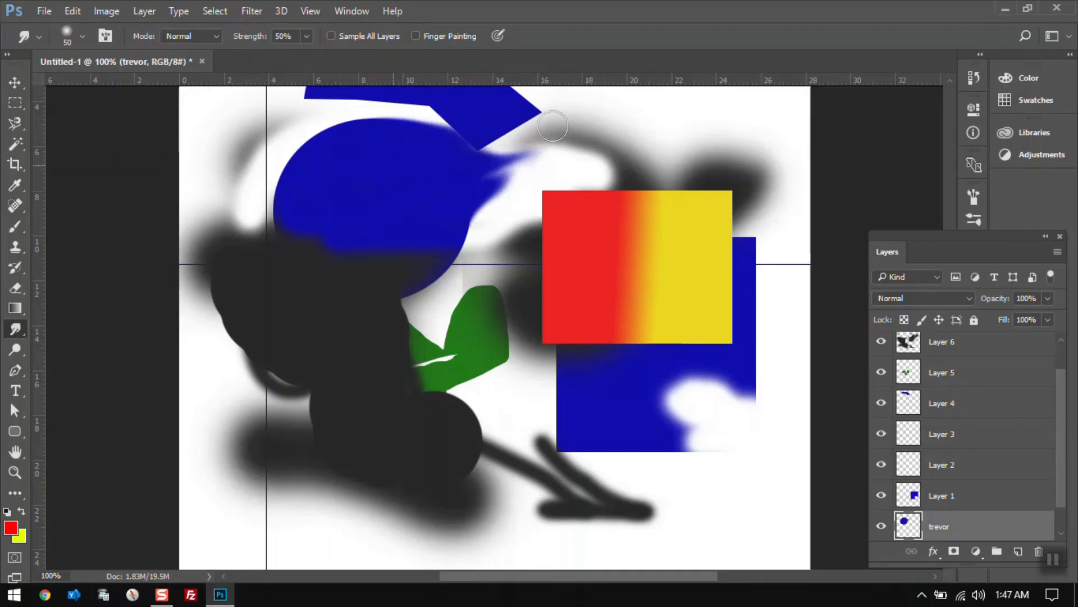
left_click_drag(450, 247, 604, 163)
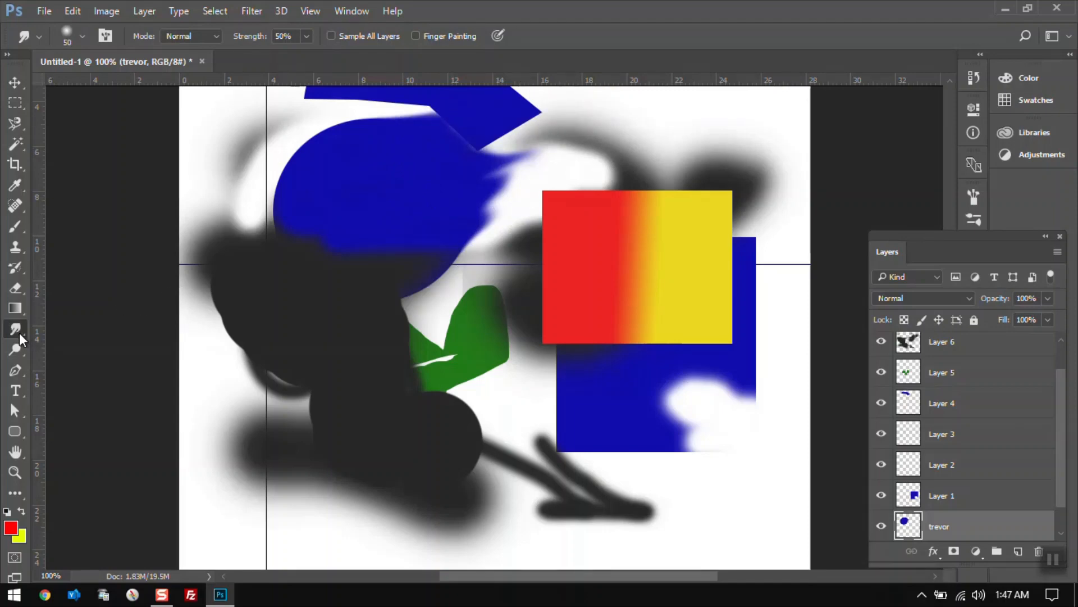
Select the Dodge tool with the Midtones range and lighten a spot inside the blue circle.
left_click(17, 350)
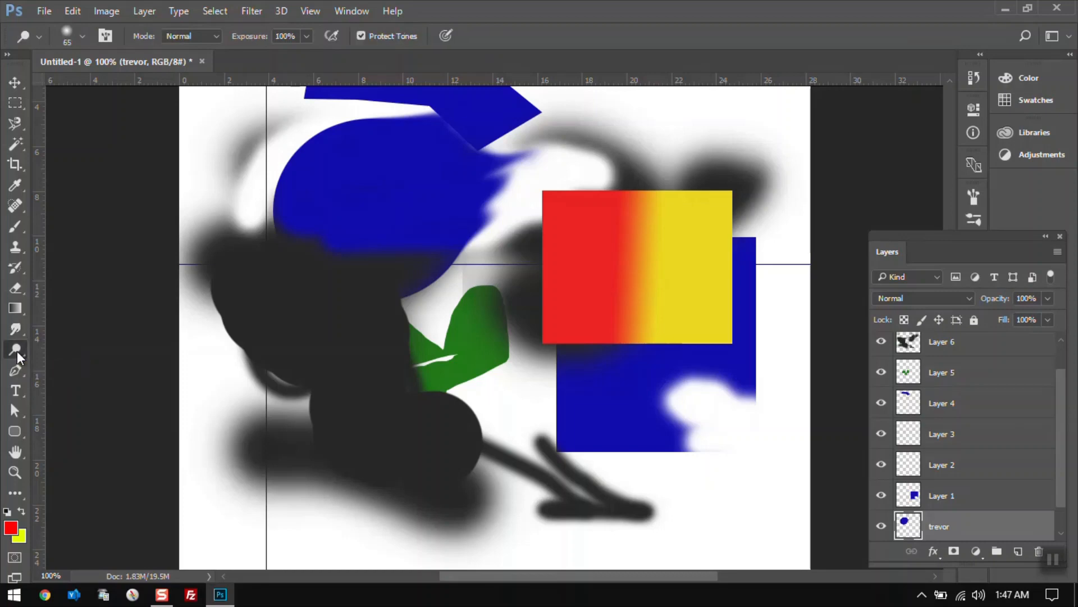
left_click(22, 352)
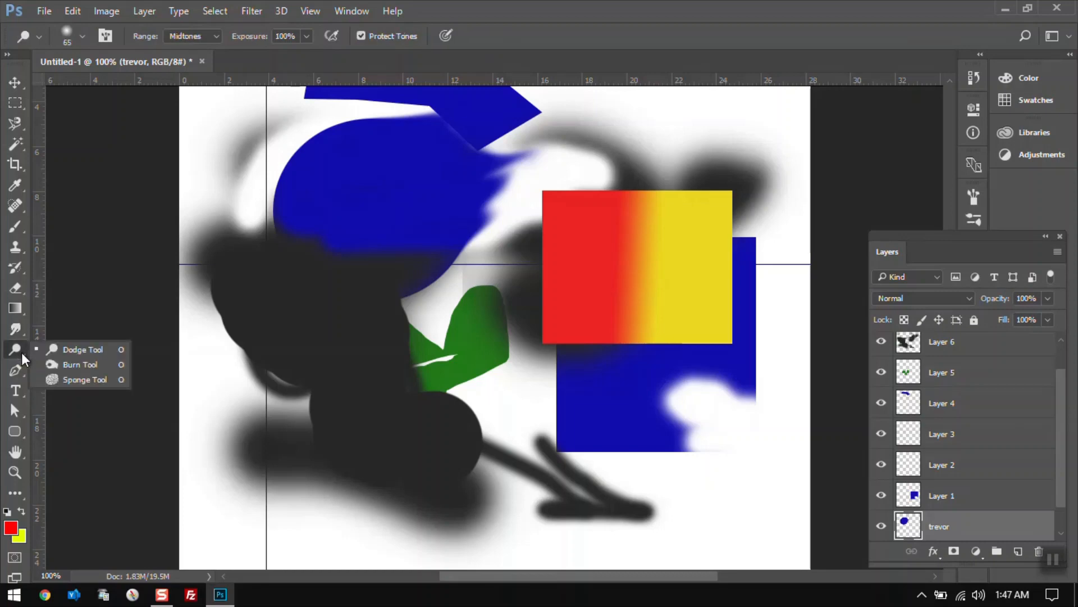
left_click(64, 351)
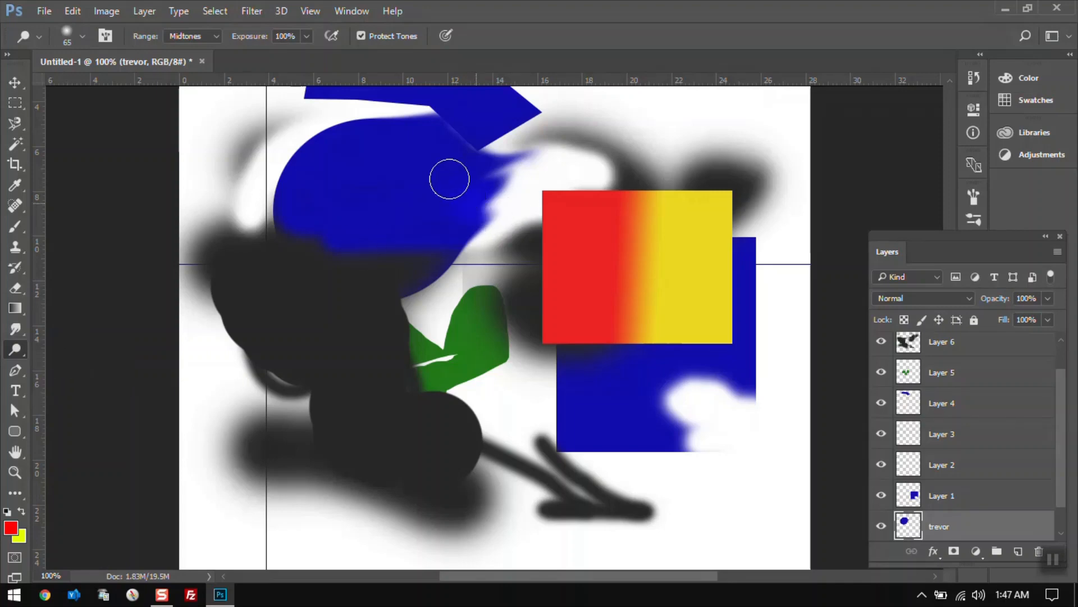
mouse_move(449, 179)
left_mouse_down()
mouse_move(519, 188)
mouse_move(480, 192)
mouse_move(546, 213)
mouse_move(447, 156)
mouse_move(457, 195)
mouse_move(470, 190)
mouse_move(444, 201)
mouse_move(407, 194)
mouse_move(447, 197)
left_mouse_up()
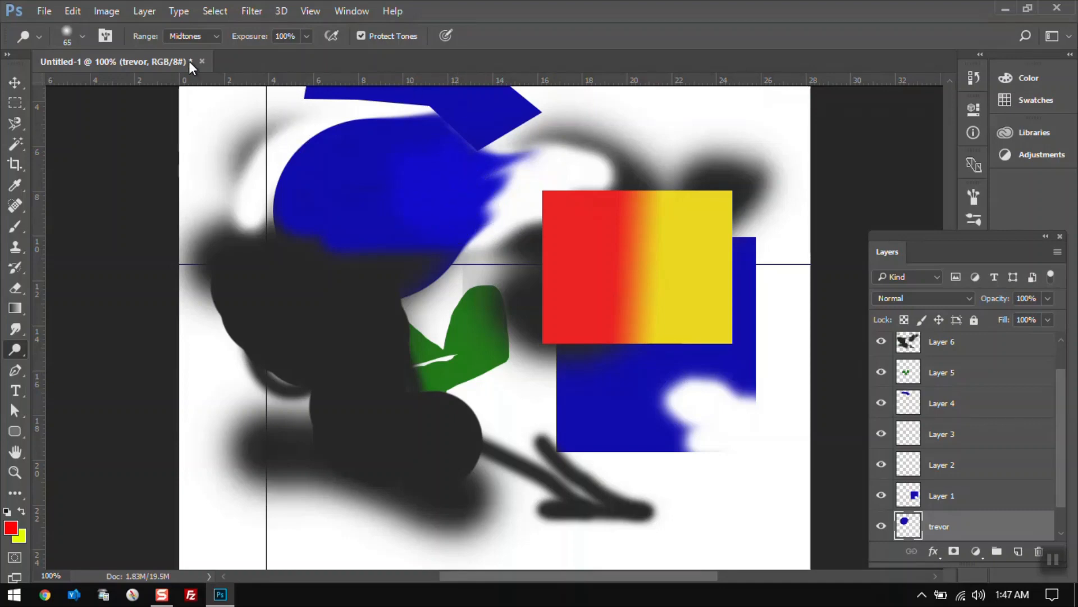
left_click(211, 38)
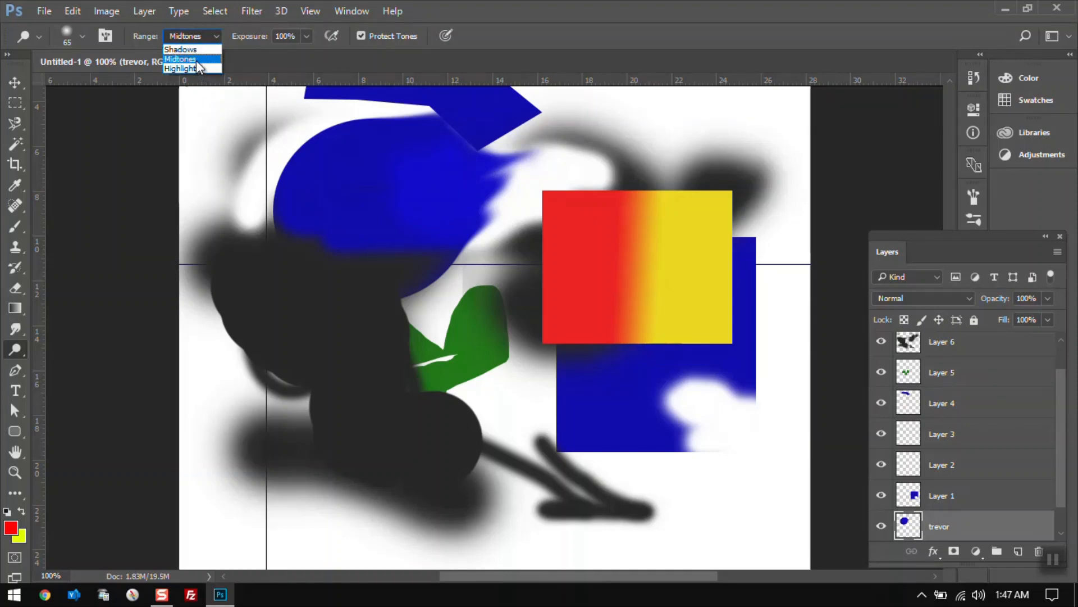
left_click(195, 59)
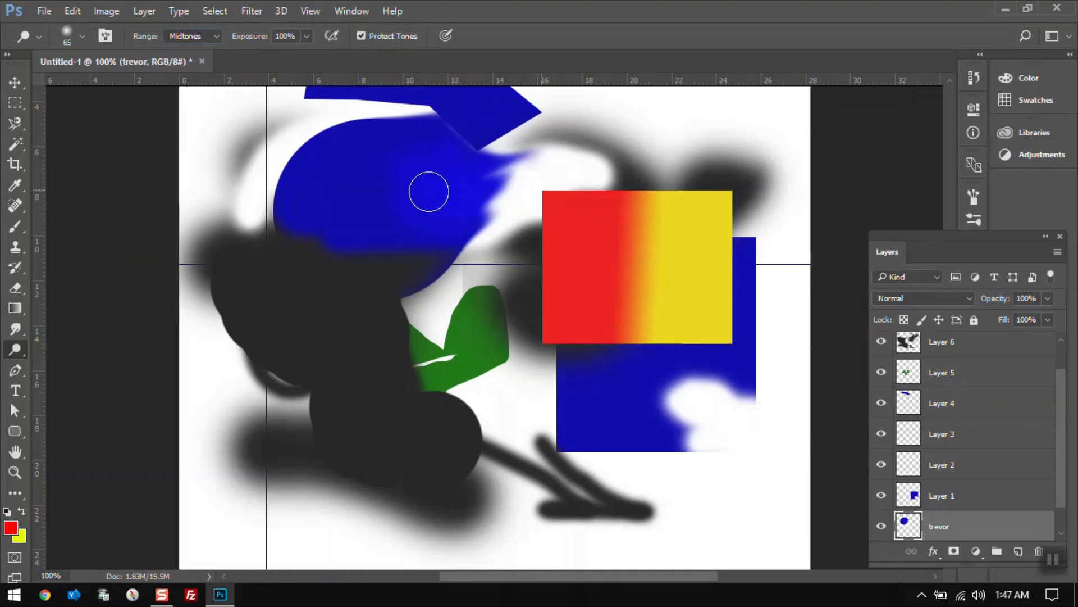
Darken a spot on the circle with the Burn tool, then desaturate it with the Sponge tool.
left_click_drag(19, 346, 49, 362)
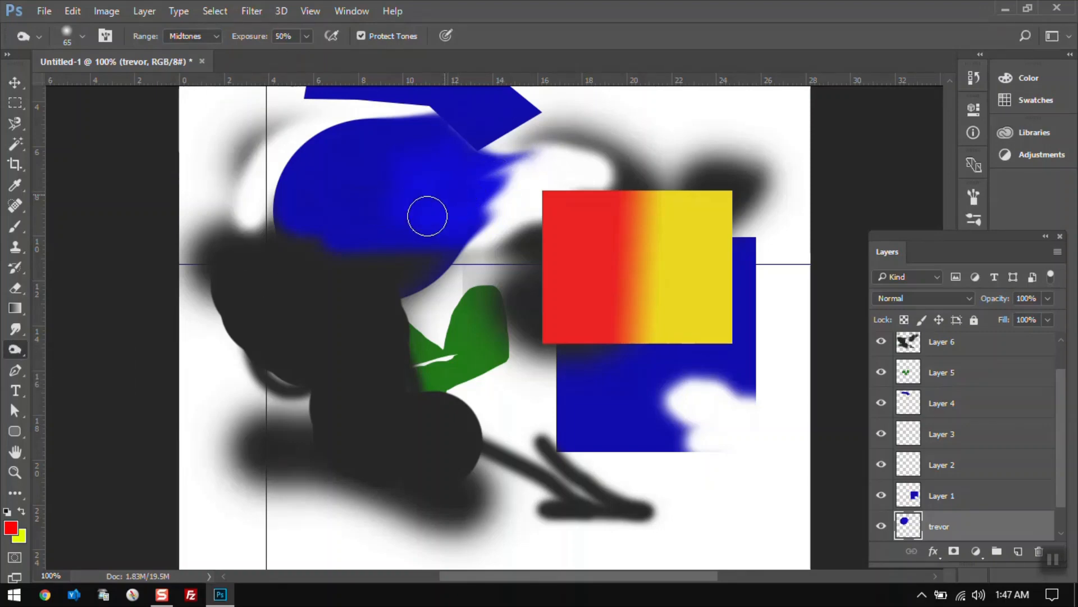
mouse_move(393, 165)
left_mouse_down()
mouse_move(431, 174)
mouse_move(397, 166)
mouse_move(430, 153)
mouse_move(397, 197)
mouse_move(427, 218)
mouse_move(413, 198)
left_mouse_up()
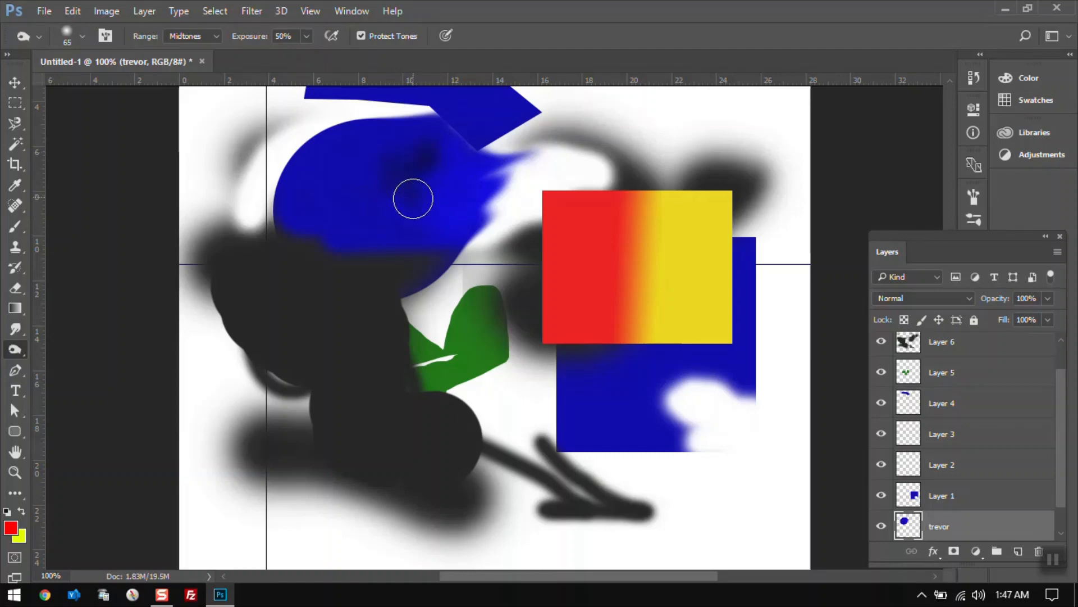
right_click(26, 346)
left_click(65, 377)
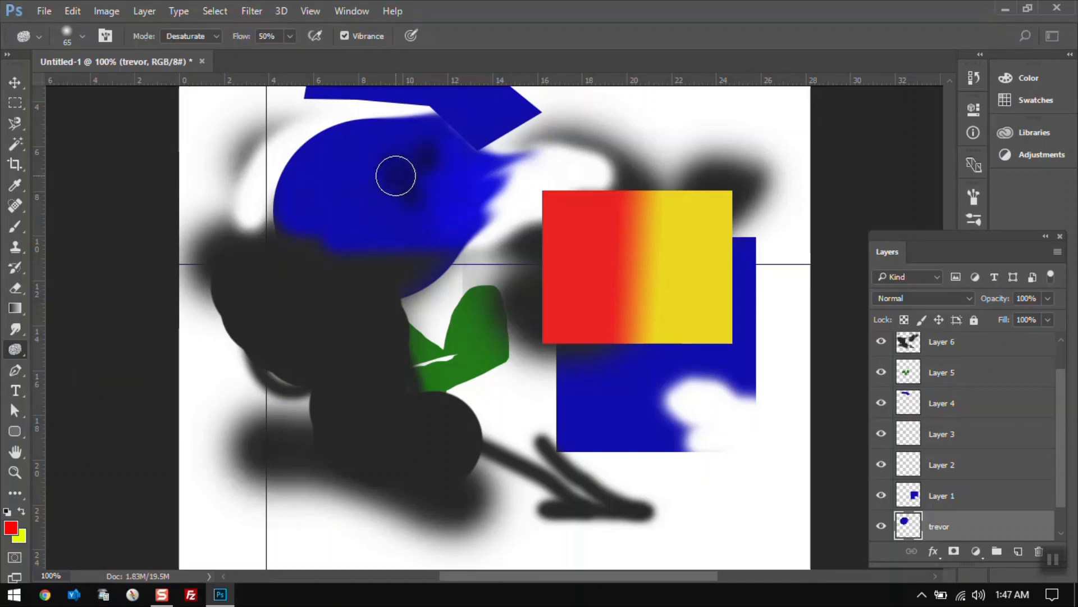
mouse_move(396, 176)
left_mouse_down()
mouse_move(443, 178)
mouse_move(437, 165)
mouse_move(503, 139)
mouse_move(487, 153)
mouse_move(423, 156)
mouse_move(391, 145)
left_mouse_up()
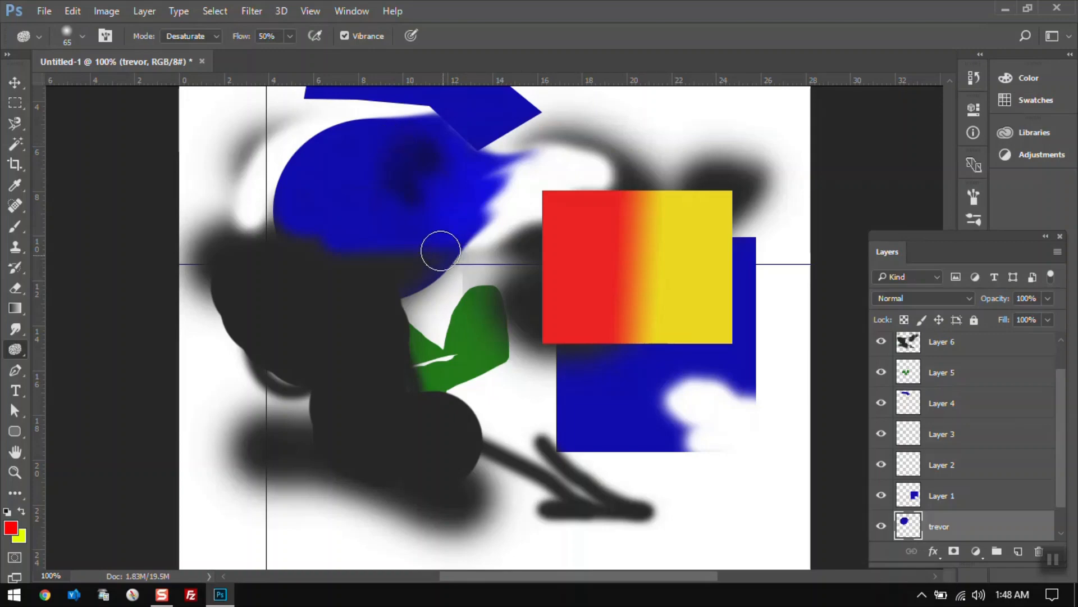
Draw a closed seven-point path inside the blue circle with the Pen tool.
left_click(16, 369)
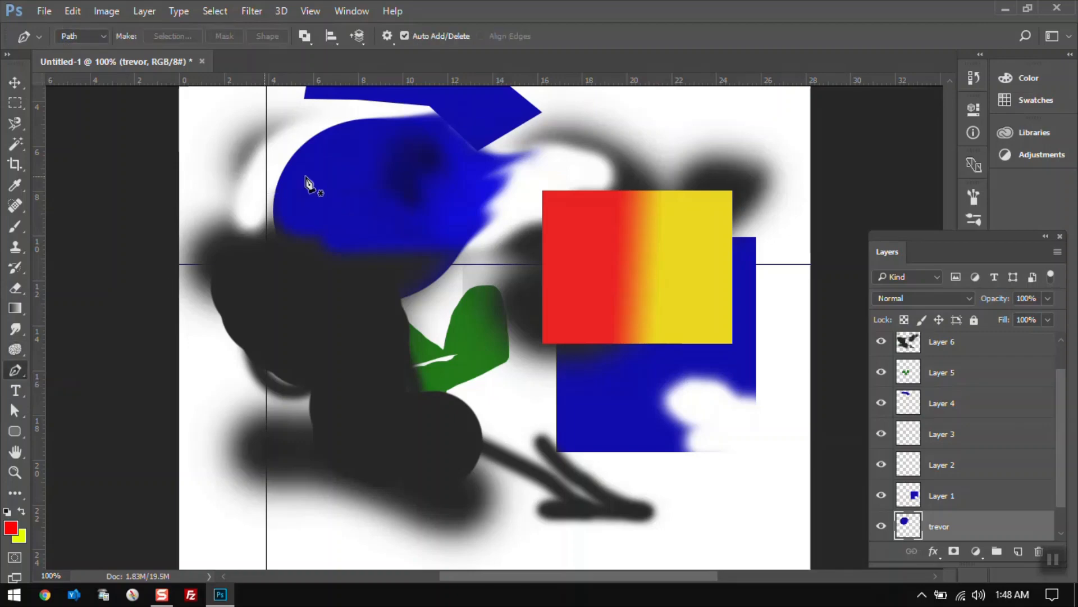
left_click(348, 179)
left_click(368, 146)
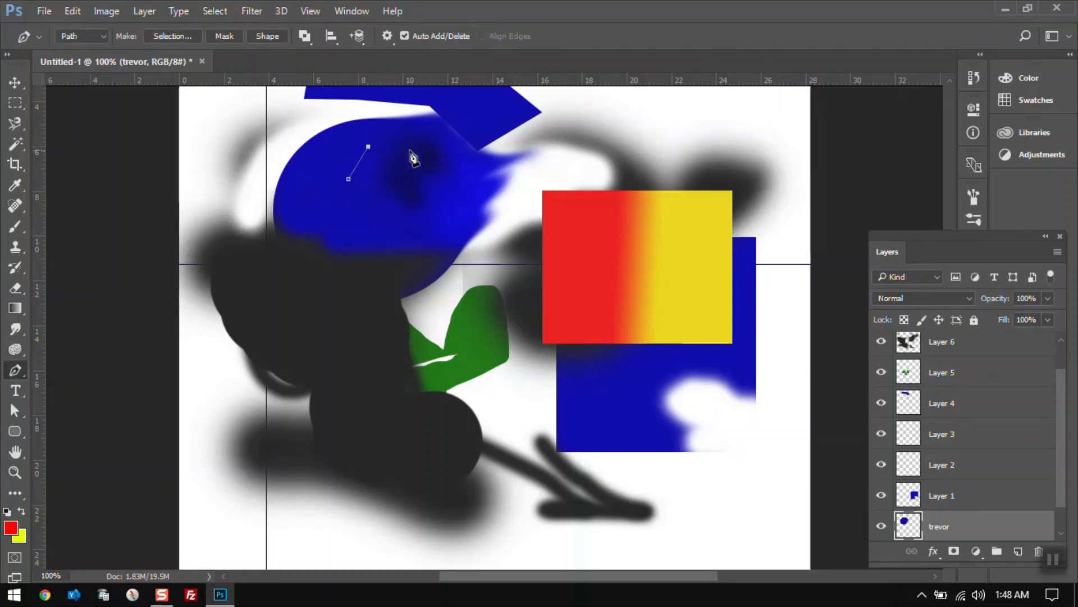
left_click(412, 151)
left_click(451, 170)
left_click(452, 223)
left_click(395, 231)
left_click(363, 214)
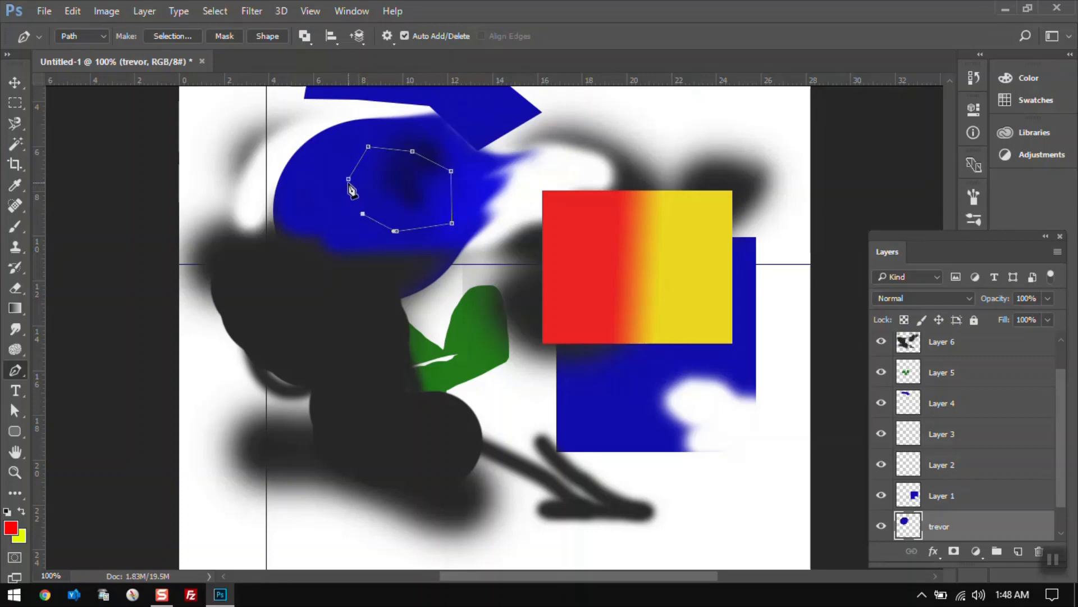
left_click(348, 178)
Make a selection from the path with a 0 px feather radius, then deselect it.
right_click(401, 191)
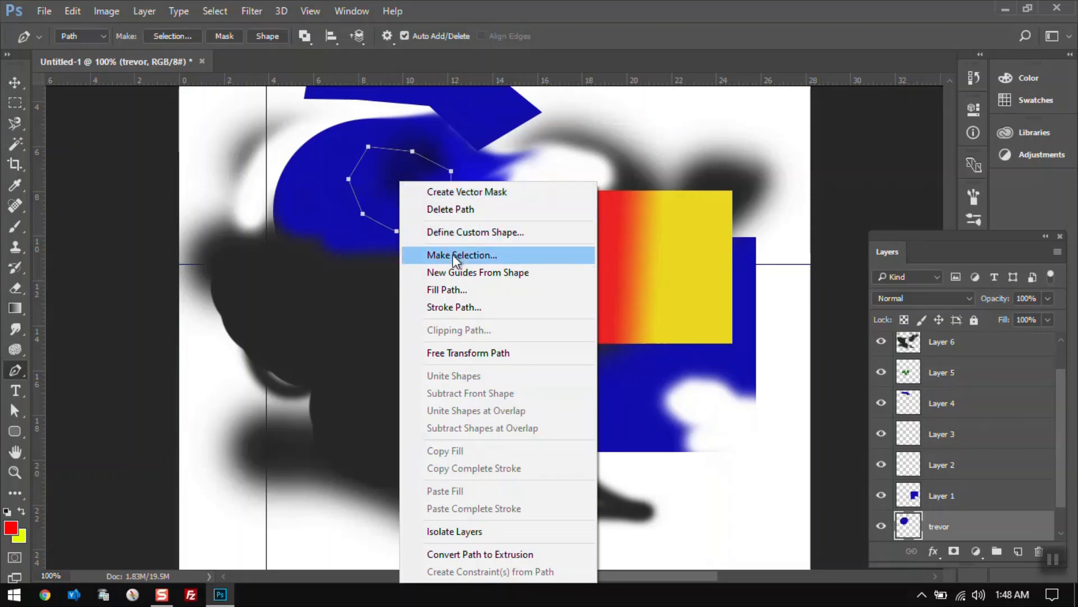
right_click(369, 170)
right_click(374, 170)
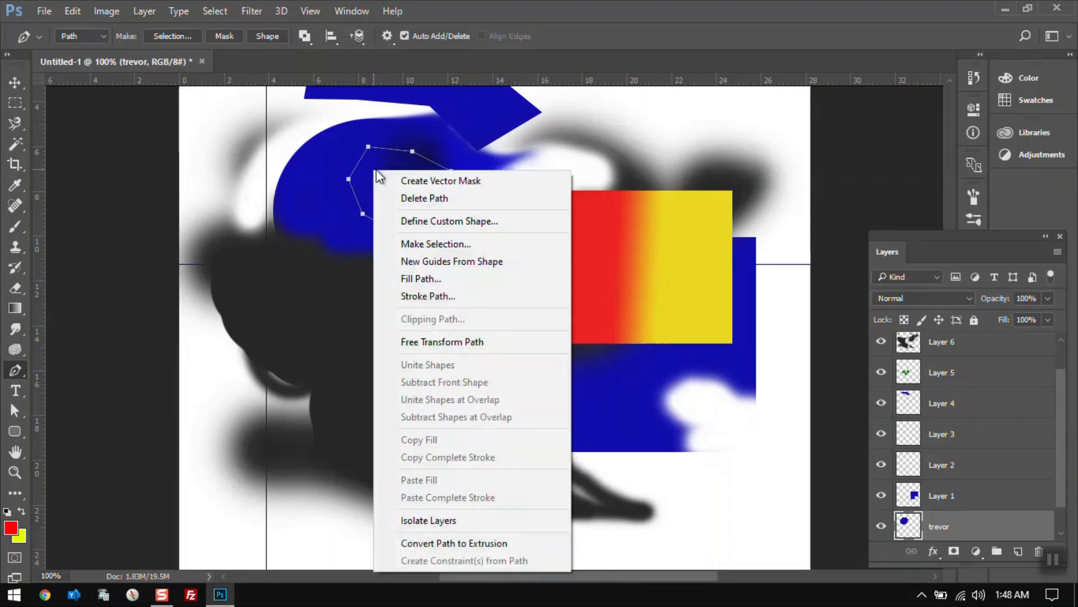
left_click(444, 244)
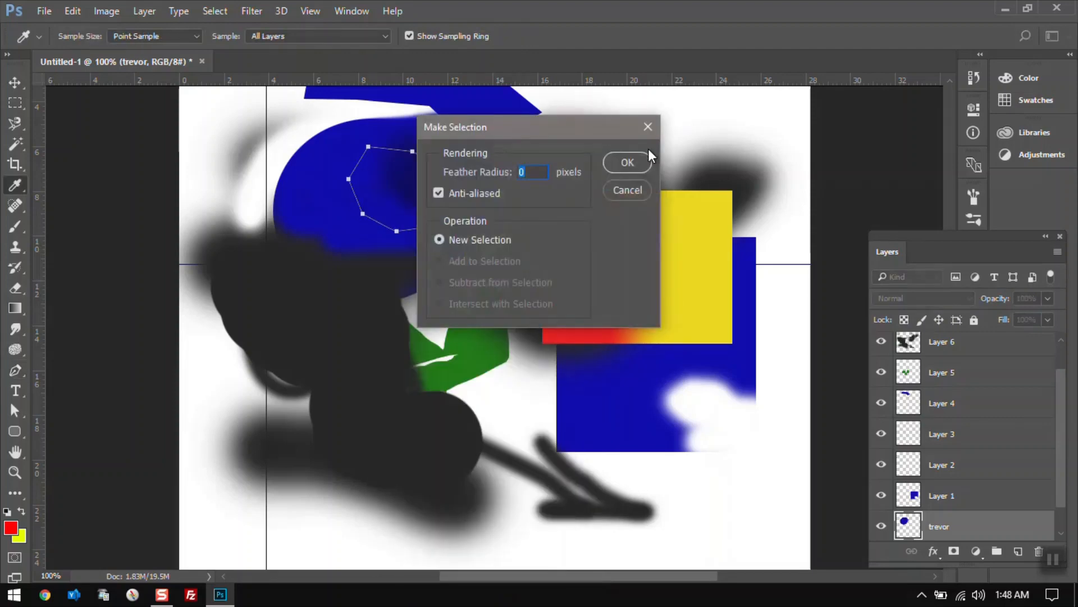
left_click(639, 160)
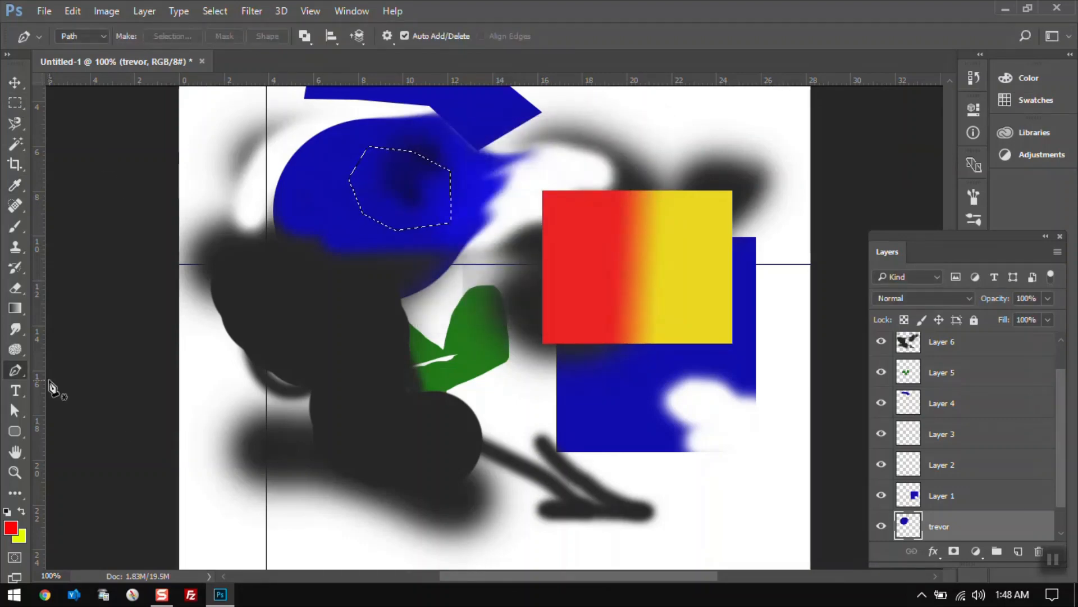
key("ctrl+d")
Add three anchor points along the path's left segments with the Add Anchor Point tool.
right_click(18, 365)
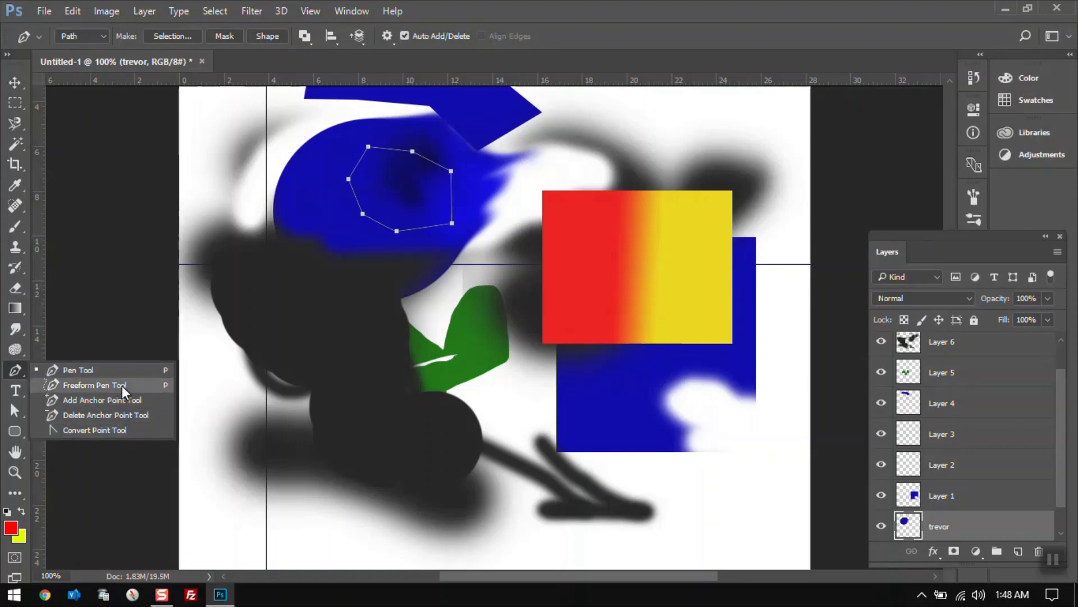
left_click(126, 398)
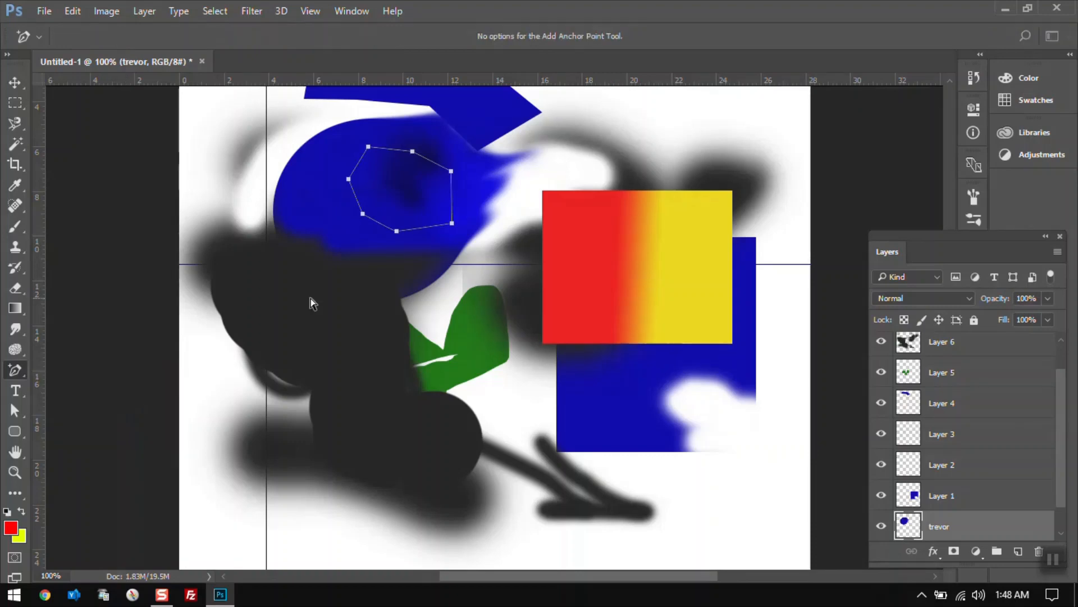
left_click(377, 221)
left_click(355, 194)
left_click(358, 162)
right_click(19, 368)
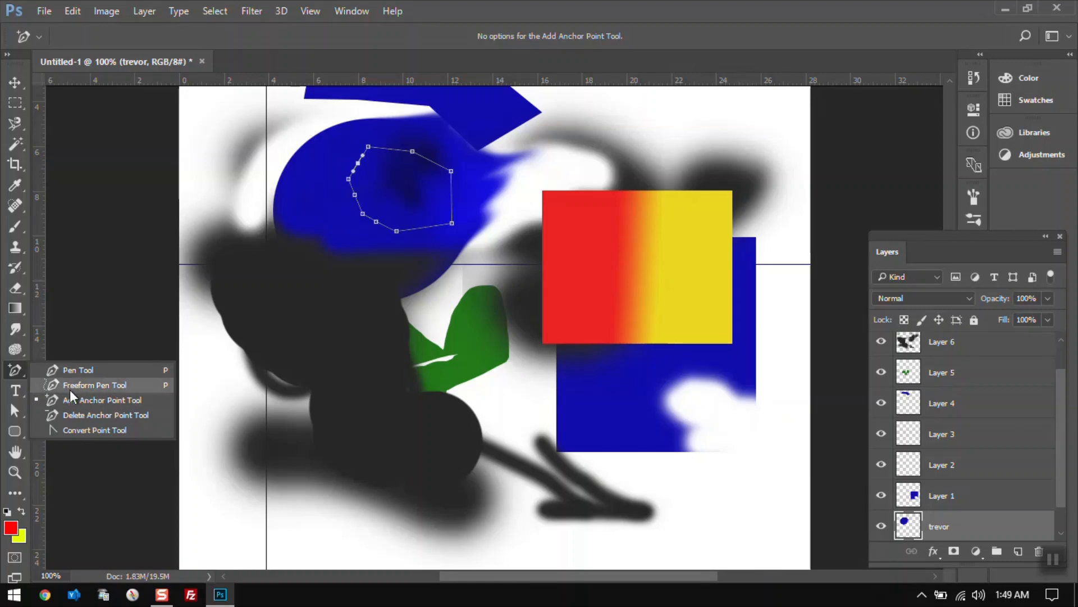
Delete two anchor points from the path's upper-left with the Delete Anchor Point tool.
left_click(79, 420)
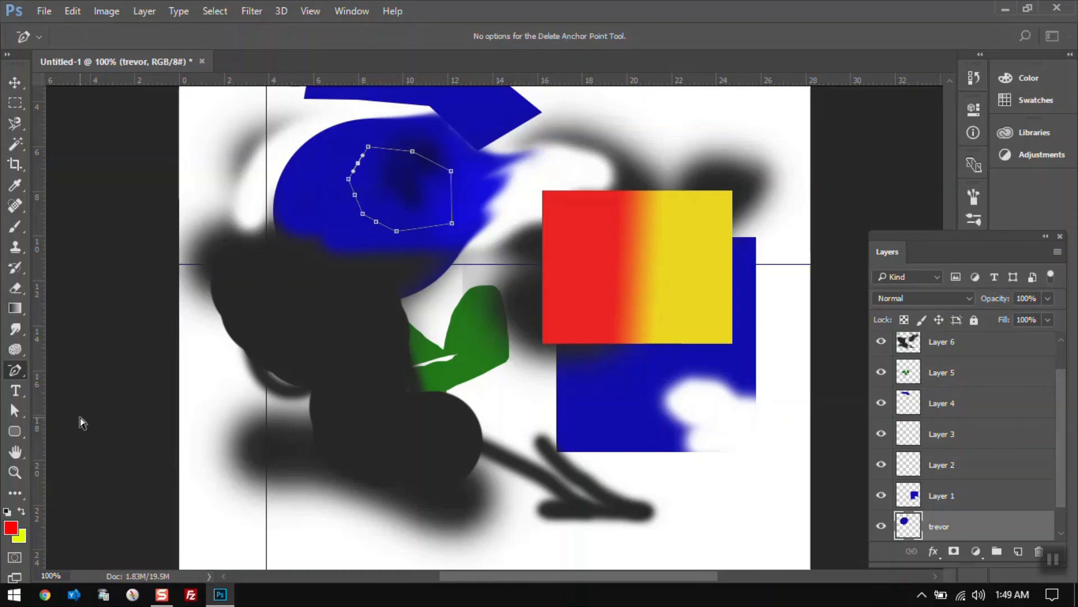
left_click(359, 163)
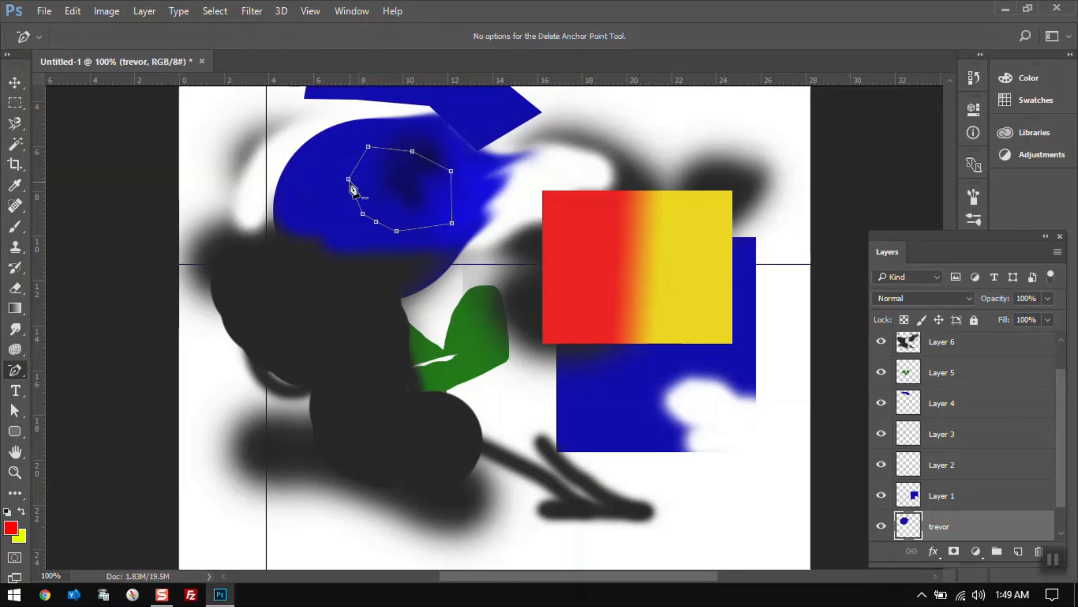
left_click(368, 147)
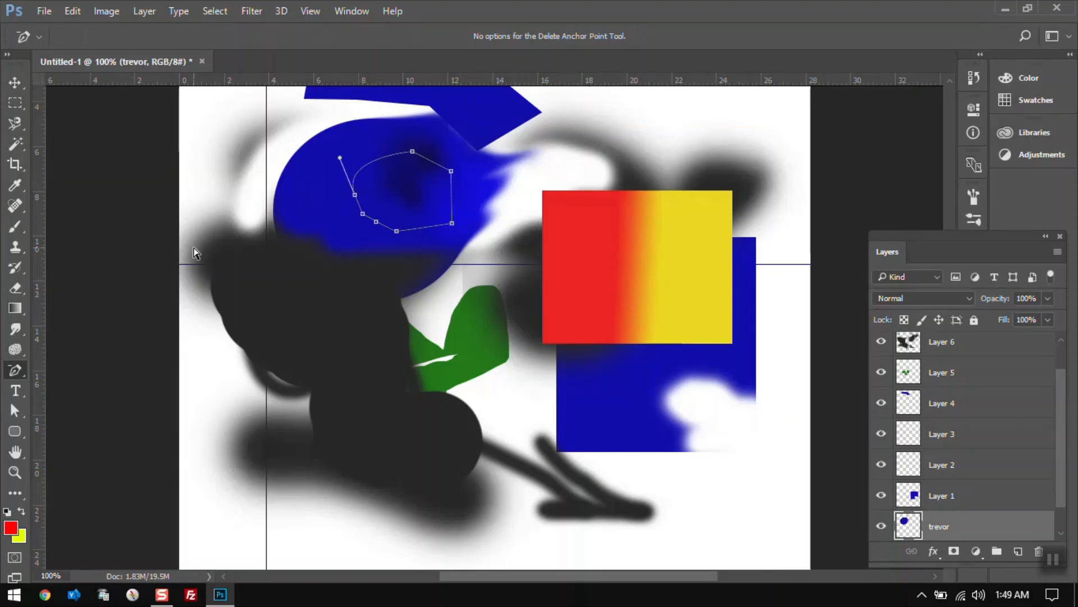
Convert the path's corner points into smooth curves with the Convert Point tool, reshaping it into a rounded heart-like outline.
right_click(15, 369)
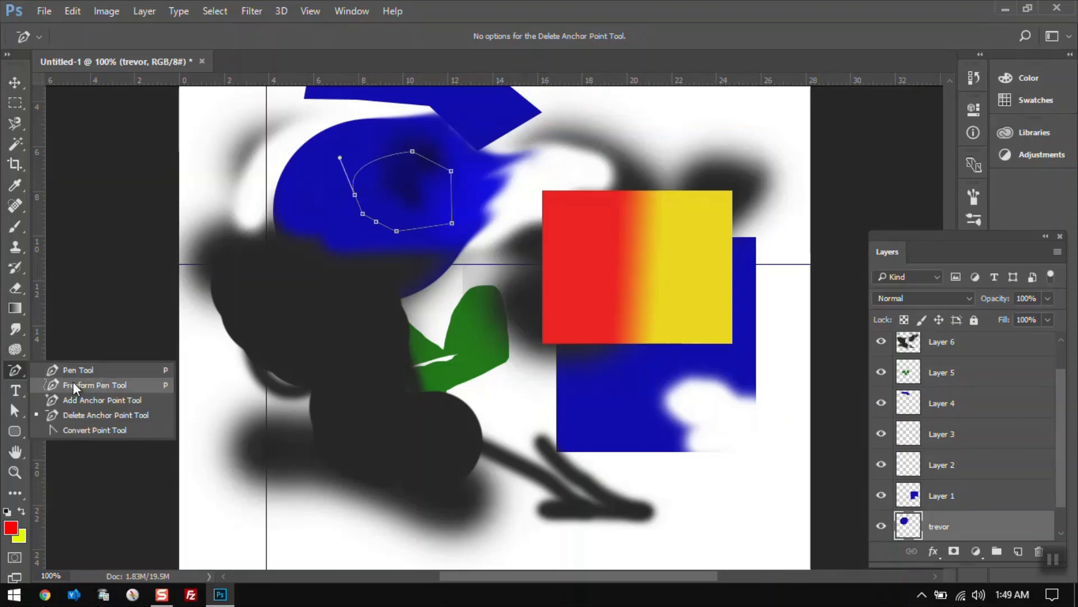
left_click(91, 428)
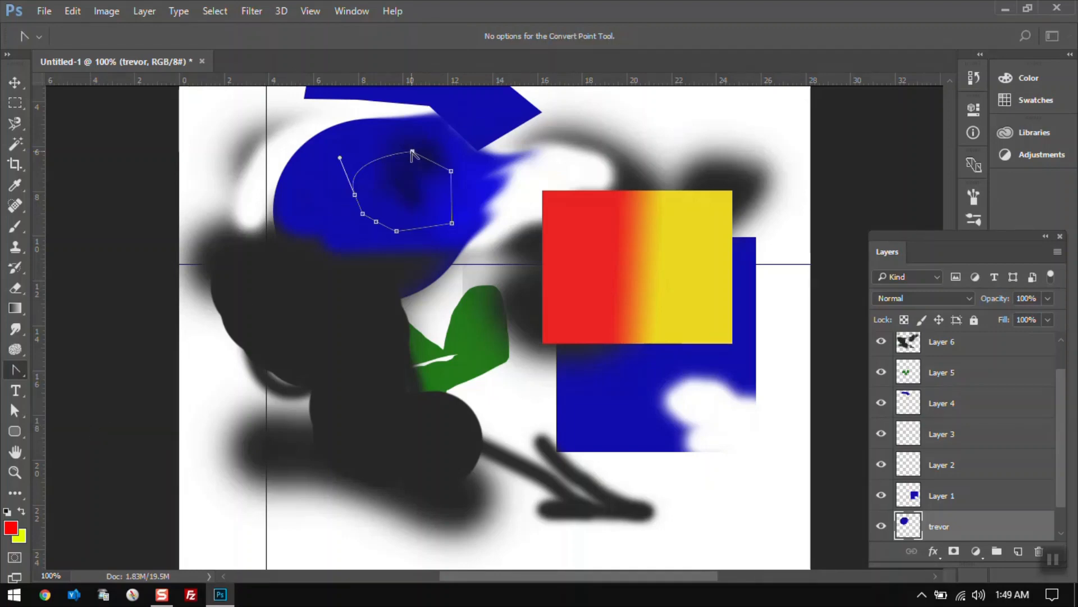
left_click_drag(412, 152, 438, 159)
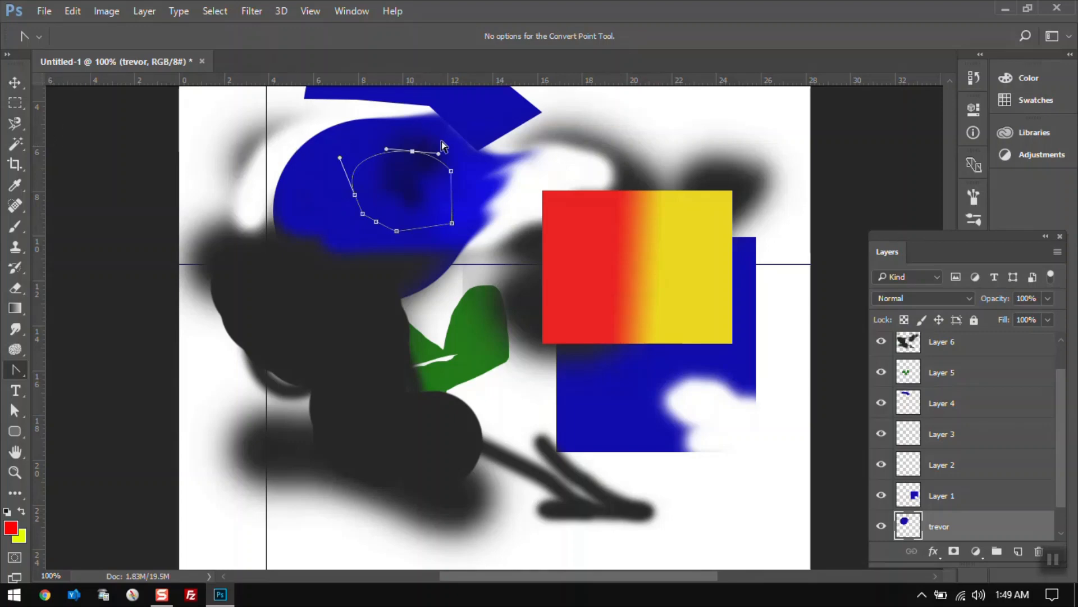
left_click_drag(439, 153, 451, 121)
left_click_drag(386, 149, 346, 127)
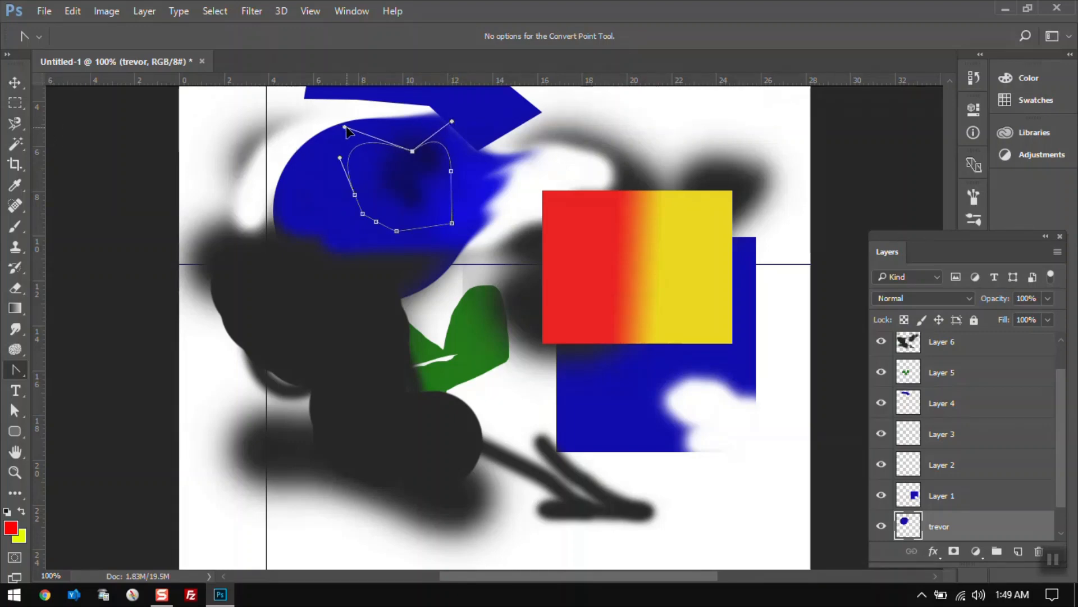
left_click_drag(452, 171, 468, 264)
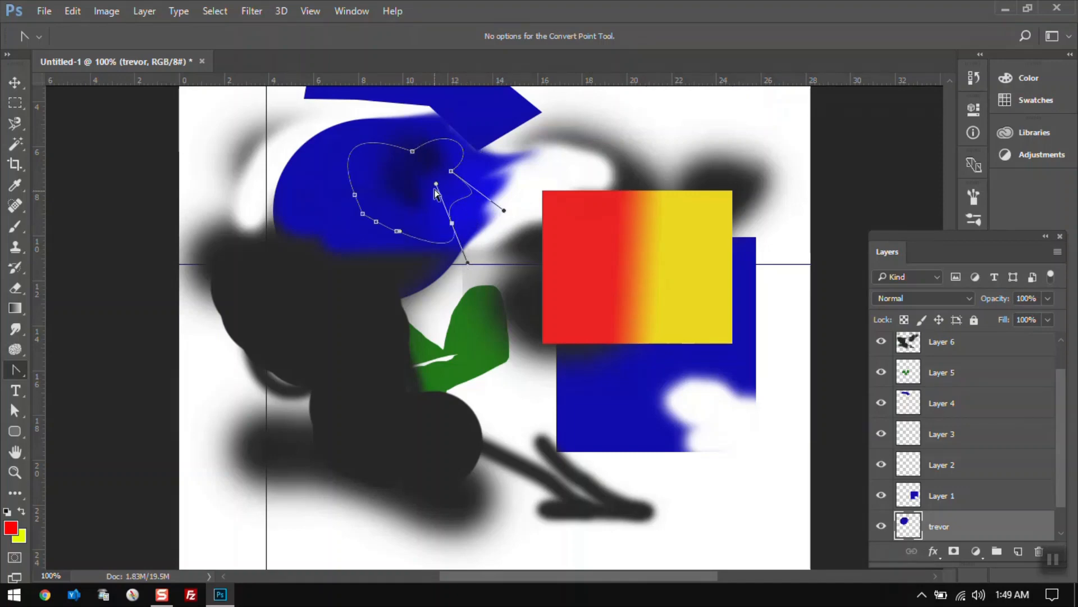
left_click_drag(437, 186, 482, 220)
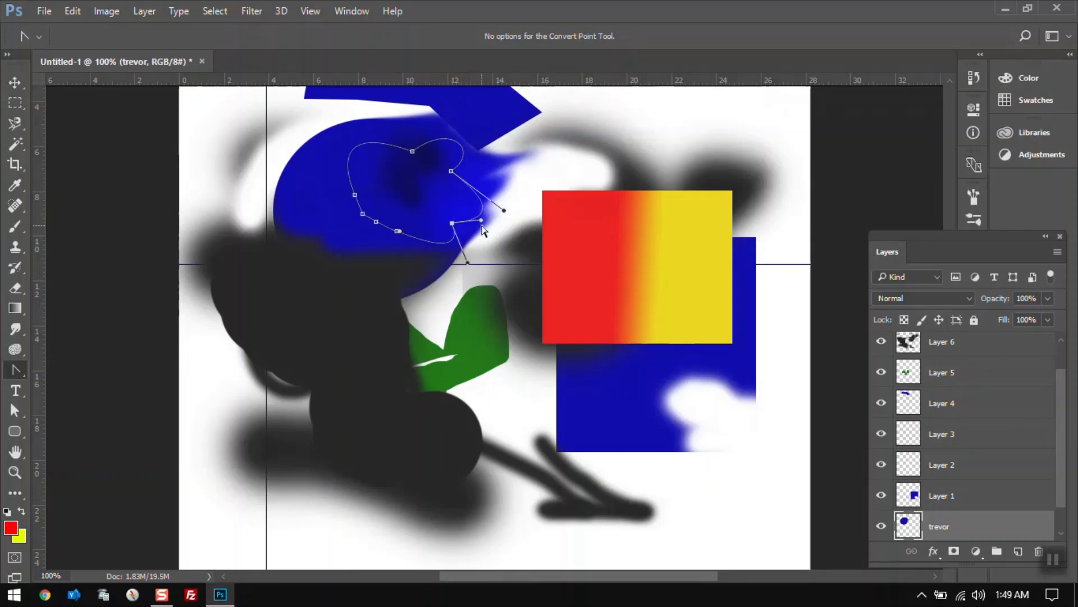
left_click_drag(467, 264, 441, 261)
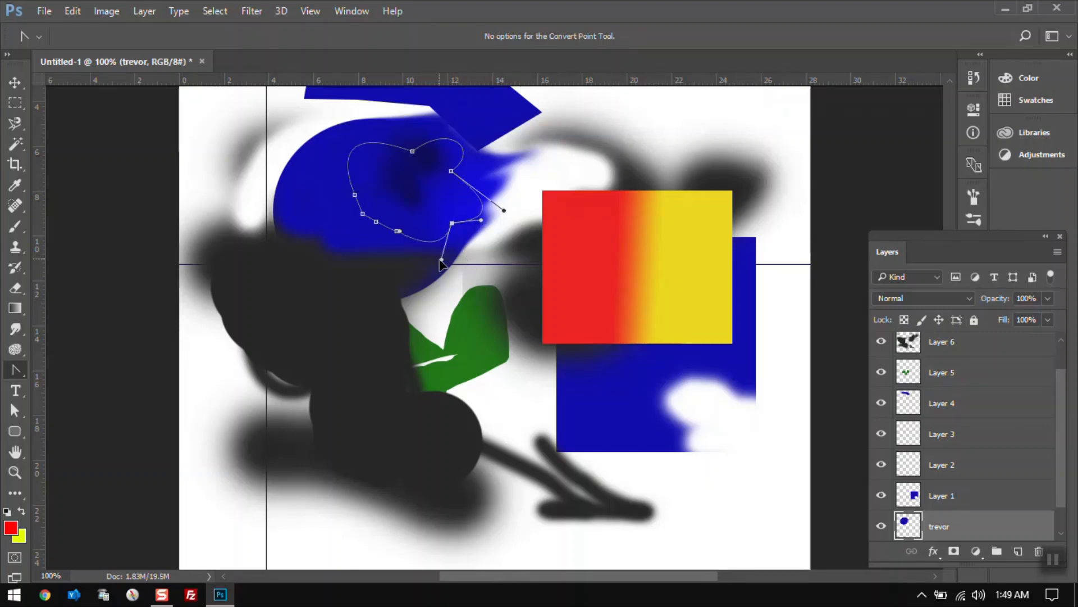
Delete anchor points along the path's lower-left edge with the Delete Anchor Point tool.
right_click(17, 369)
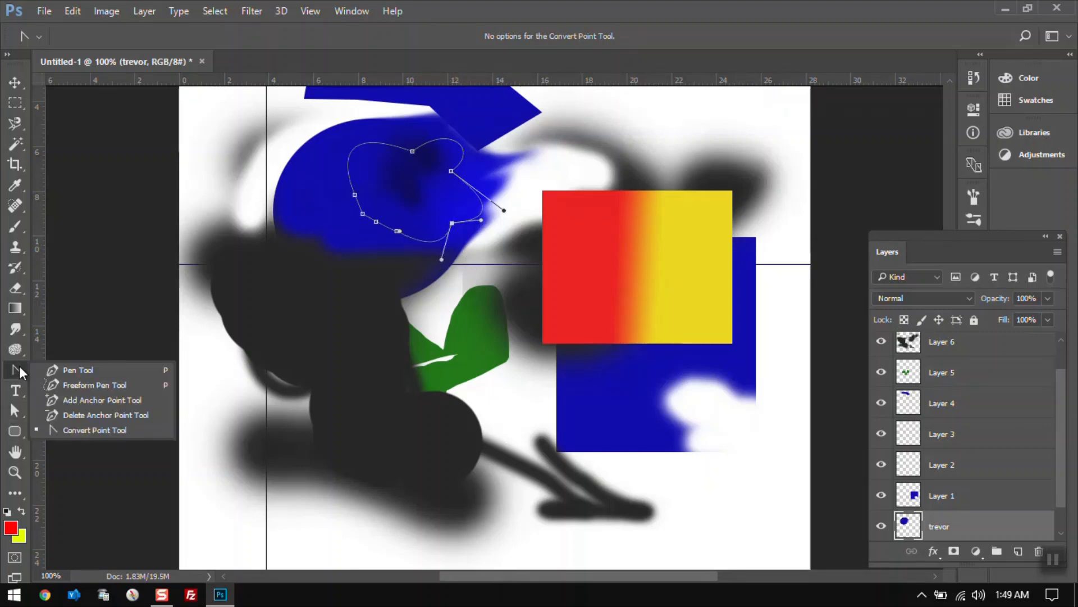
left_click(86, 415)
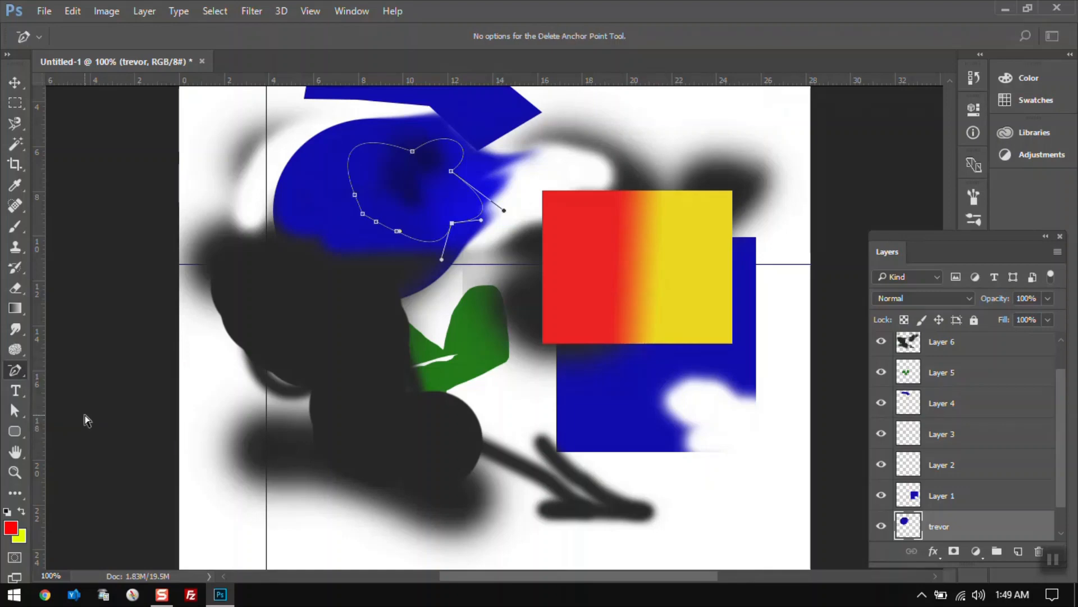
left_click(397, 232)
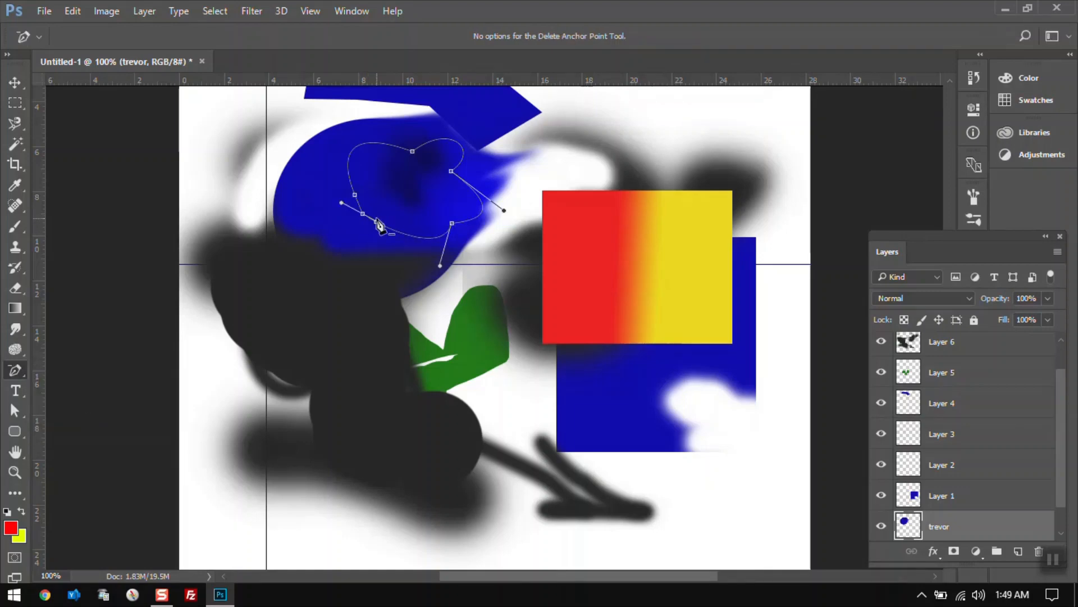
left_click(361, 218)
left_click(368, 222)
Make a selection from the reshaped path with a 0 px feather radius.
right_click(385, 185)
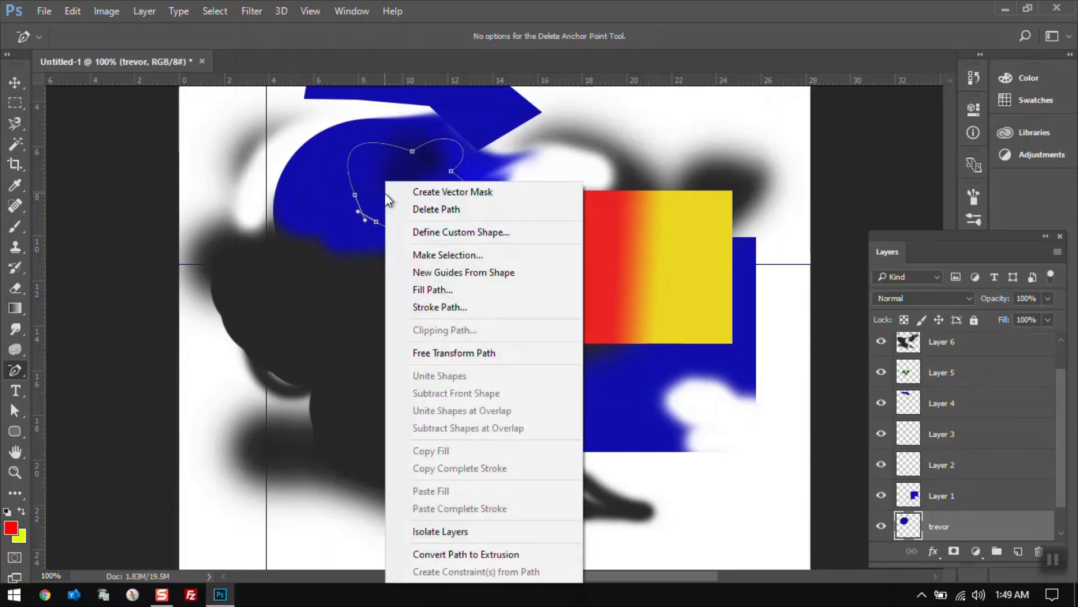
left_click(443, 251)
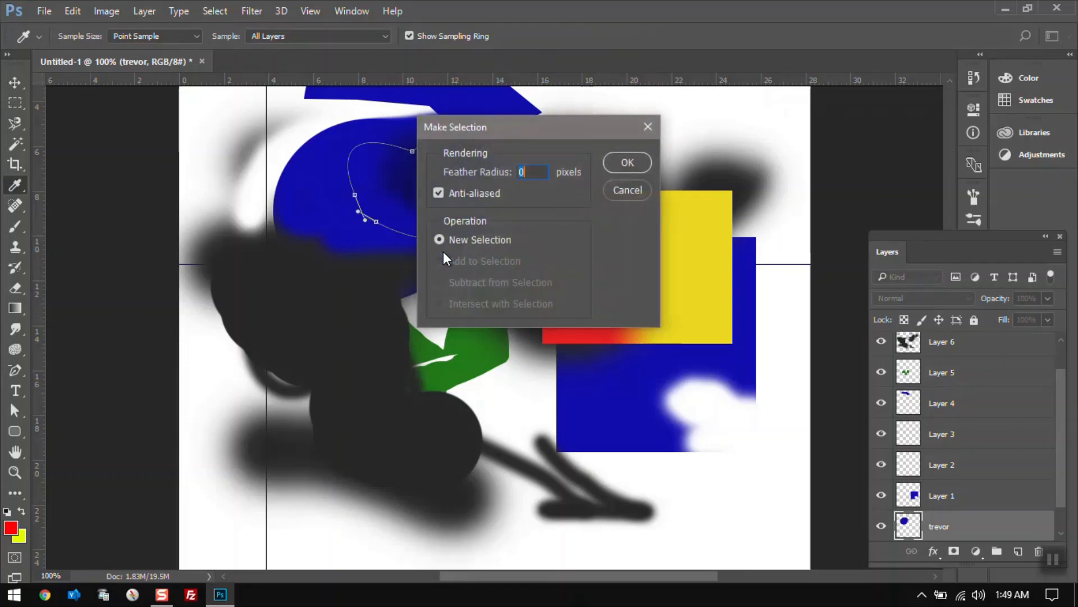
left_click(607, 162)
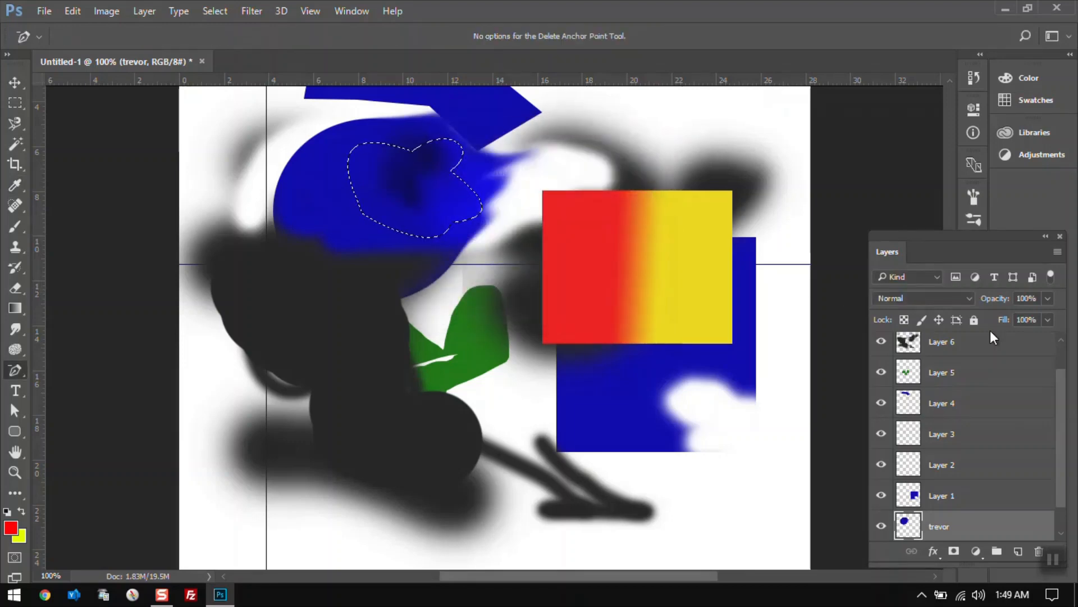
Add a new empty layer at the top of the layer stack.
left_click_drag(1062, 384, 1063, 341)
left_click(974, 346)
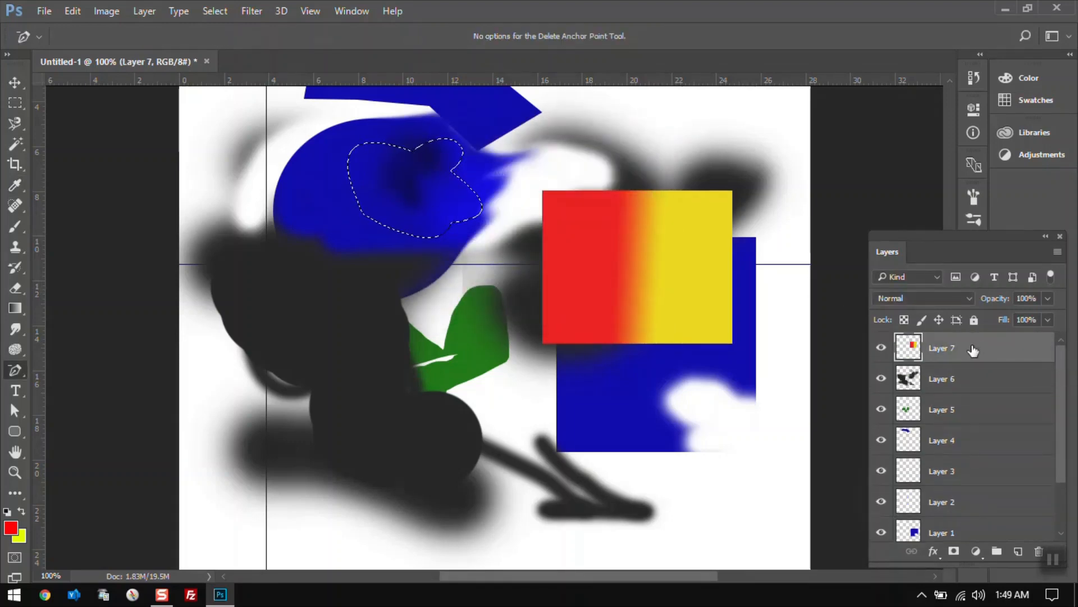
left_click(1017, 551)
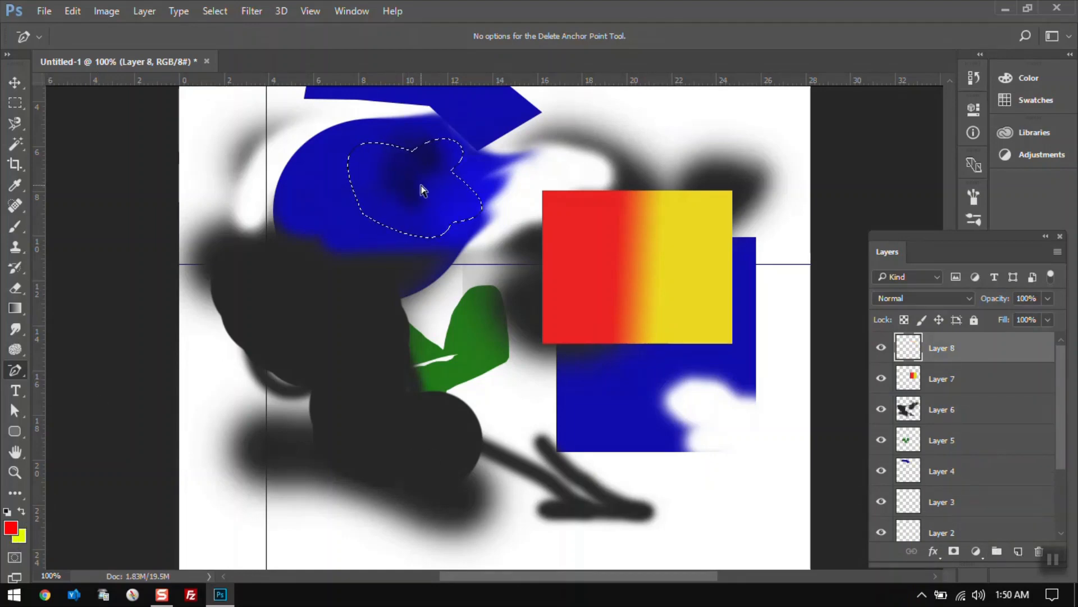
Fill the path selection with red on the new layer using the Paint Bucket tool.
left_click(15, 316)
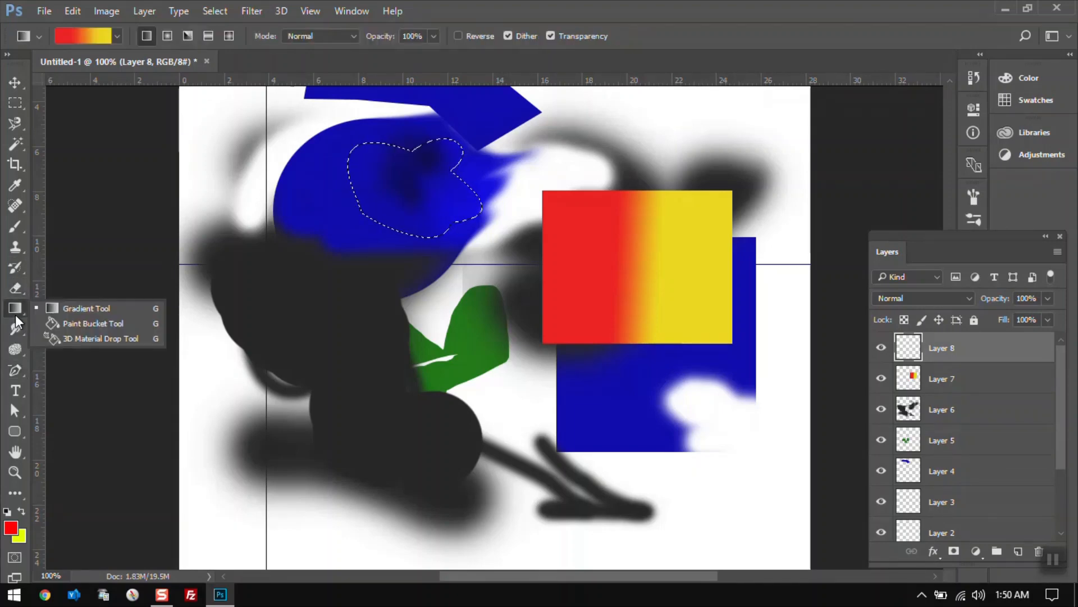
left_click(57, 323)
left_click(425, 190)
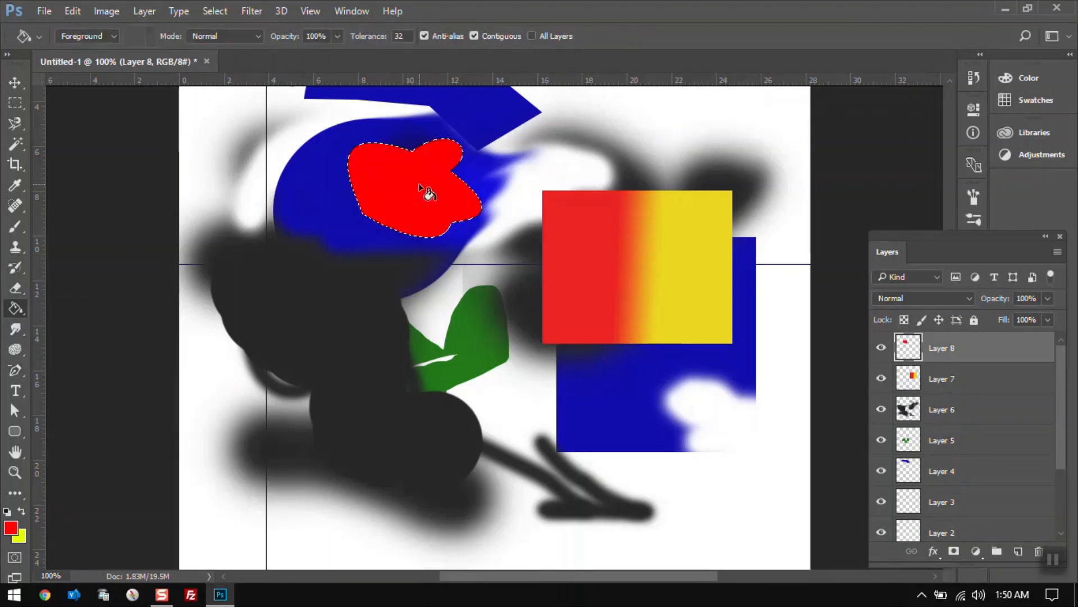
Deselect and move the red shape to the canvas's upper-right corner.
left_click(15, 103)
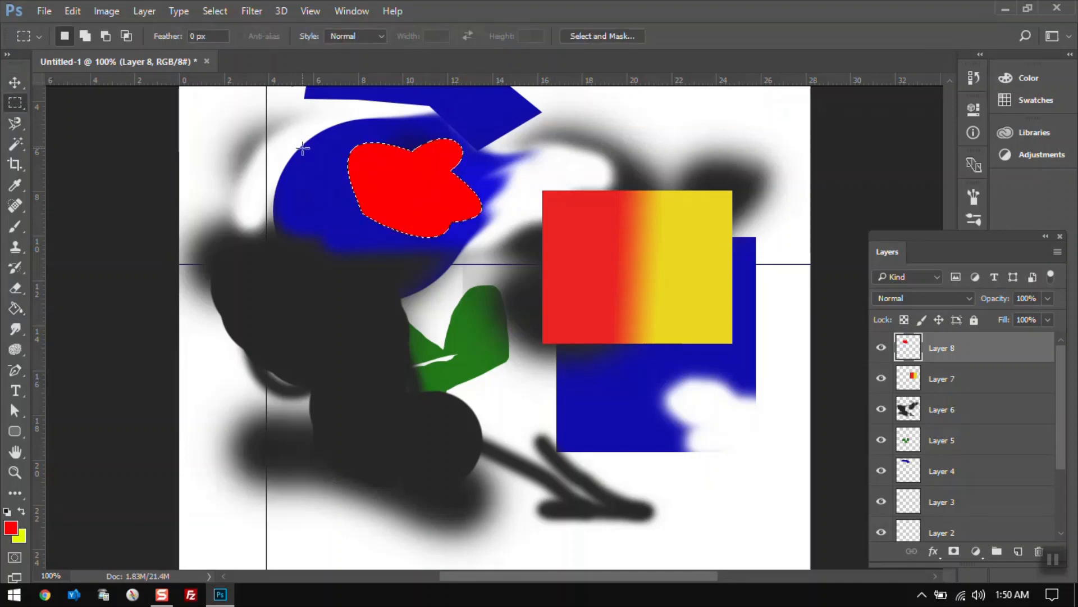
left_click(303, 147)
left_click(15, 83)
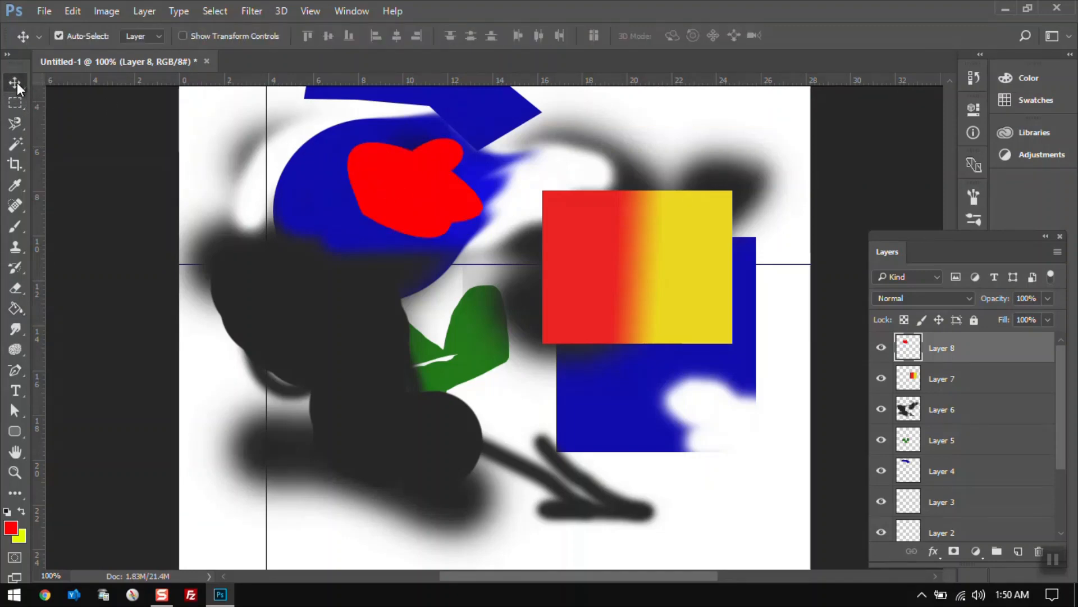
left_click_drag(393, 161, 689, 114)
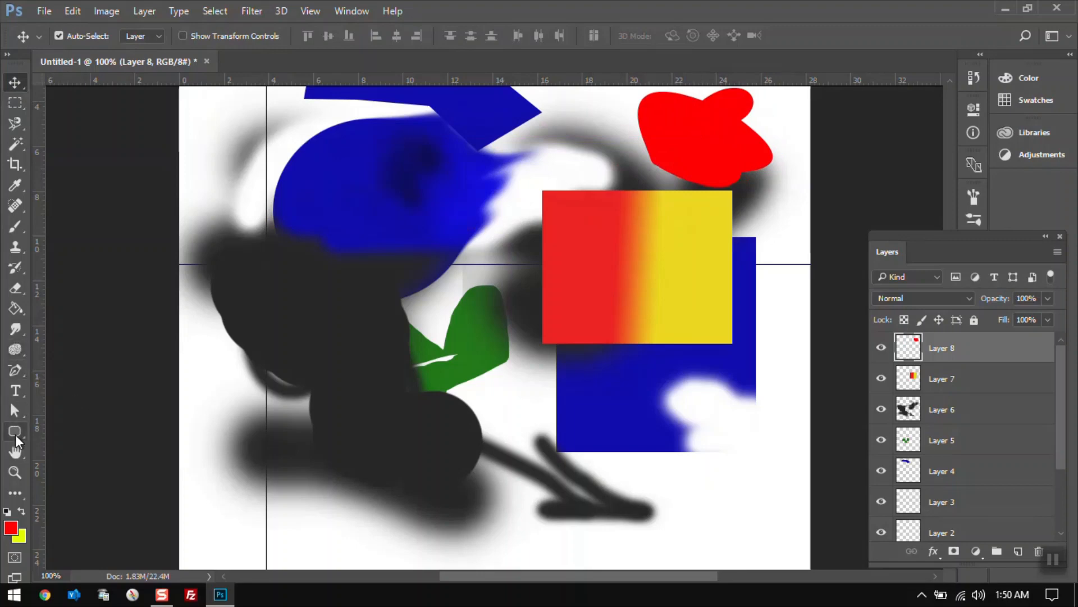
Add the author's first name as red 30 pt Arial text and move it to the canvas's upper-left corner.
left_click(17, 395)
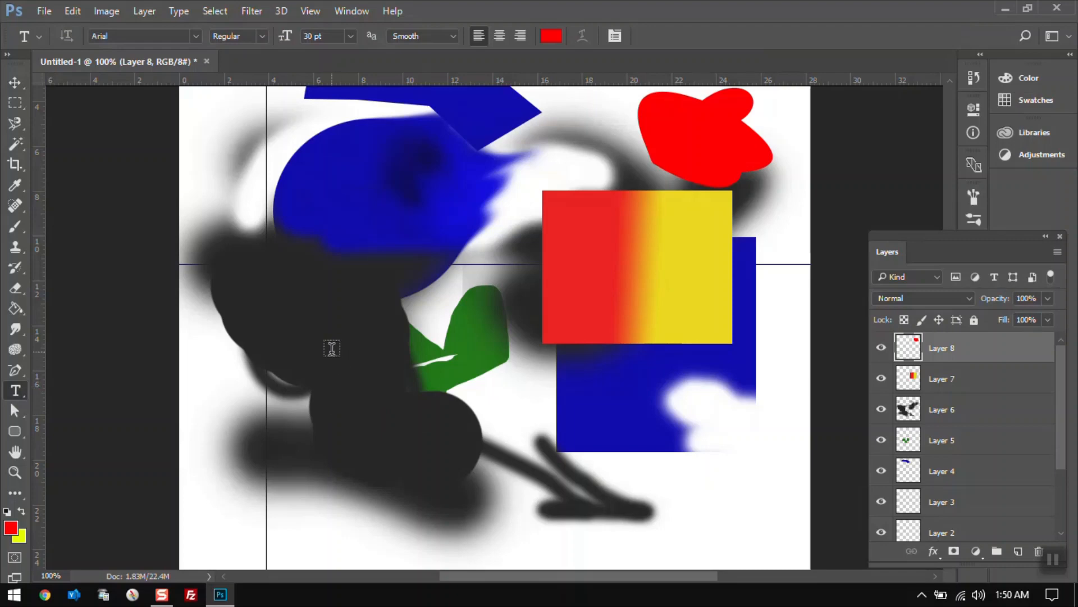
left_click(367, 177)
type("Tr")
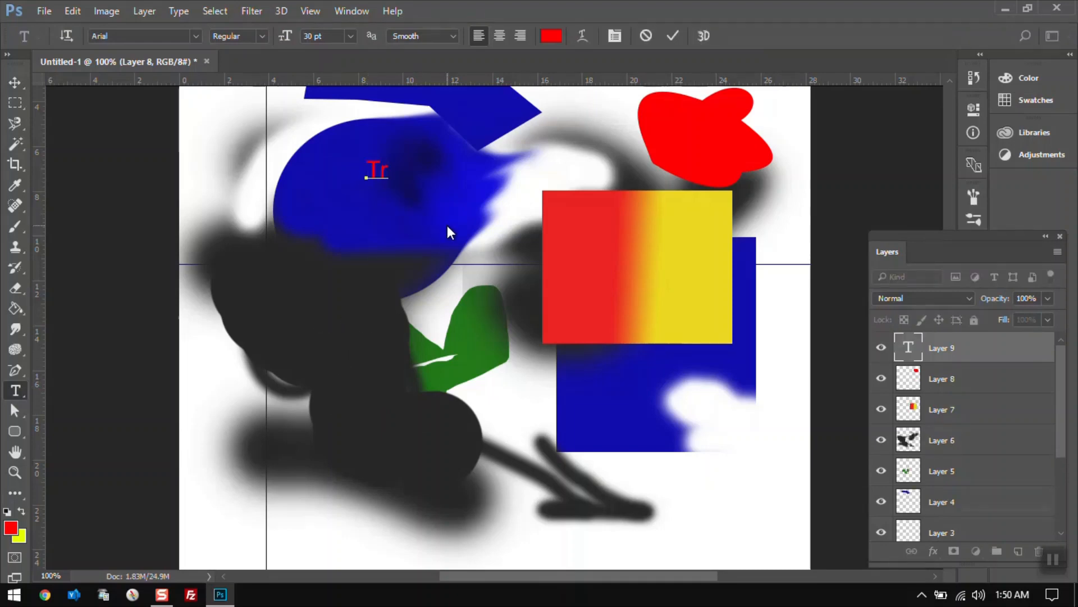
type("evor")
left_click(15, 82)
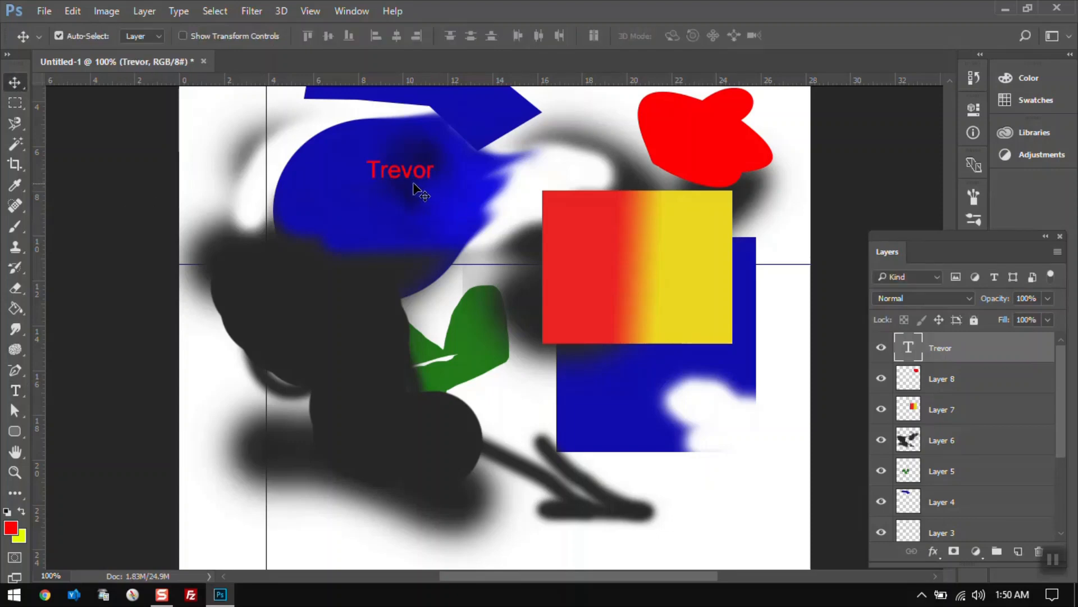
left_click_drag(404, 174, 255, 132)
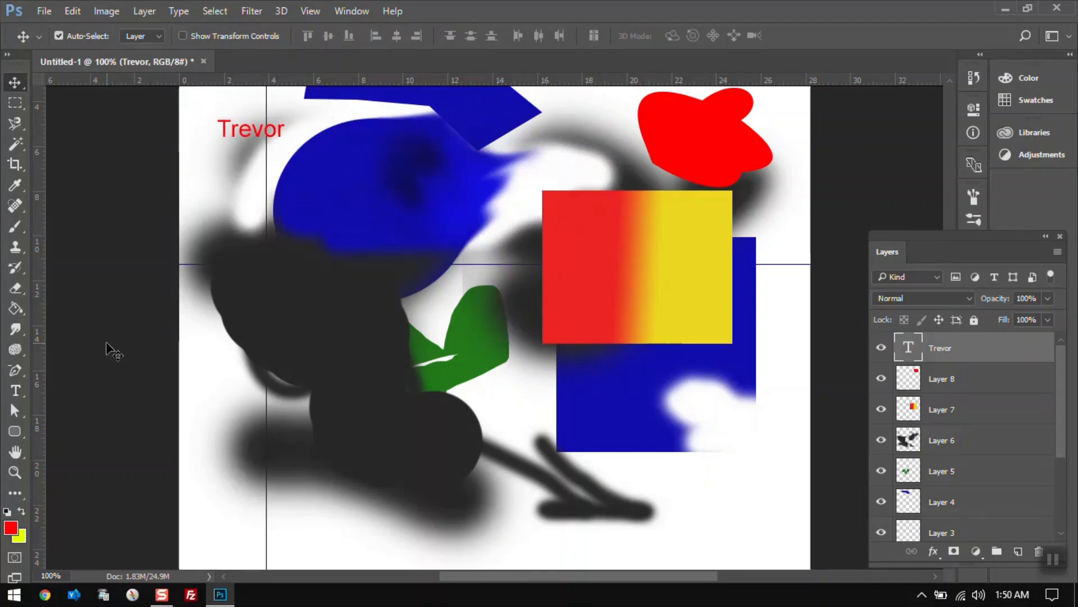
left_click(21, 402)
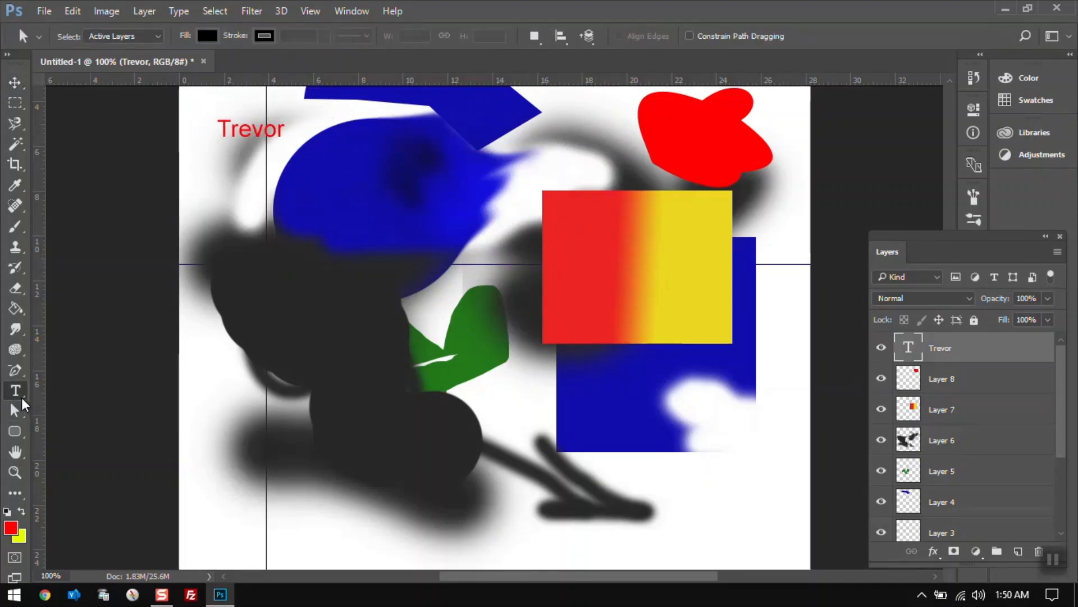
left_click(22, 396)
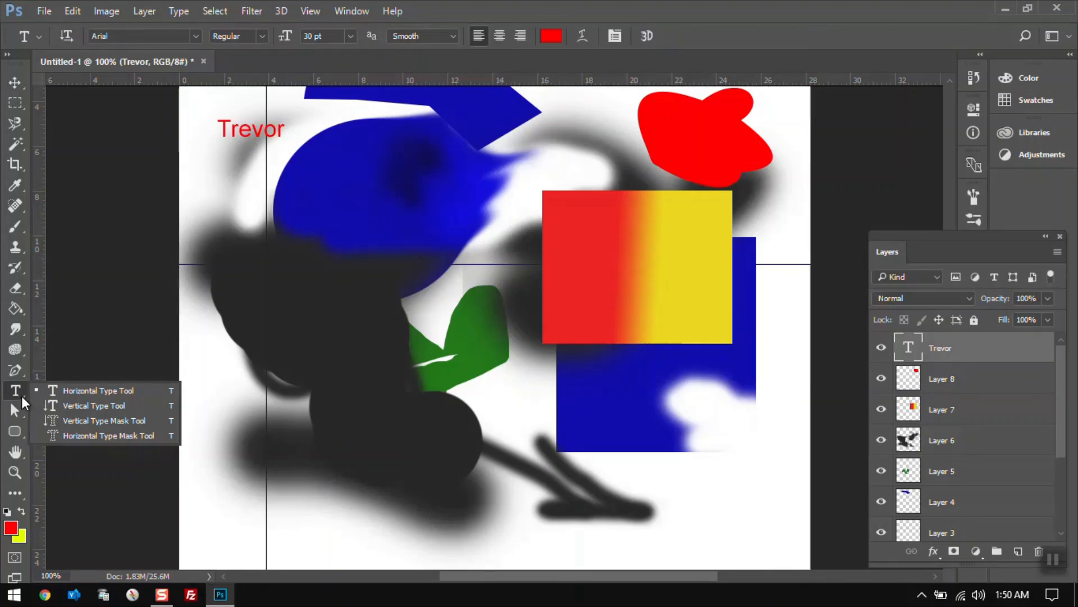
left_click(21, 395)
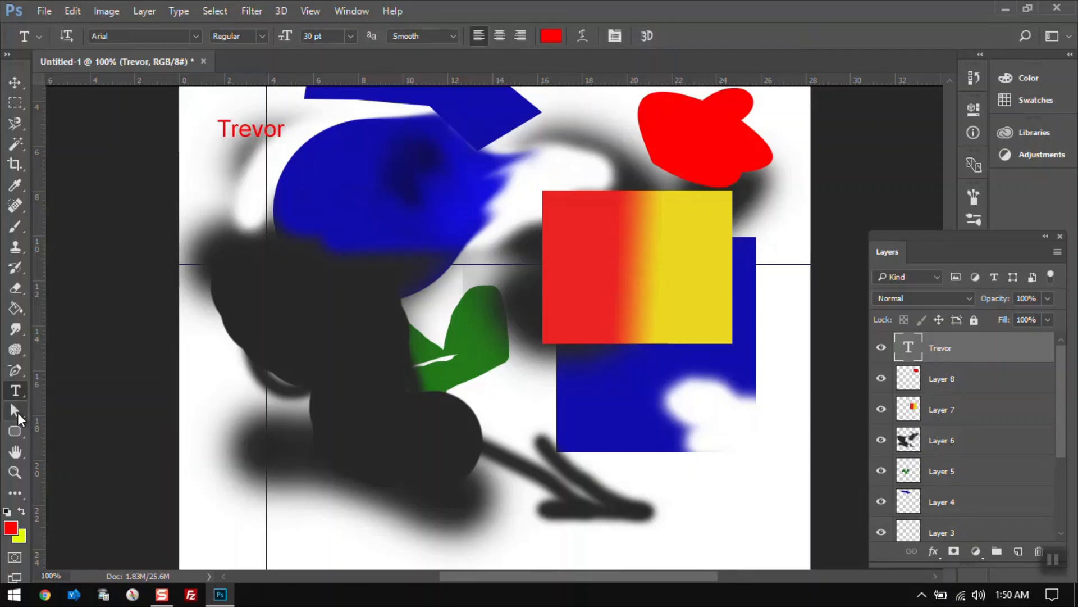
left_click(18, 412)
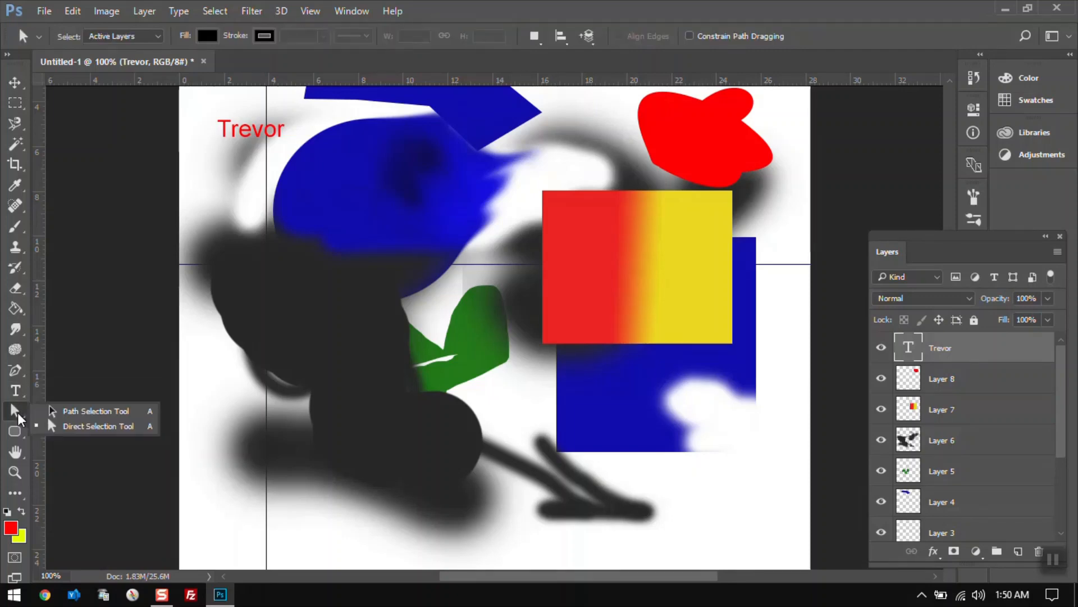
left_click(58, 412)
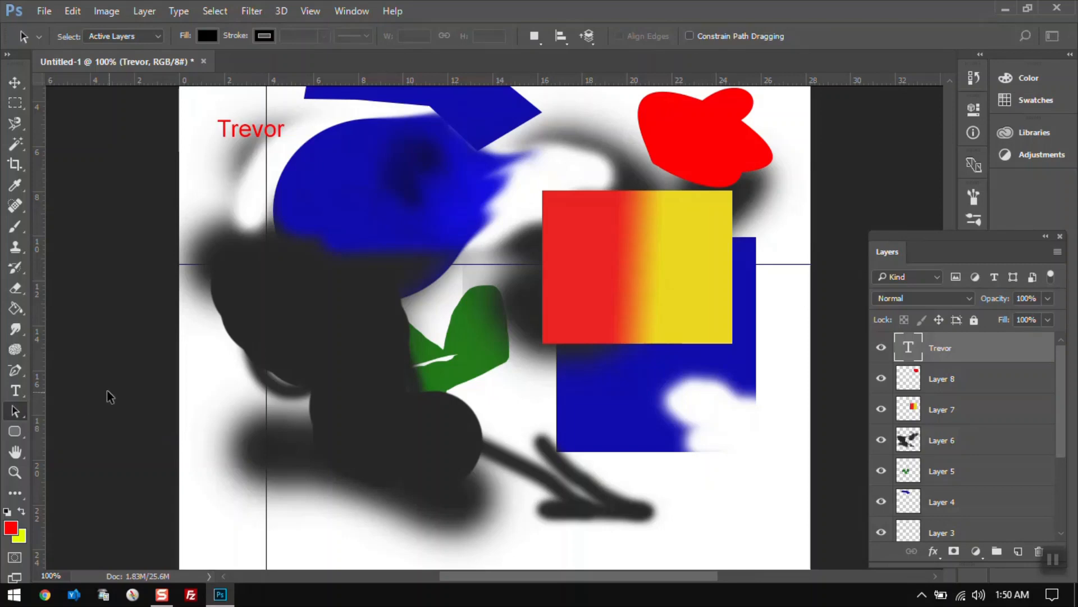
Add a new layer and draw a closed five-point path over the blue shape with the Pen tool.
left_click(11, 376)
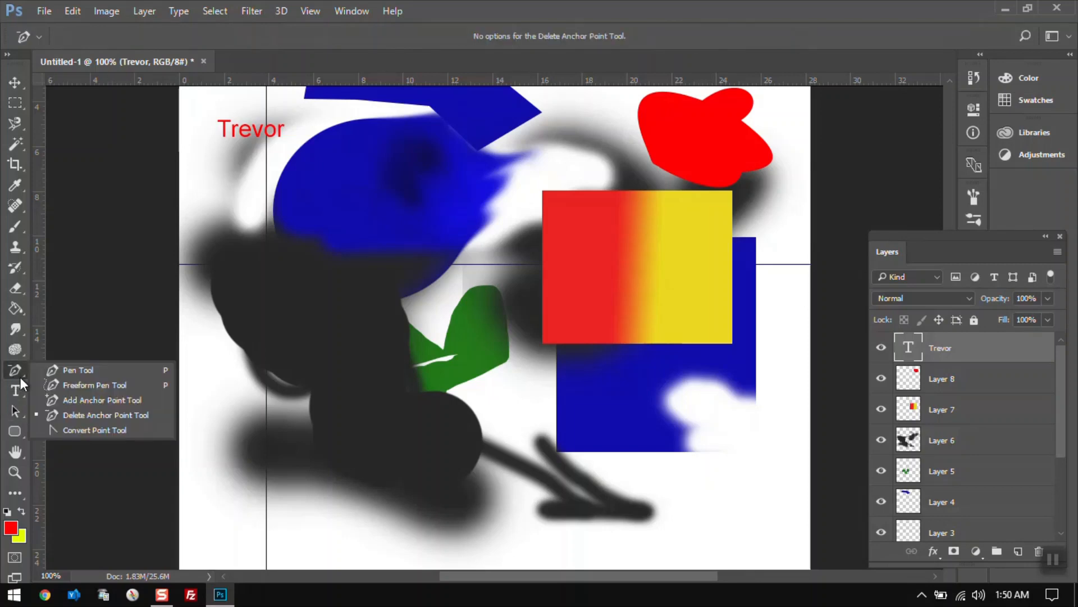
left_click(48, 371)
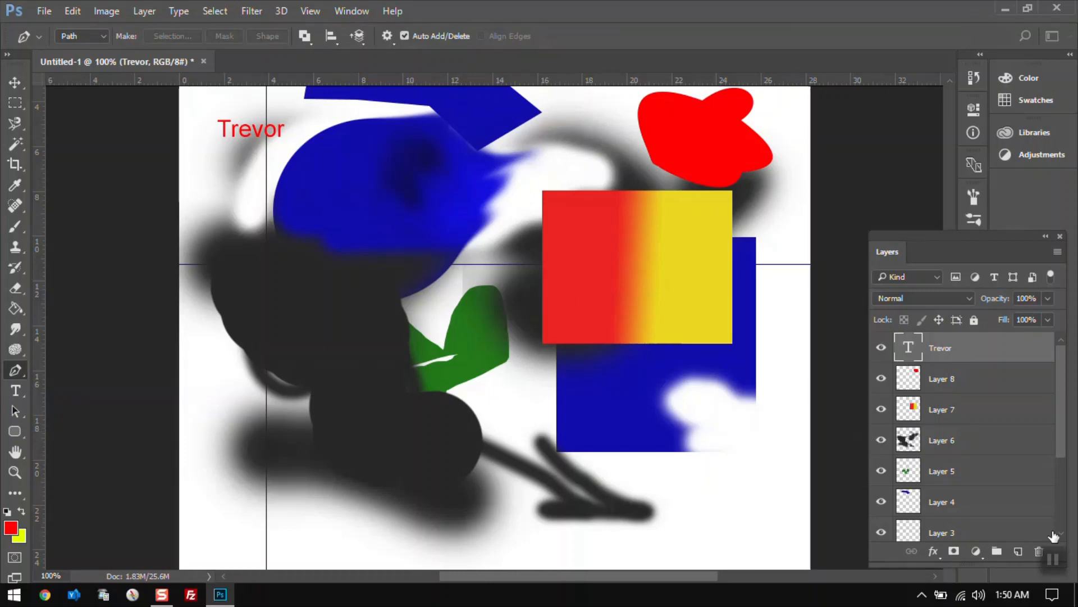
left_click(1019, 552)
left_click(305, 178)
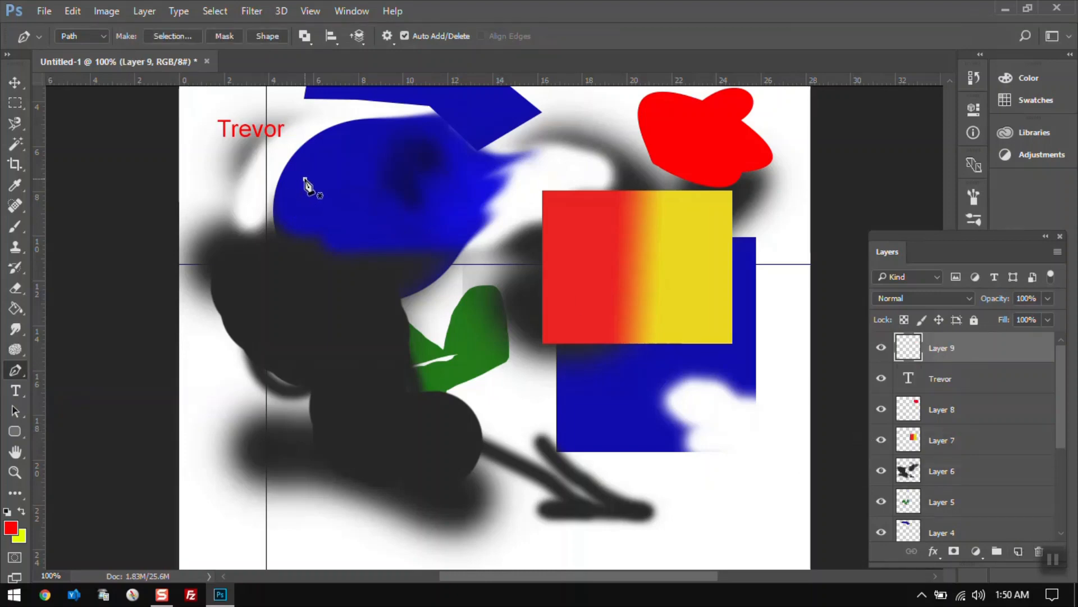
left_click(408, 150)
left_click(419, 206)
left_click(369, 230)
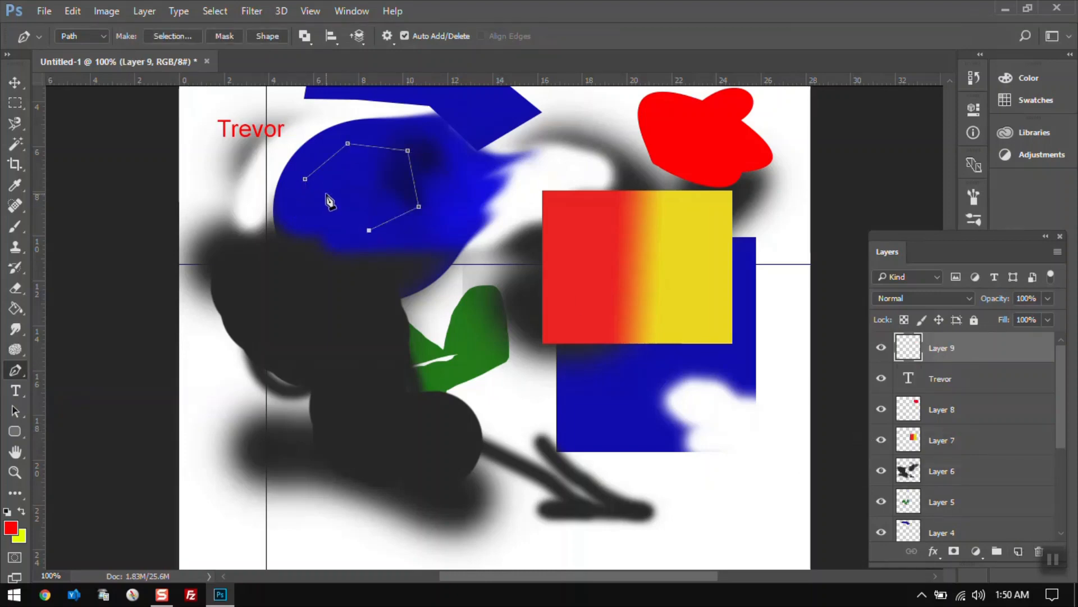
left_click(325, 193)
left_click(305, 178)
Convert the path's bottom anchor into a smooth curve point with the Convert Point tool.
right_click(18, 373)
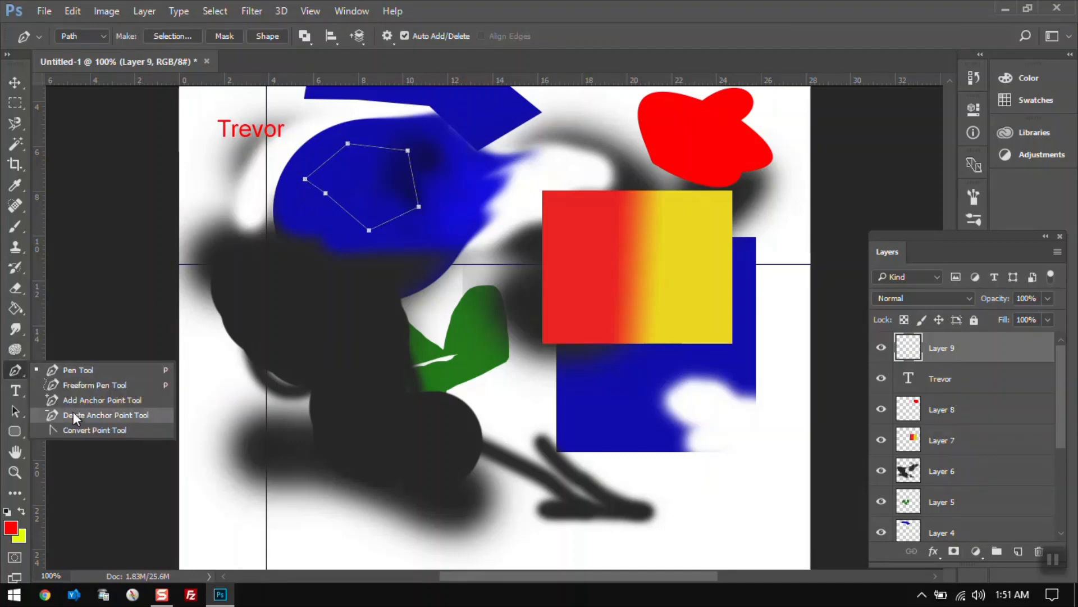
left_click(82, 427)
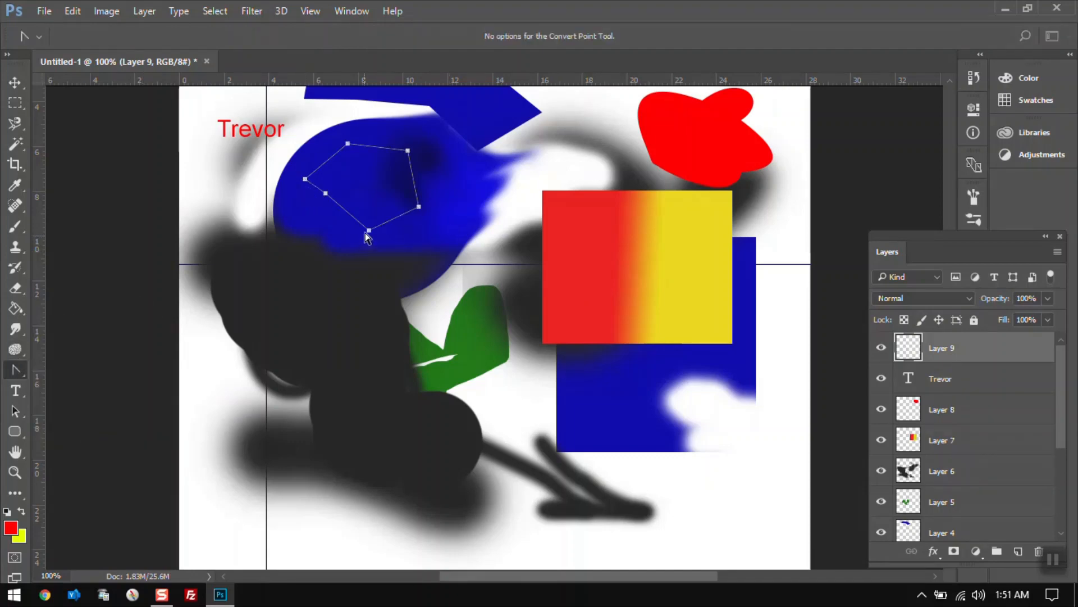
left_click_drag(369, 230, 333, 236)
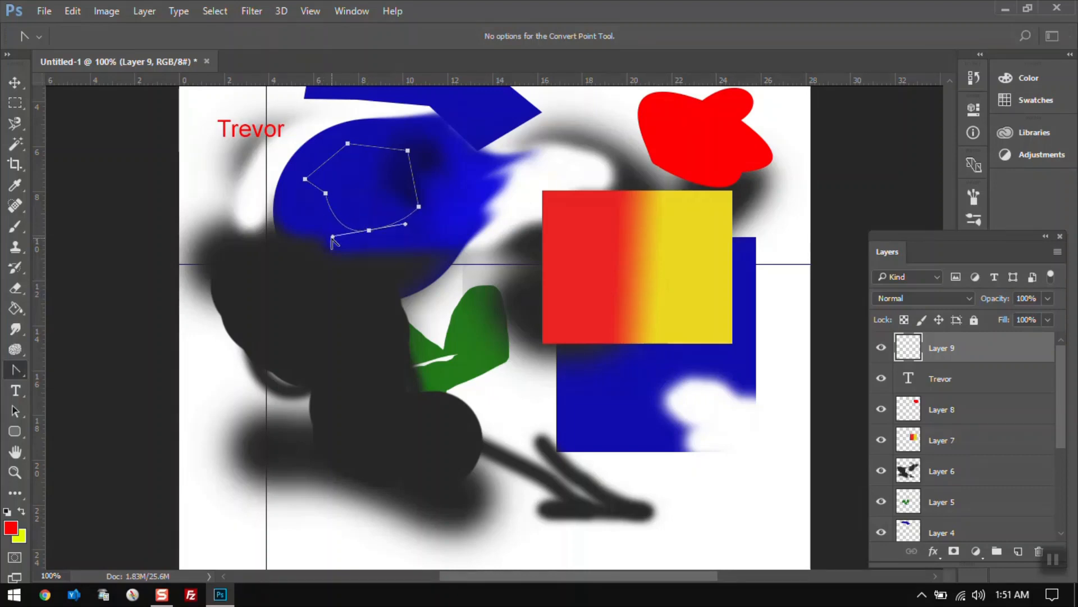
left_click(405, 228)
left_click_drag(395, 224, 400, 230)
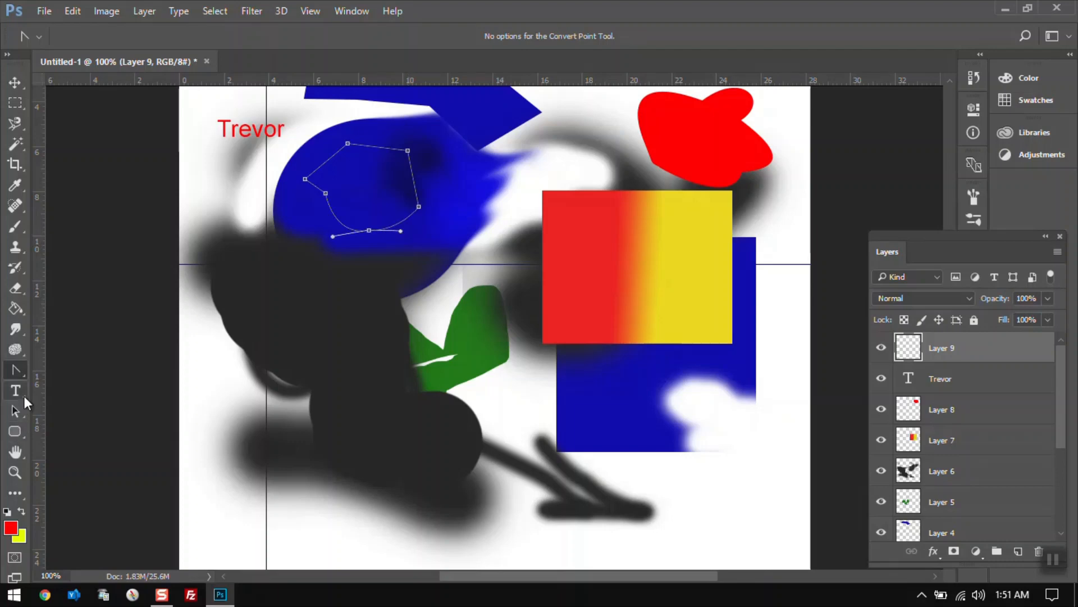
Reshape the bottom curve and reposition the upper-left anchor with the Direct Selection tool.
left_click(15, 411)
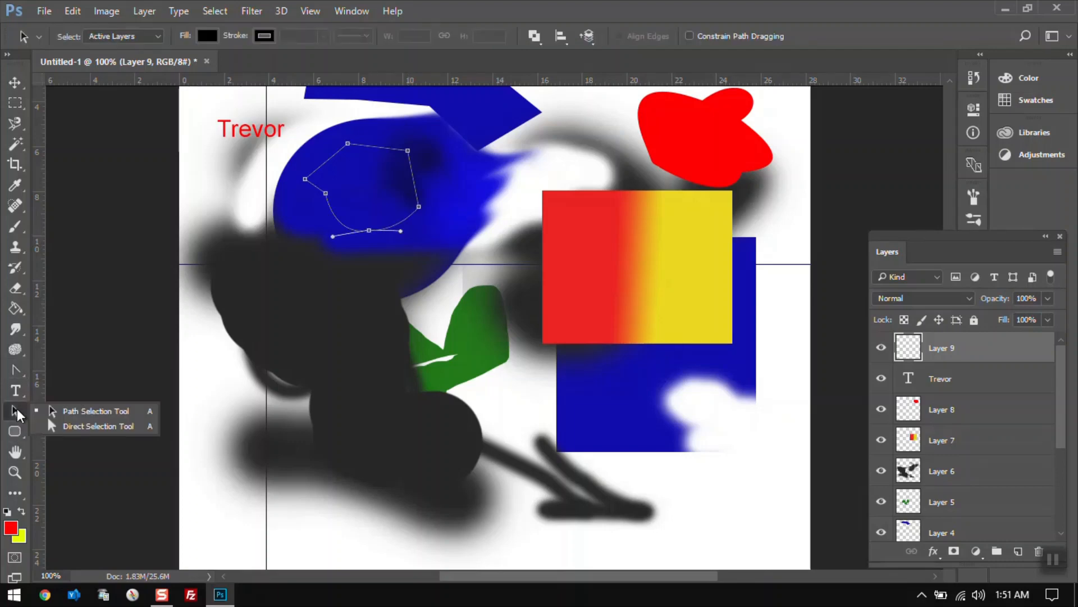
left_click(54, 413)
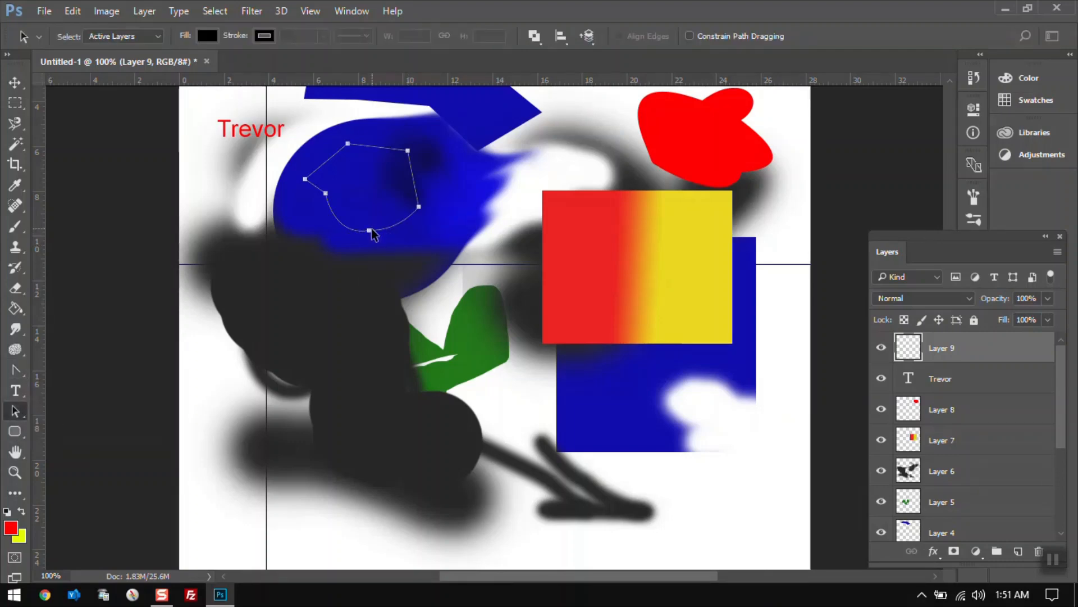
left_click(19, 416)
left_click(66, 426)
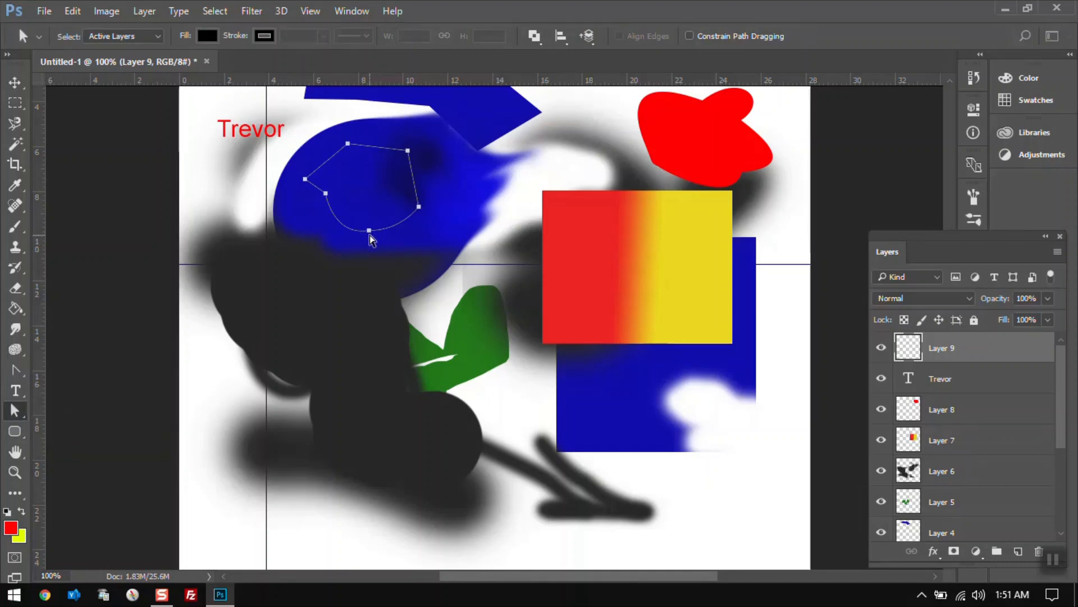
left_click(369, 231)
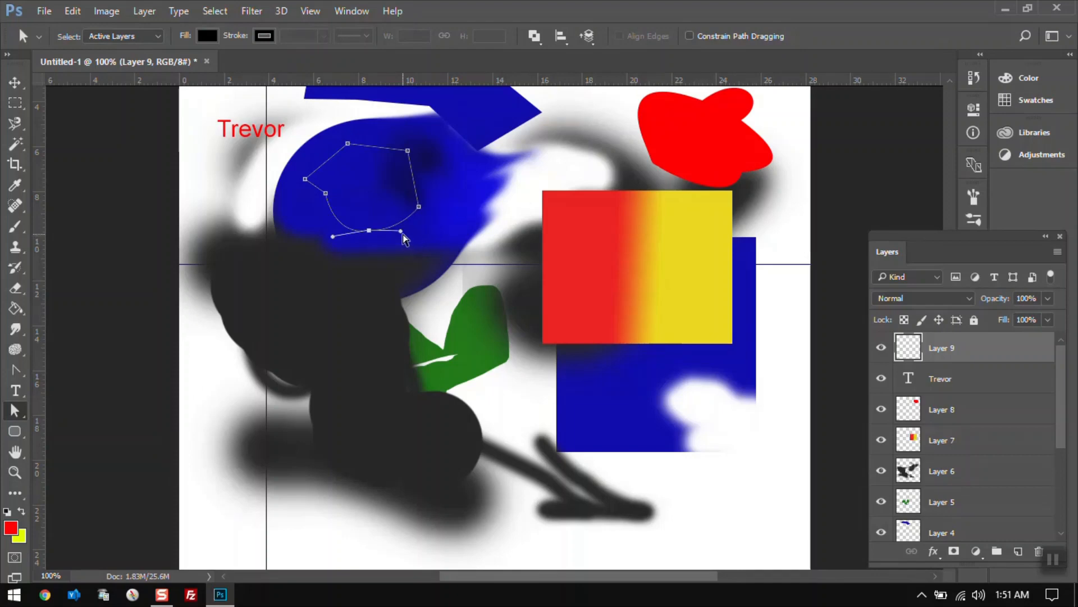
mouse_move(402, 236)
left_mouse_down()
mouse_move(446, 261)
mouse_move(406, 243)
left_mouse_up()
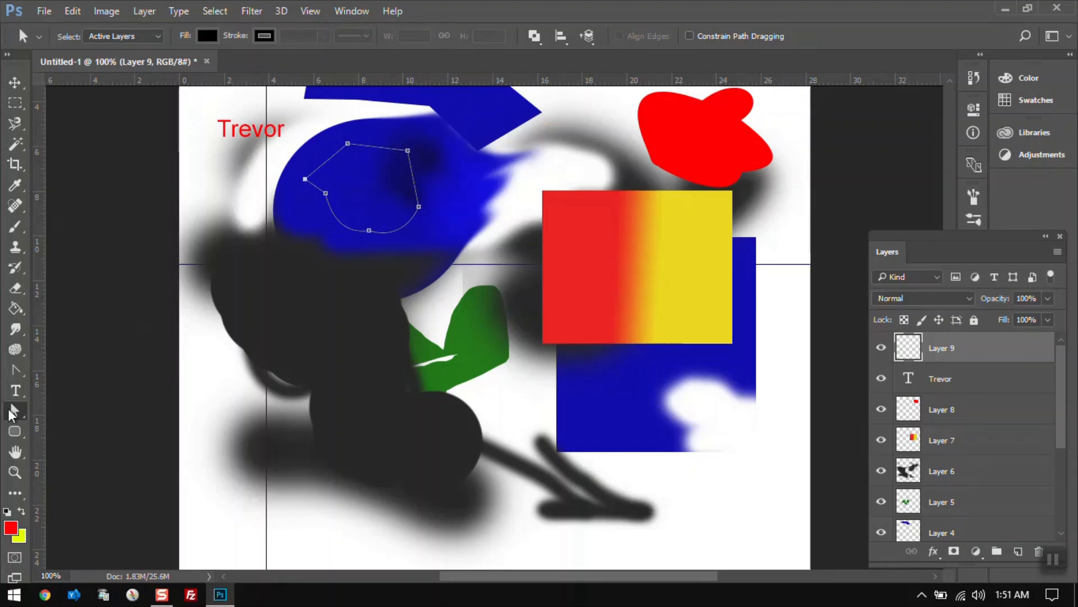
left_click_drag(305, 181, 349, 138)
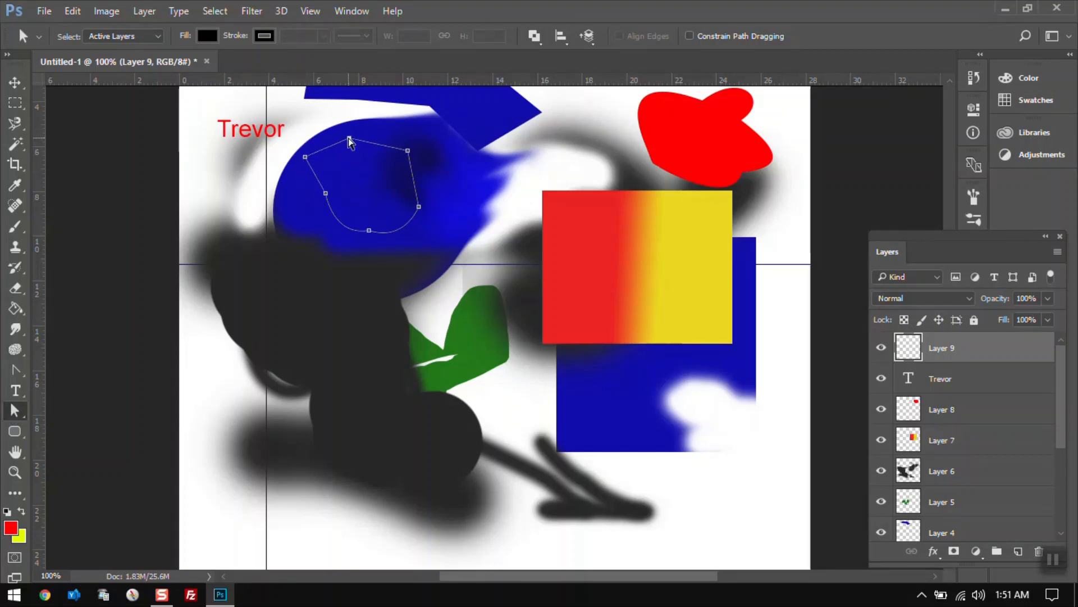
Convert the path's top anchor into a smooth curve and adjust its direction handles.
left_click(16, 373)
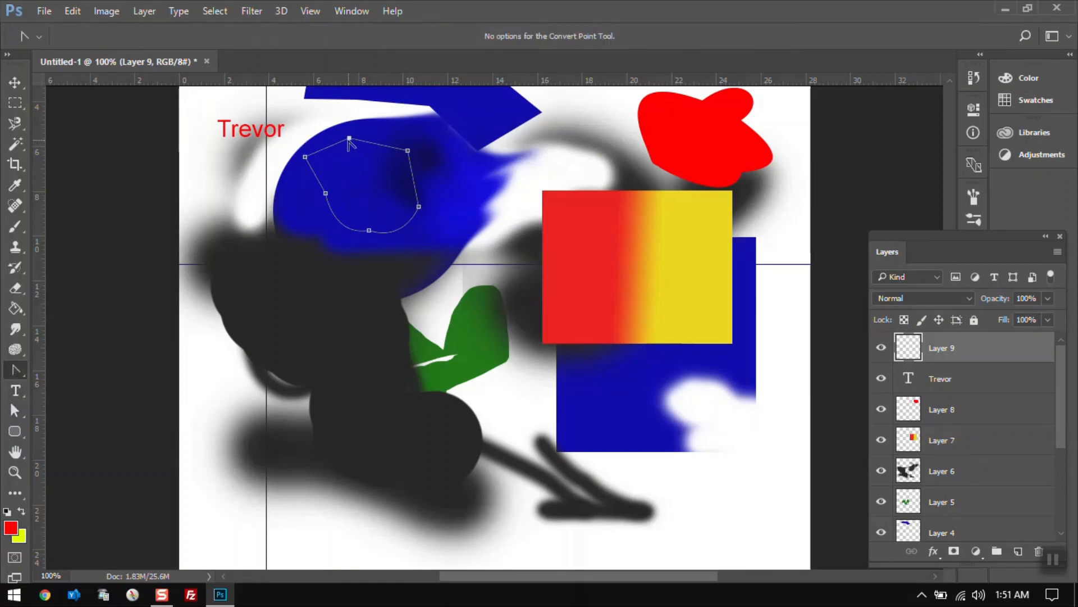
left_click_drag(349, 138, 363, 125)
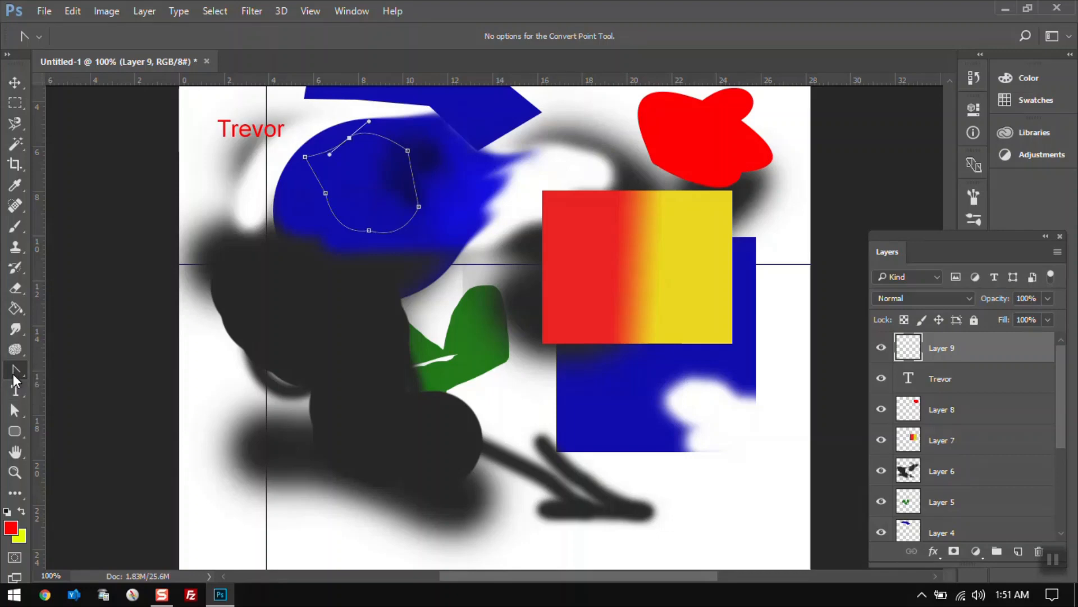
left_click(14, 412)
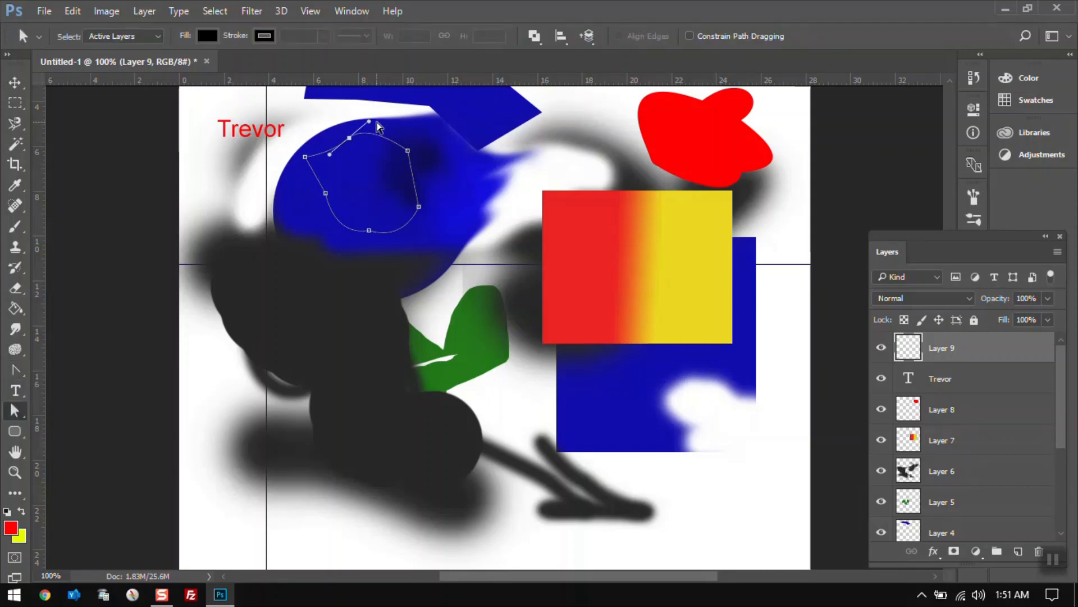
mouse_move(368, 127)
left_mouse_down()
mouse_move(357, 137)
mouse_move(356, 116)
mouse_move(380, 117)
mouse_move(356, 113)
mouse_move(372, 115)
left_mouse_up()
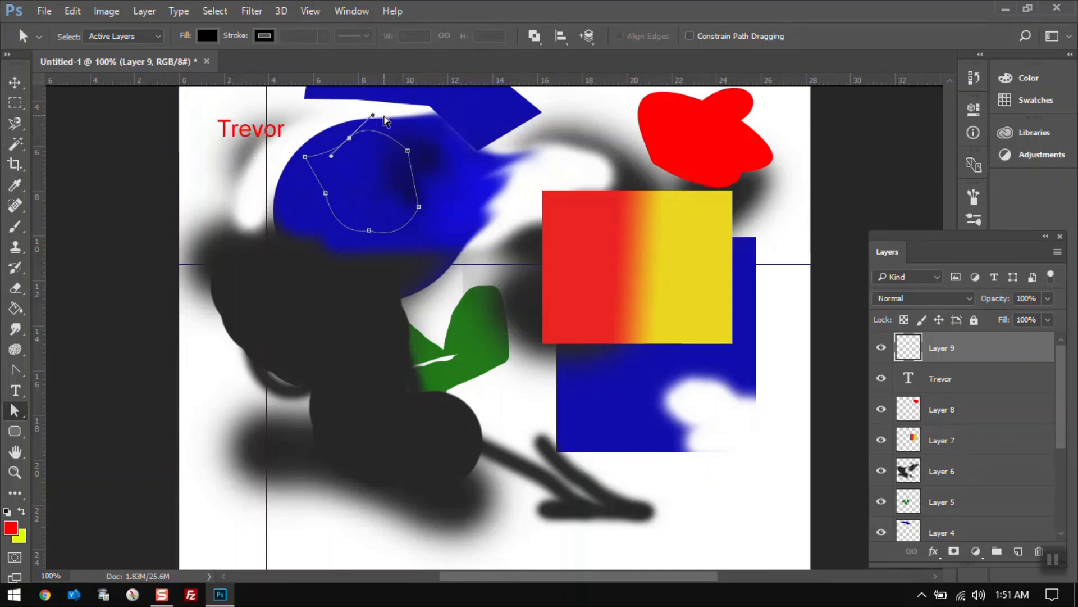
mouse_move(373, 114)
left_mouse_down()
mouse_move(392, 134)
mouse_move(354, 106)
mouse_move(386, 128)
mouse_move(365, 109)
mouse_move(380, 119)
left_mouse_up()
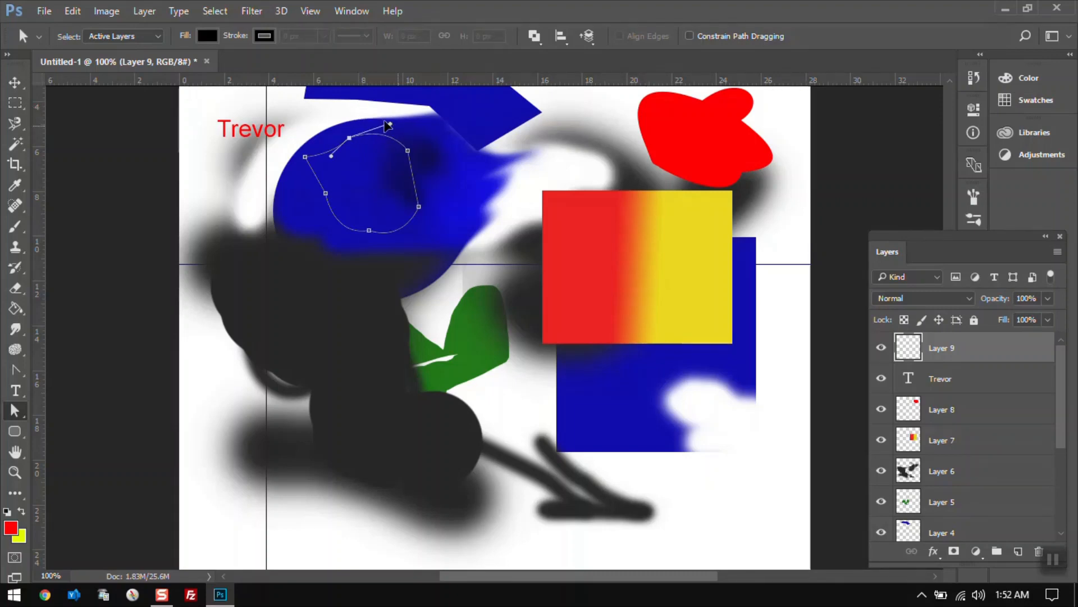
left_click_drag(330, 156, 303, 107)
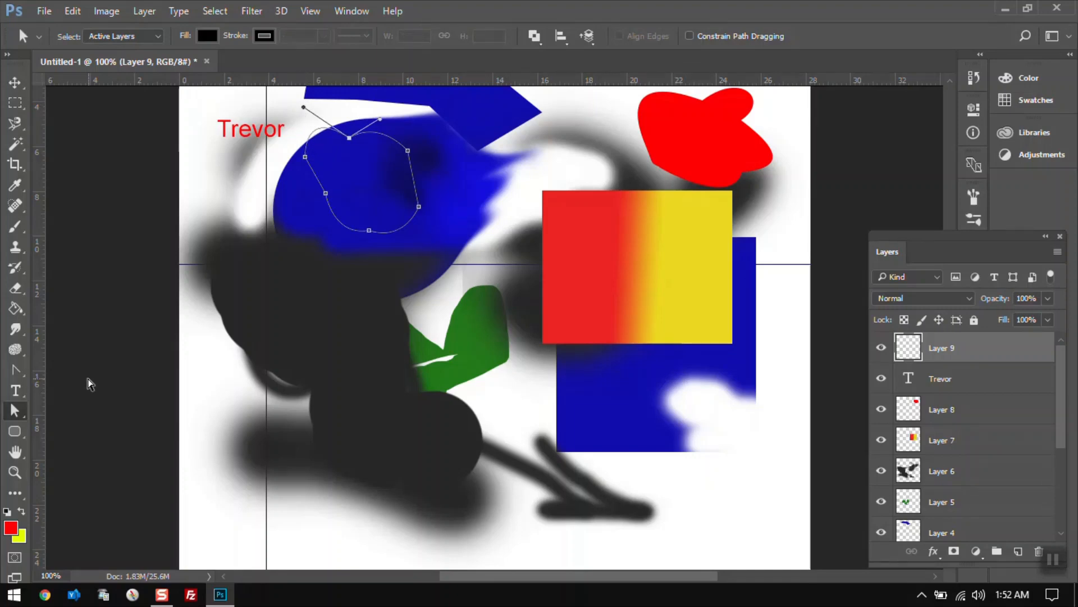
Add a new layer and draw two overlapping red rounded rectangles with a 20 px corner radius.
right_click(25, 421)
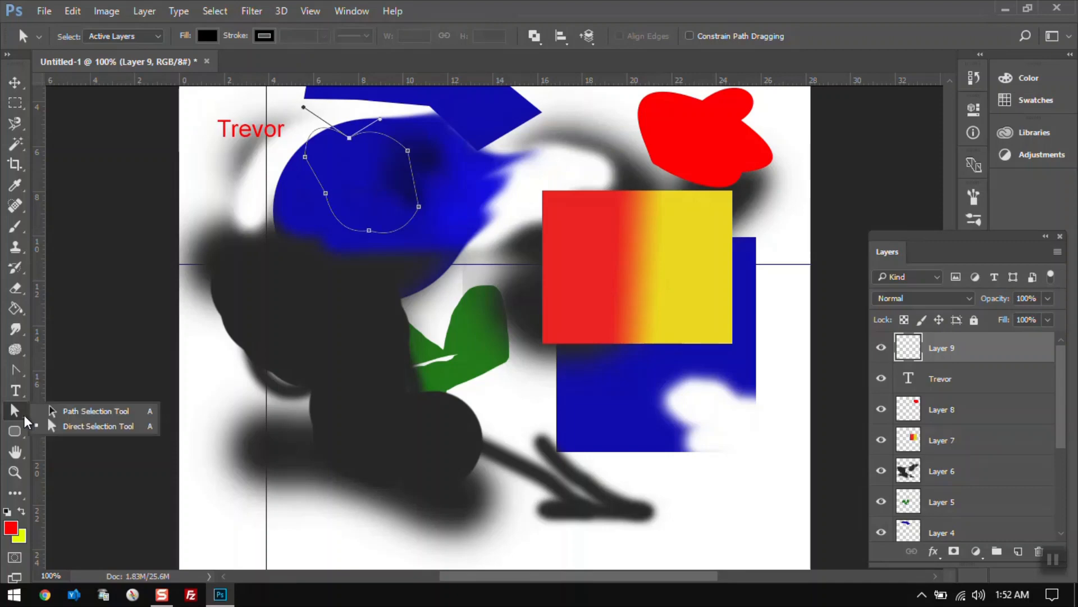
left_click(18, 434)
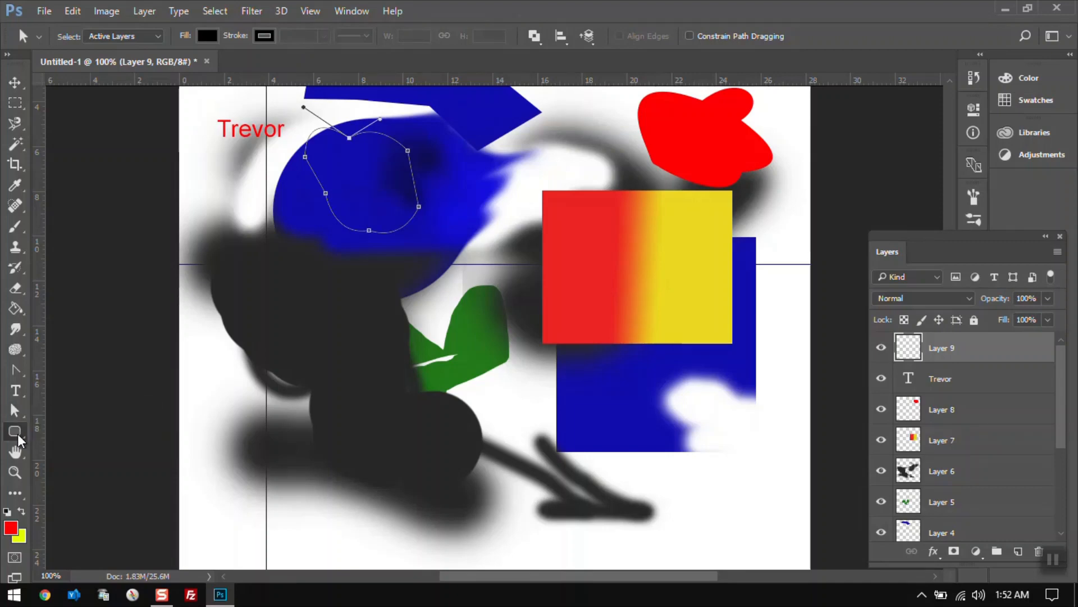
right_click(18, 434)
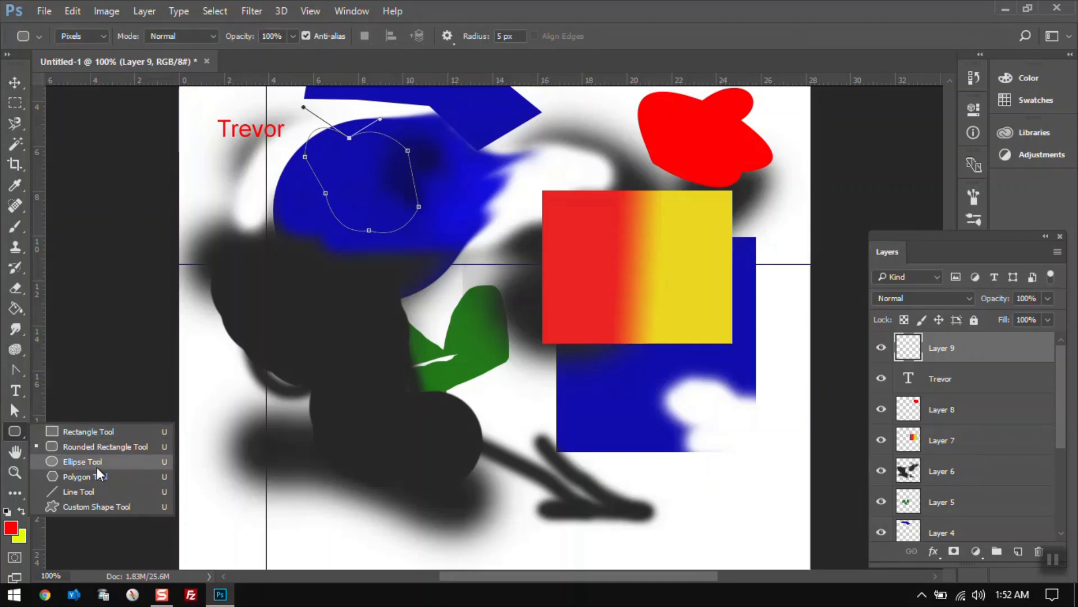
left_click(15, 431)
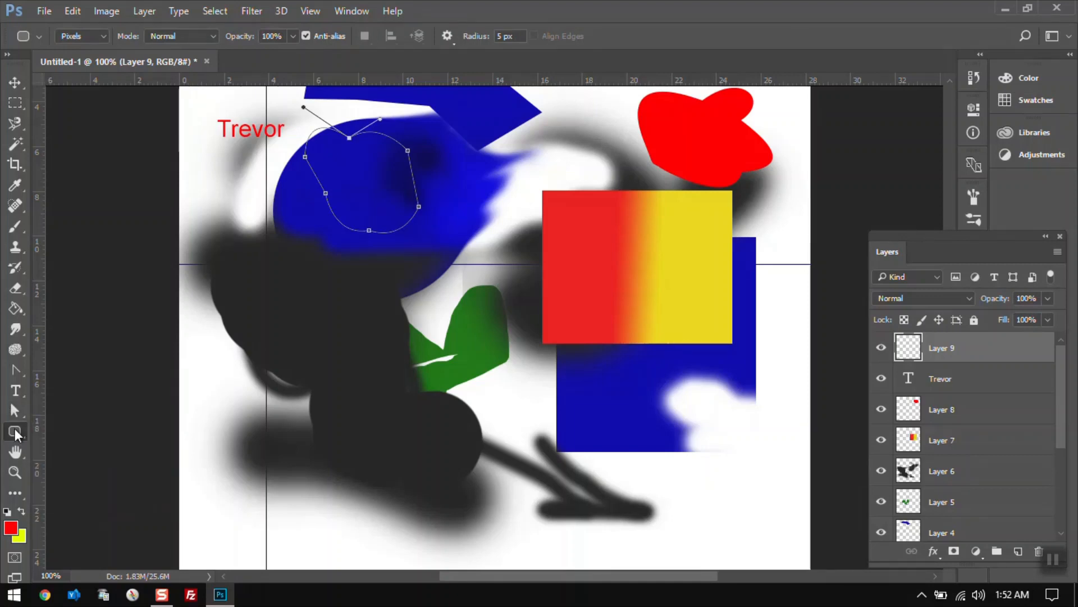
left_click(1018, 551)
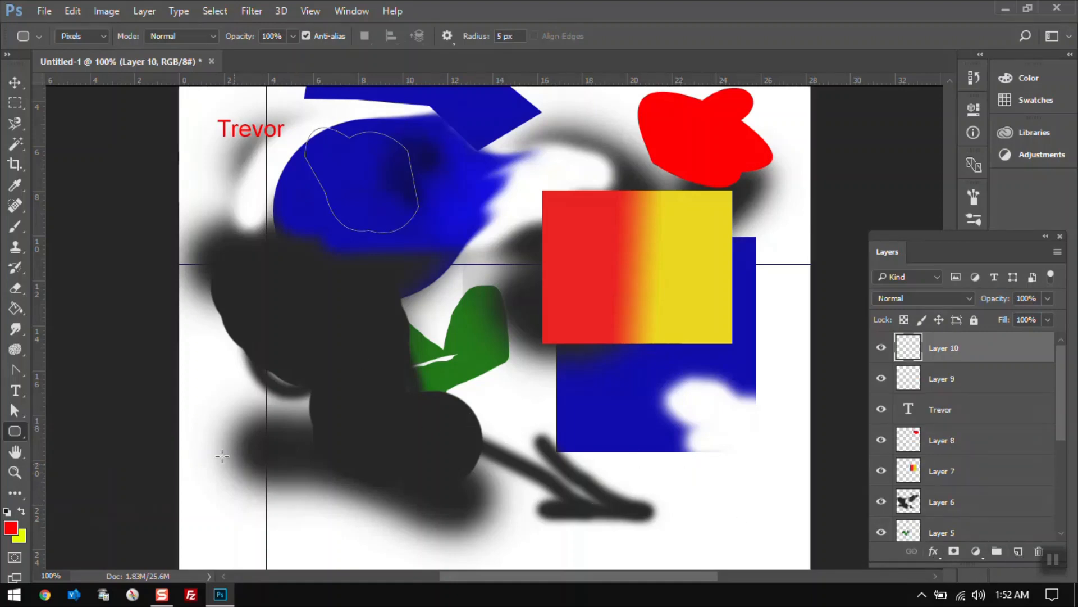
left_click_drag(229, 415, 424, 526)
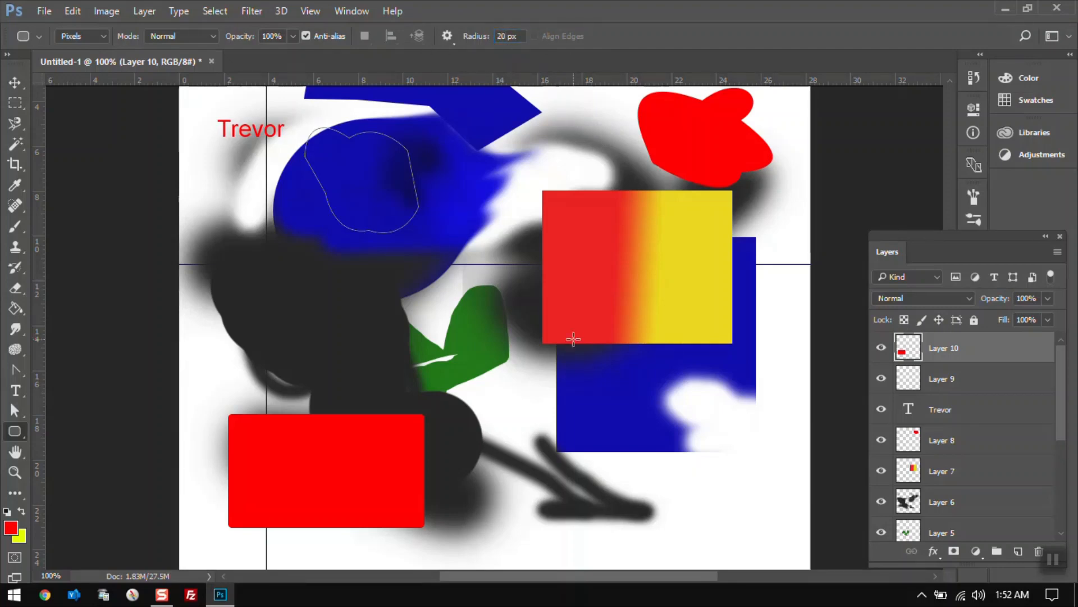
left_click_drag(318, 311, 531, 460)
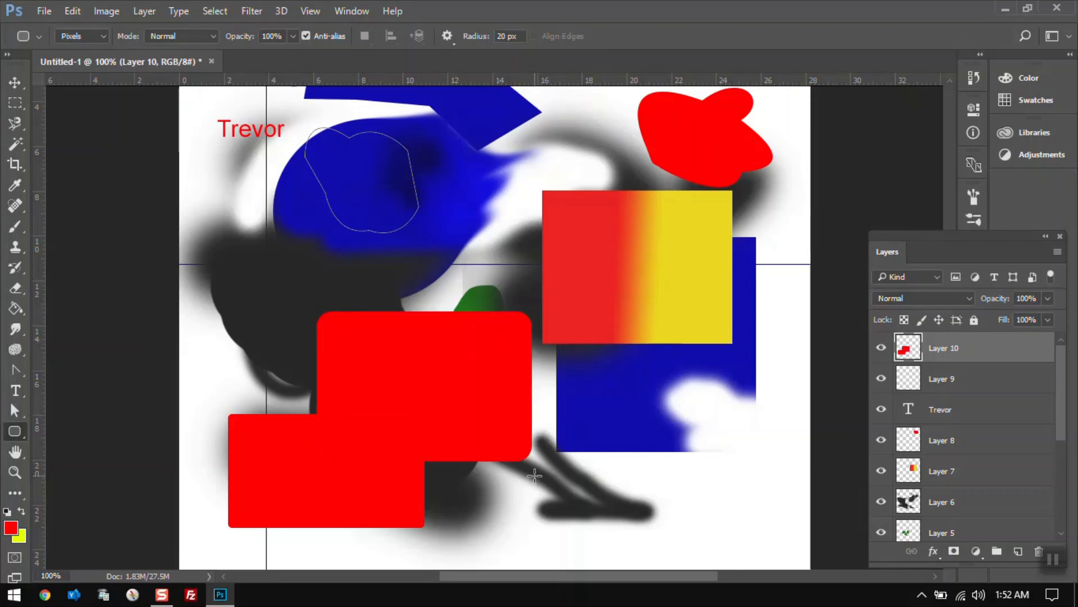
Pan the canvas view with the Hand tool and try the Rotate View tool.
left_click(15, 452)
left_click_drag(288, 335, 574, 270)
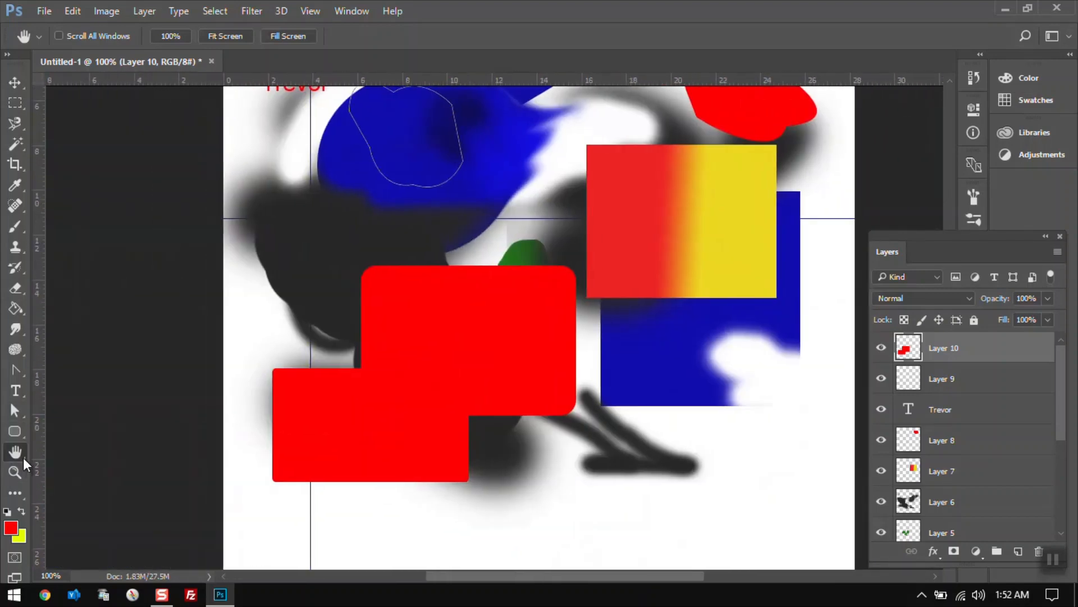
left_click(22, 457)
left_click(65, 465)
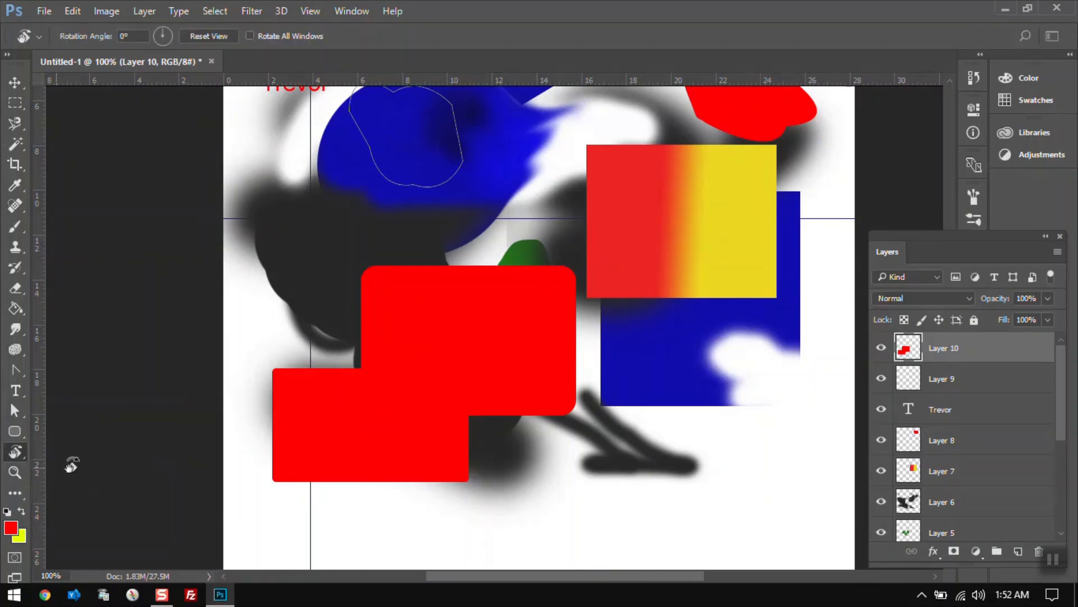
left_click_drag(596, 265, 539, 299)
left_click(15, 451)
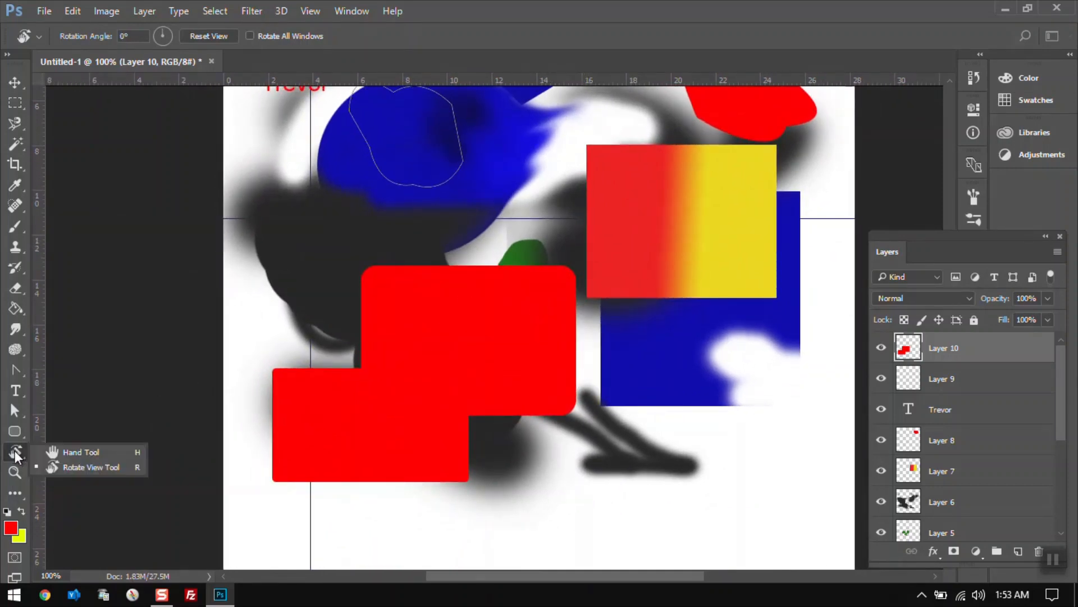
left_click(82, 453)
left_click_drag(650, 260, 673, 326)
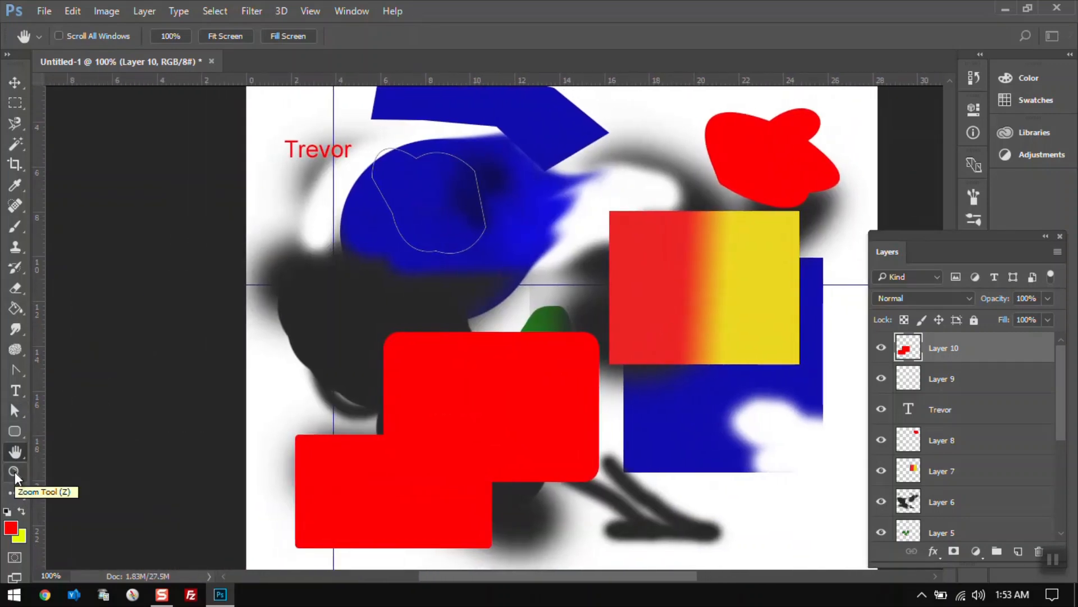
Zoom in on the area near the blue shape with the Zoom tool, then zoom back out.
left_click(14, 472)
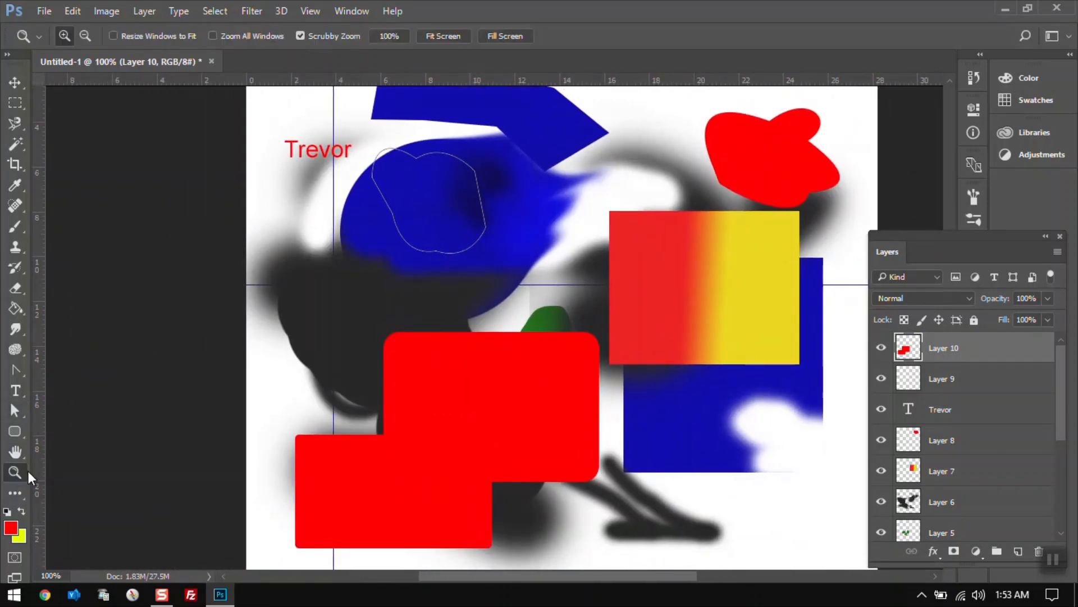
left_click(515, 293)
left_click(515, 293)
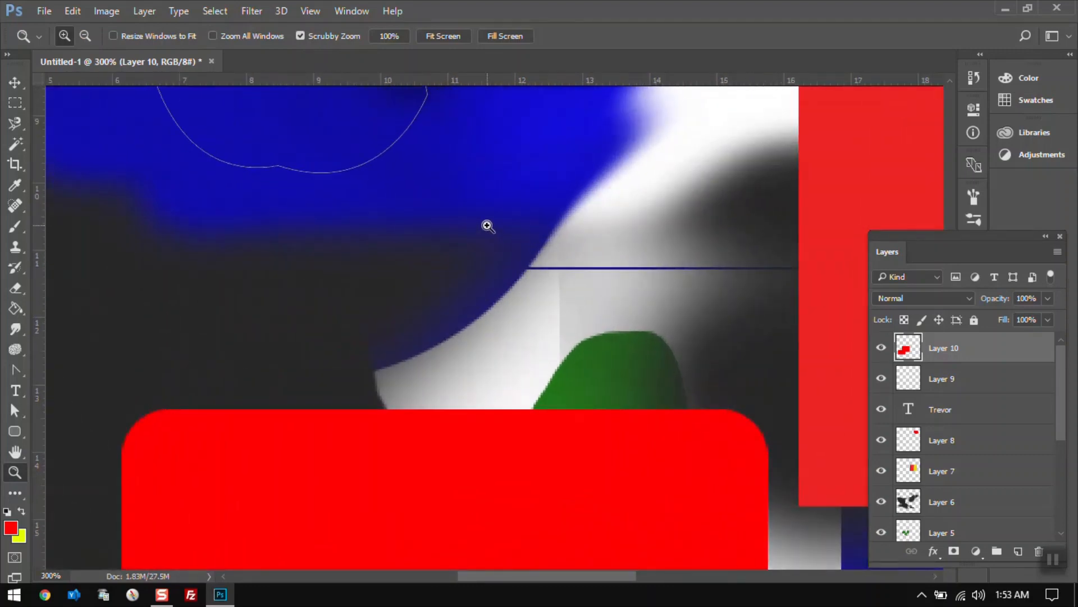
left_click(487, 225)
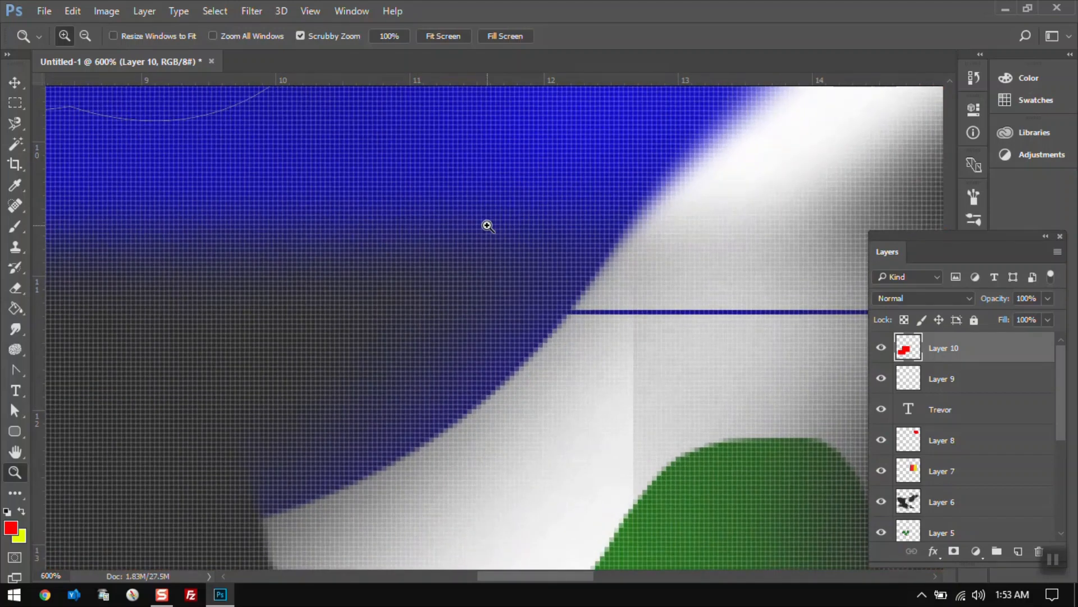
key("alt")
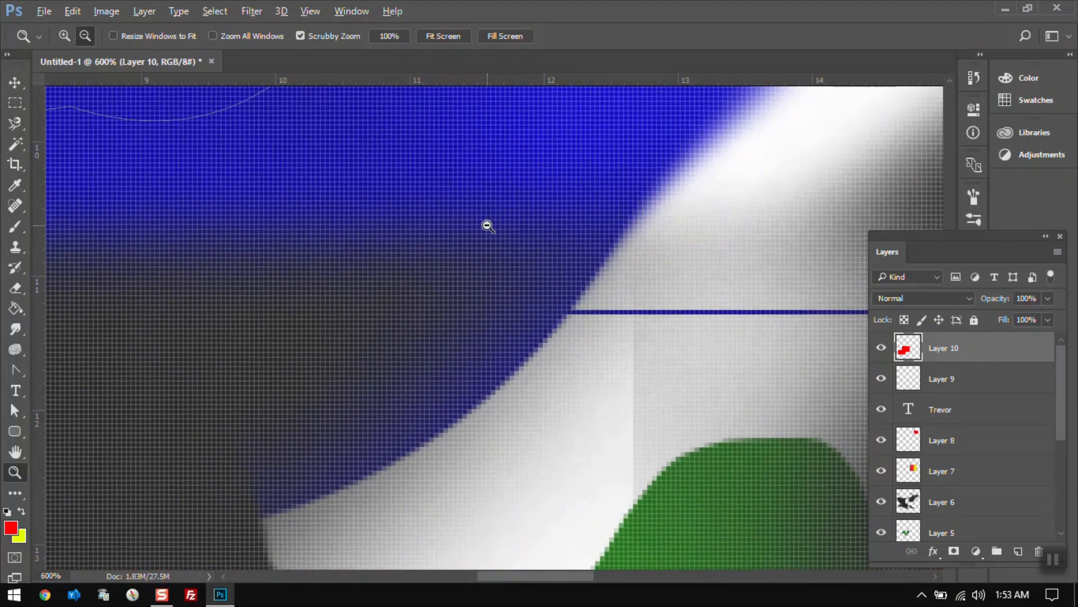
left_click(487, 225, "alt")
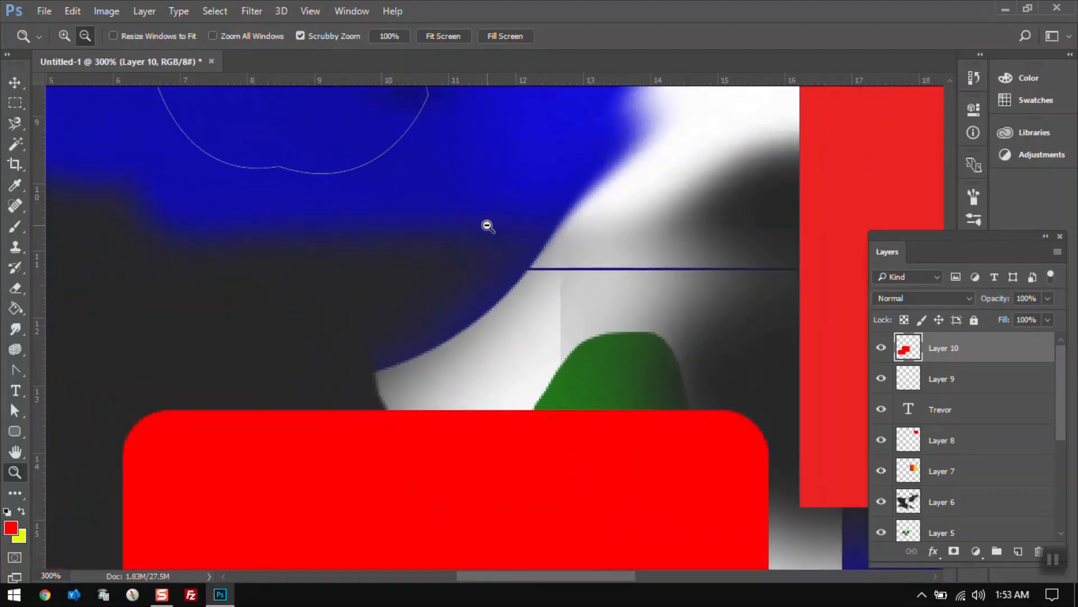
left_click(487, 225, "alt")
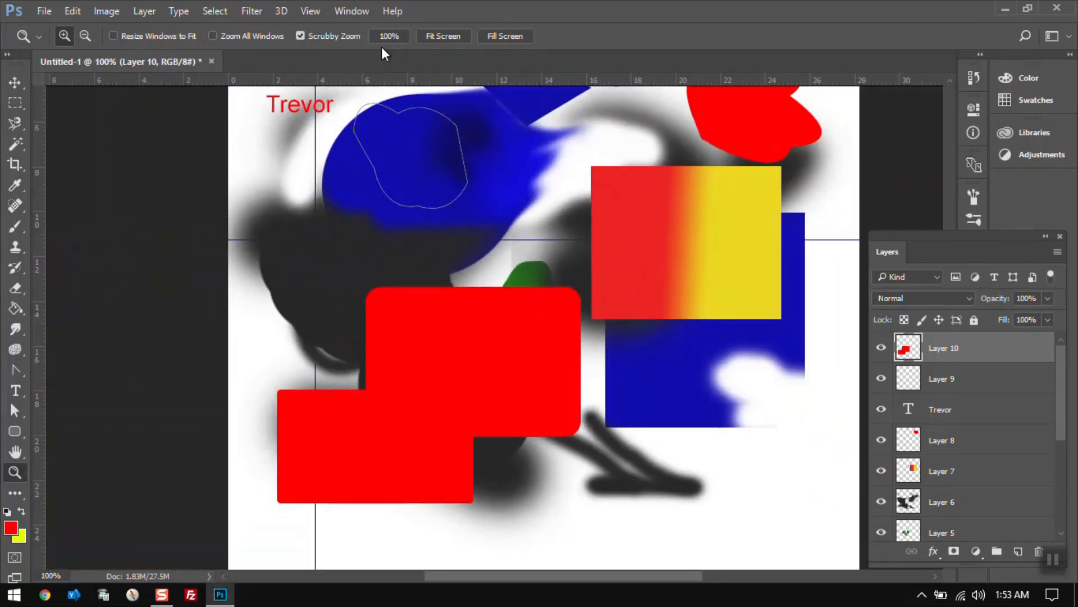
Zoom in again, return to 100% view, and fit the whole canvas to the screen.
left_click(467, 202)
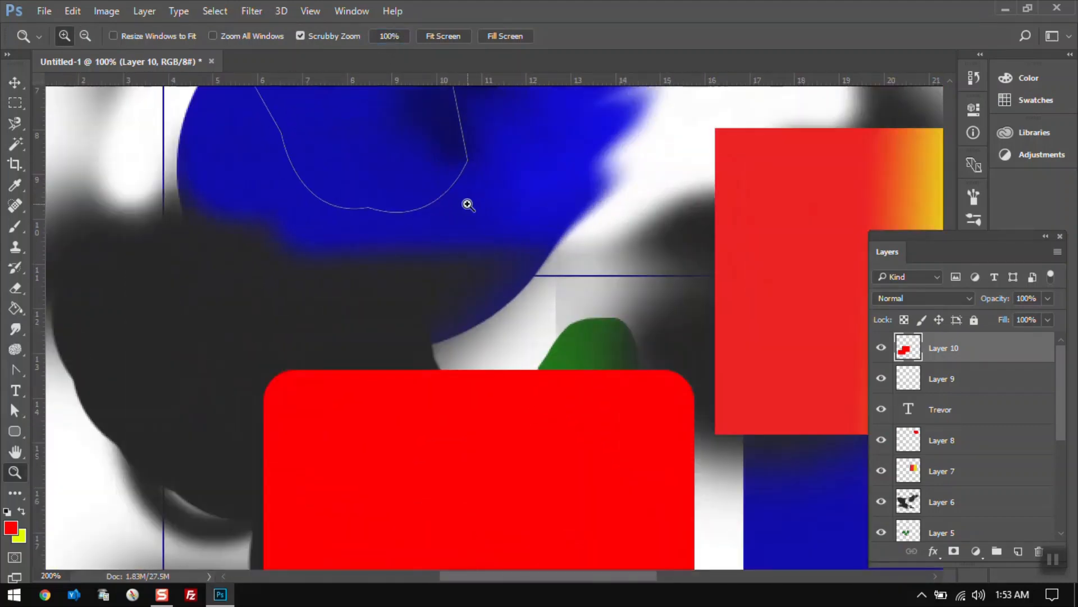
left_click(394, 36)
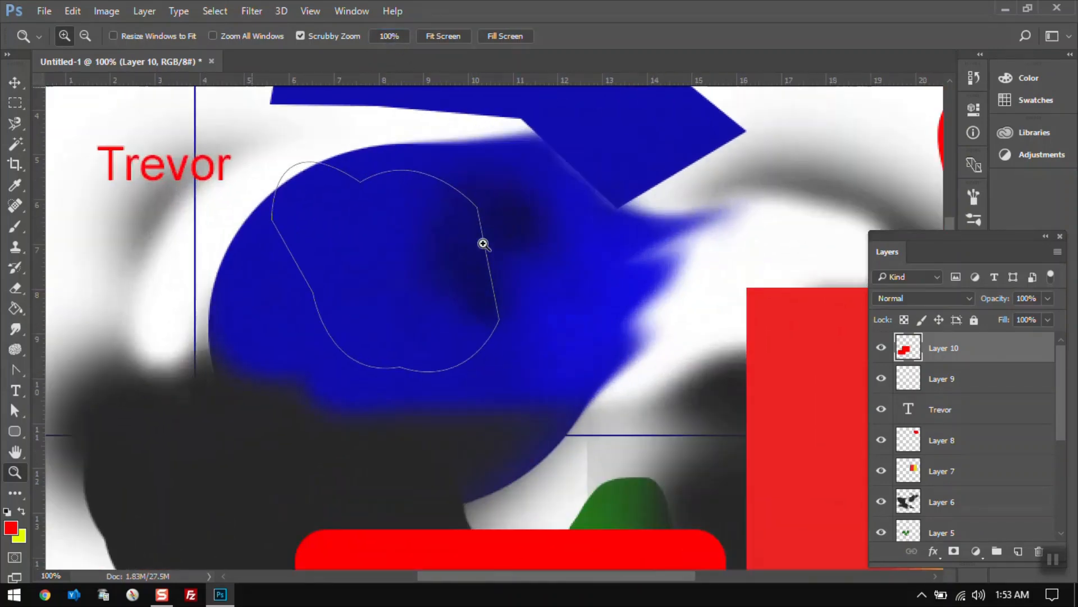
left_click(483, 244)
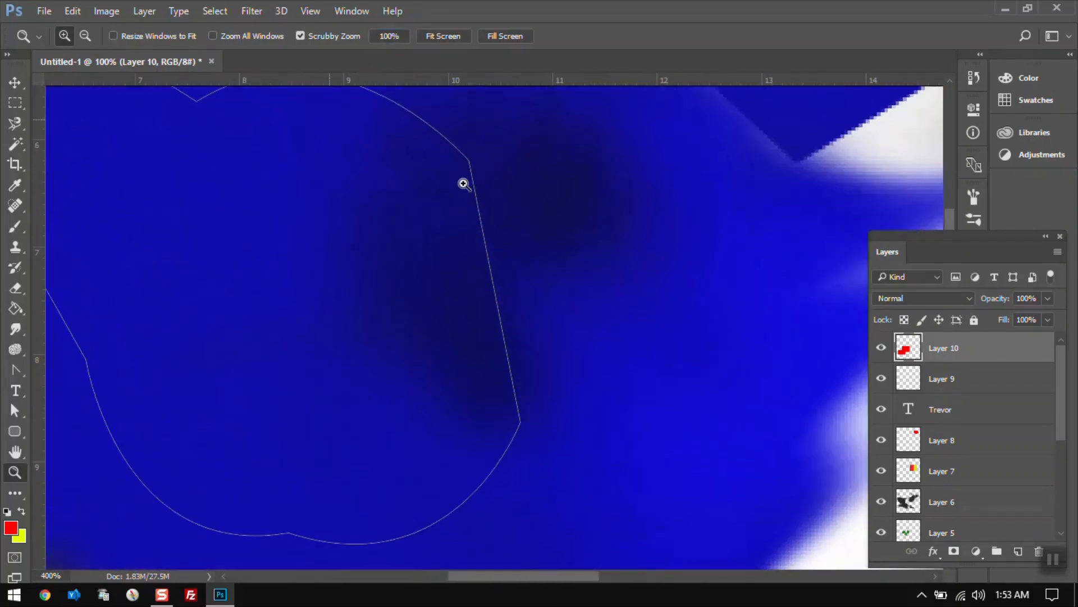
left_click(444, 37)
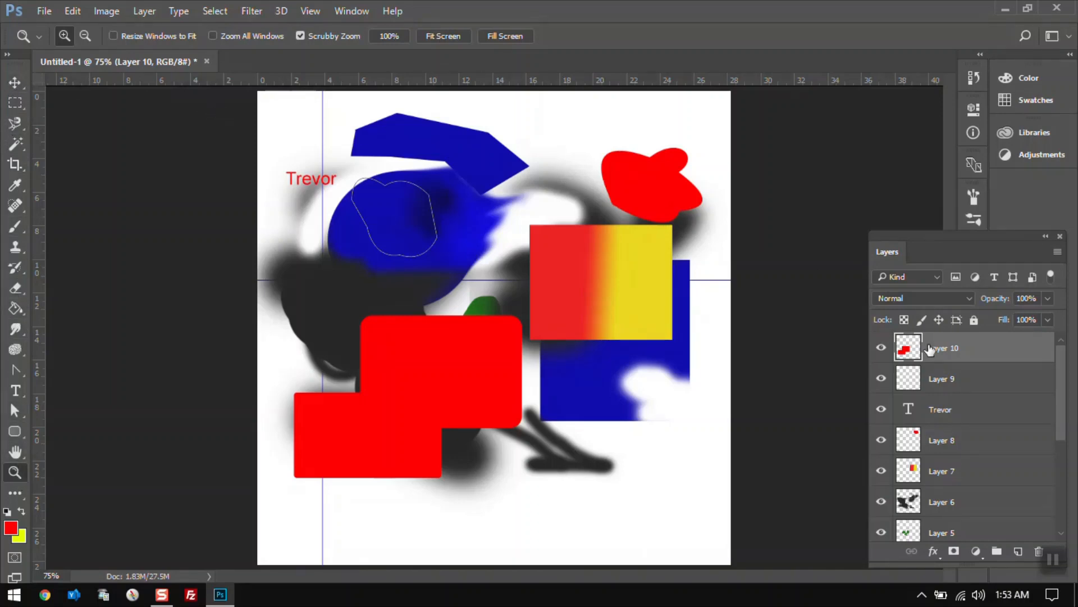
With the Move tool's auto-select, nudge the dark brush stroke down slightly and move the red-yellow gradient rectangle to the canvas's top edge.
left_click(12, 80)
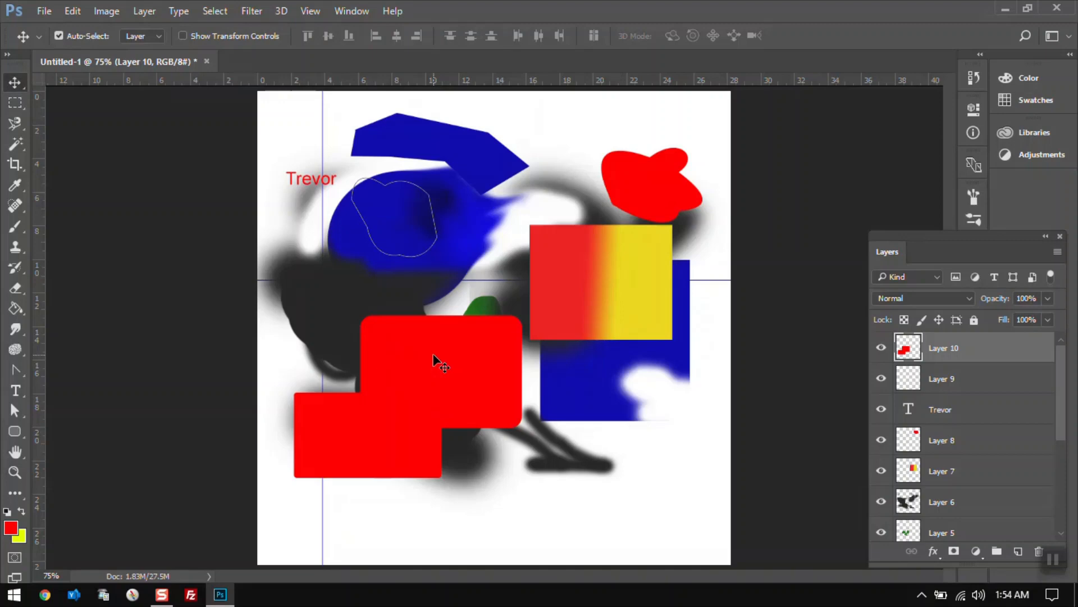
left_click(641, 289)
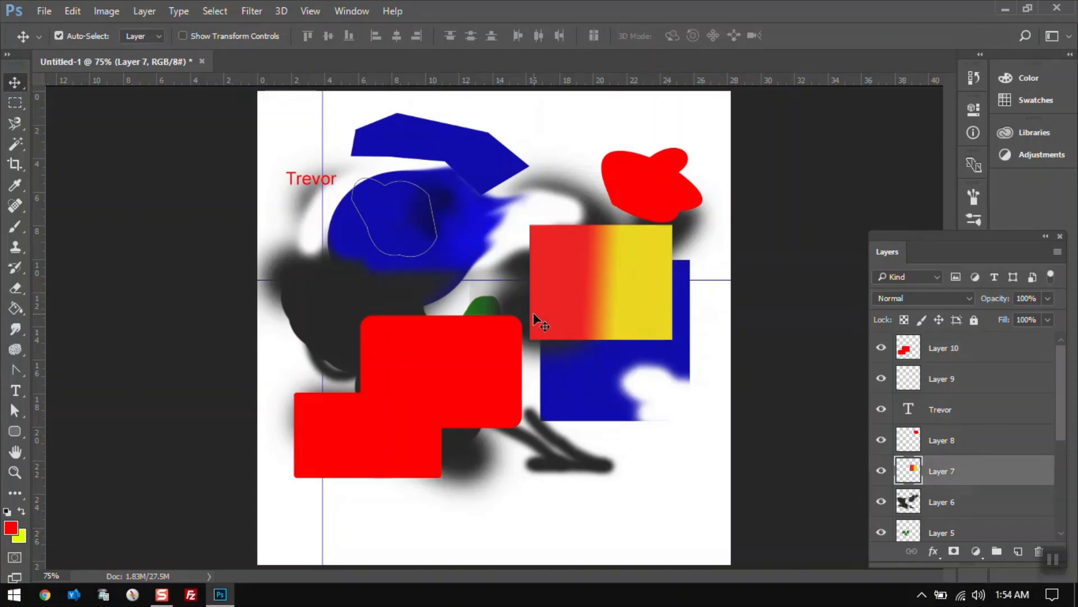
left_click(414, 145)
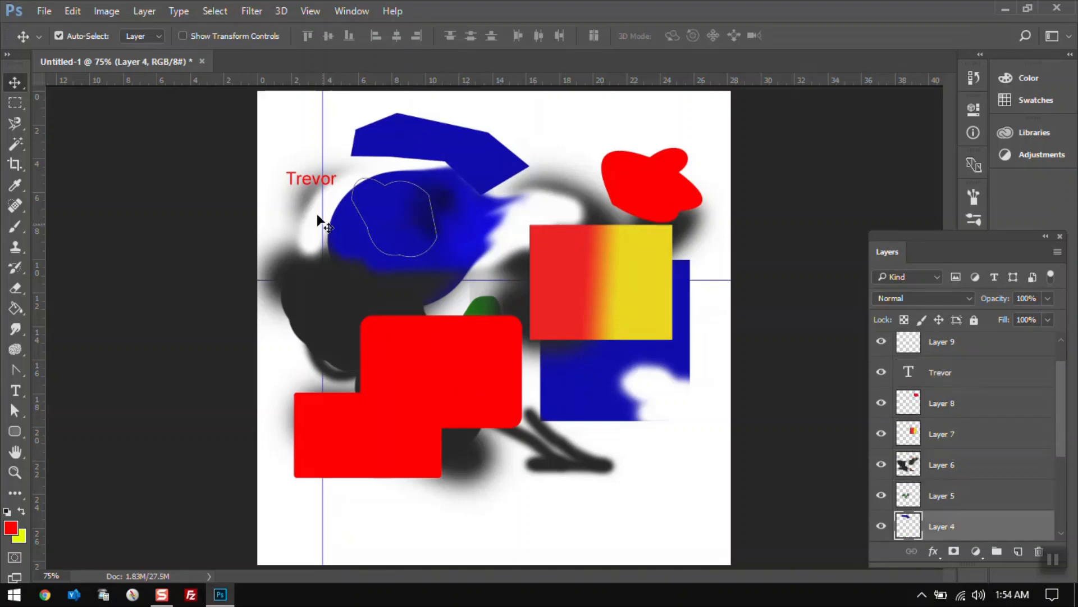
left_click(290, 177)
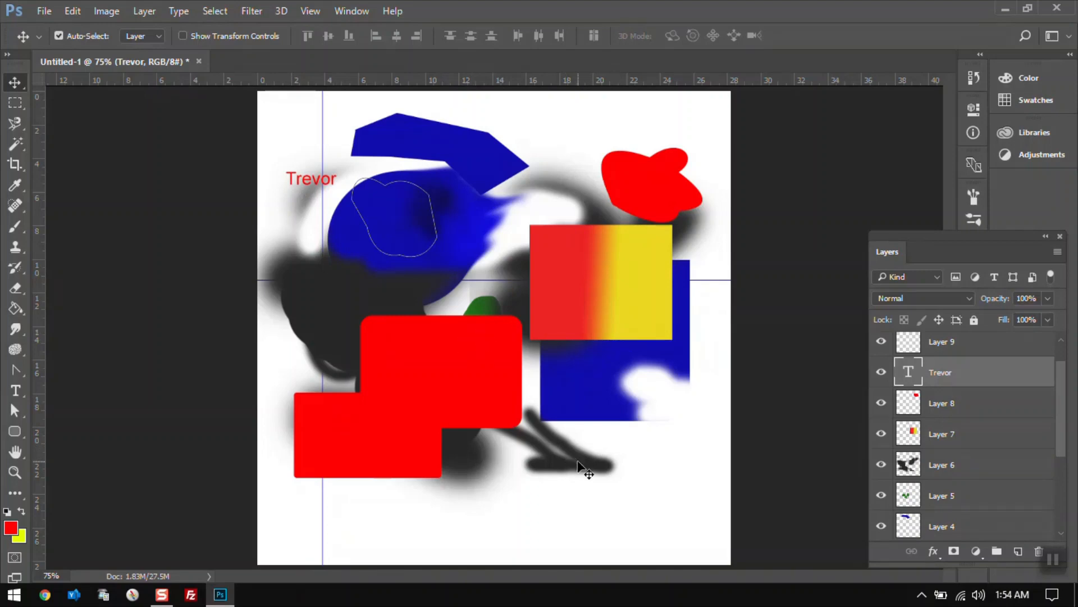
left_click(594, 465)
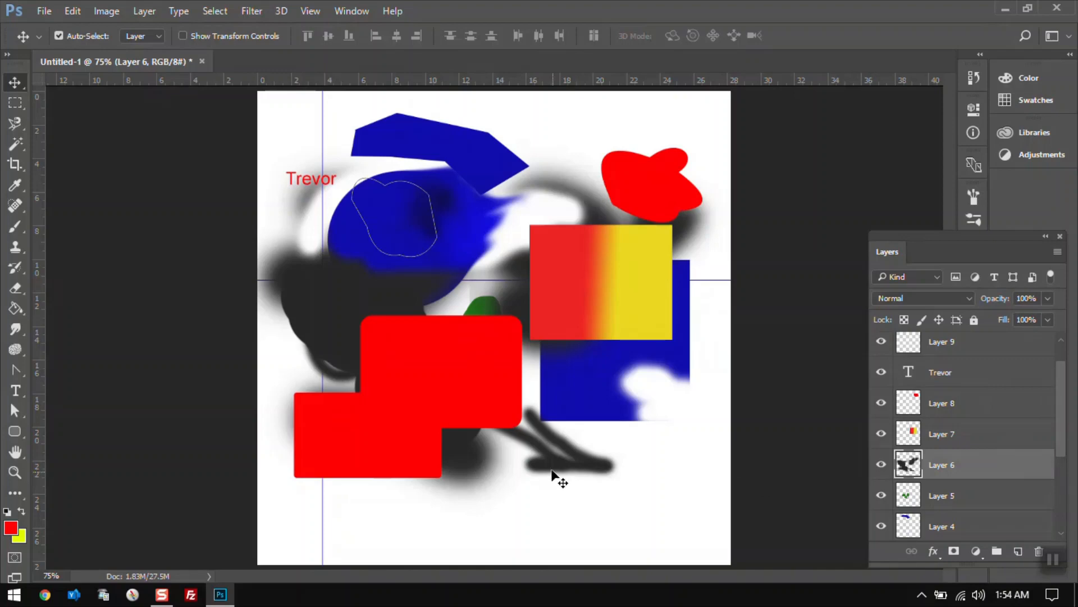
mouse_move(549, 476)
left_mouse_down()
mouse_move(595, 516)
mouse_move(497, 490)
mouse_move(551, 486)
left_mouse_up()
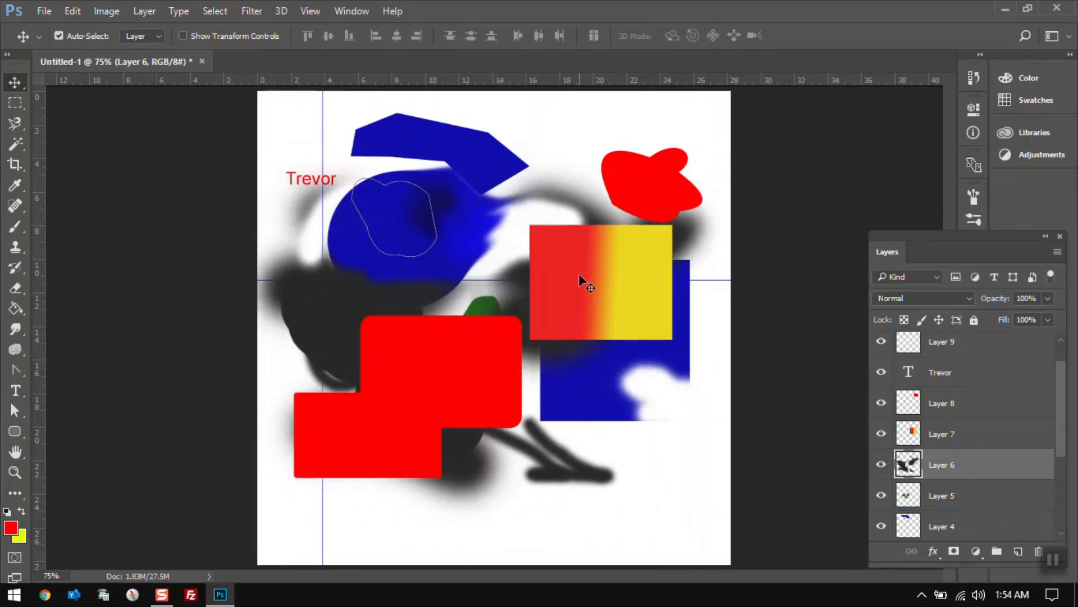
left_click(605, 307)
left_click_drag(591, 284, 563, 155)
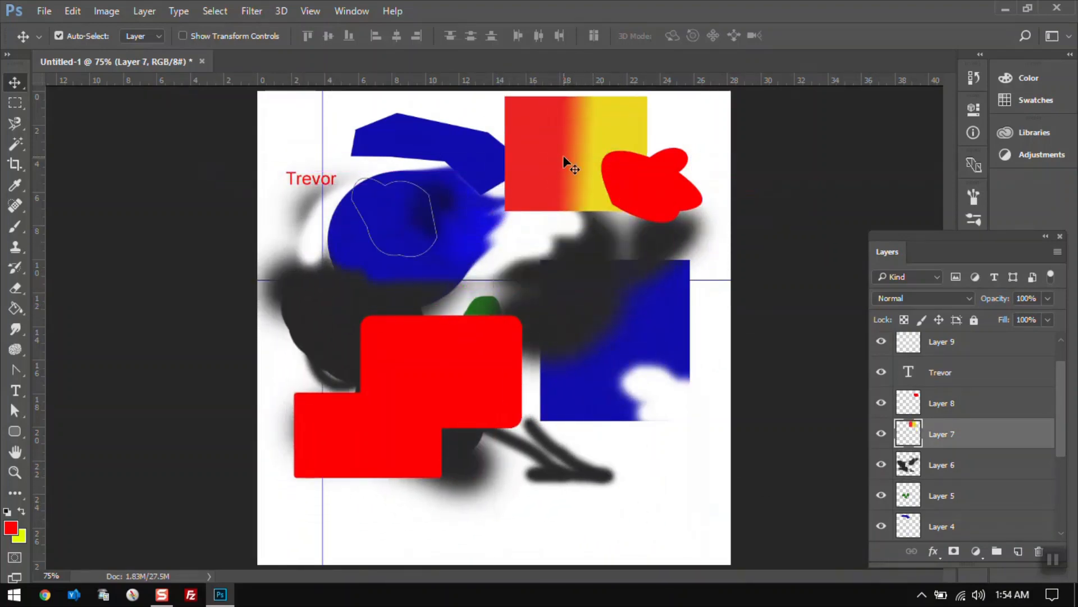
Move the Trevor text up into the top-left corner and shift the red rounded rectangles down and right.
left_click(292, 181)
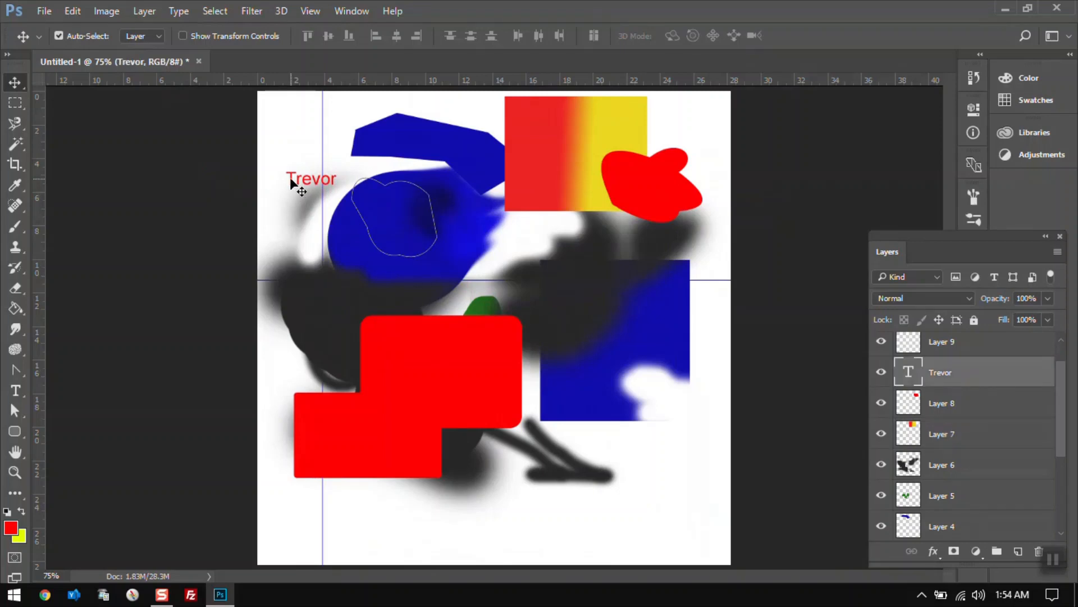
left_click_drag(298, 185, 285, 137)
left_click_drag(412, 378, 482, 413)
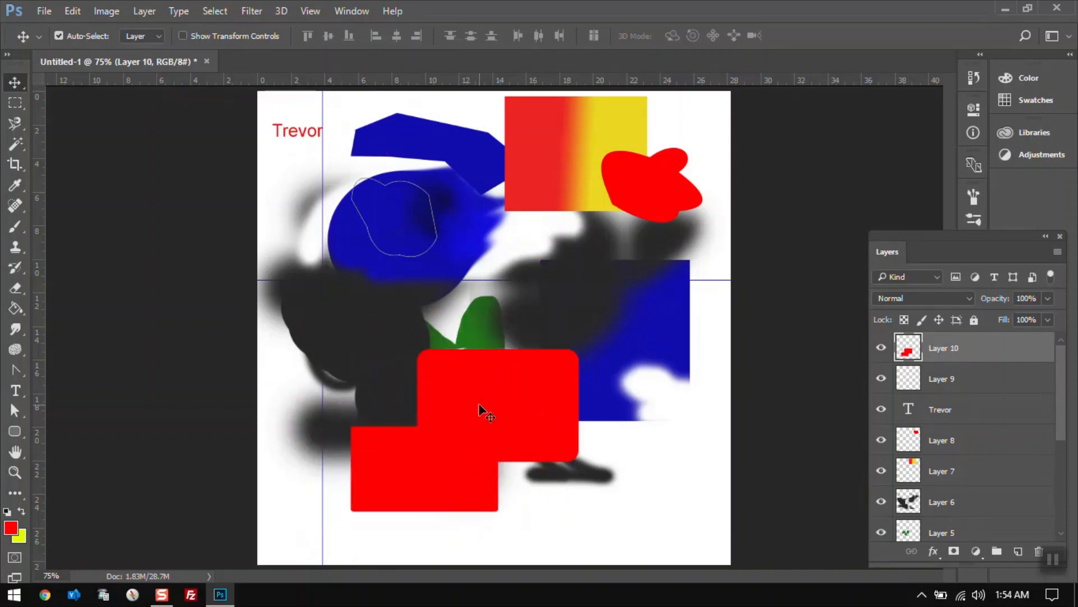